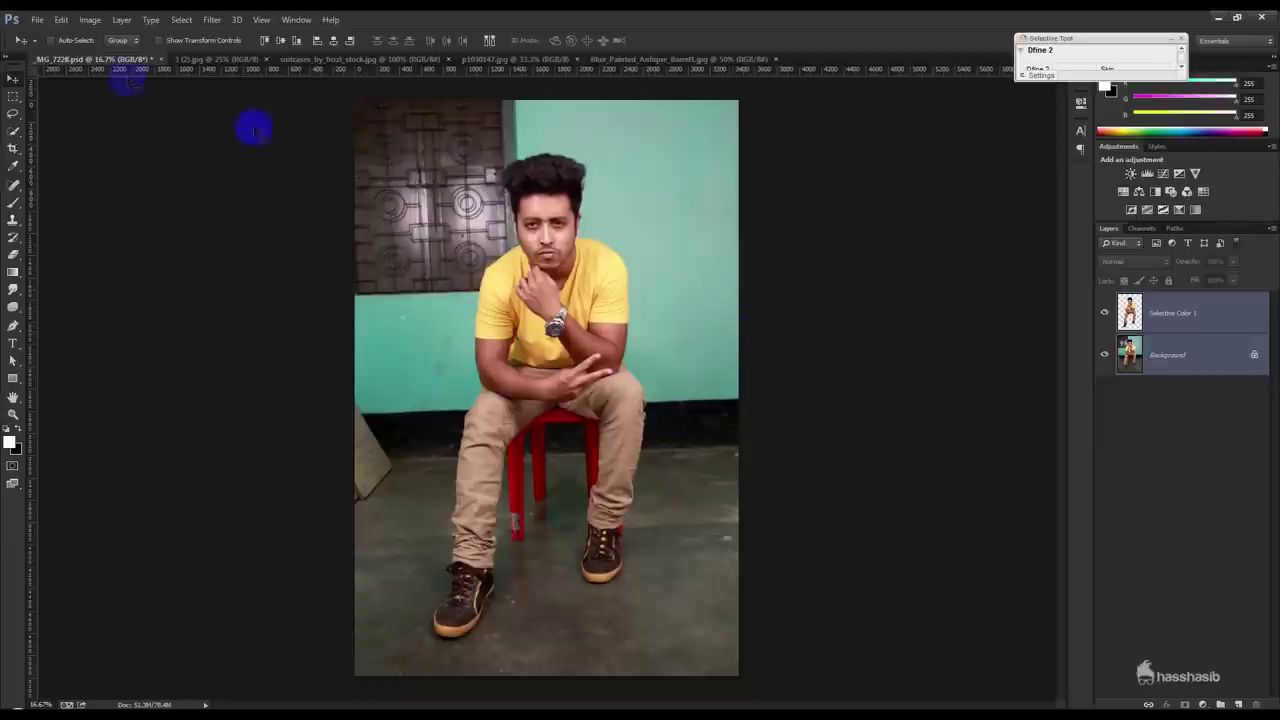
# - Create a new blank document 3000 x 1800 pixels at 150 resolution
pyautogui.click(42, 21)
pyautogui.click(48, 43)
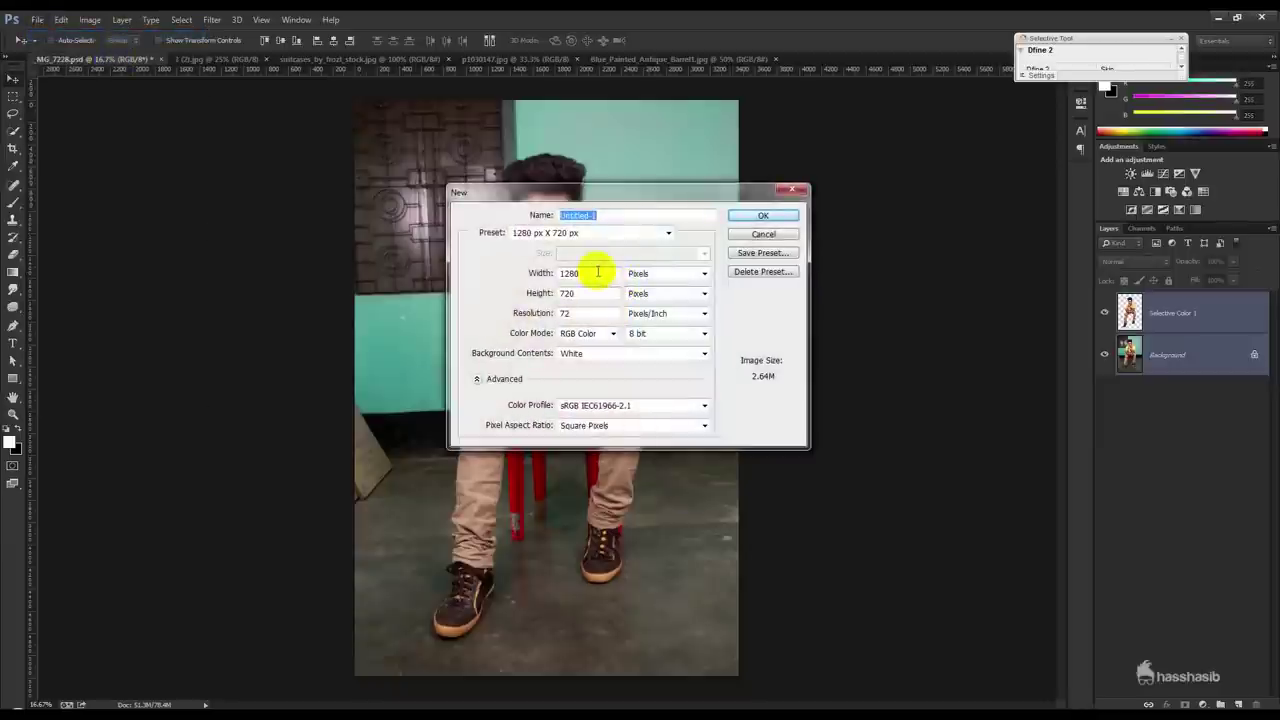
pyautogui.write('3000')
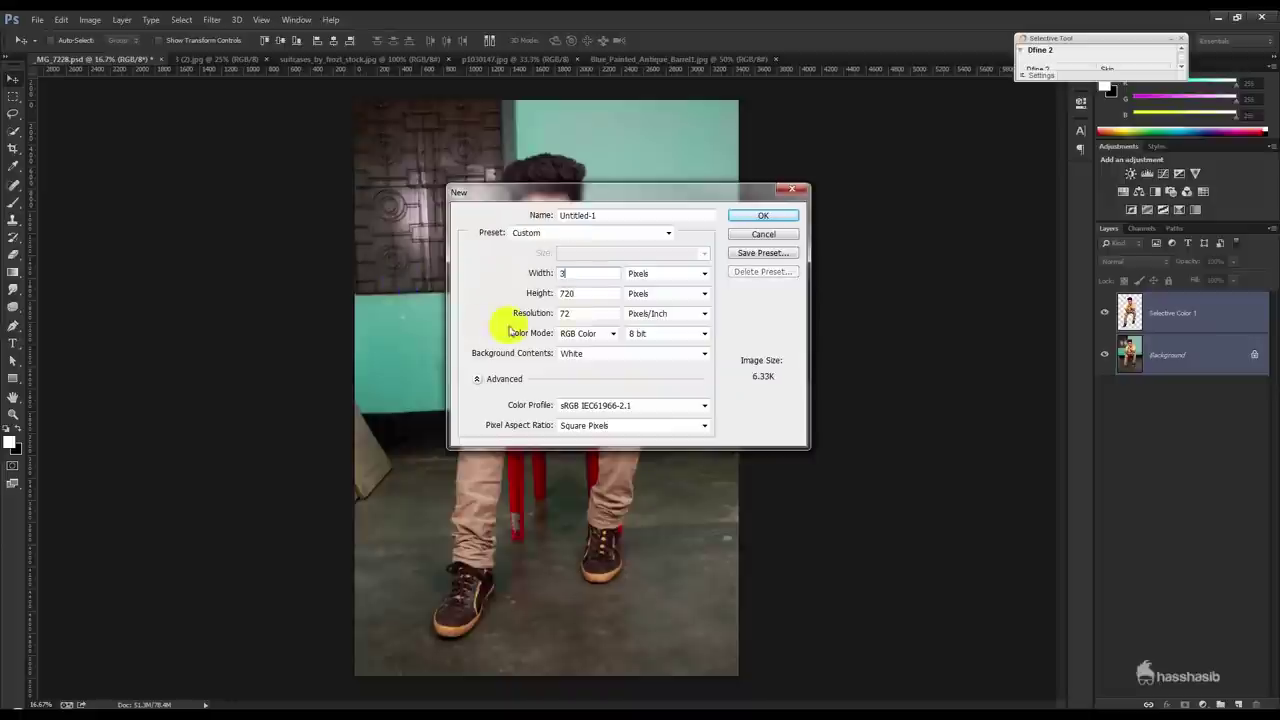
pyautogui.press('Tab')
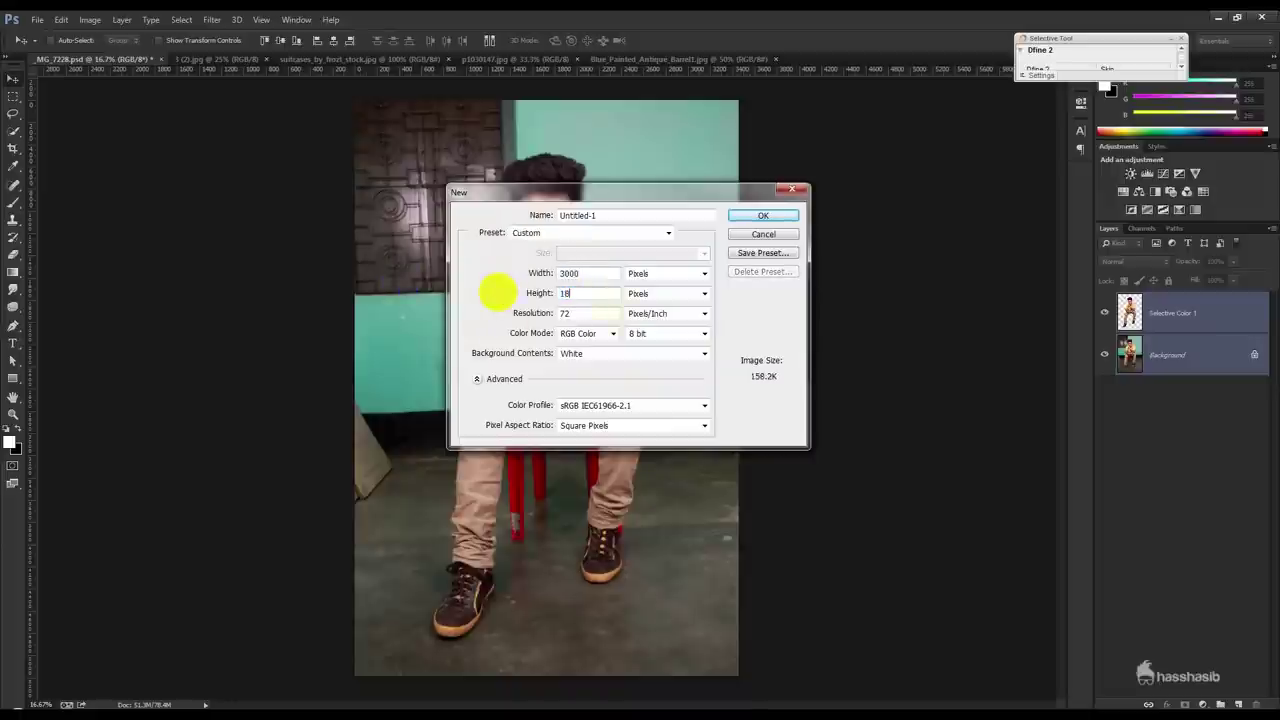
pyautogui.write('00')
pyautogui.press('Tab')
pyautogui.write('50')
pyautogui.click(764, 216)
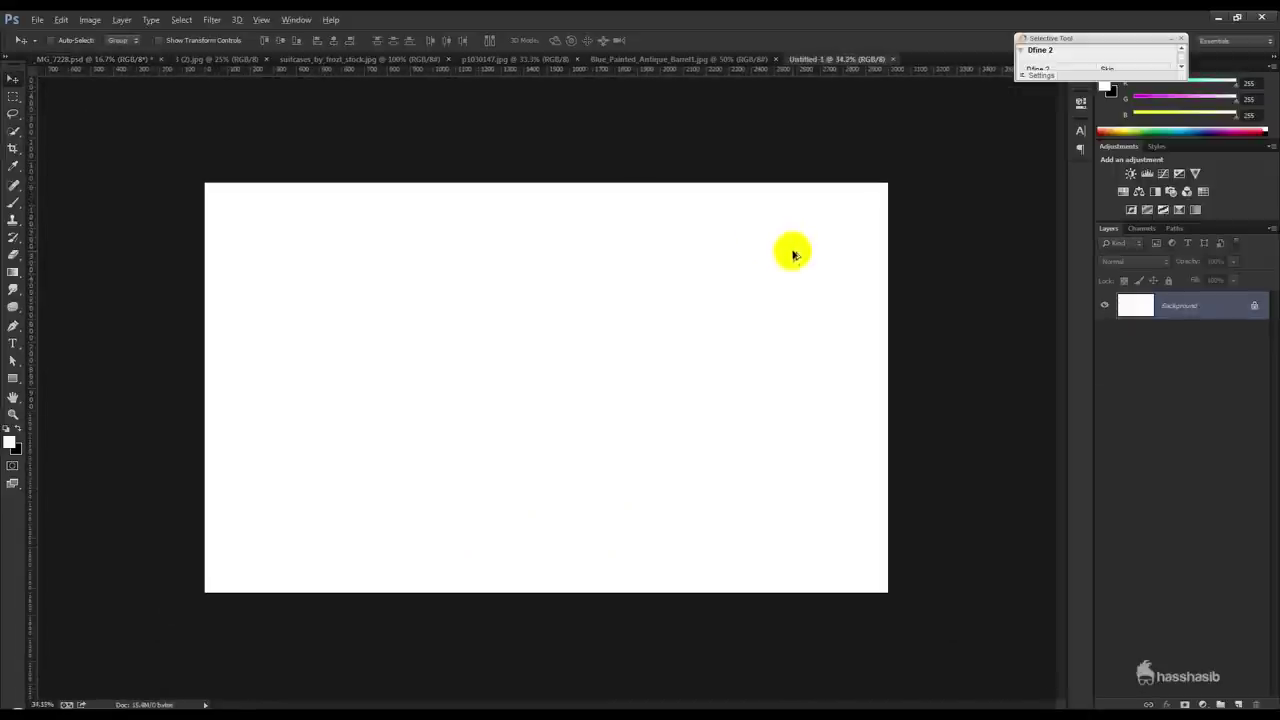
# - Add a dark grey (565656) Solid Color fill layer above the white background
pyautogui.click(1204, 704)
pyautogui.click(1192, 409)
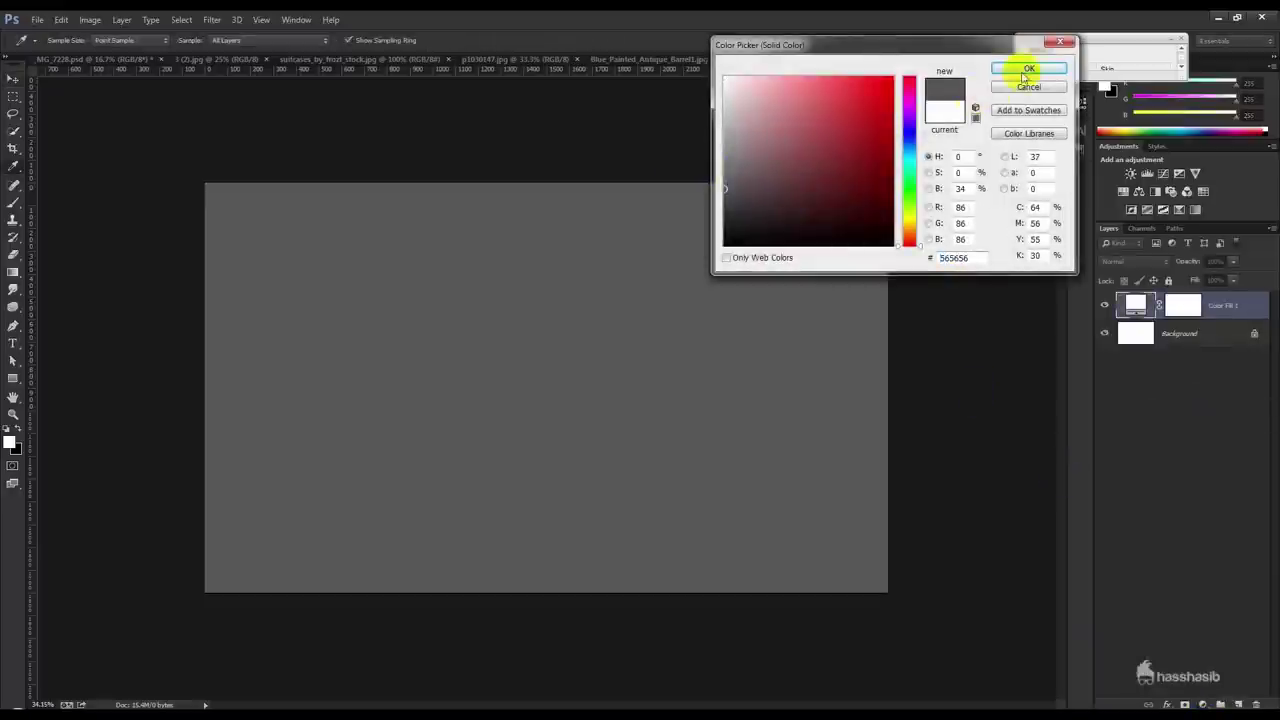
pyautogui.click(1027, 69)
pyautogui.scroll(1, 676, 411)
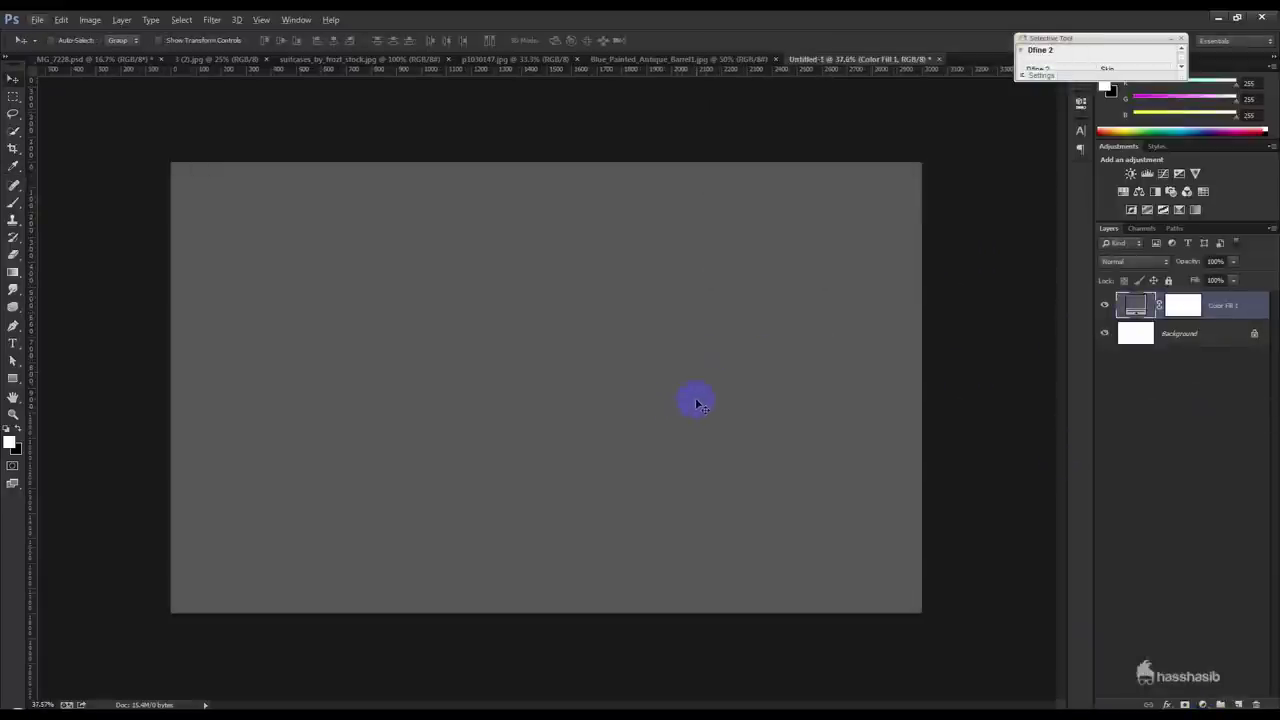
# - In the man's photo MG_7226, hide the original Background layer to leave only the cut-out figure
pyautogui.click(71, 58)
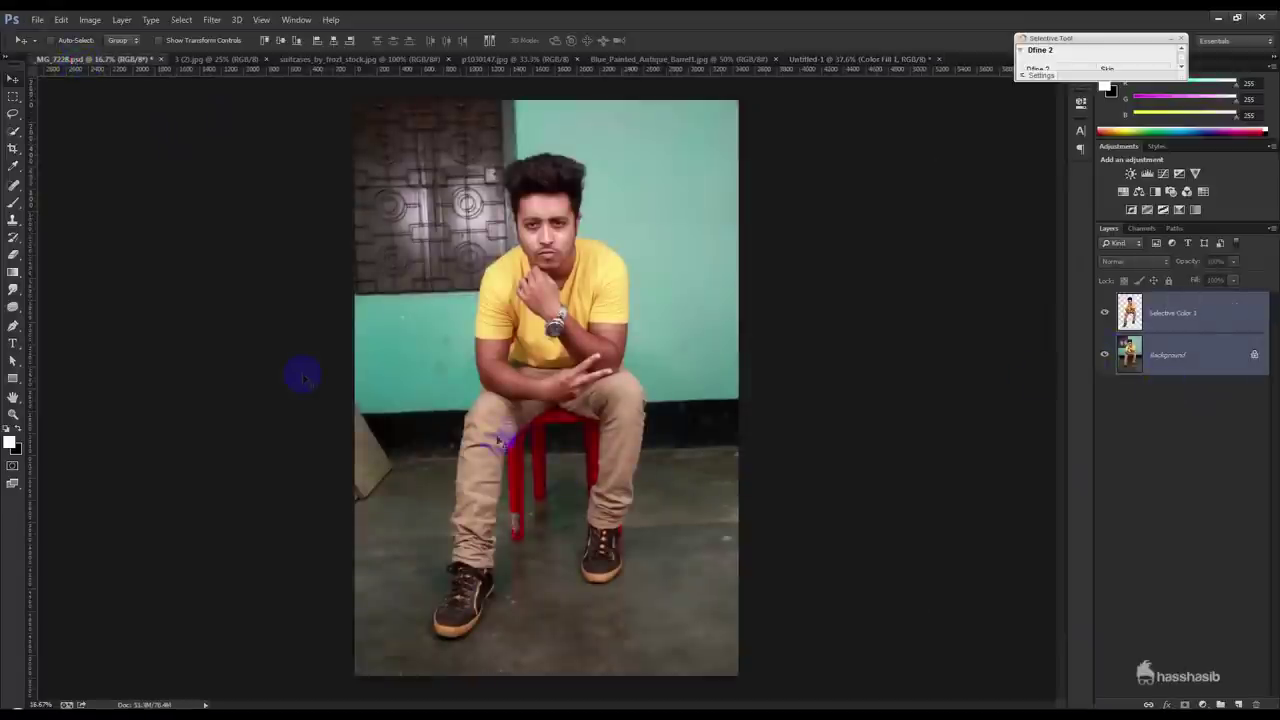
pyautogui.click(13, 323)
pyautogui.scroll(1, 480, 665)
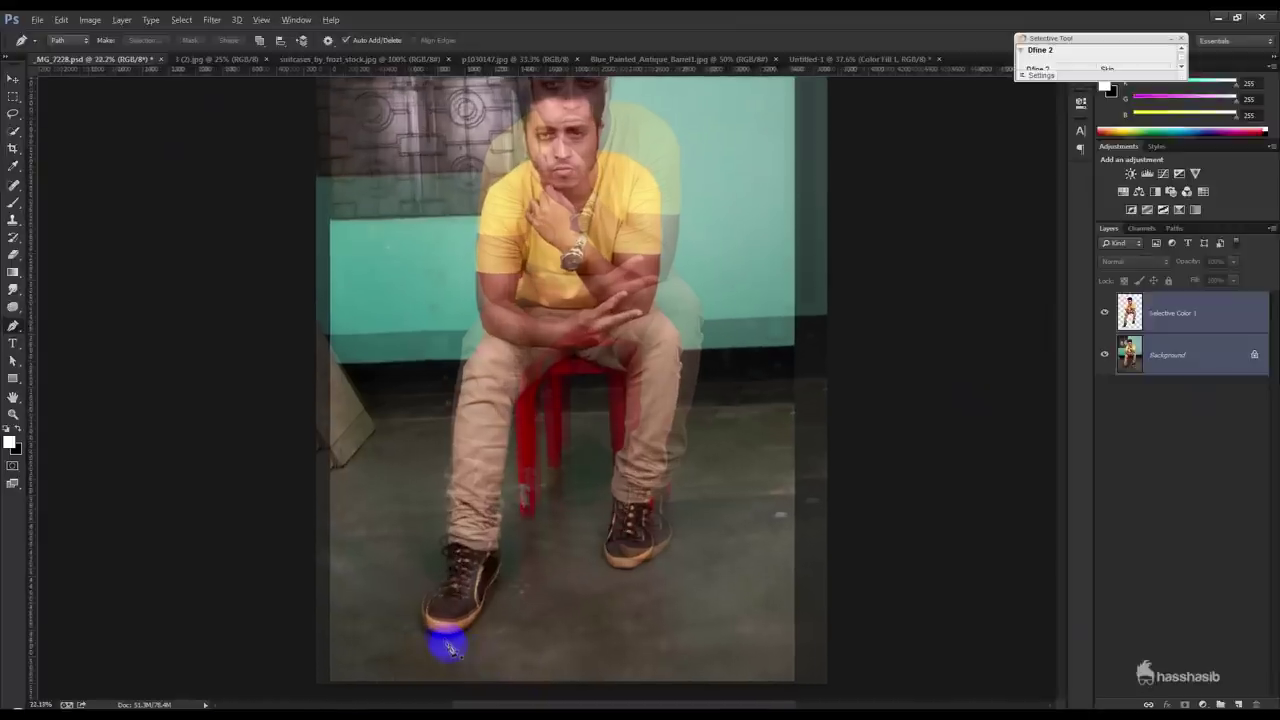
pyautogui.scroll(2, 443, 646)
pyautogui.scroll(2, 460, 643)
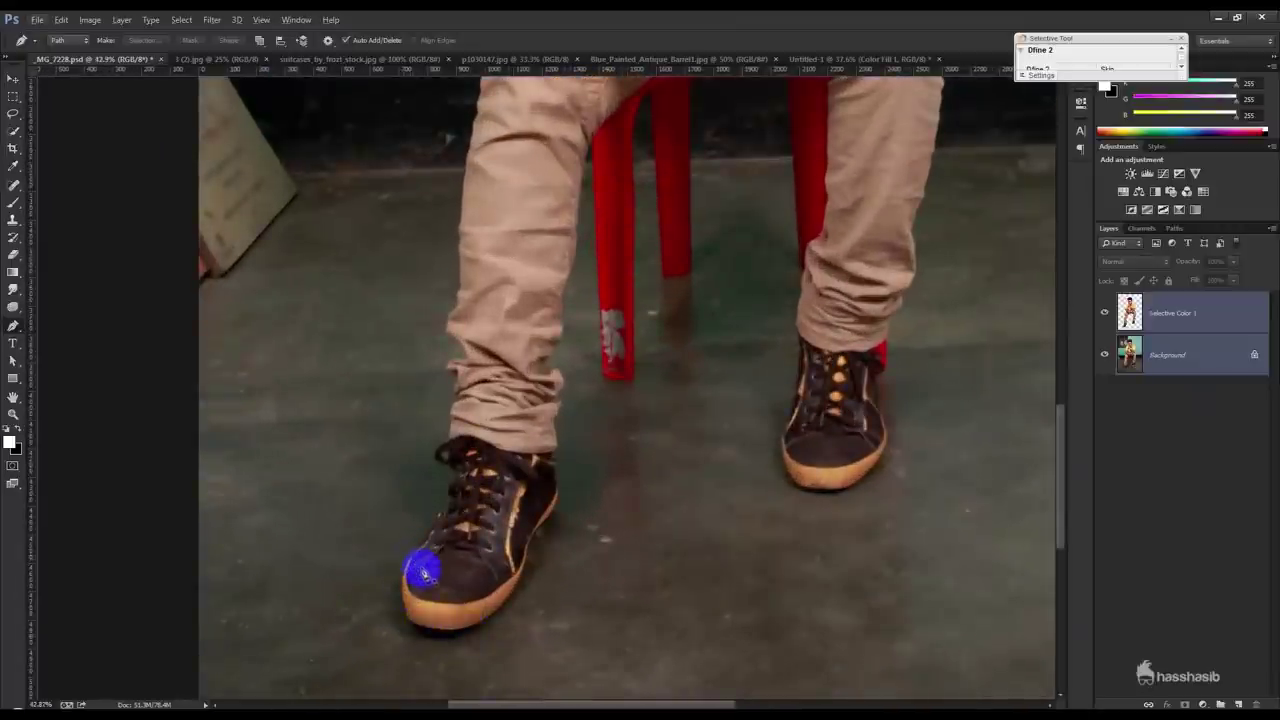
pyautogui.scroll(-2, 424, 572)
pyautogui.scroll(-2, 425, 574)
pyautogui.scroll(-1, 428, 578)
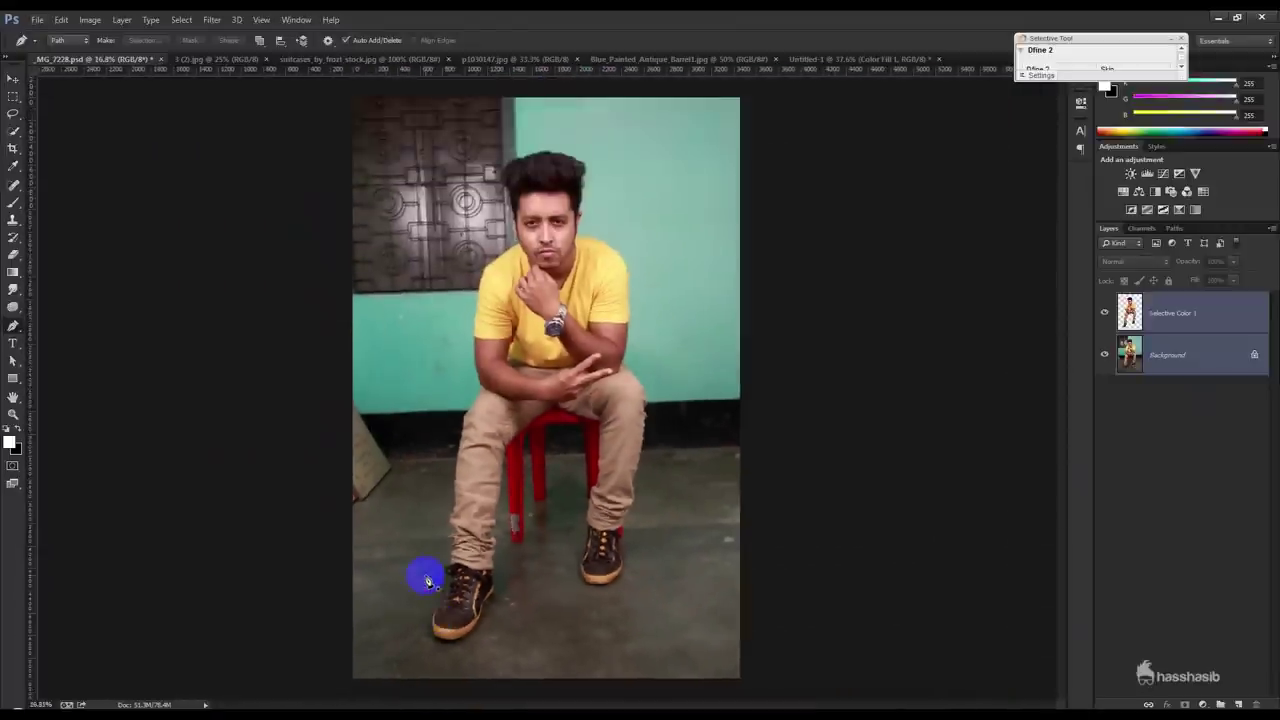
pyautogui.click(1108, 356)
# - Return to the Move tool and view the suitcase photo, then the sand photo
pyautogui.click(18, 77)
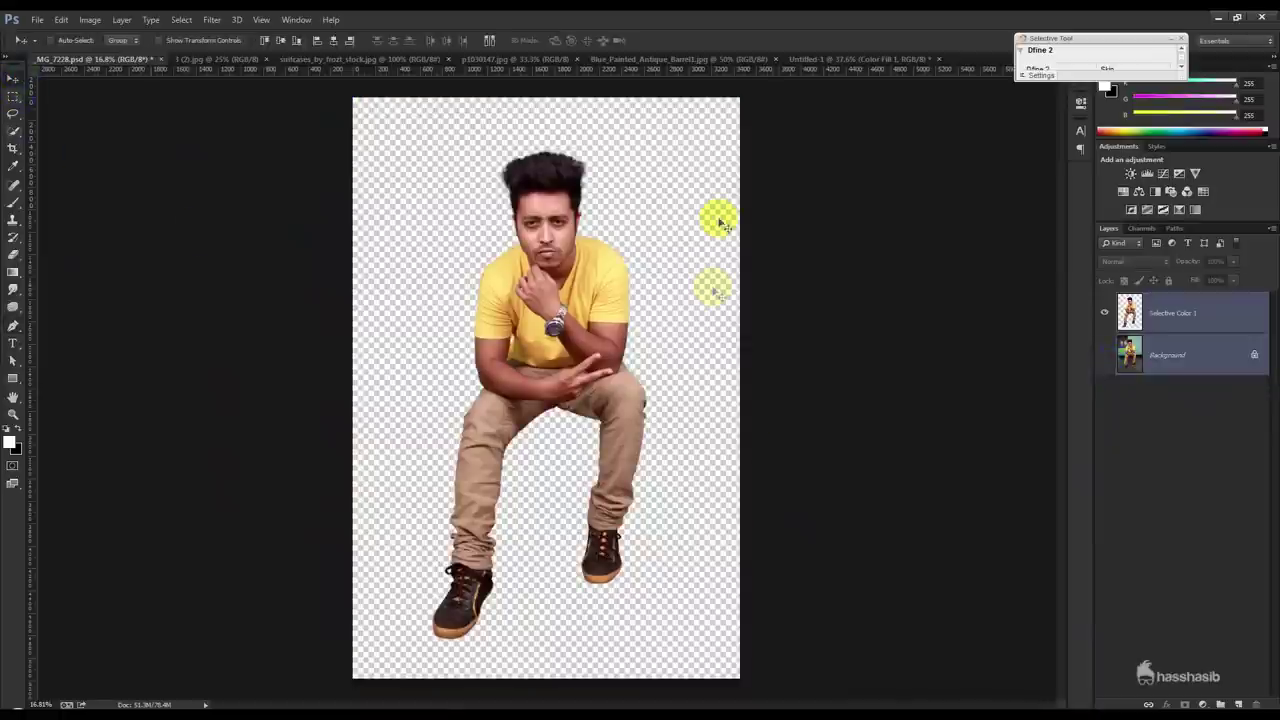
pyautogui.click(312, 60)
pyautogui.click(224, 62)
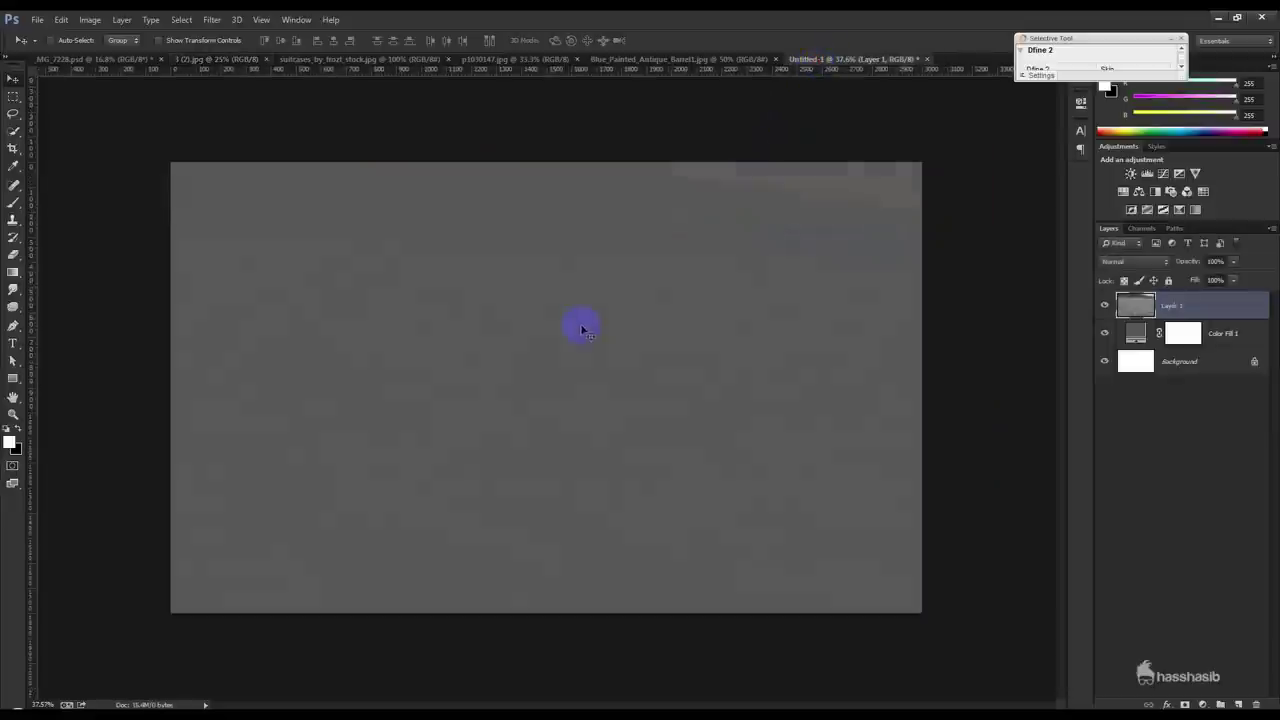
# - Bring the sand photo into Untitled-1, then roughly shrink and slightly tilt it
pyautogui.moveTo(820, 58); pyautogui.dragTo(589, 412)
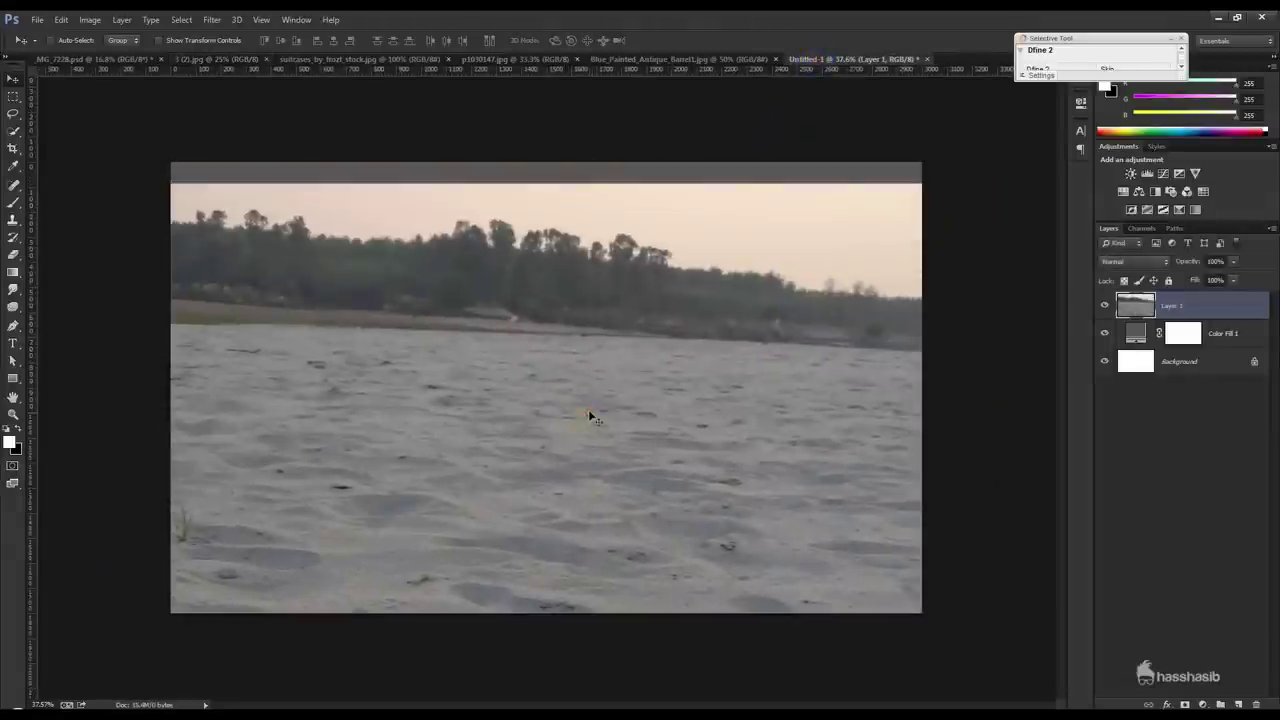
pyautogui.hotkey('ctrl', 't')
pyautogui.scroll(-2, 603, 400)
pyautogui.scroll(-2, 603, 400)
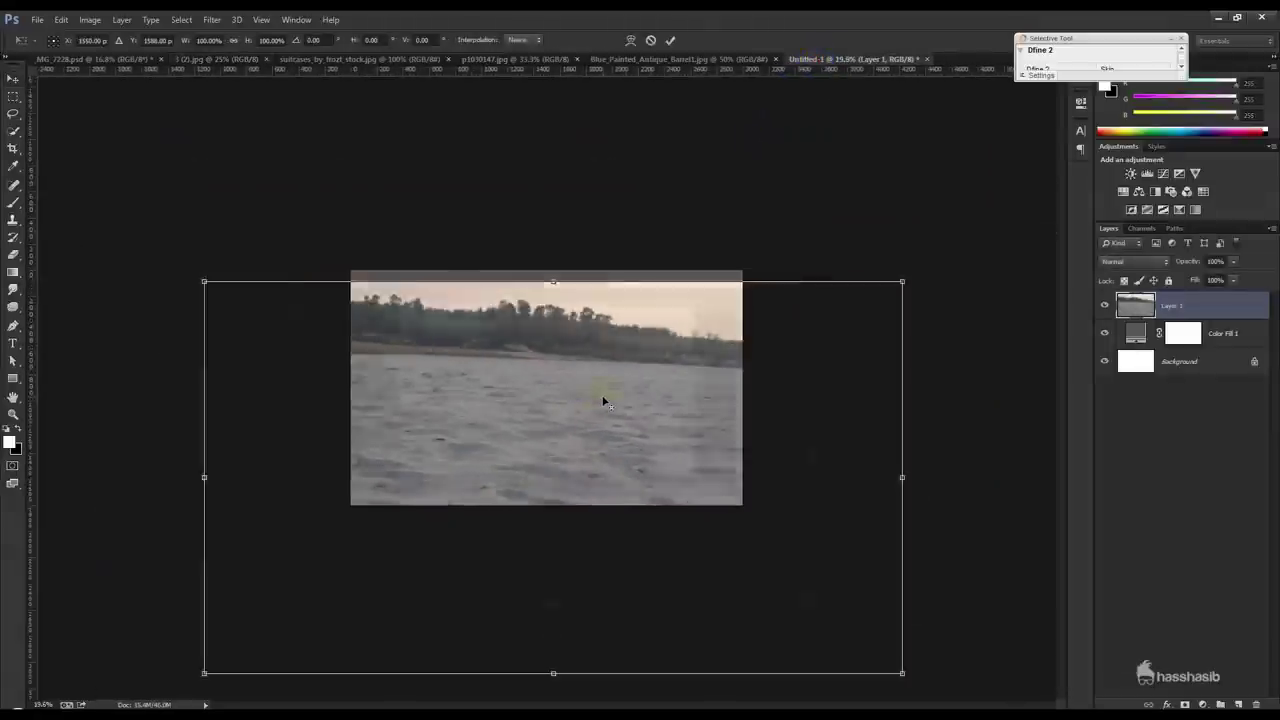
pyautogui.scroll(-2, 606, 385)
pyautogui.moveTo(608, 365); pyautogui.dragTo(614, 252)
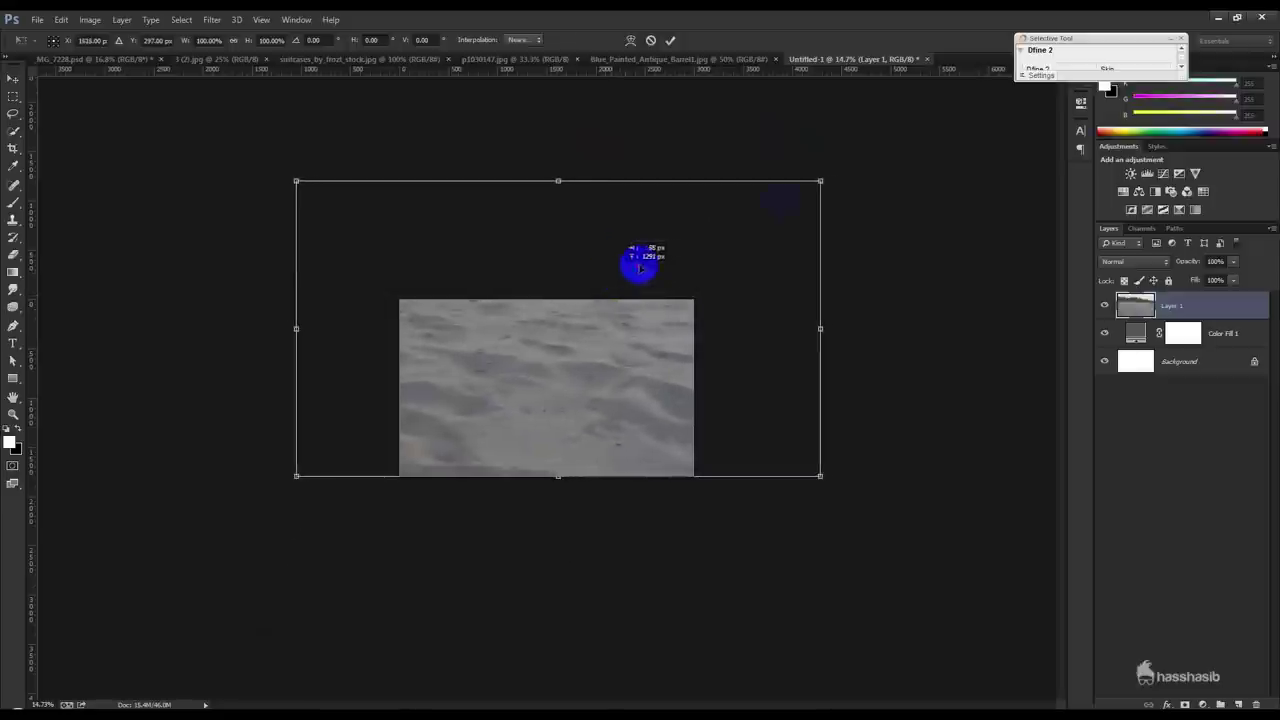
pyautogui.moveTo(818, 184); pyautogui.dragTo(694, 252)
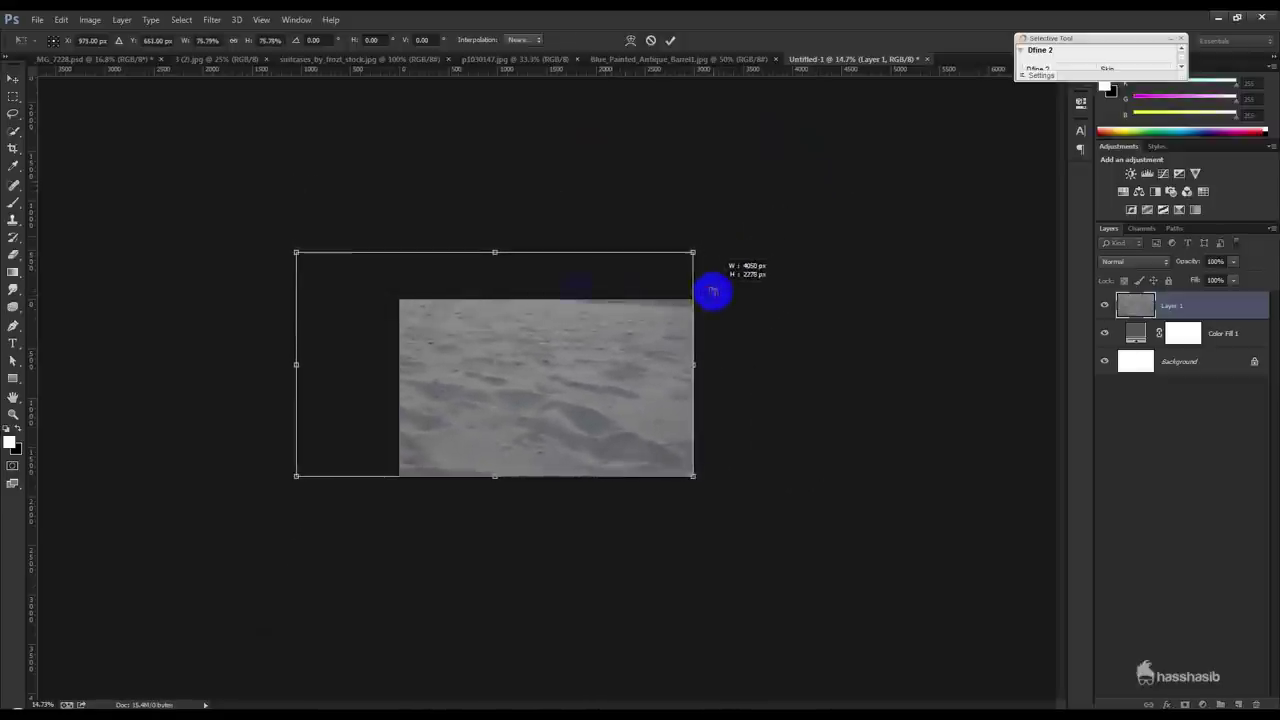
pyautogui.moveTo(288, 252); pyautogui.dragTo(363, 290)
pyautogui.moveTo(734, 457); pyautogui.dragTo(772, 442)
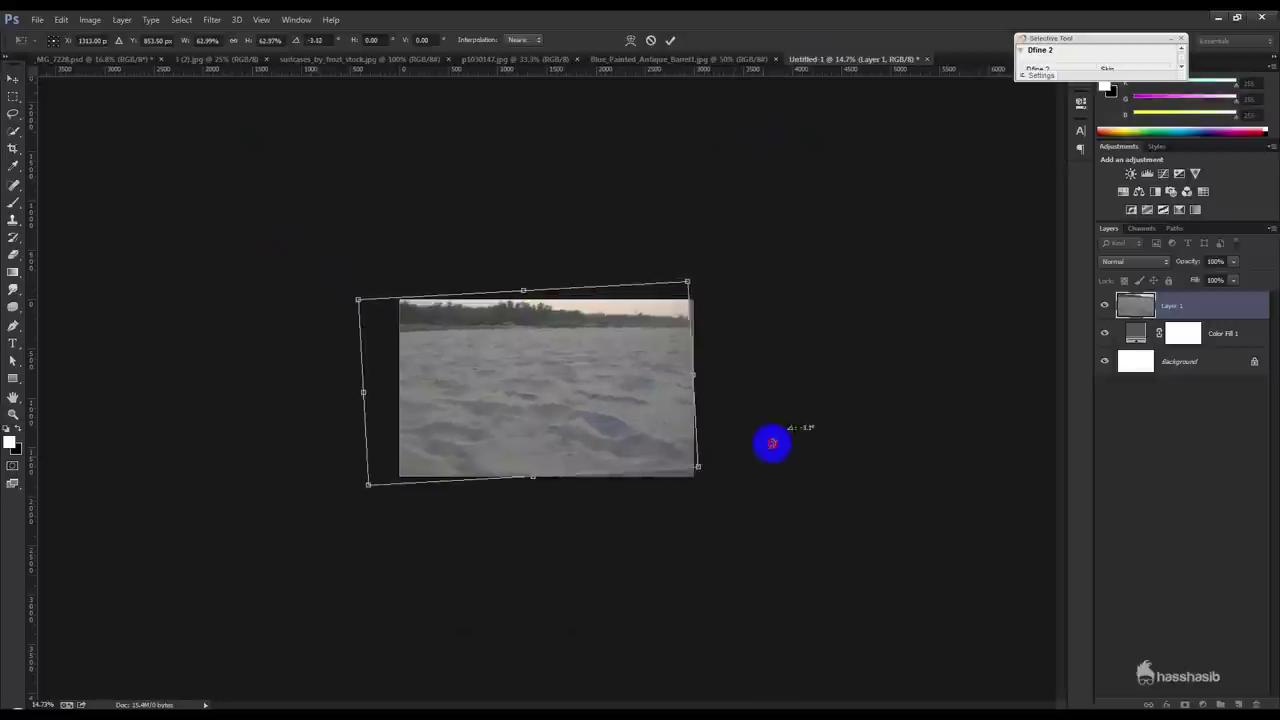
pyautogui.moveTo(606, 412); pyautogui.dragTo(600, 430)
pyautogui.moveTo(729, 423); pyautogui.dragTo(746, 437)
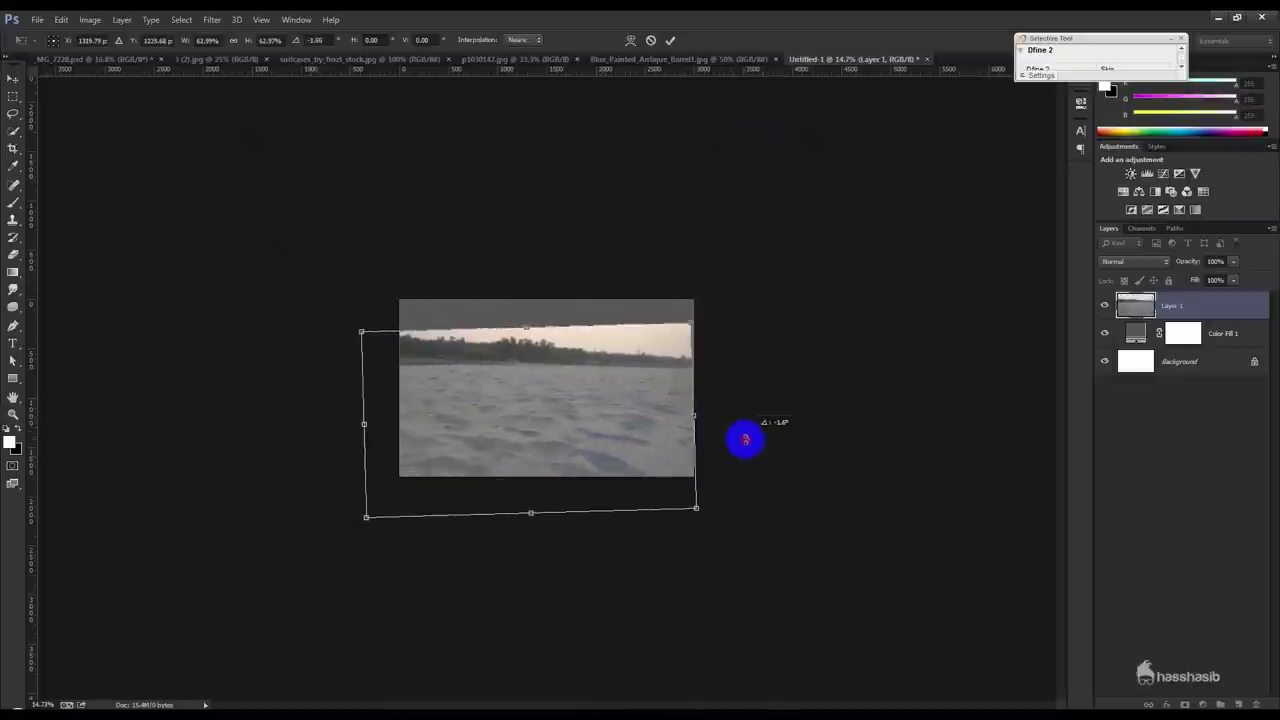
# - Lower and squash the sand layer over the lower canvas, leaving a grey strip above, and apply
pyautogui.hotkey('ctrl', '0')
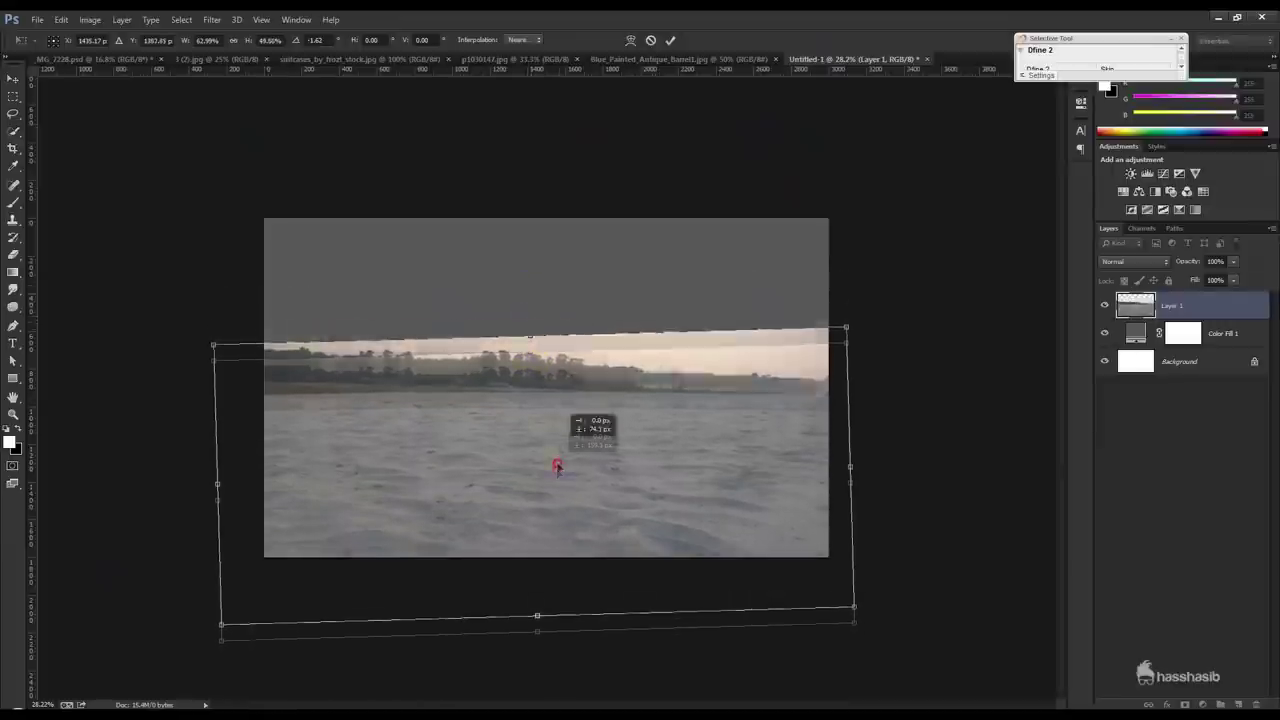
pyautogui.moveTo(532, 300); pyautogui.dragTo(546, 548)
pyautogui.moveTo(540, 645); pyautogui.dragTo(538, 580)
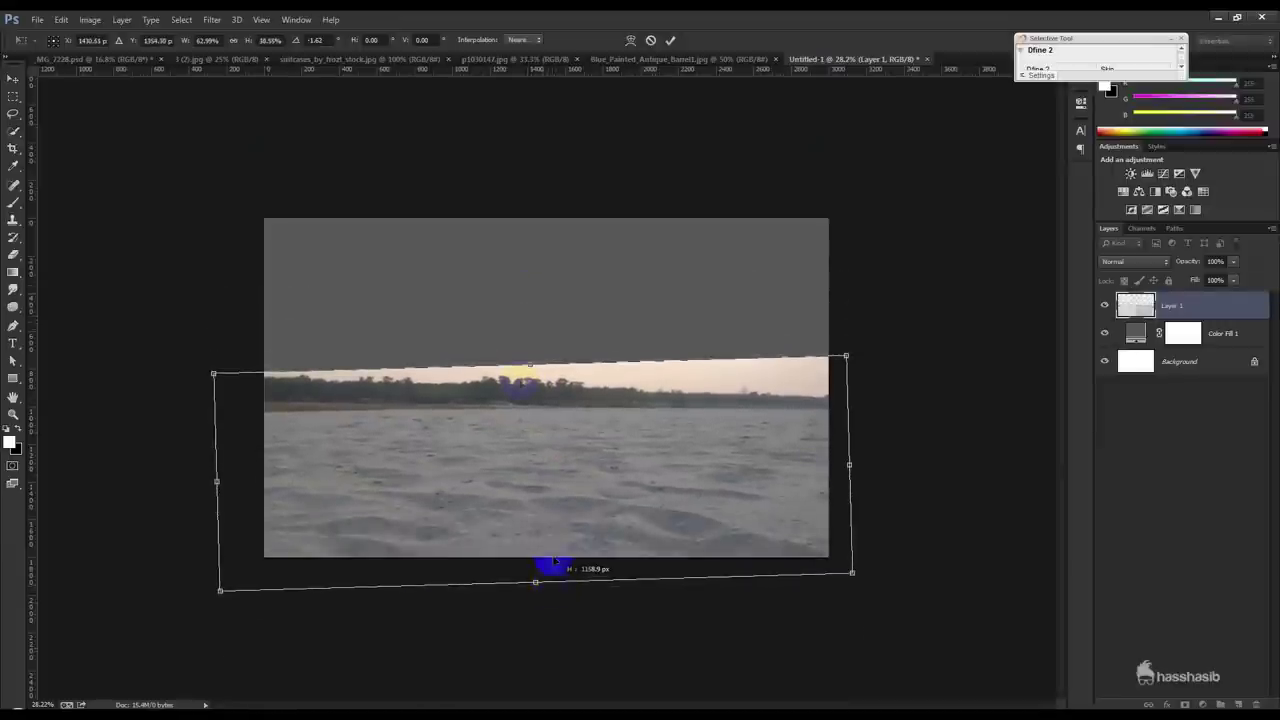
pyautogui.moveTo(528, 365); pyautogui.dragTo(546, 374)
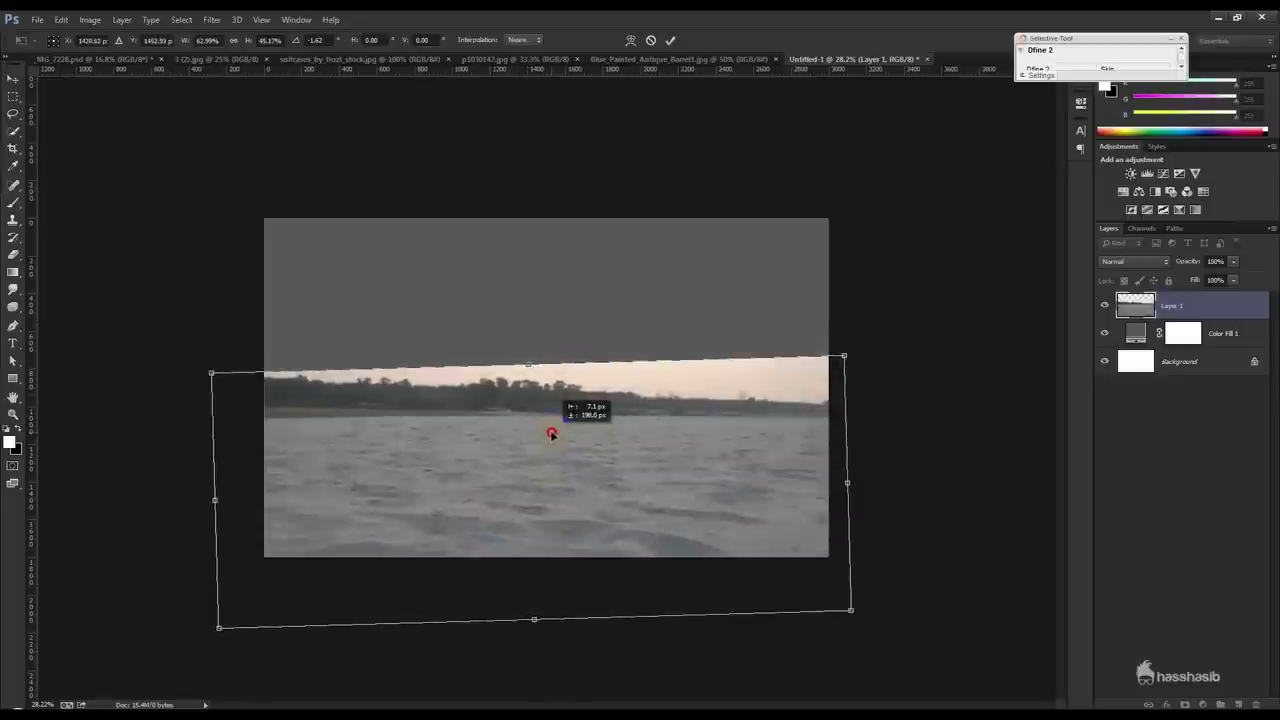
pyautogui.moveTo(546, 374); pyautogui.dragTo(537, 305)
pyautogui.moveTo(554, 394); pyautogui.dragTo(551, 395)
pyautogui.scroll(1, 551, 388)
pyautogui.moveTo(543, 636); pyautogui.dragTo(554, 612)
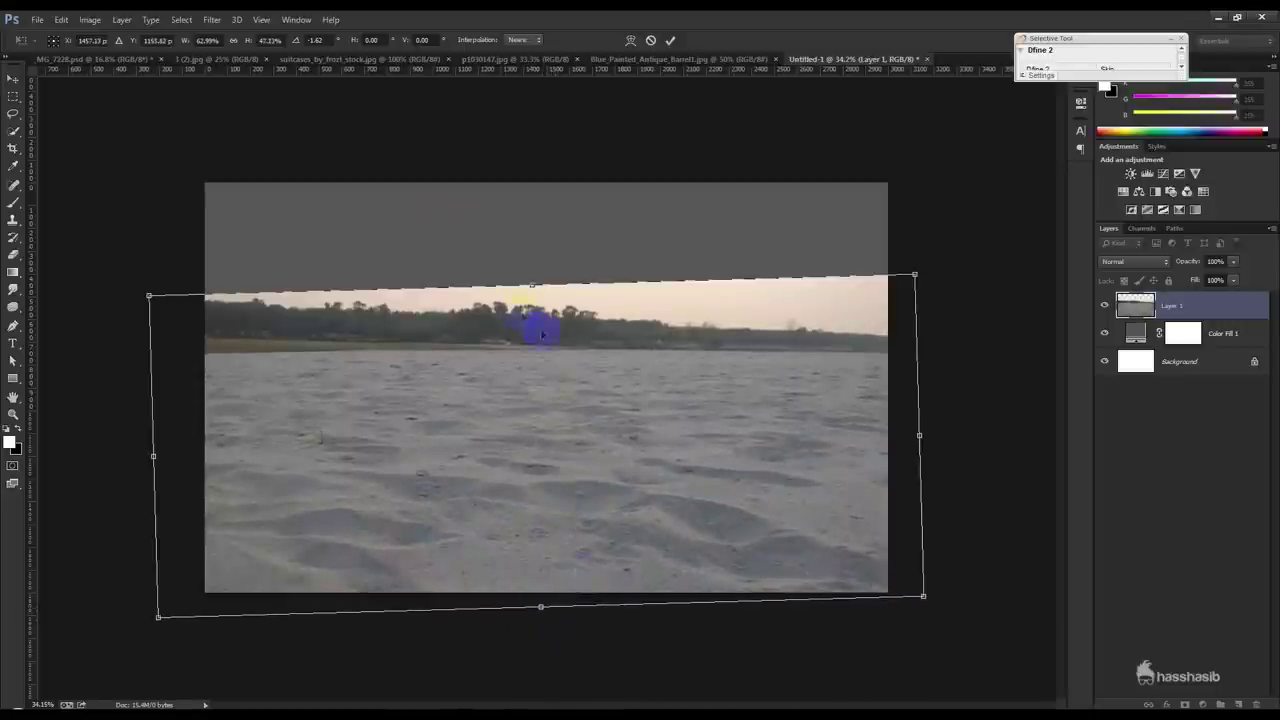
pyautogui.moveTo(531, 287); pyautogui.dragTo(577, 354)
pyautogui.press('Return')
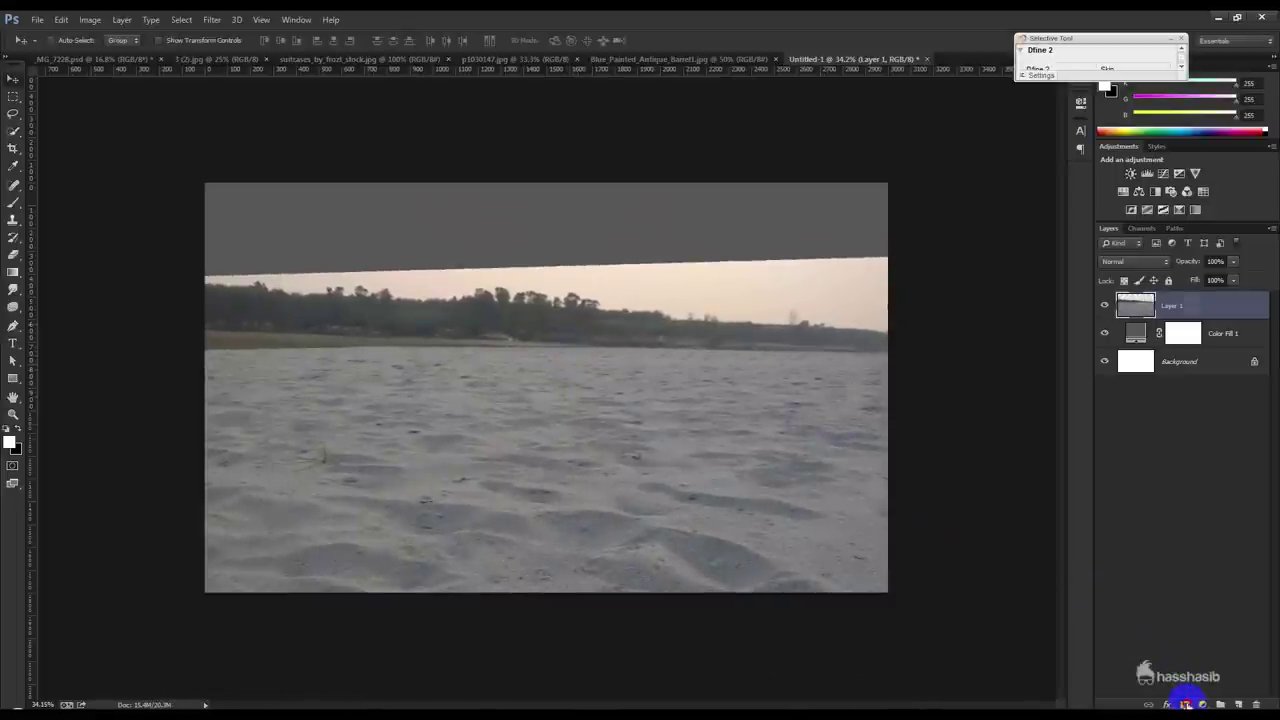
# - Fade the sand layer's tree line into the grey using a black-to-white gradient mask, then view p1030147.jpg
pyautogui.click(1185, 704)
pyautogui.click(13, 271)
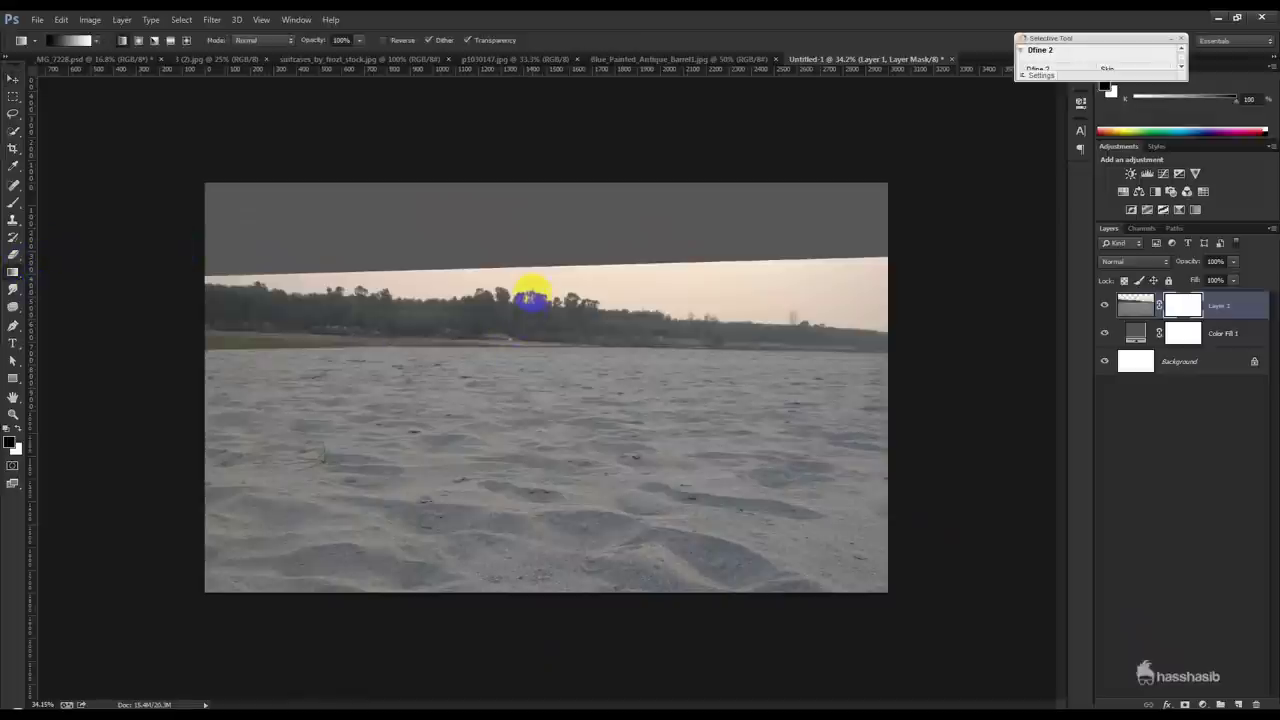
pyautogui.moveTo(532, 305)
pyautogui.mouseDown()
pyautogui.moveTo(532, 394)
pyautogui.moveTo(548, 400)
pyautogui.mouseUp()
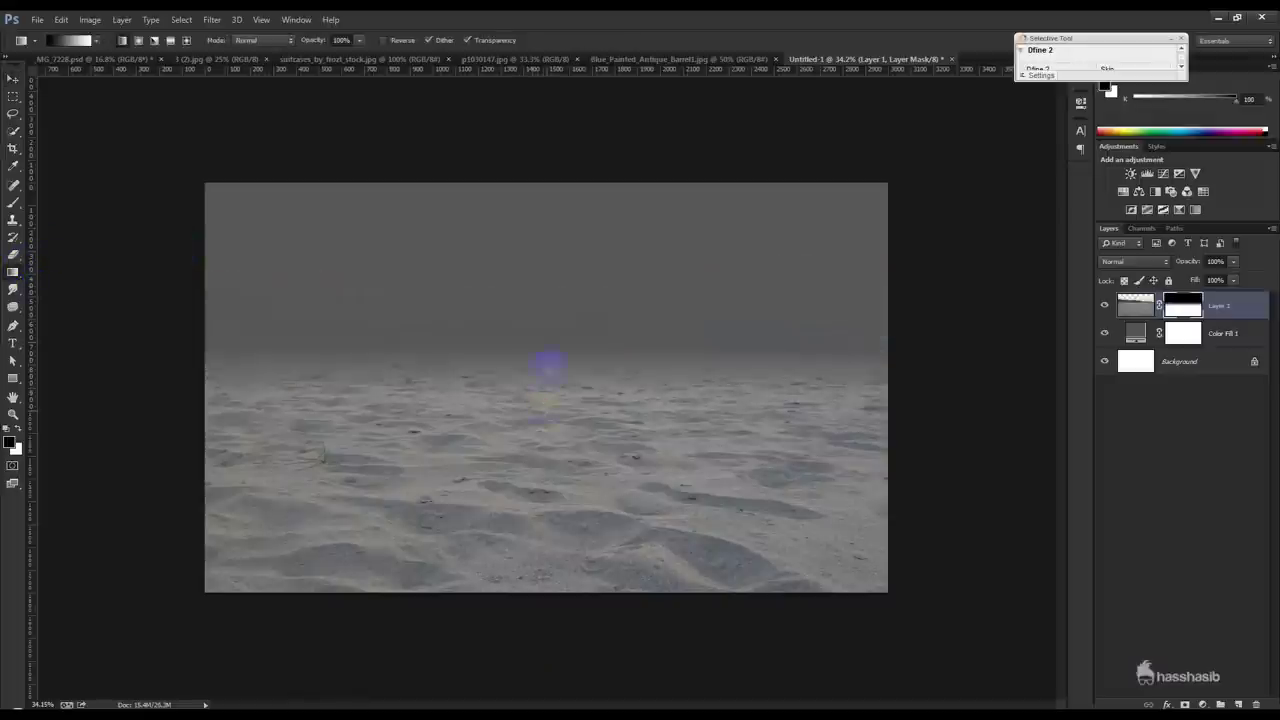
pyautogui.moveTo(553, 353); pyautogui.dragTo(544, 460)
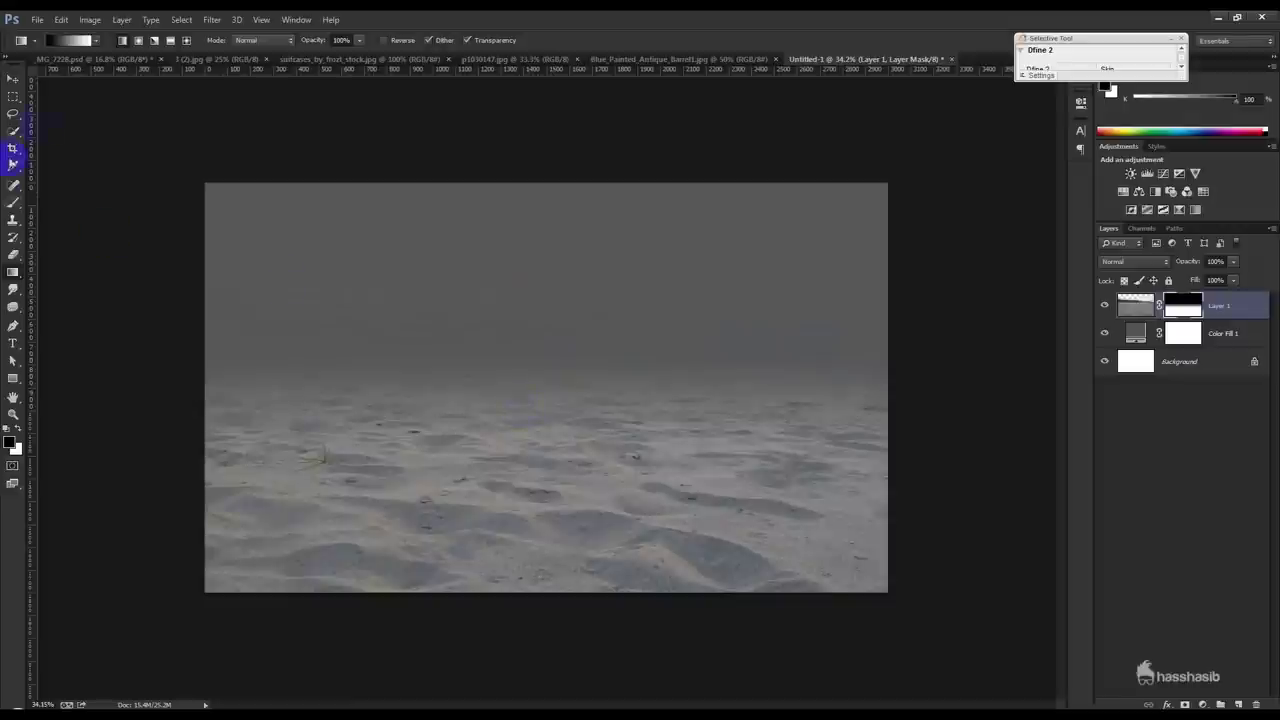
pyautogui.click(15, 84)
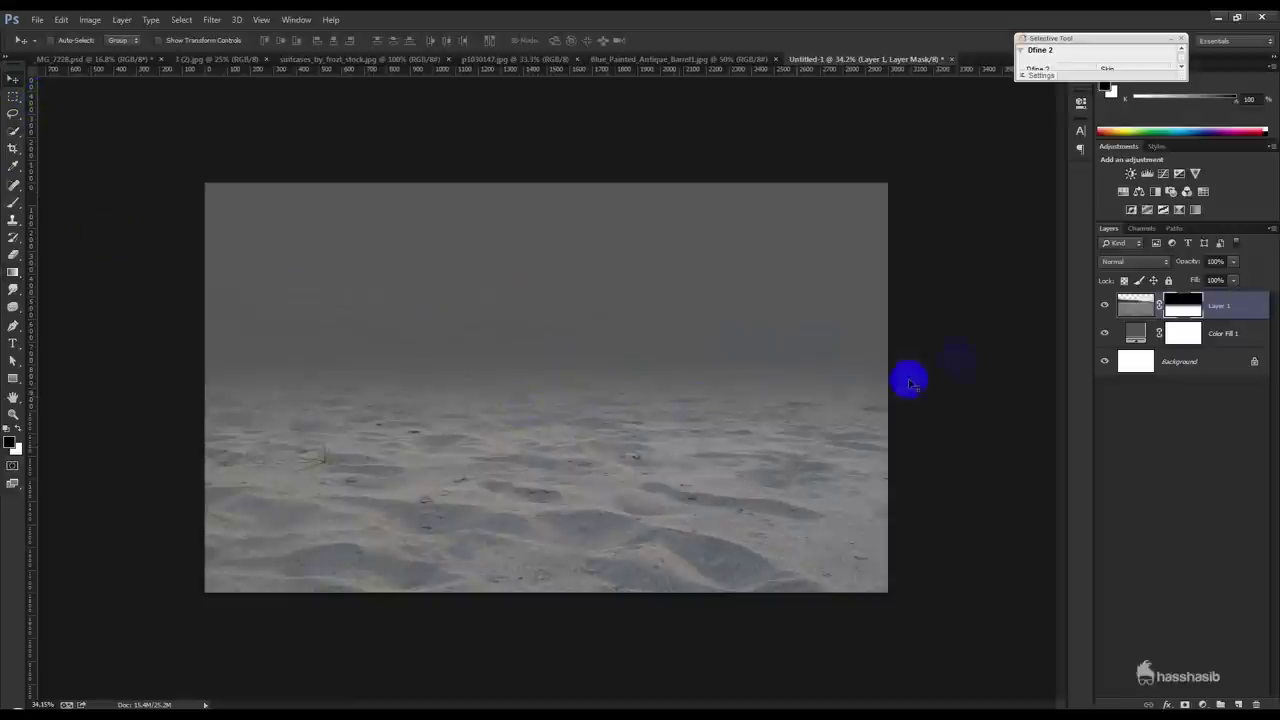
pyautogui.click(543, 59)
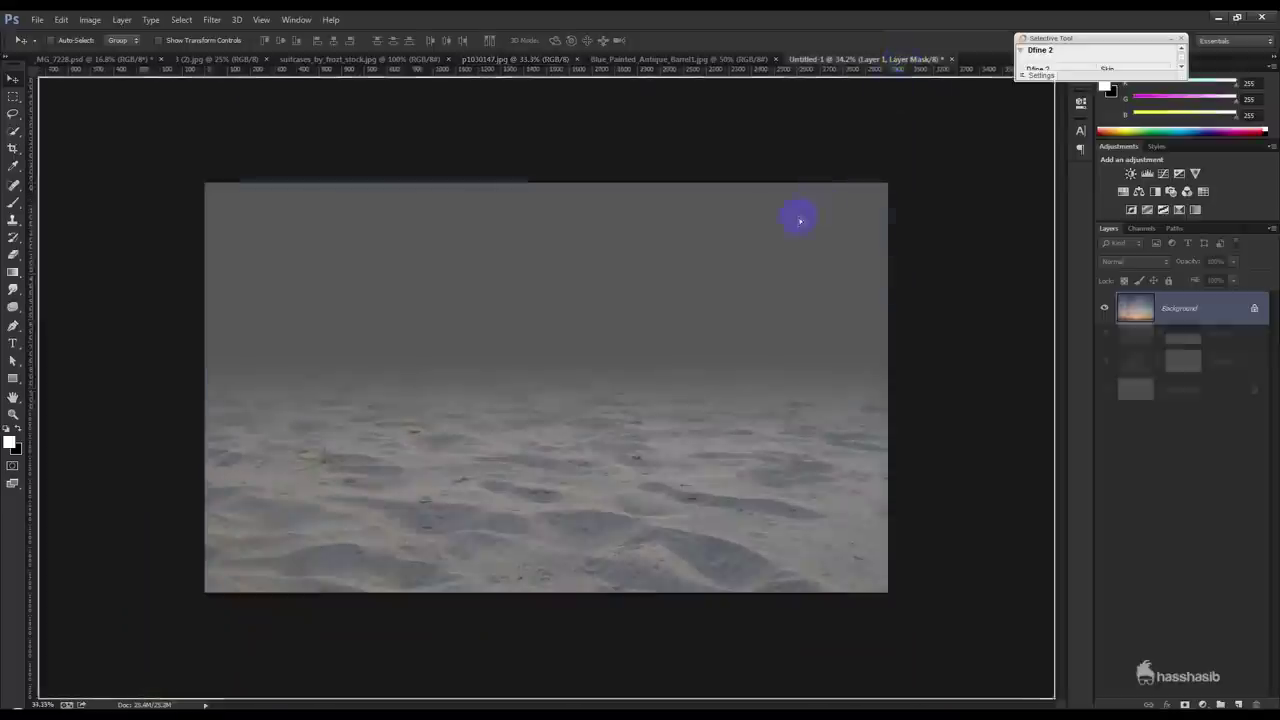
# - Bring the sunset sky in as Layer 2 beneath the sand and start resizing it
pyautogui.moveTo(905, 60); pyautogui.dragTo(797, 214)
pyautogui.moveTo(1175, 307); pyautogui.dragTo(1175, 347)
pyautogui.moveTo(776, 348); pyautogui.dragTo(620, 255)
pyautogui.hotkey('ctrl', 't')
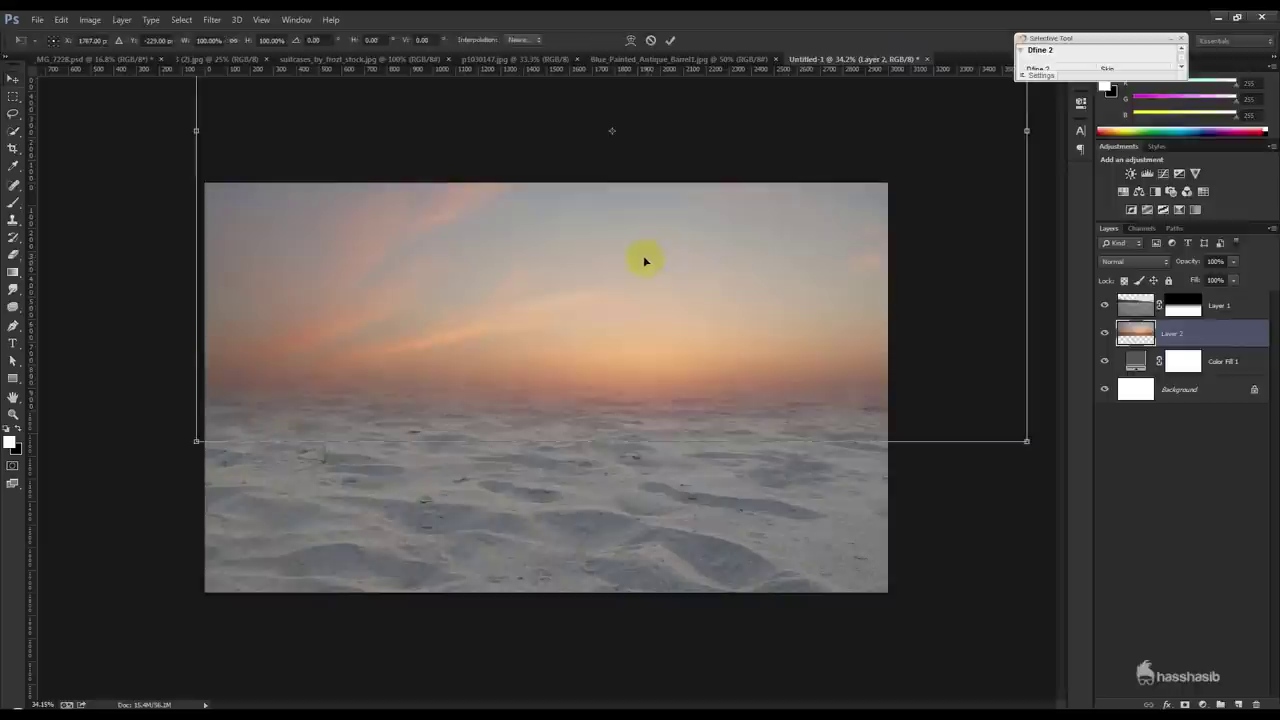
pyautogui.moveTo(1027, 440)
pyautogui.mouseDown()
pyautogui.moveTo(655, 375)
pyautogui.moveTo(528, 445)
pyautogui.mouseUp()
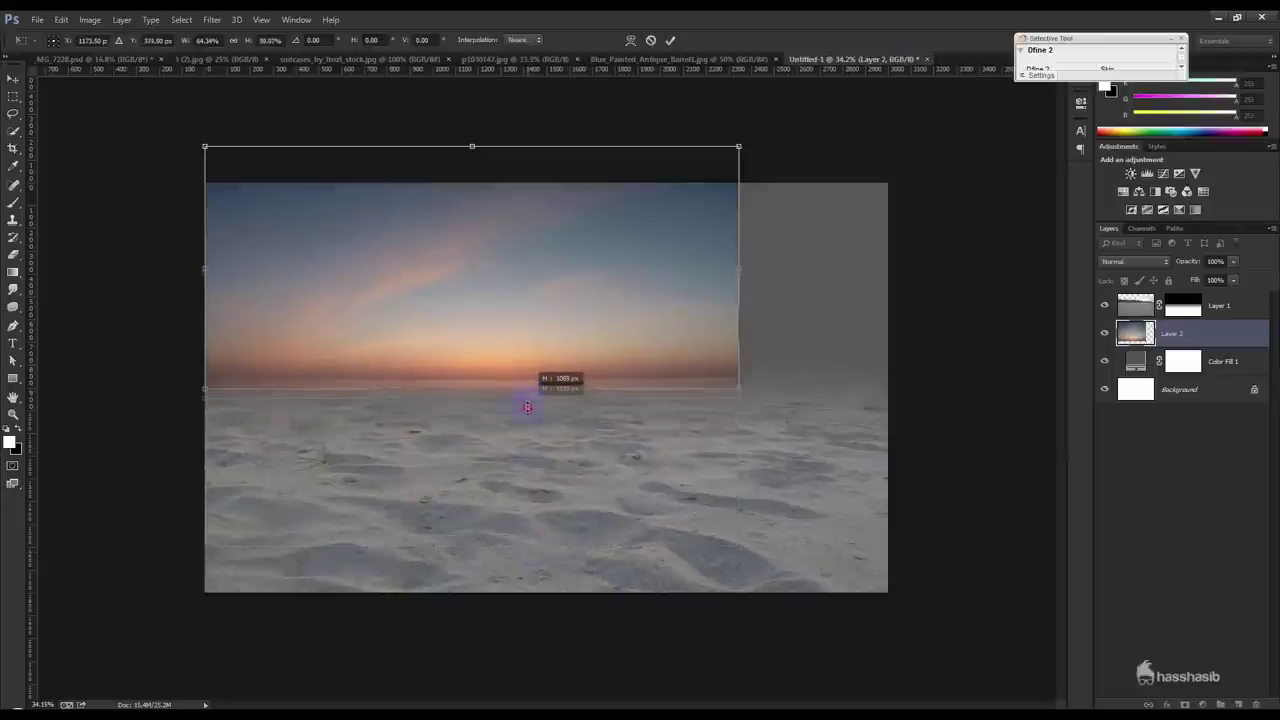
pyautogui.moveTo(528, 445); pyautogui.dragTo(529, 406)
pyautogui.moveTo(722, 305); pyautogui.dragTo(735, 317)
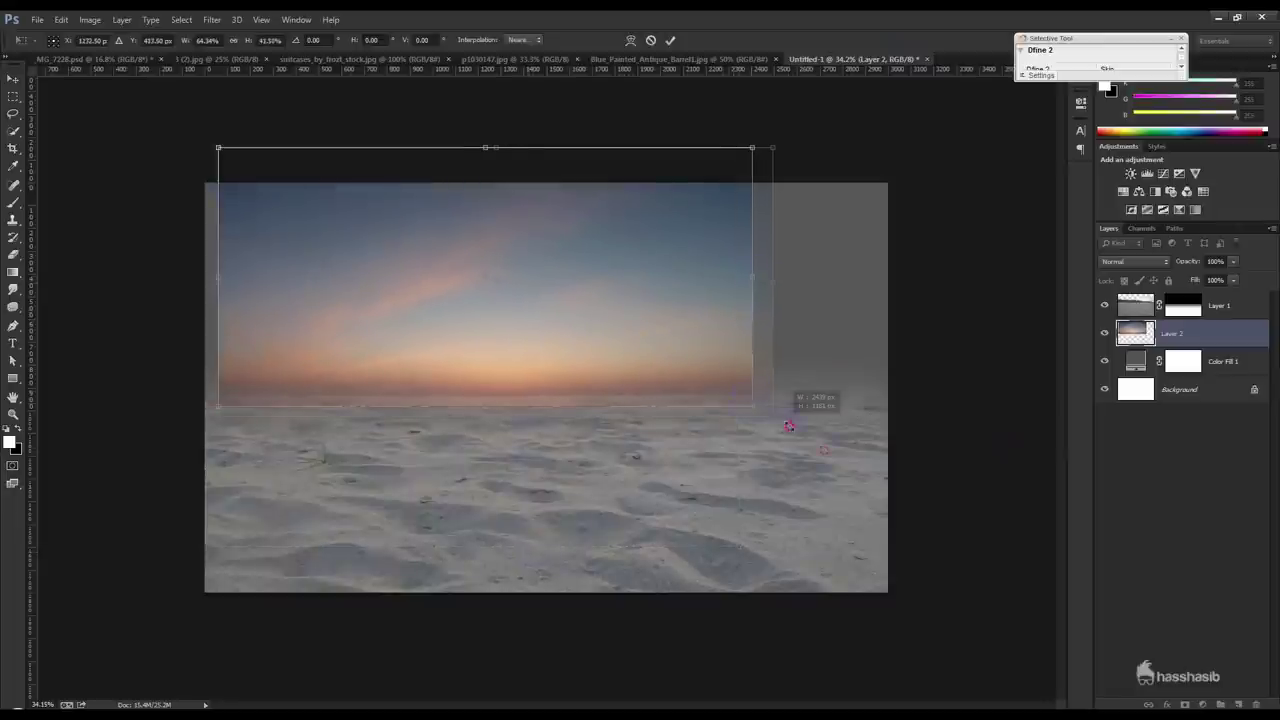
# - Enlarge the sky past the canvas edges to span its full width and apply the resize
pyautogui.moveTo(789, 426); pyautogui.dragTo(888, 471)
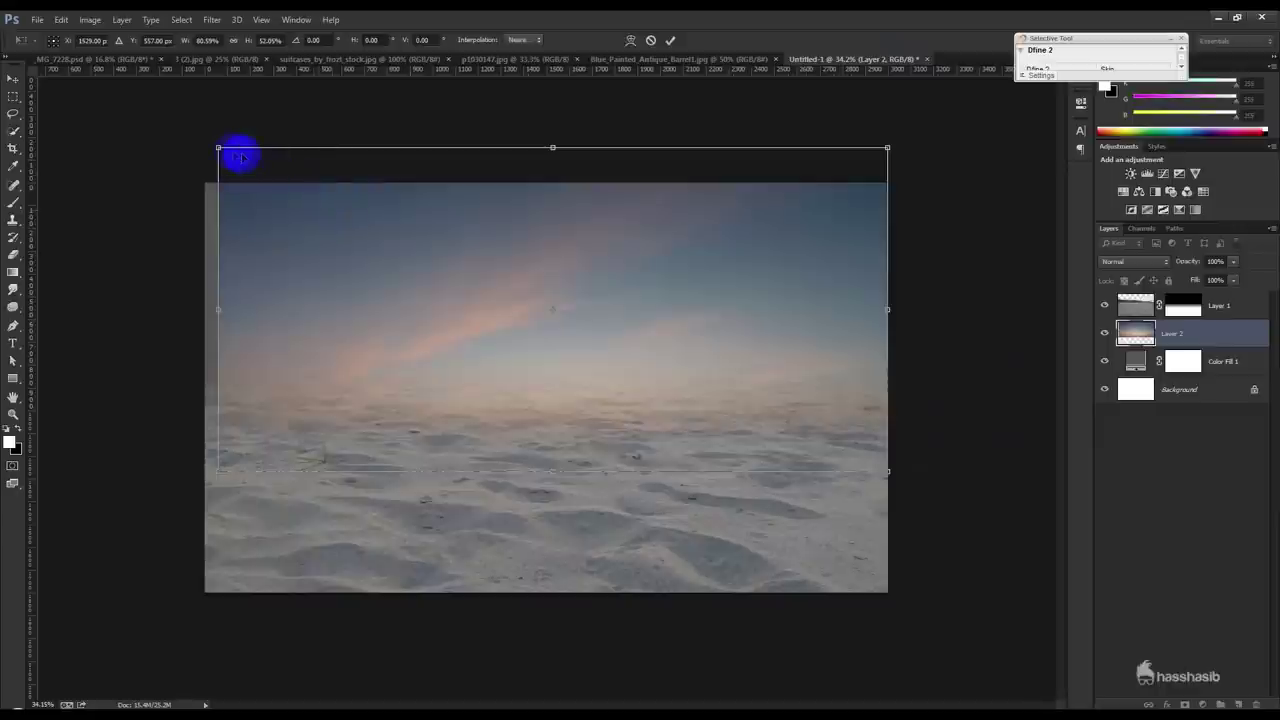
pyautogui.moveTo(218, 148); pyautogui.dragTo(176, 127)
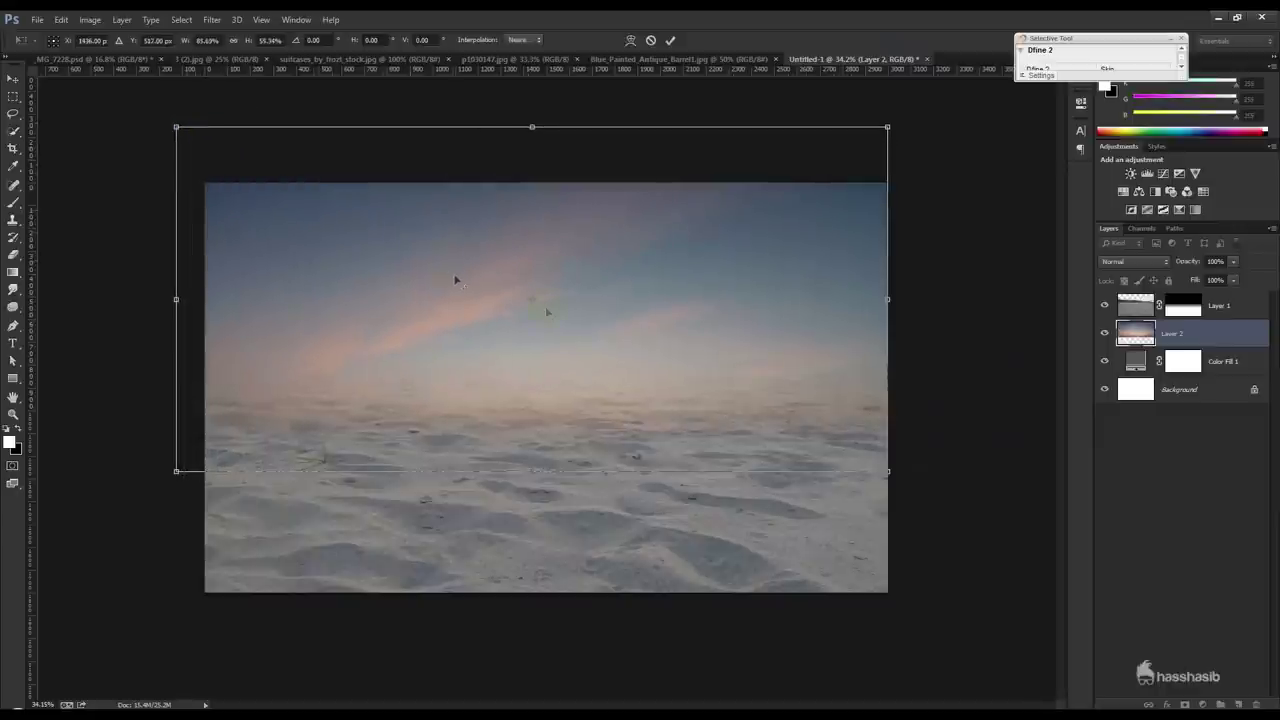
pyautogui.scroll(-2, 563, 316)
pyautogui.scroll(-2, 545, 312)
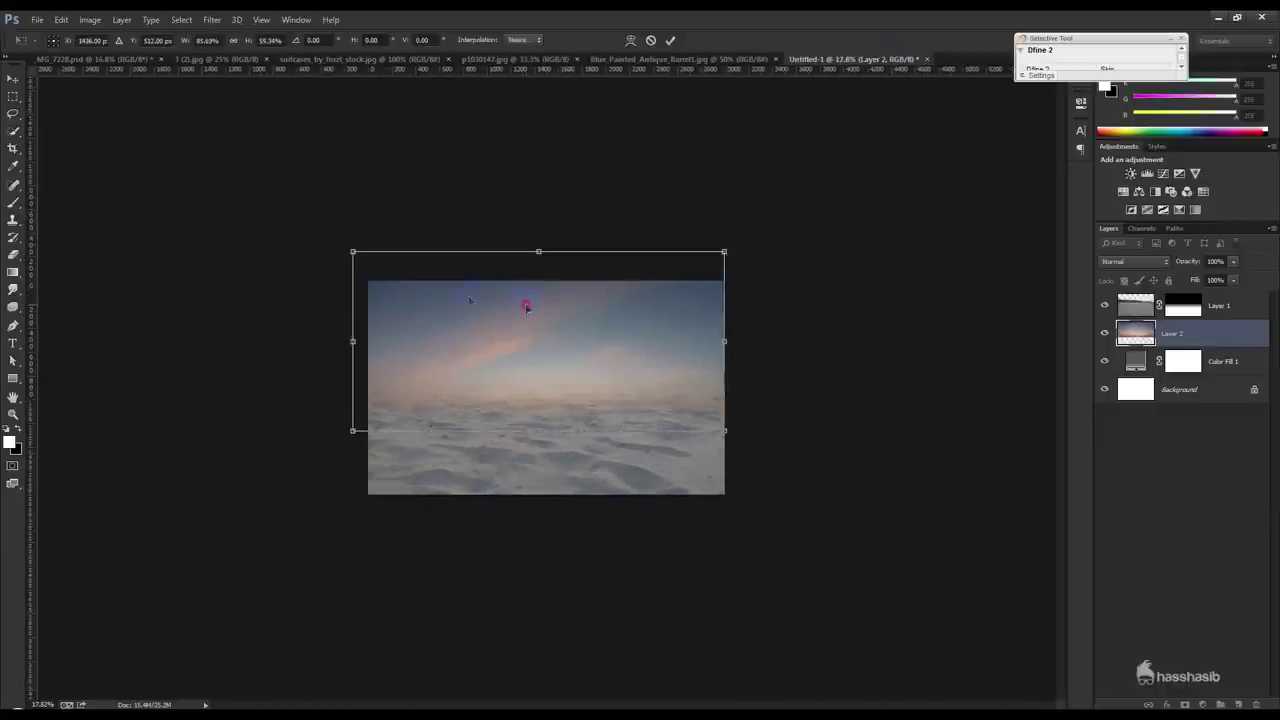
pyautogui.moveTo(356, 248); pyautogui.dragTo(229, 191)
pyautogui.moveTo(610, 310)
pyautogui.mouseDown()
pyautogui.moveTo(665, 322)
pyautogui.moveTo(669, 361)
pyautogui.mouseUp()
pyautogui.moveTo(765, 476); pyautogui.dragTo(791, 491)
pyautogui.moveTo(699, 448); pyautogui.dragTo(711, 424)
pyautogui.press('Return')
pyautogui.hotkey('ctrl', '+')
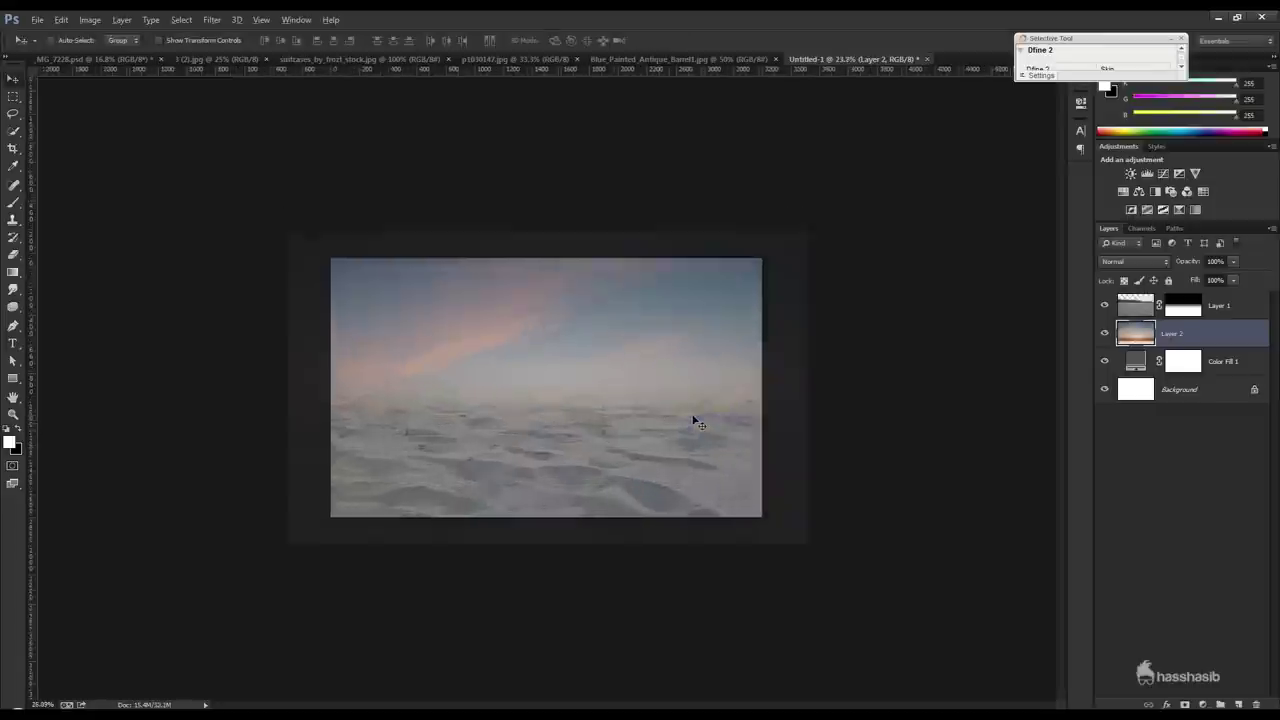
# - Lower the sand layer and compress it vertically from the top so the sky fills most of the frame
pyautogui.hotkey('ctrl', '+')
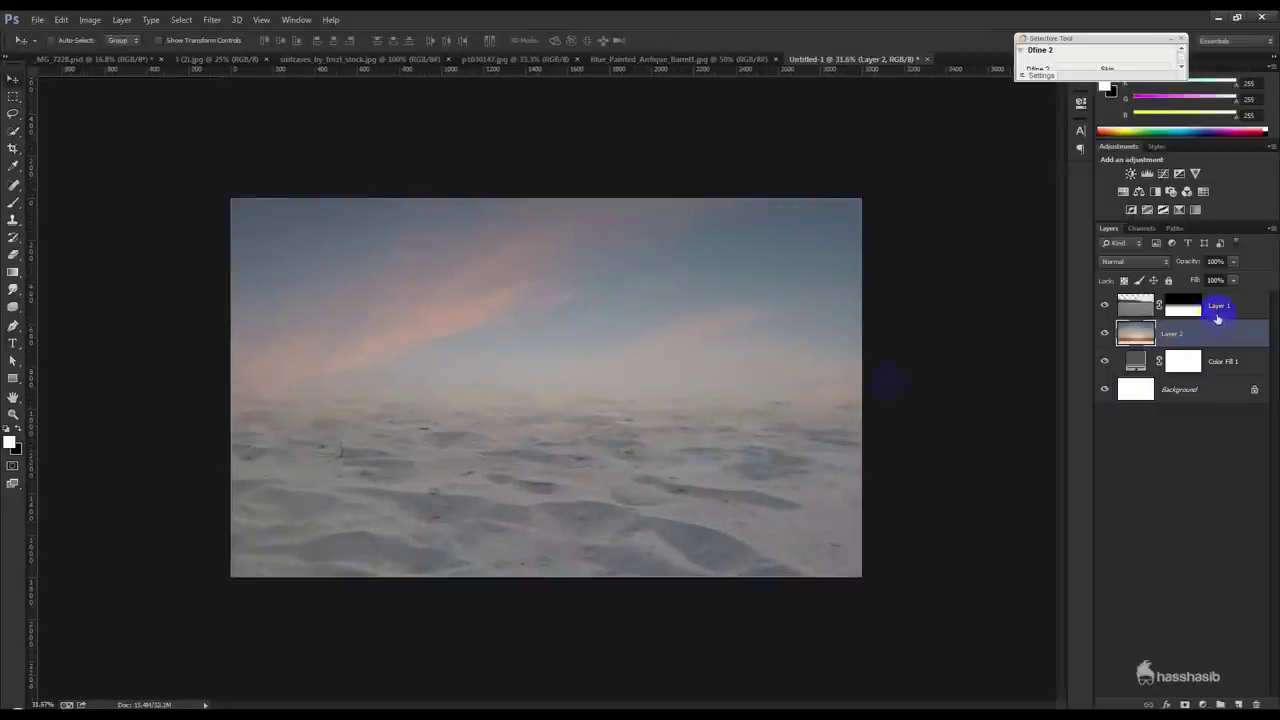
pyautogui.click(1217, 310)
pyautogui.moveTo(654, 390); pyautogui.dragTo(652, 455)
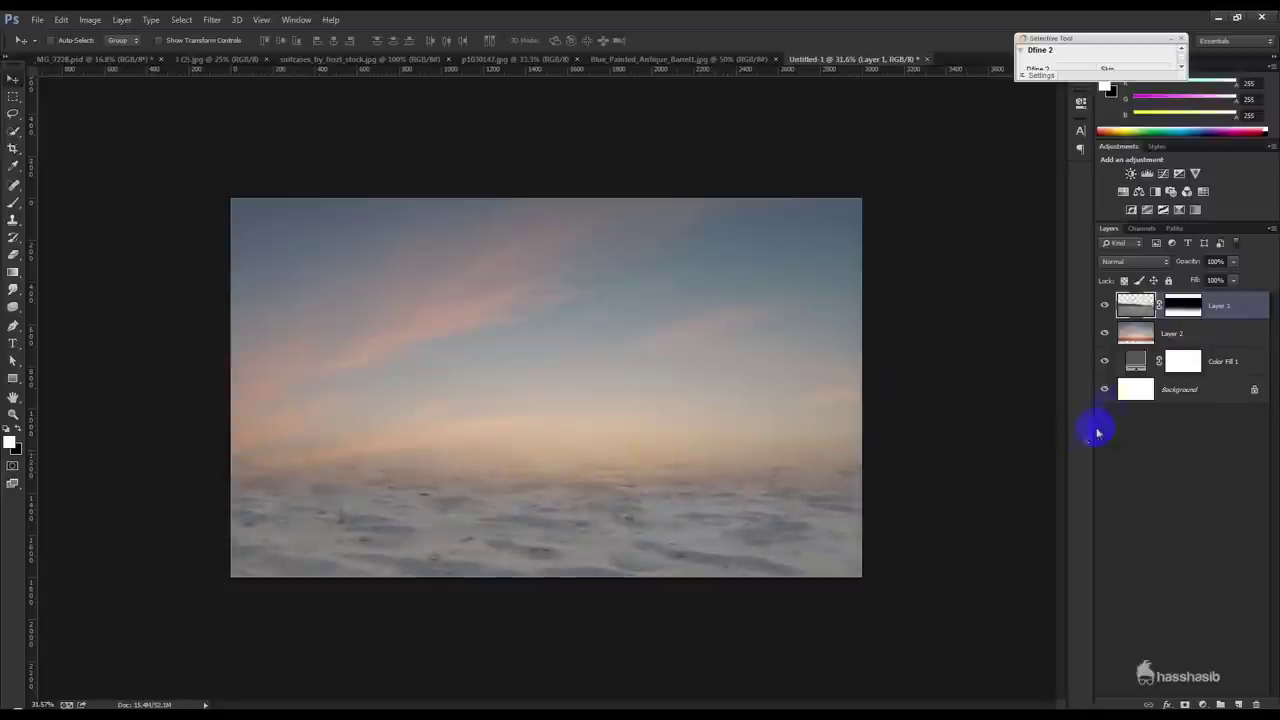
pyautogui.hotkey('ctrl', 't')
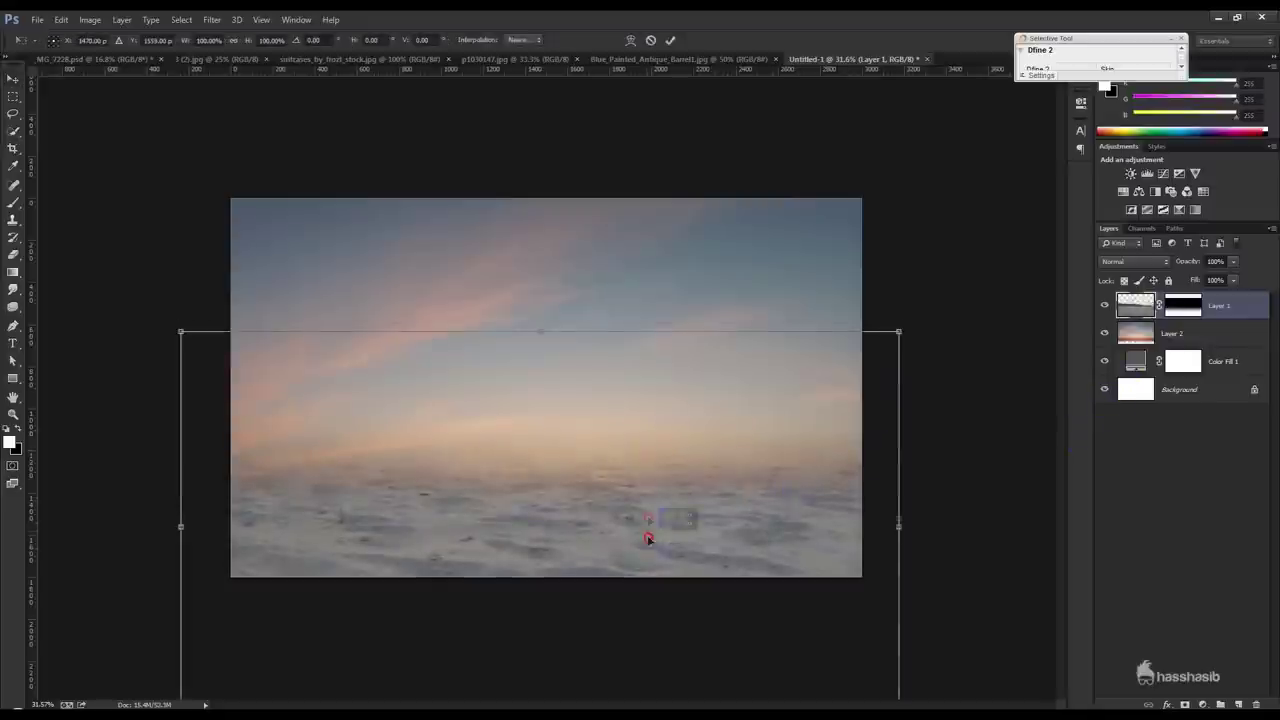
pyautogui.moveTo(647, 538); pyautogui.dragTo(648, 509)
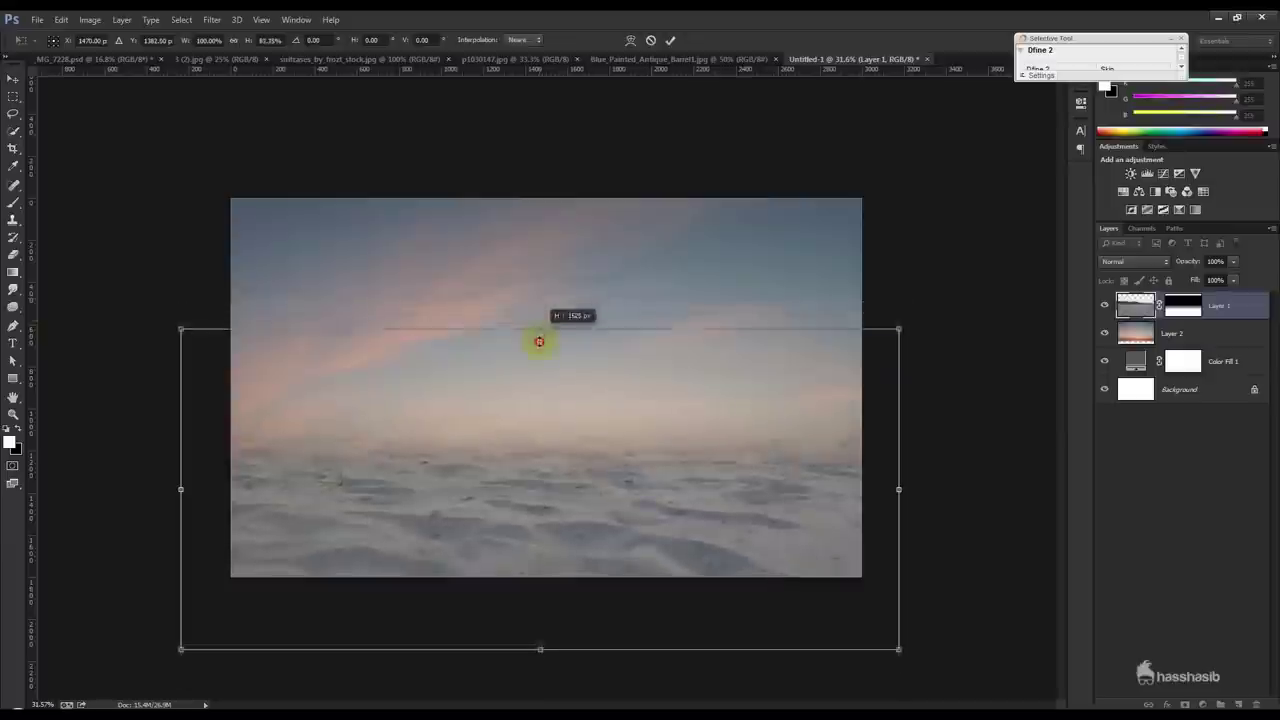
pyautogui.moveTo(539, 302); pyautogui.dragTo(570, 471)
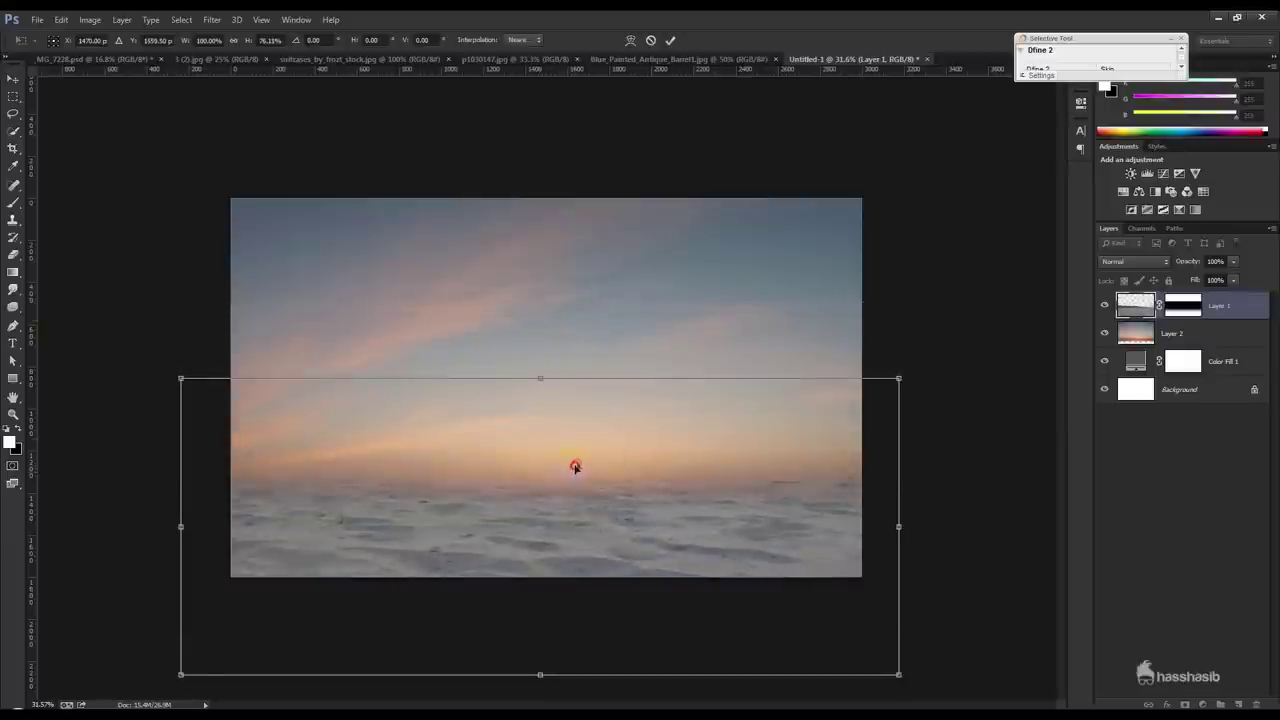
pyautogui.press('Return')
pyautogui.click(1170, 338)
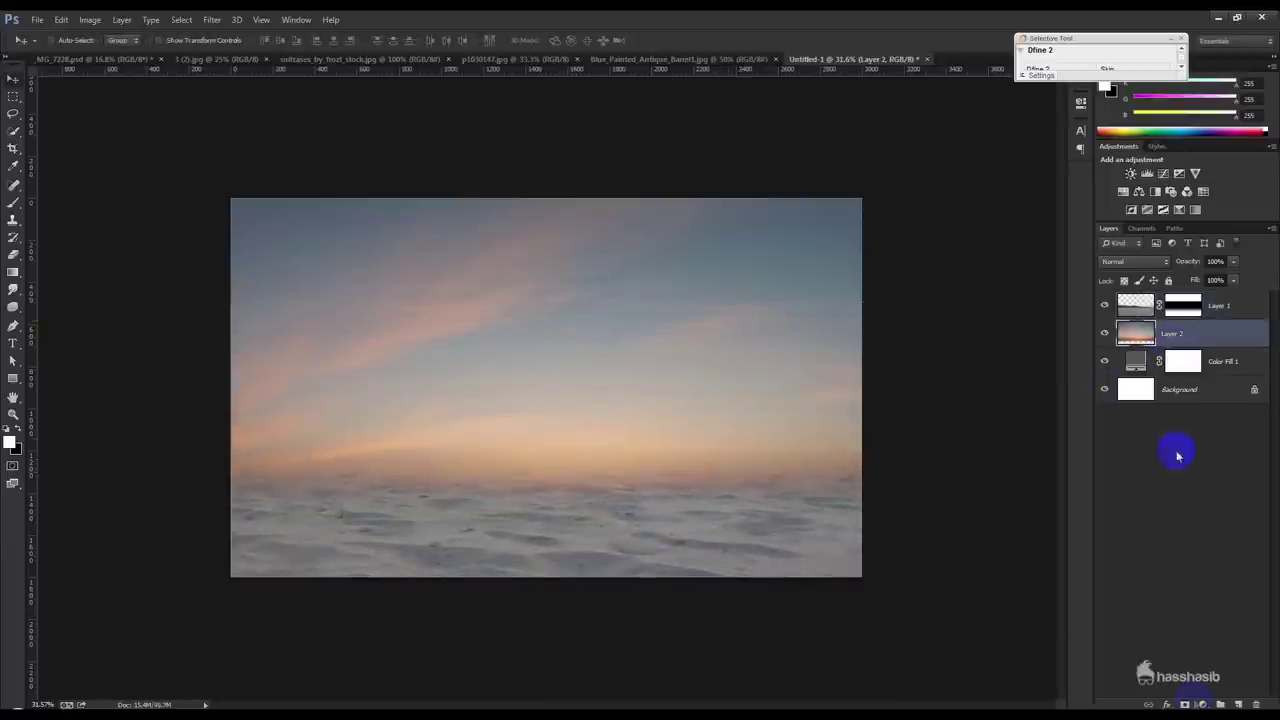
# - Add a layer mask to the sky layer and gradient it to fade into haze at the horizon
pyautogui.click(1185, 704)
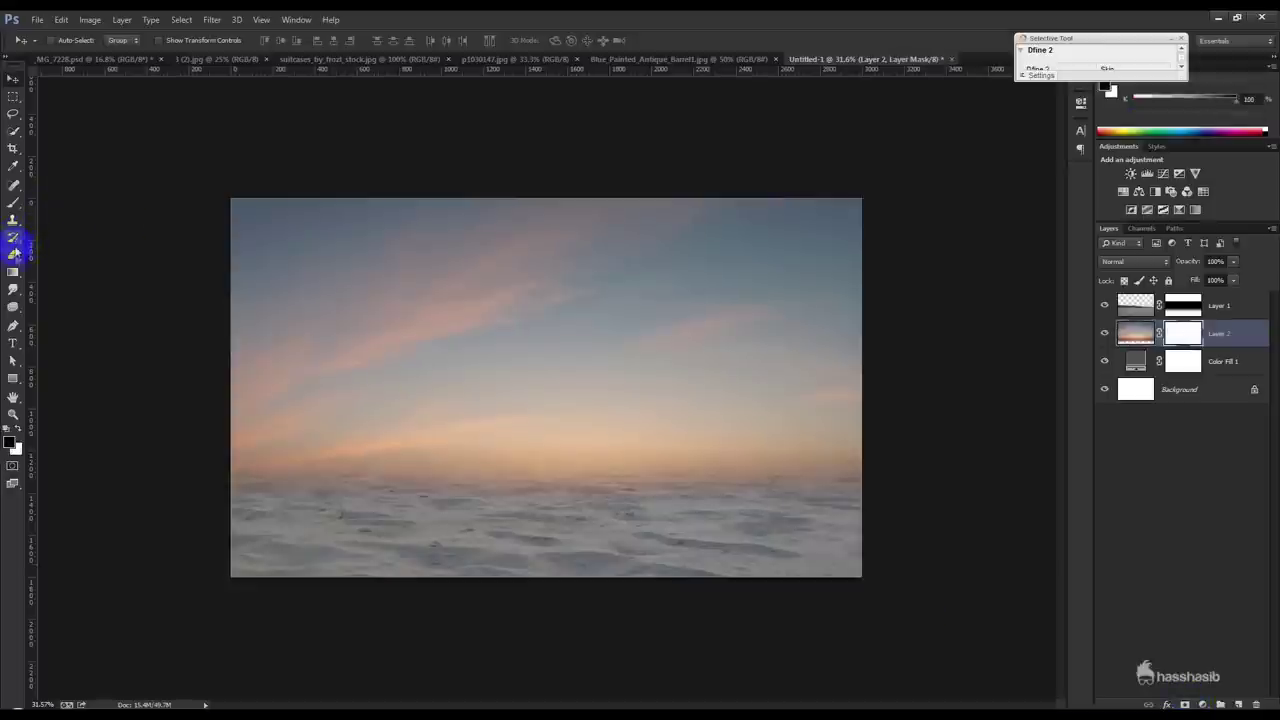
pyautogui.click(15, 279)
pyautogui.moveTo(550, 512); pyautogui.dragTo(554, 140)
pyautogui.hotkey('ctrl', 'z')
pyautogui.moveTo(566, 451); pyautogui.dragTo(533, 211)
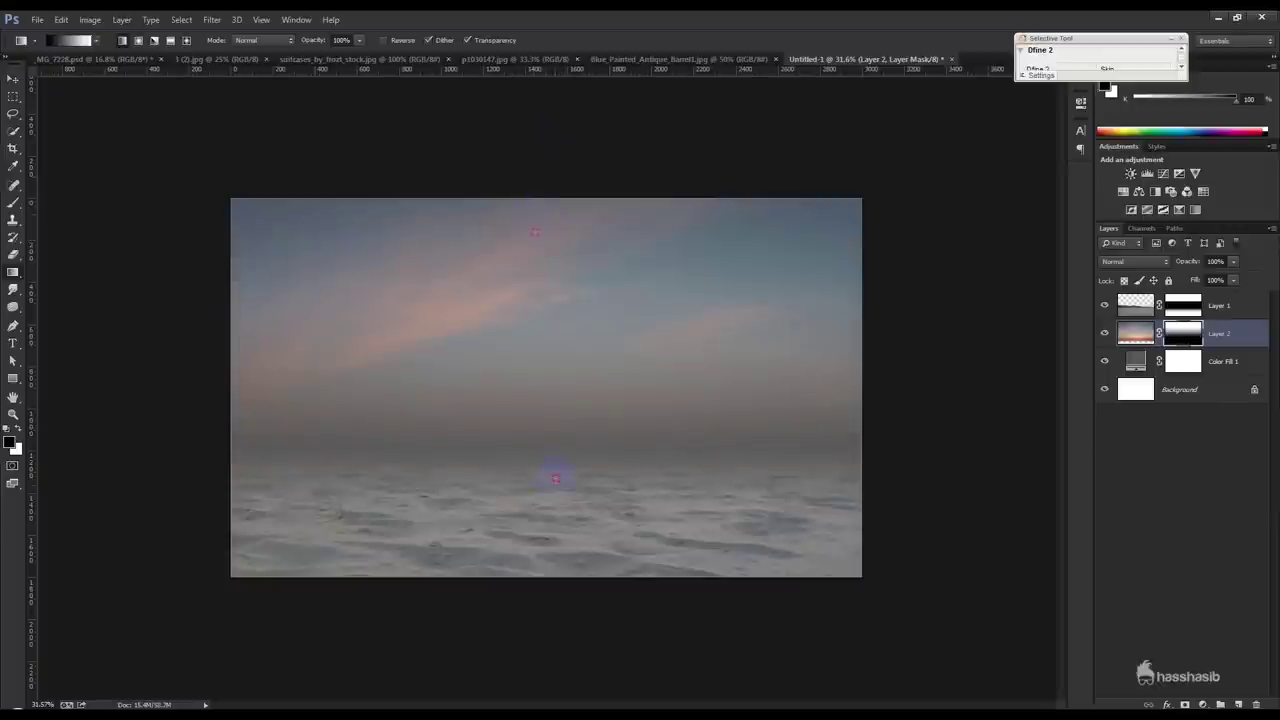
pyautogui.moveTo(555, 479); pyautogui.dragTo(520, 143)
pyautogui.click(13, 78)
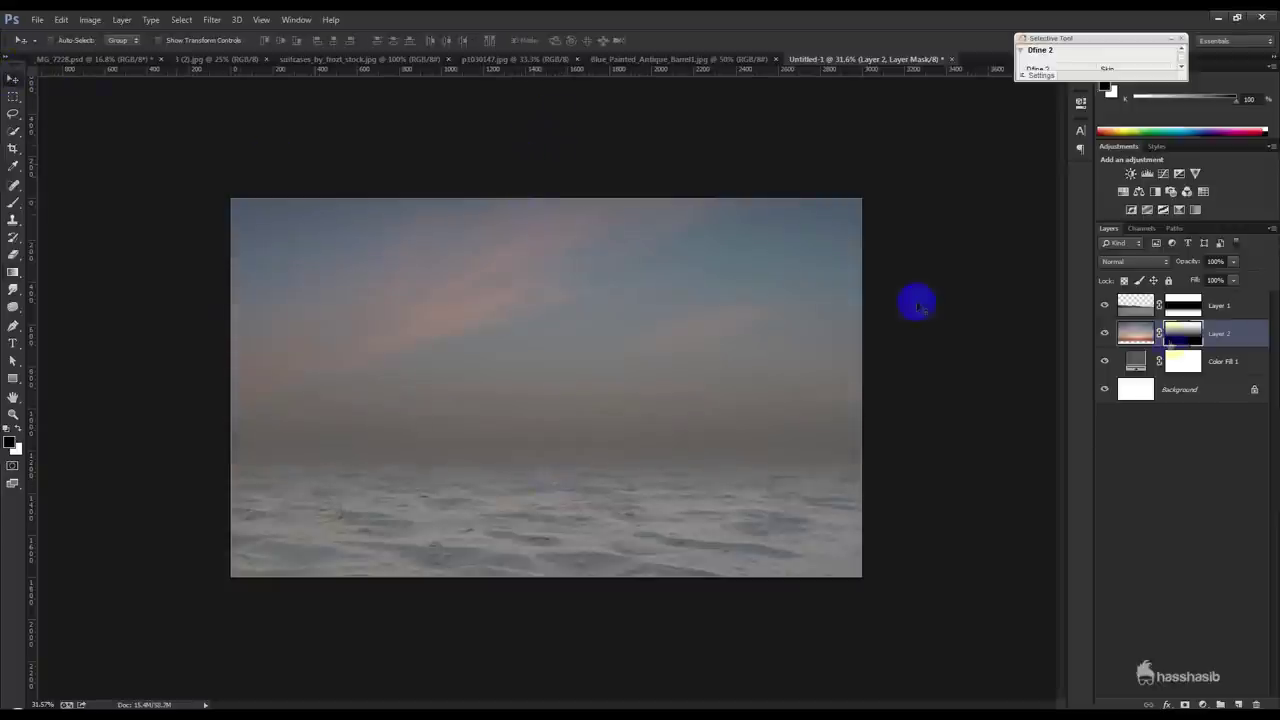
# - Shrink the sky image from its top and sides to fit the frame
pyautogui.click(1220, 333)
pyautogui.hotkey('ctrl', 't')
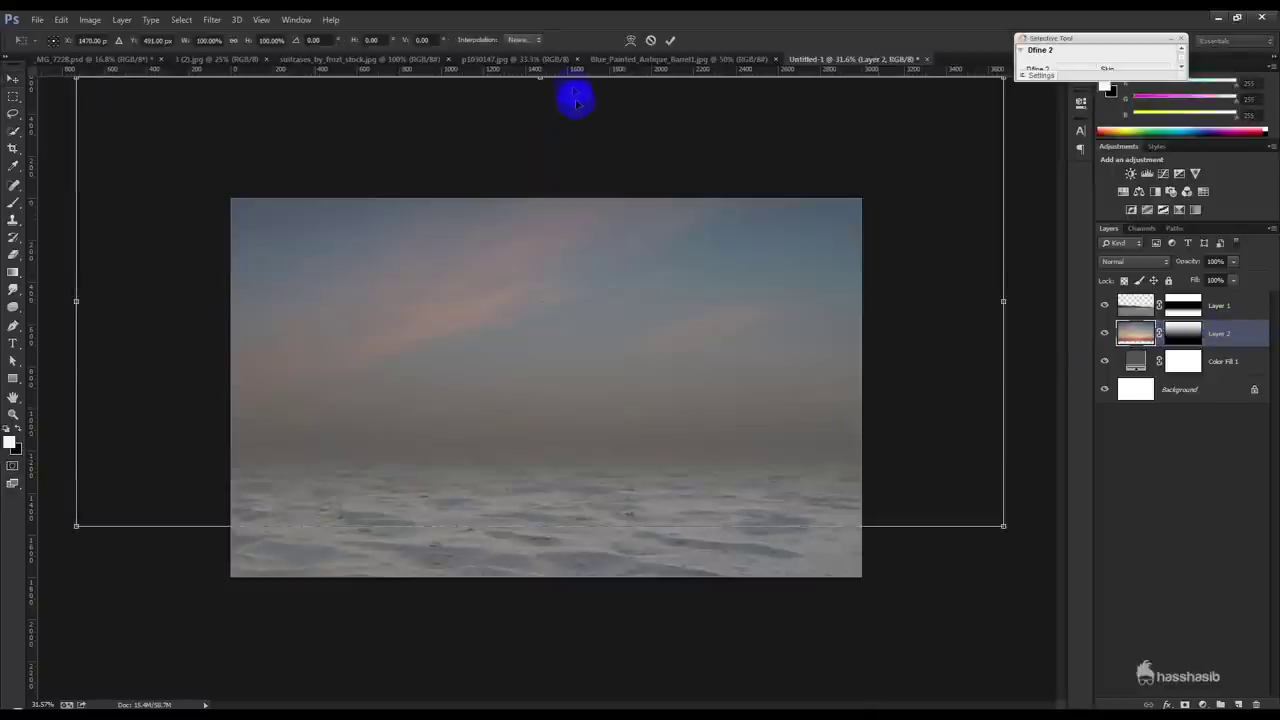
pyautogui.moveTo(540, 77); pyautogui.dragTo(541, 179)
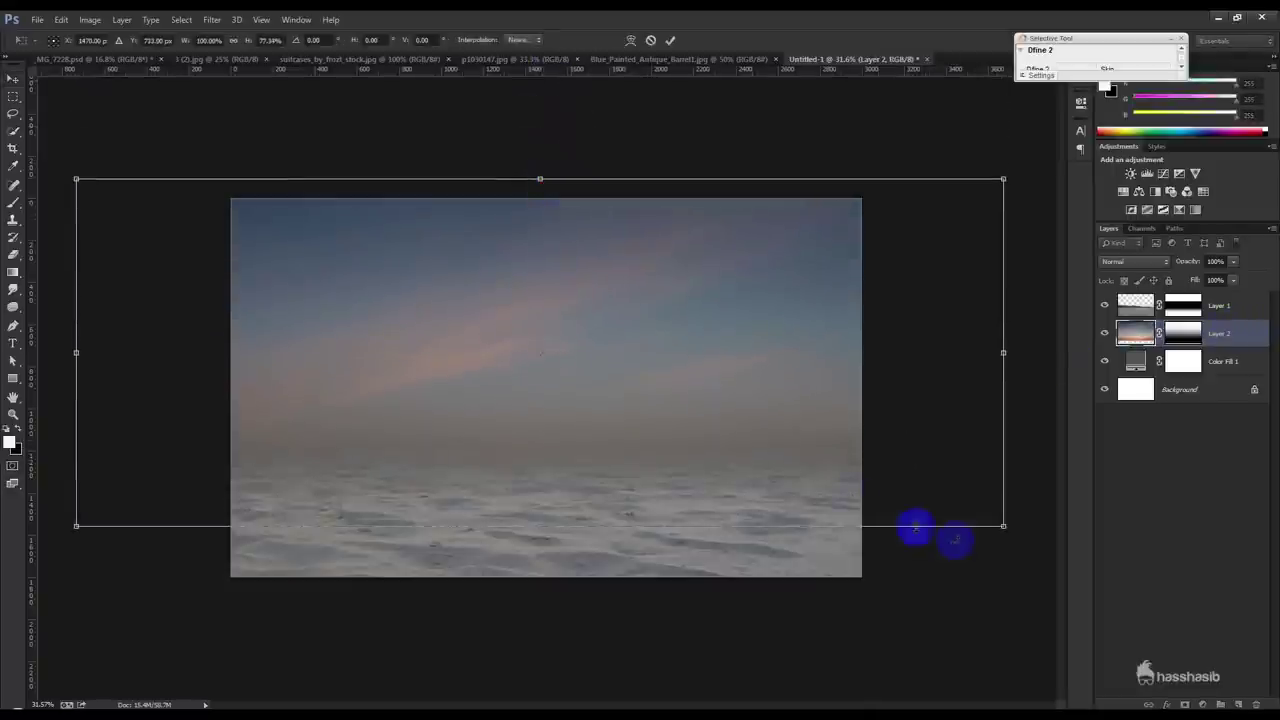
pyautogui.moveTo(1004, 526); pyautogui.dragTo(953, 518)
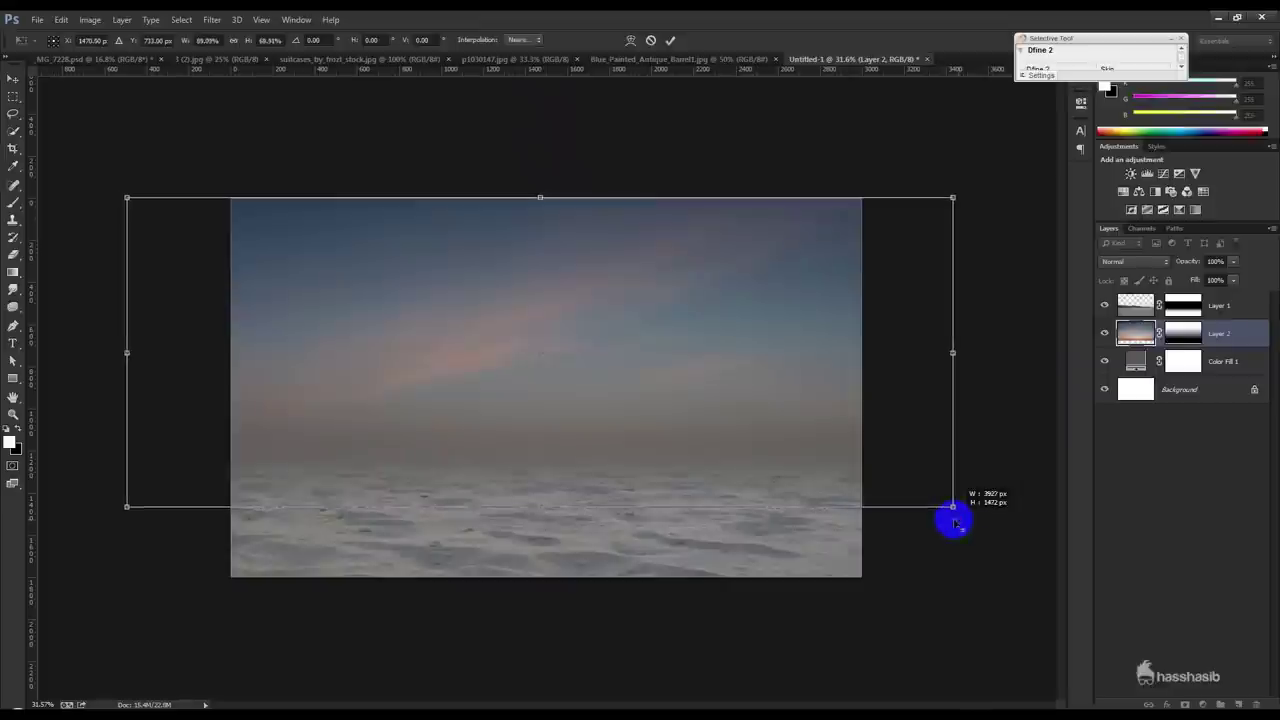
pyautogui.moveTo(952, 352); pyautogui.dragTo(763, 355)
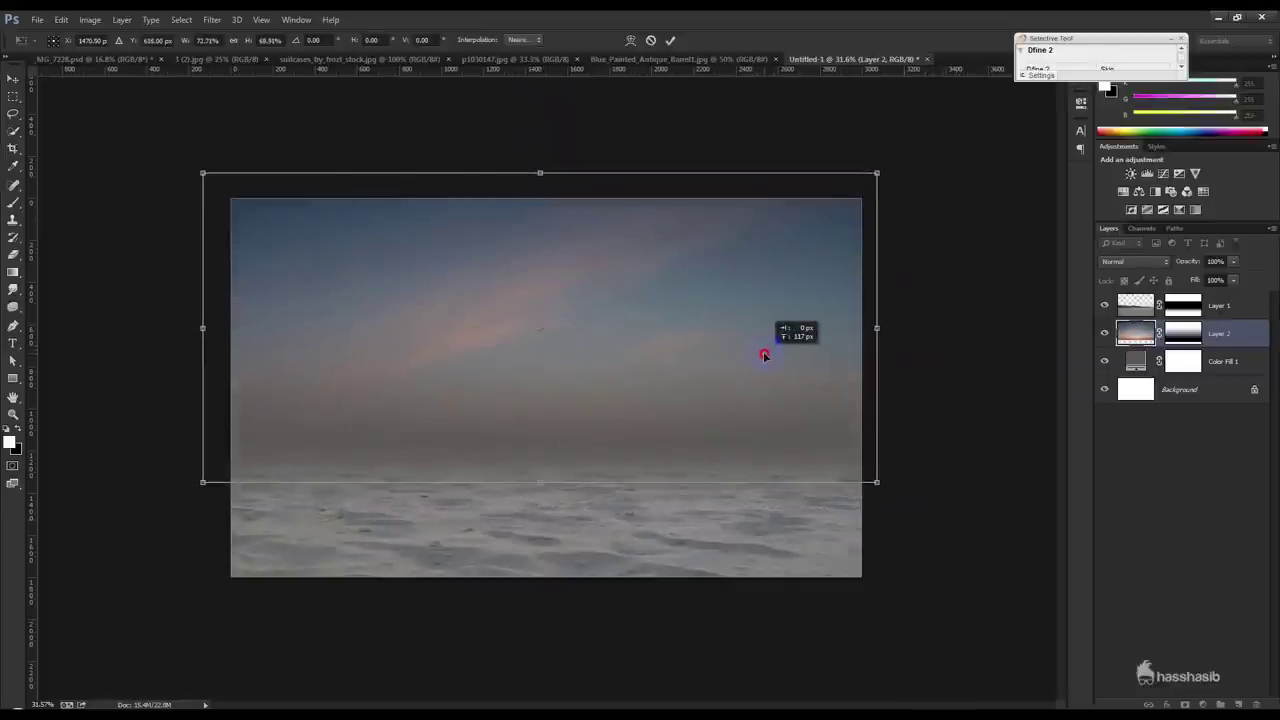
pyautogui.press('Return')
pyautogui.doubleClick(1137, 362)
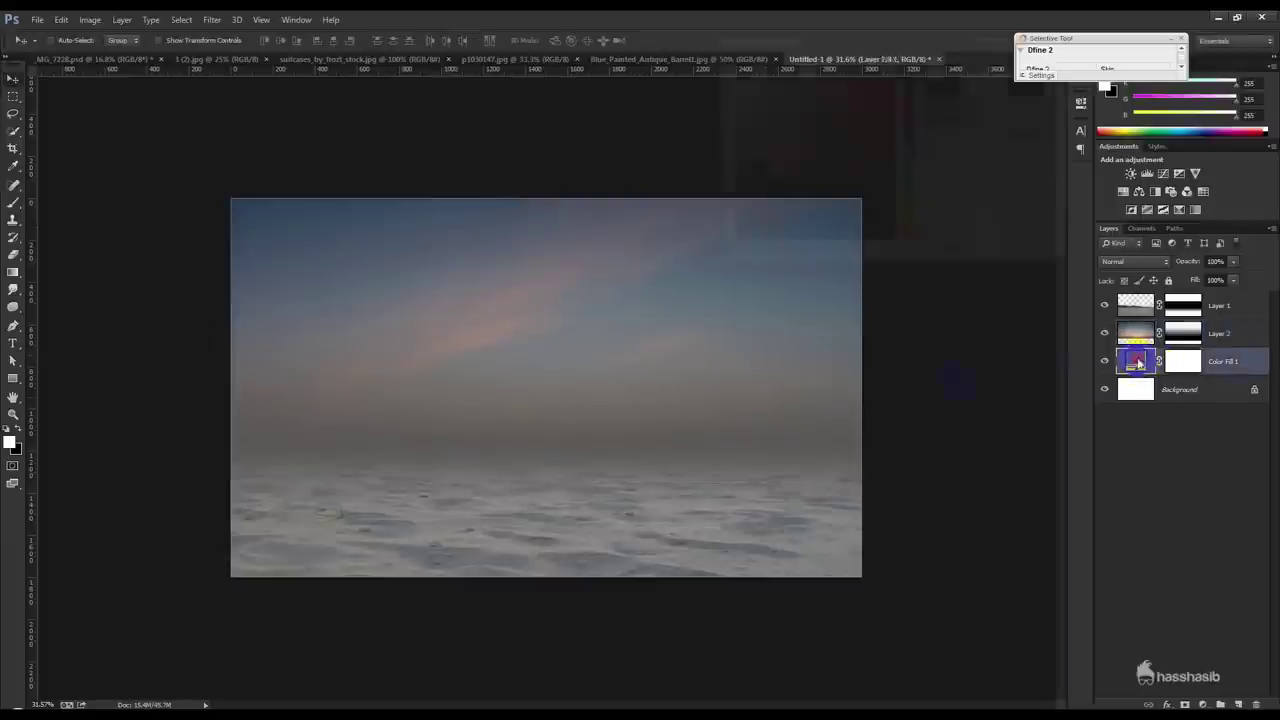
# - Sample greys from the hazy sky and set Color Fill 1 to neutral grey #878889
pyautogui.click(664, 362)
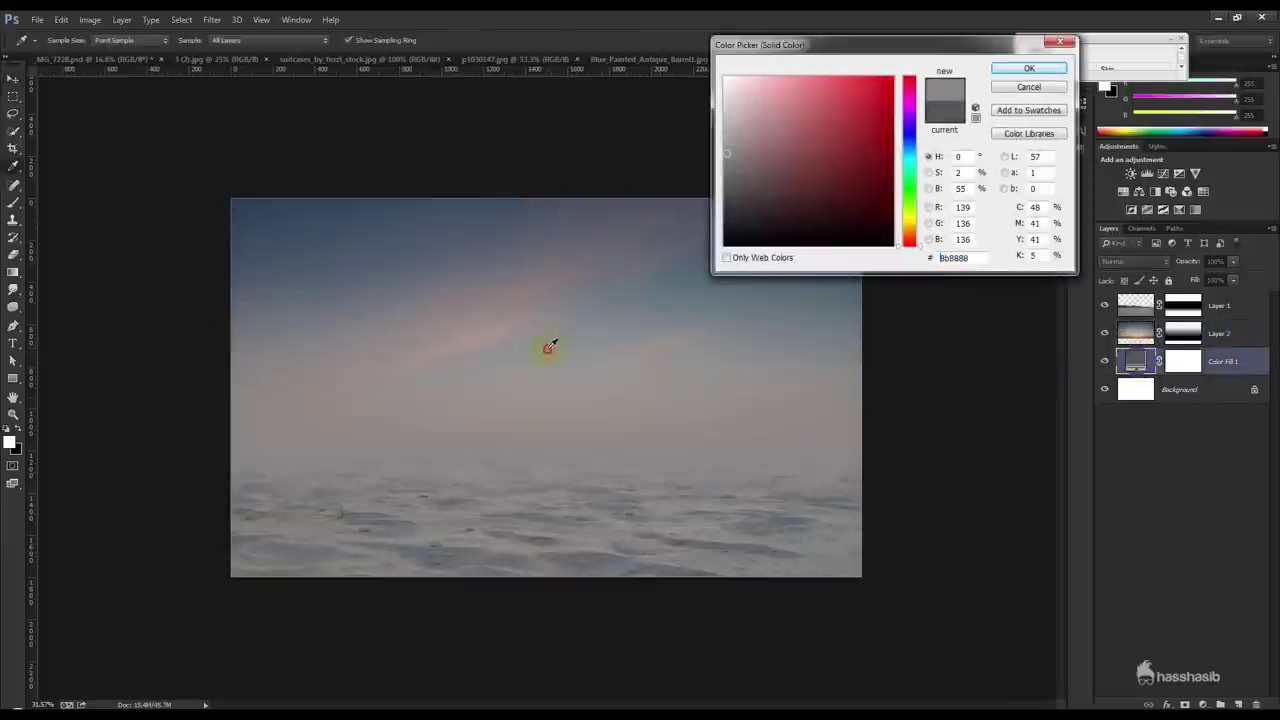
pyautogui.click(519, 340)
pyautogui.click(528, 391)
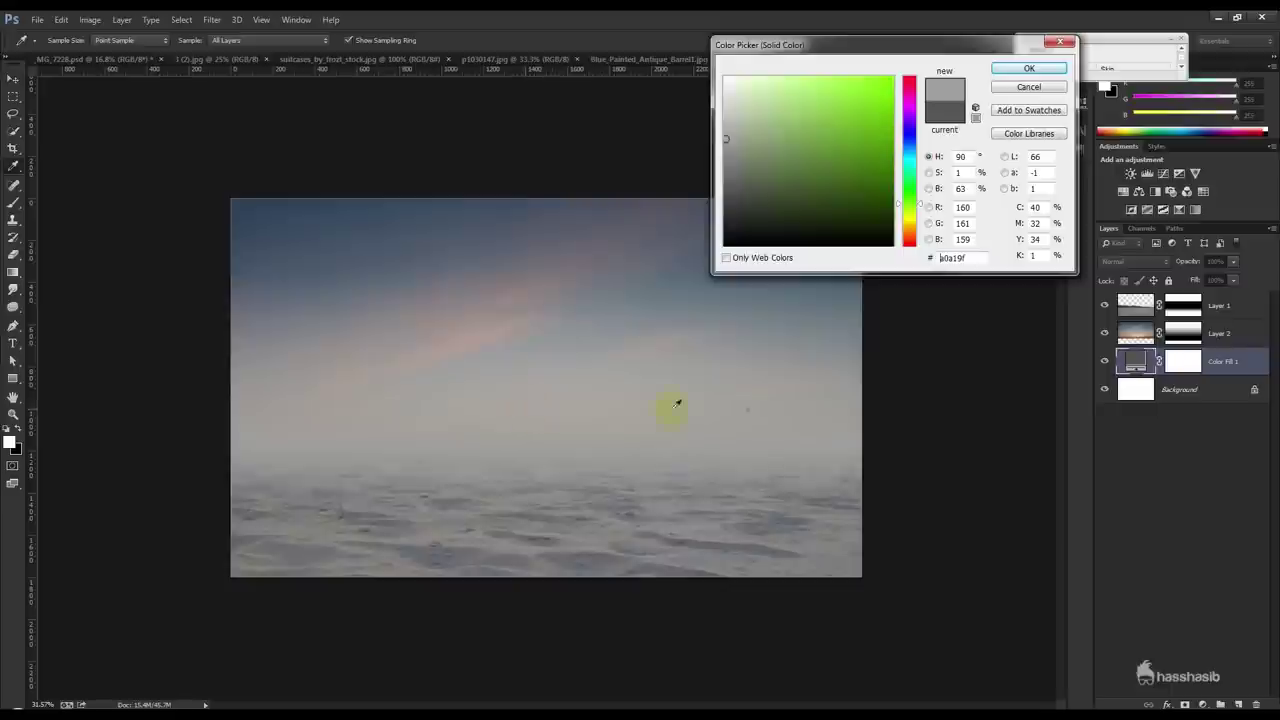
pyautogui.click(750, 428)
pyautogui.click(812, 345)
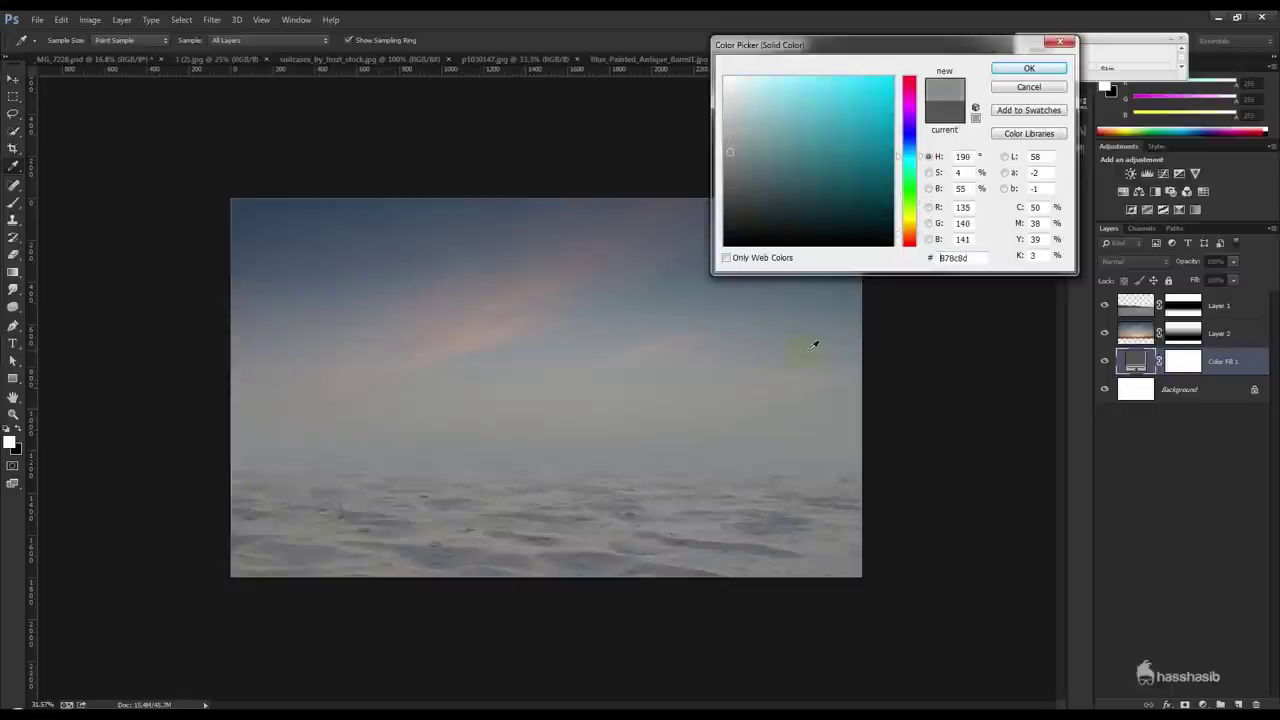
pyautogui.click(808, 315)
pyautogui.moveTo(680, 334)
pyautogui.mouseDown()
pyautogui.moveTo(645, 381)
pyautogui.moveTo(379, 229)
pyautogui.mouseUp()
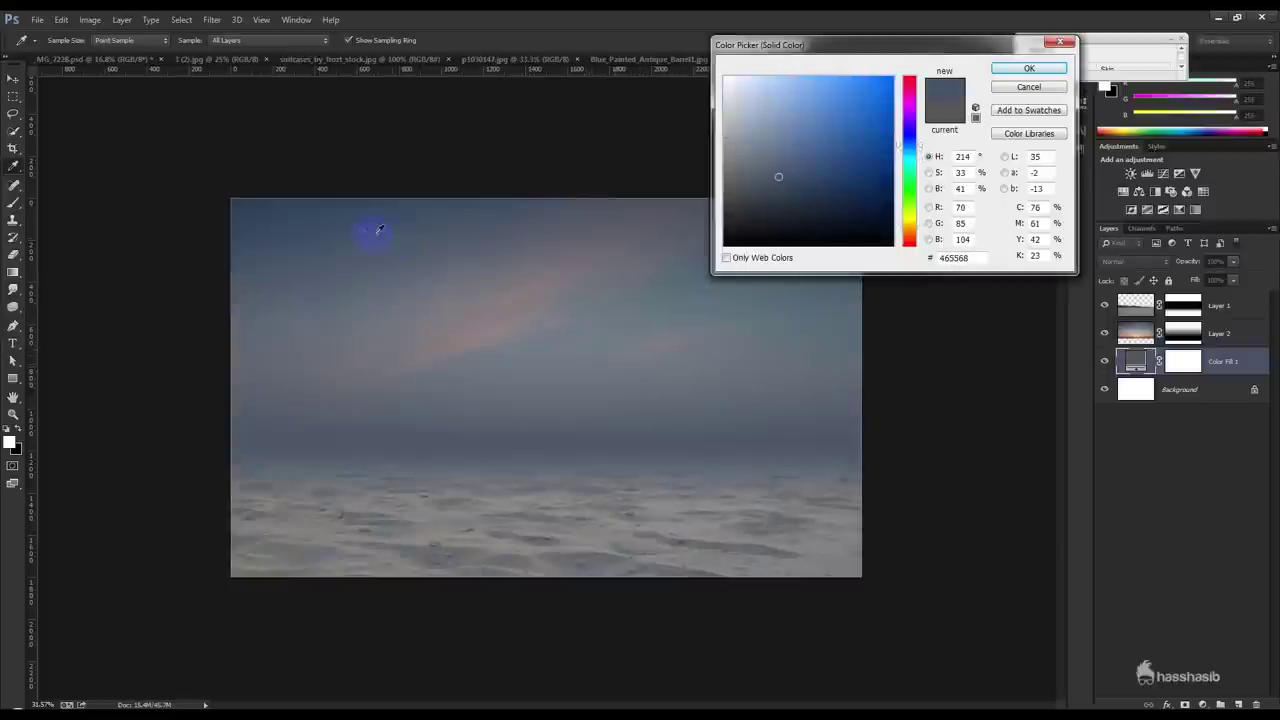
pyautogui.moveTo(559, 443); pyautogui.dragTo(585, 482)
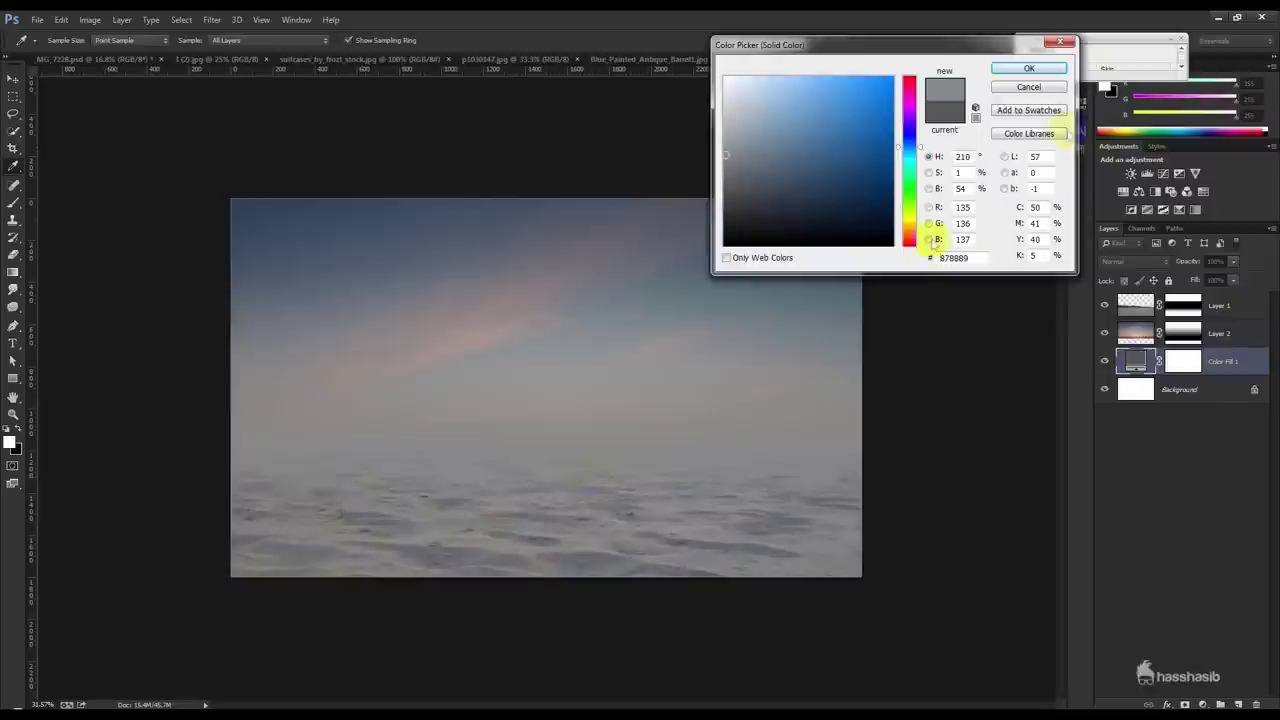
pyautogui.click(1030, 68)
pyautogui.scroll(2, 882, 387)
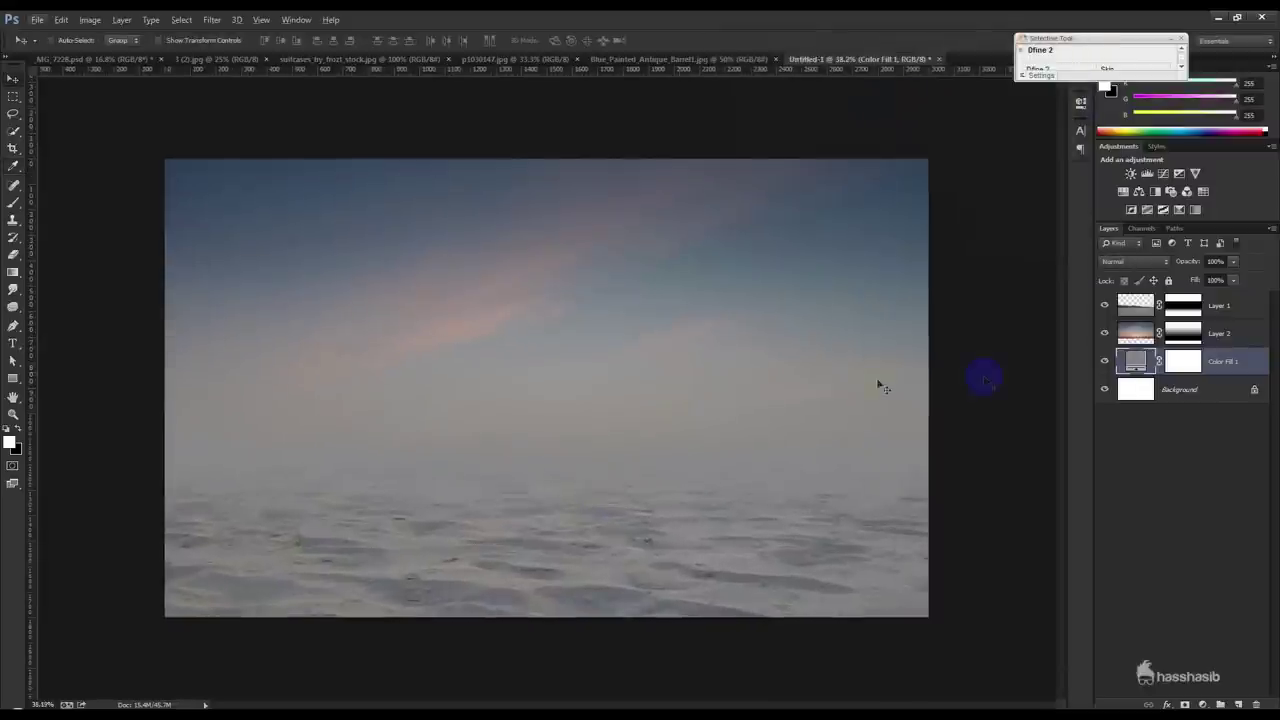
# - Select the sand layer and set the Spot Healing Brush size to 35
pyautogui.click(1226, 310)
pyautogui.scroll(2, 486, 543)
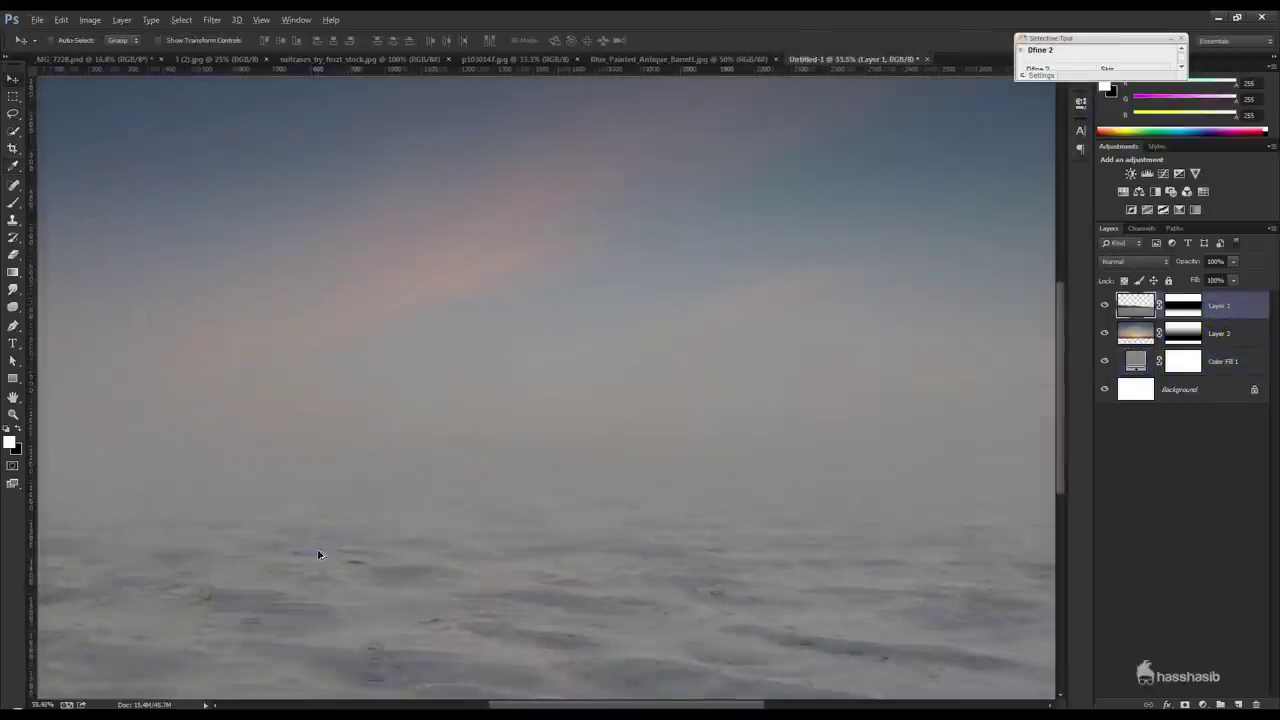
pyautogui.scroll(2, 320, 557)
pyautogui.scroll(1, 329, 543)
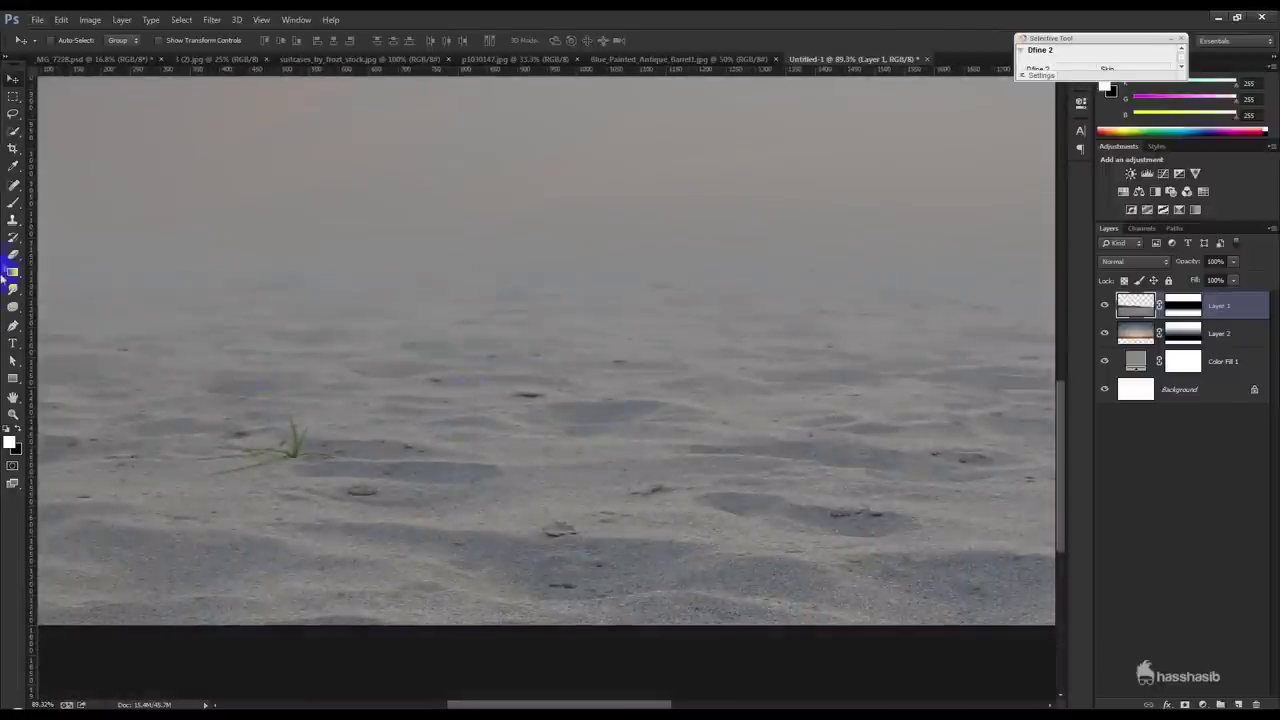
pyautogui.click(17, 187)
pyautogui.scroll(1, 305, 441)
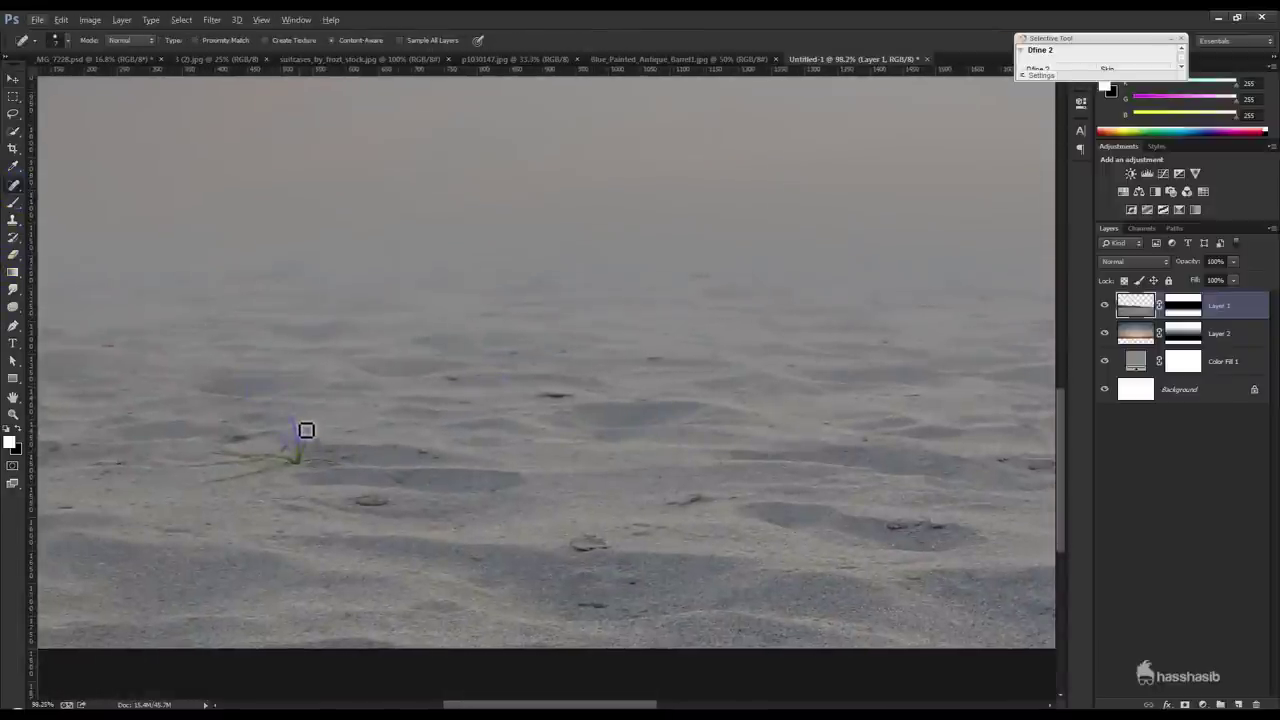
pyautogui.press(']')
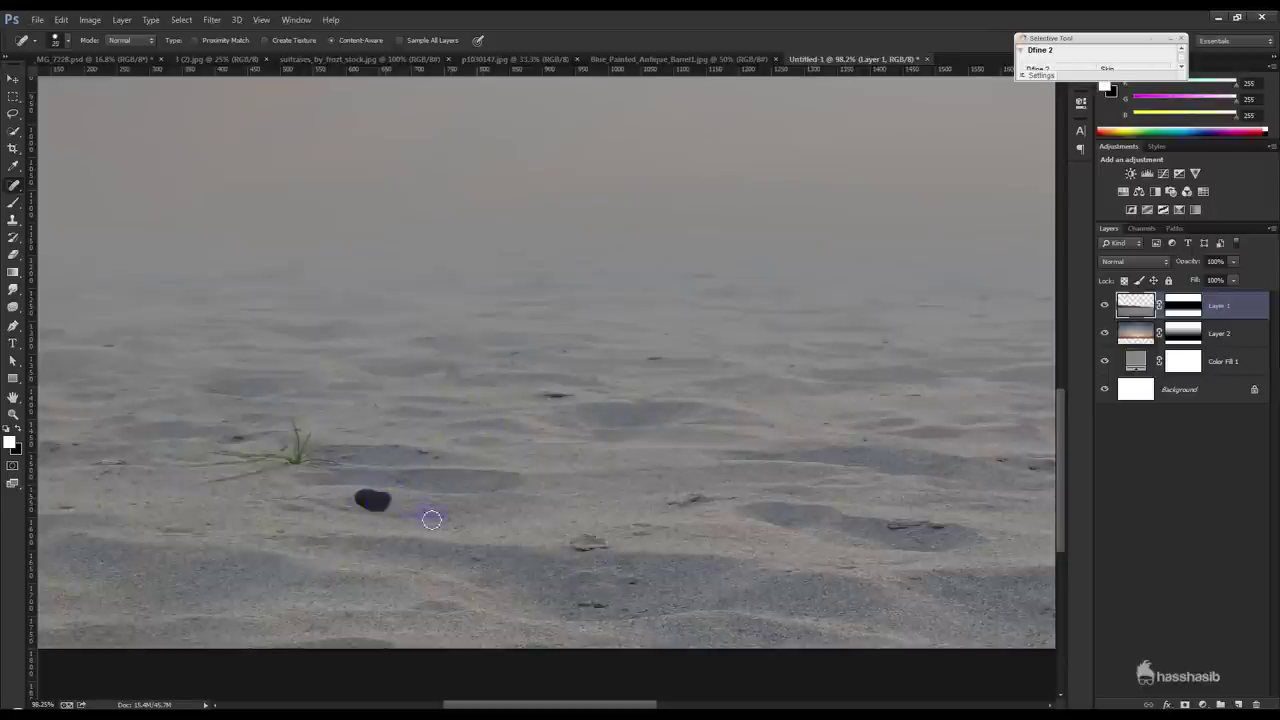
# - Heal the pebbles out of the foreground sand and blend the grass blades into it
pyautogui.moveTo(577, 544); pyautogui.dragTo(594, 541)
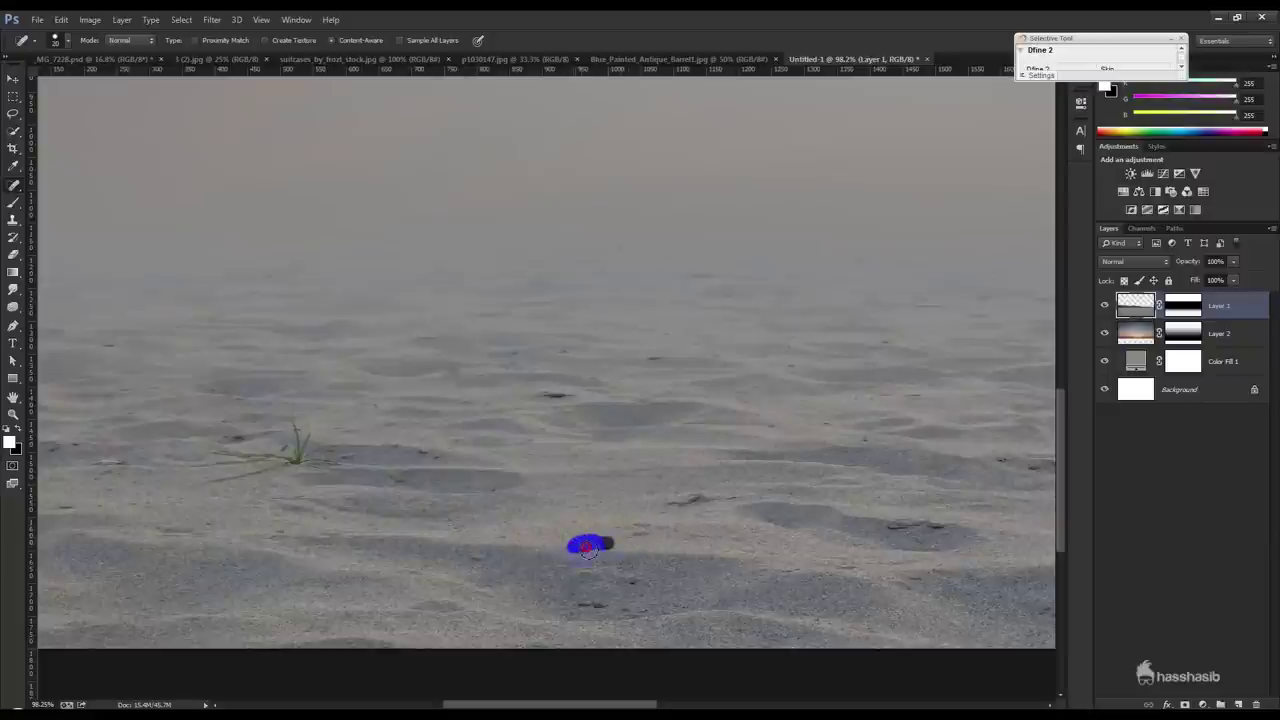
pyautogui.moveTo(615, 544); pyautogui.dragTo(616, 549)
pyautogui.moveTo(612, 609); pyautogui.dragTo(627, 602)
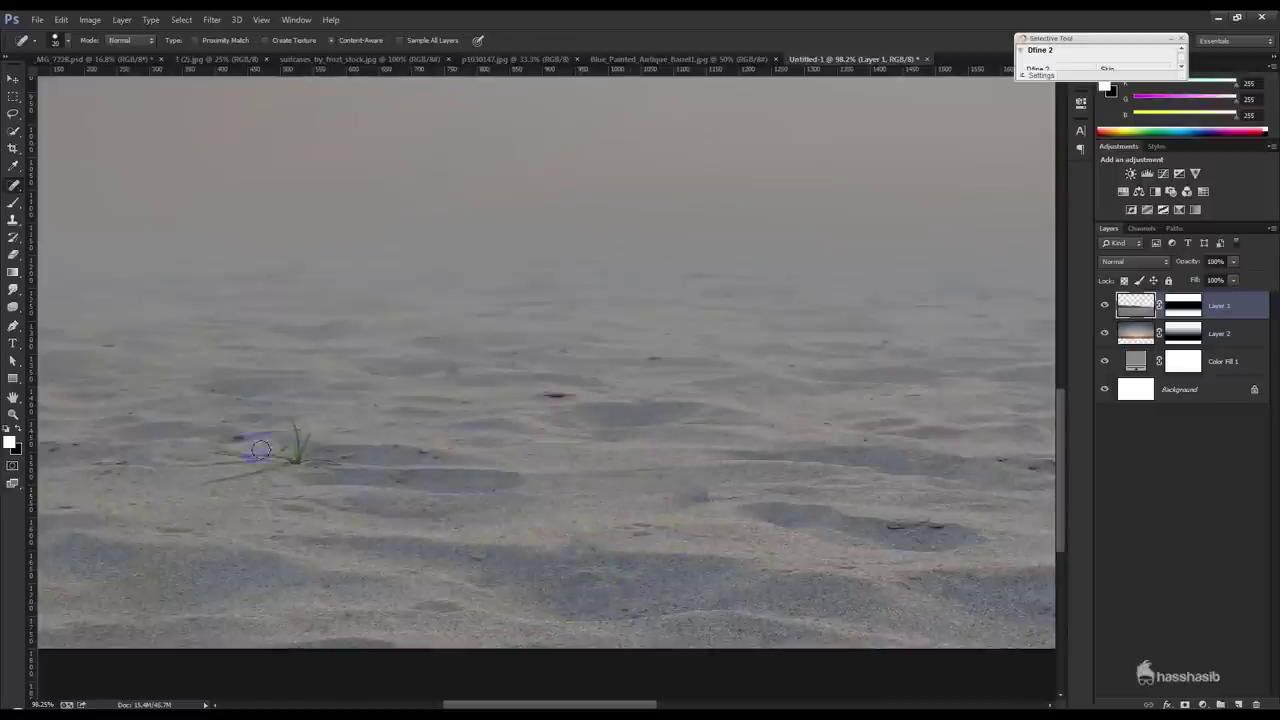
pyautogui.moveTo(277, 472)
pyautogui.mouseDown()
pyautogui.moveTo(214, 477)
pyautogui.moveTo(302, 462)
pyautogui.mouseUp()
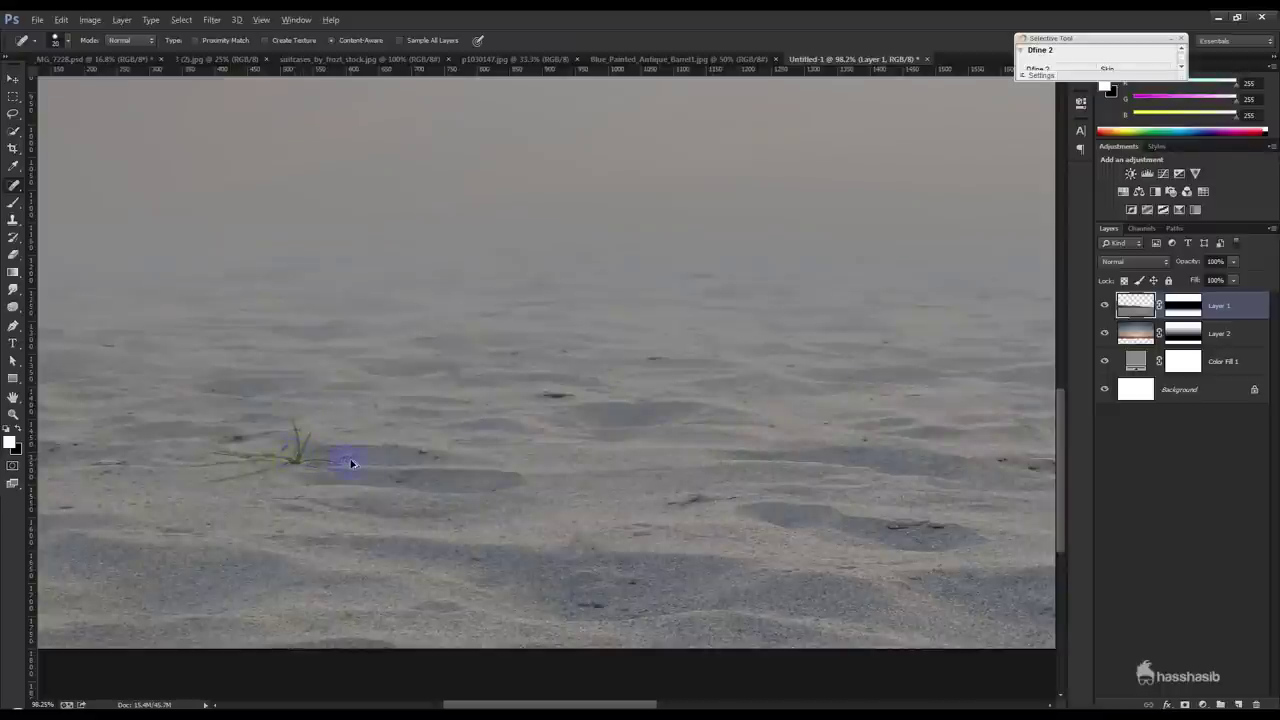
pyautogui.scroll(-5, 355, 465)
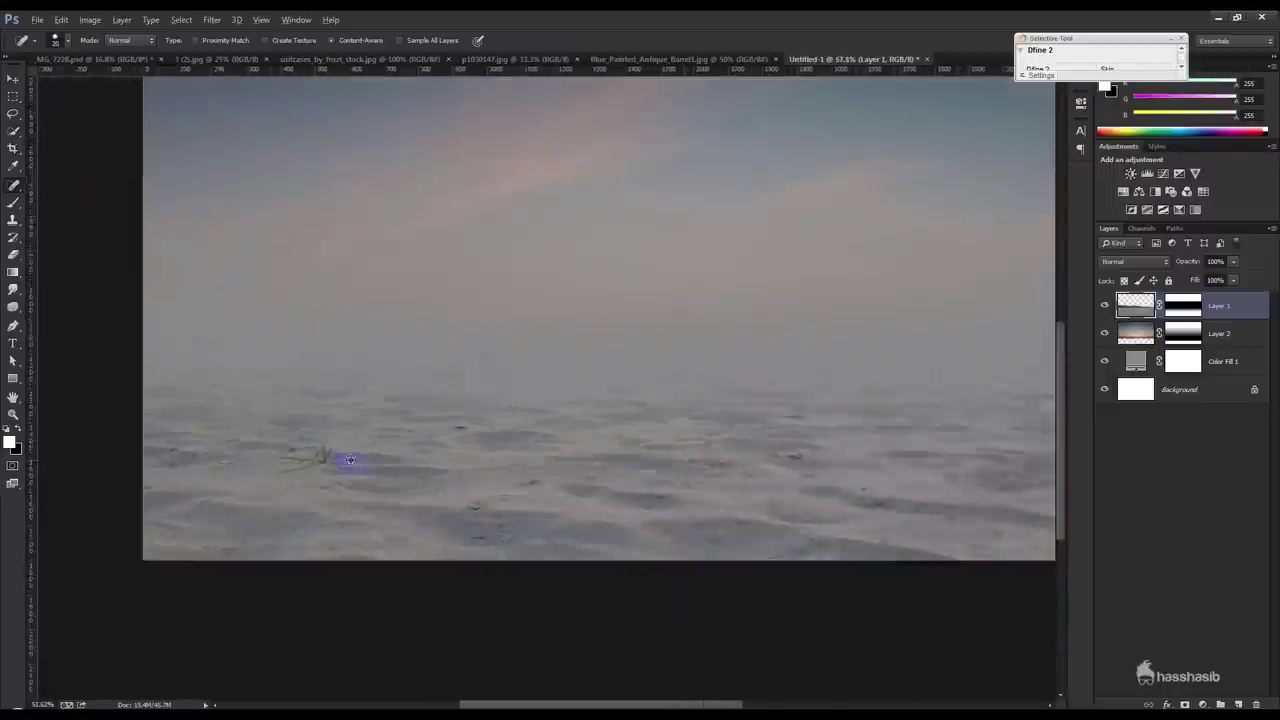
pyautogui.click(13, 78)
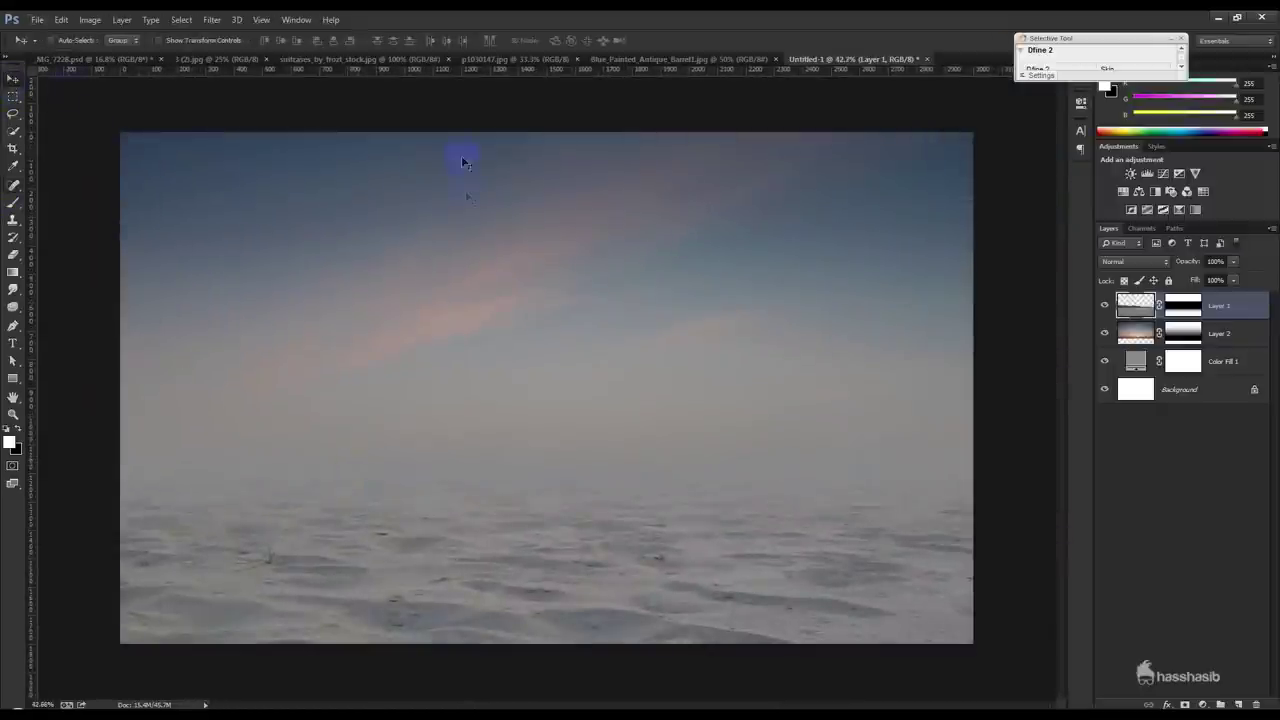
# - Close the sand and sky source photos, return to the blue barrel photo and duplicate its layer
pyautogui.click(220, 60)
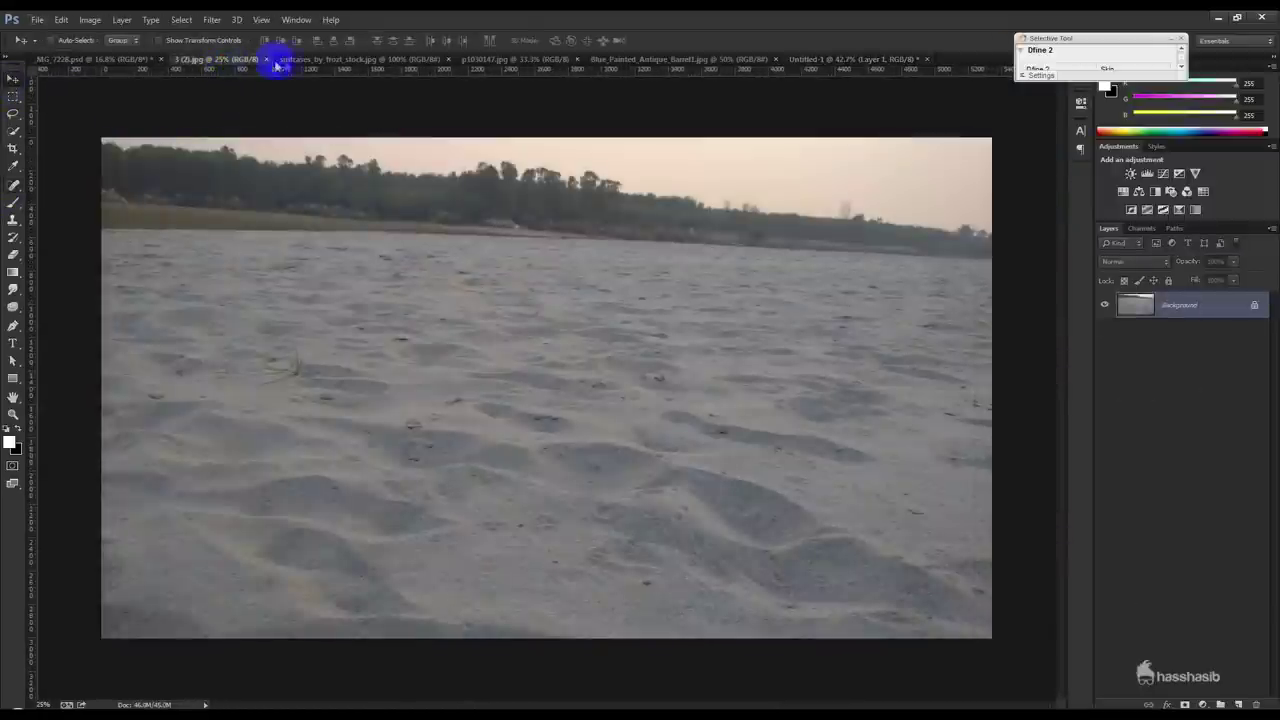
pyautogui.click(266, 59)
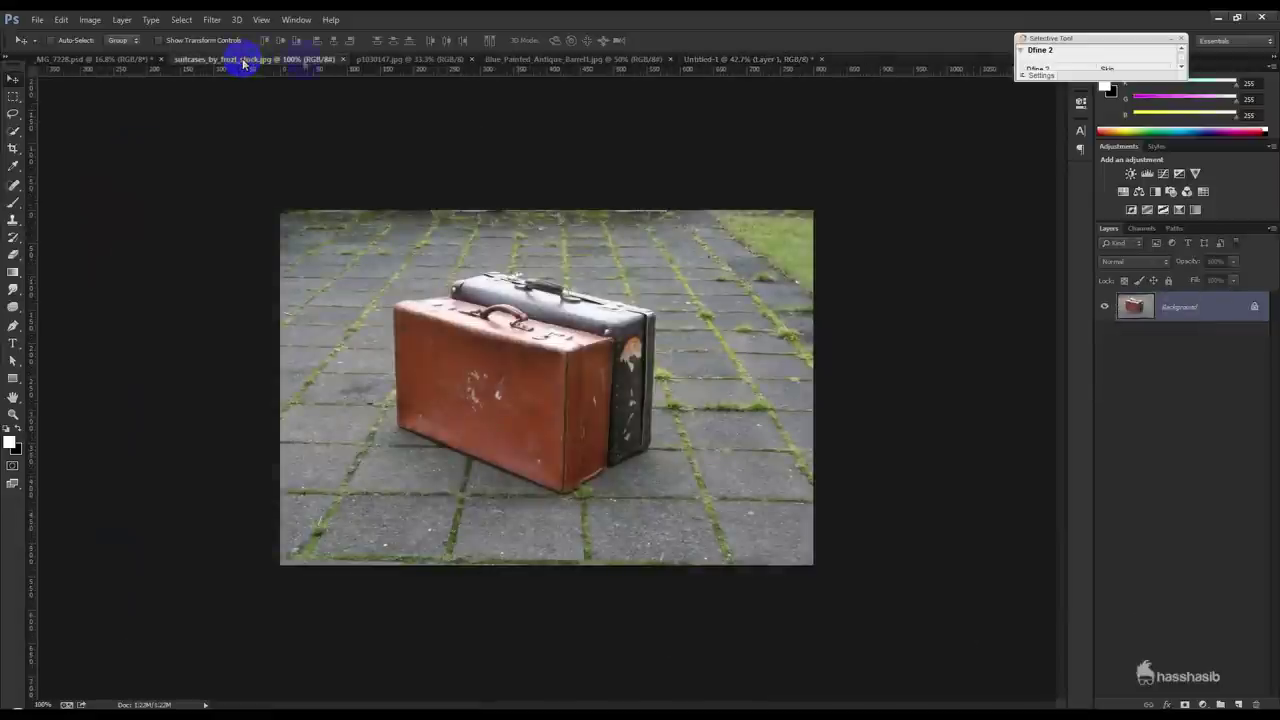
pyautogui.click(380, 60)
pyautogui.click(470, 59)
pyautogui.click(645, 62)
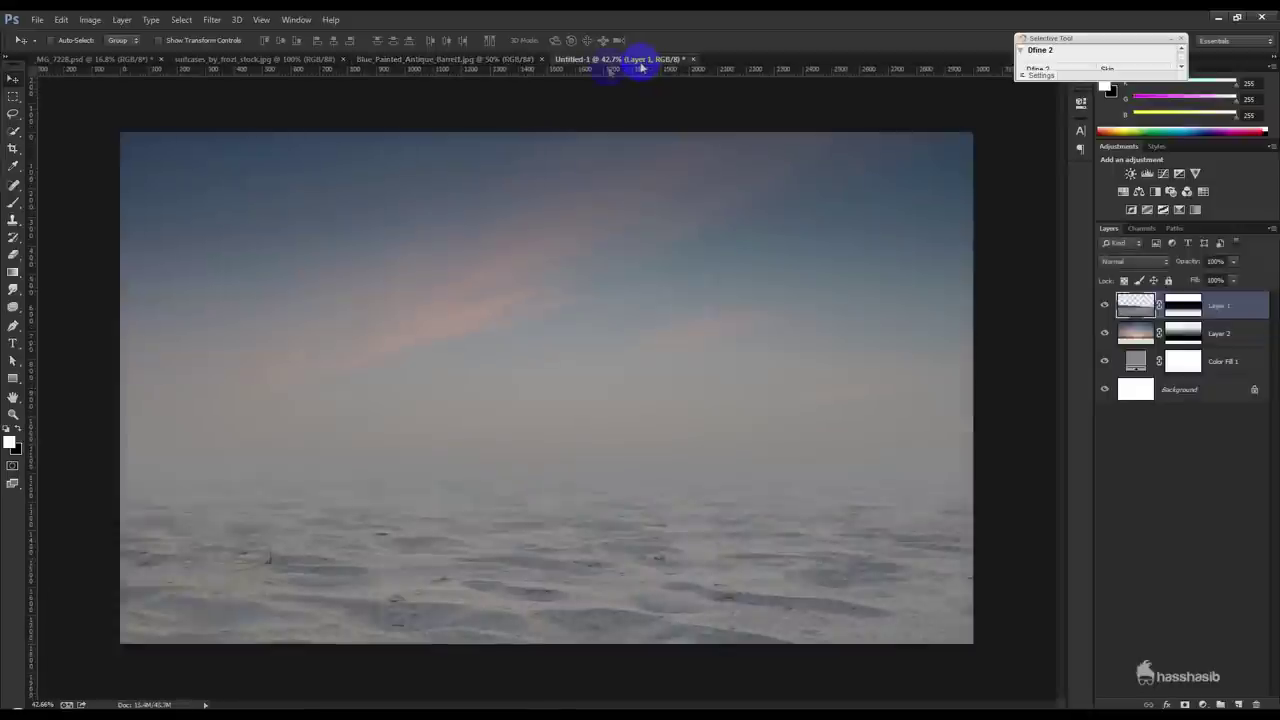
pyautogui.click(463, 59)
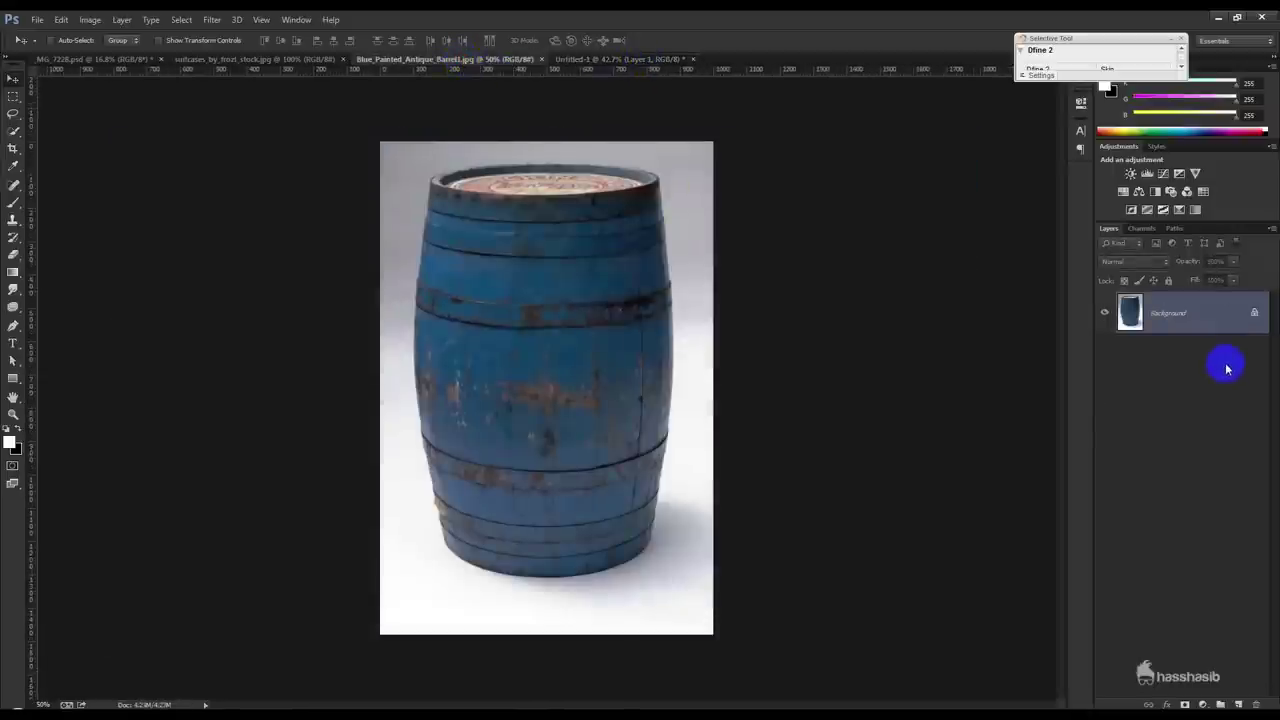
pyautogui.hotkey('ctrl', 'j')
# - Zoom in on the barrel and place the first Pen anchors up its lower-left edge
pyautogui.click(13, 325)
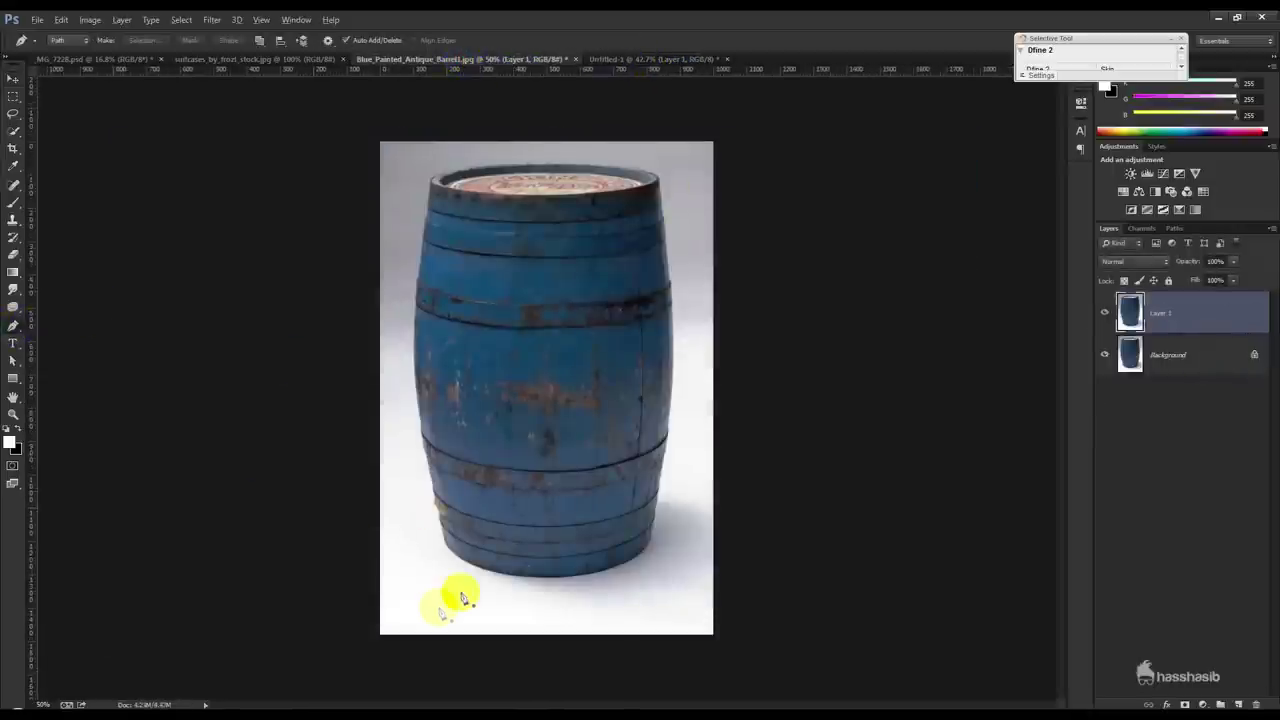
pyautogui.scroll(2, 462, 597)
pyautogui.scroll(2, 400, 600)
pyautogui.scroll(2, 423, 594)
pyautogui.scroll(2, 457, 549)
pyautogui.click(468, 553)
pyautogui.scroll(3, 440, 420)
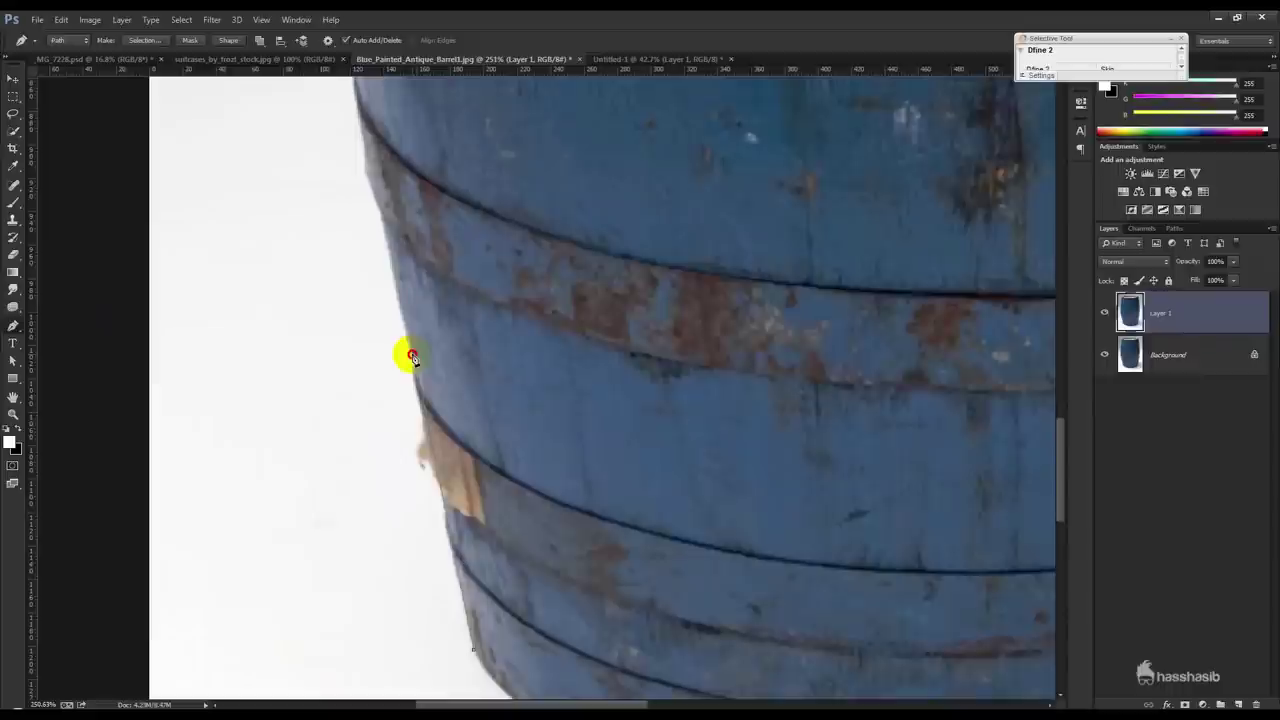
pyautogui.click(408, 311)
# - Continue the curved pen path up the barrel's left edge toward its top rim
pyautogui.scroll(2, 405, 330)
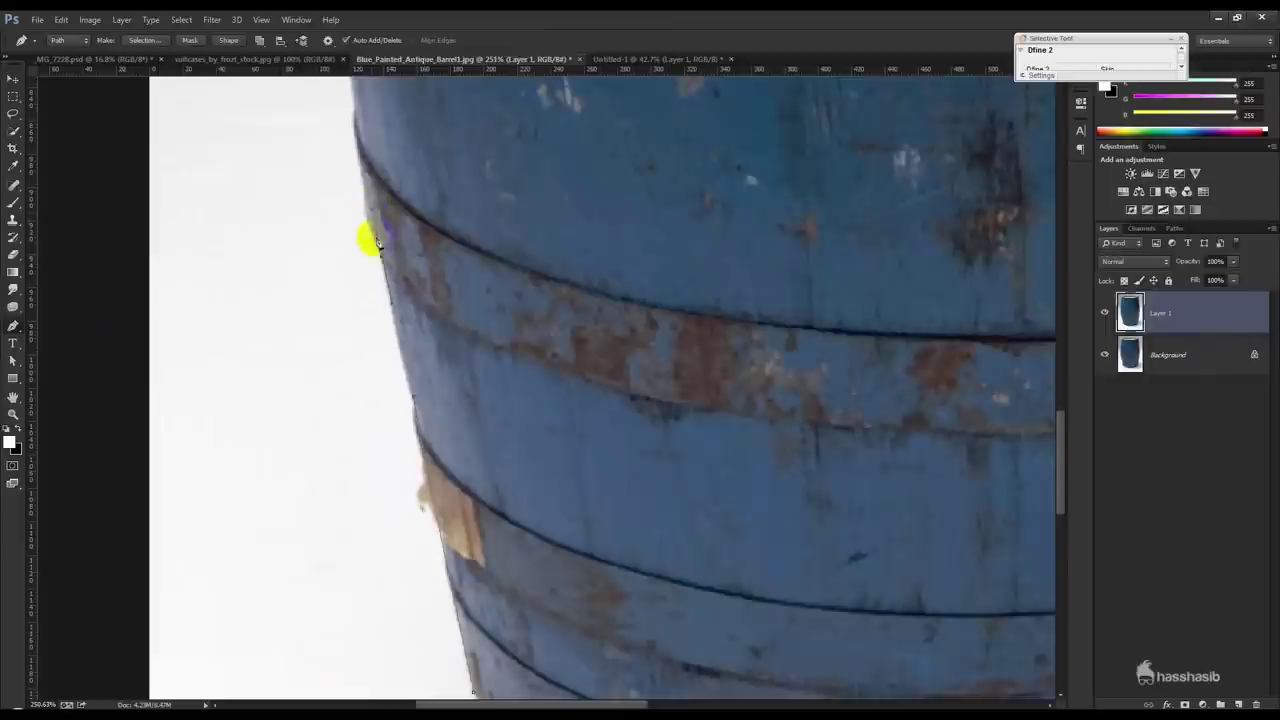
pyautogui.moveTo(401, 284)
pyautogui.mouseDown()
pyautogui.moveTo(423, 376)
pyautogui.moveTo(391, 326)
pyautogui.mouseUp()
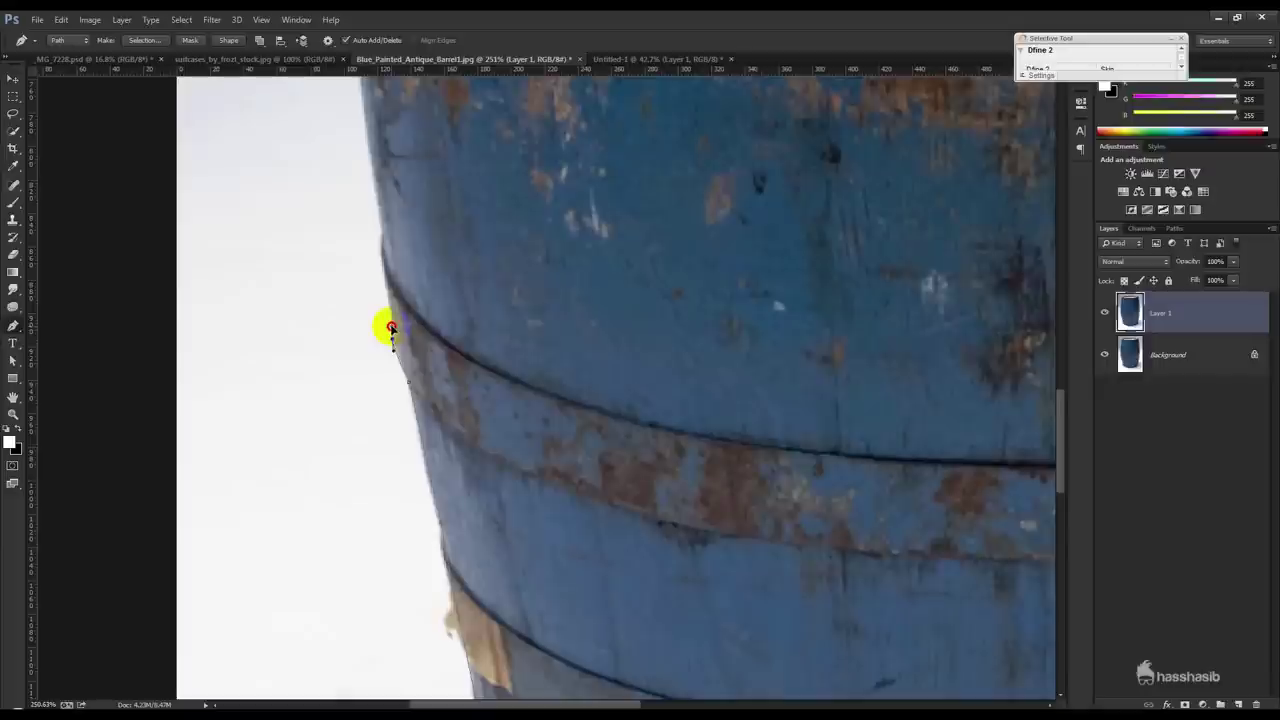
pyautogui.click(382, 260)
pyautogui.moveTo(423, 297); pyautogui.dragTo(428, 486)
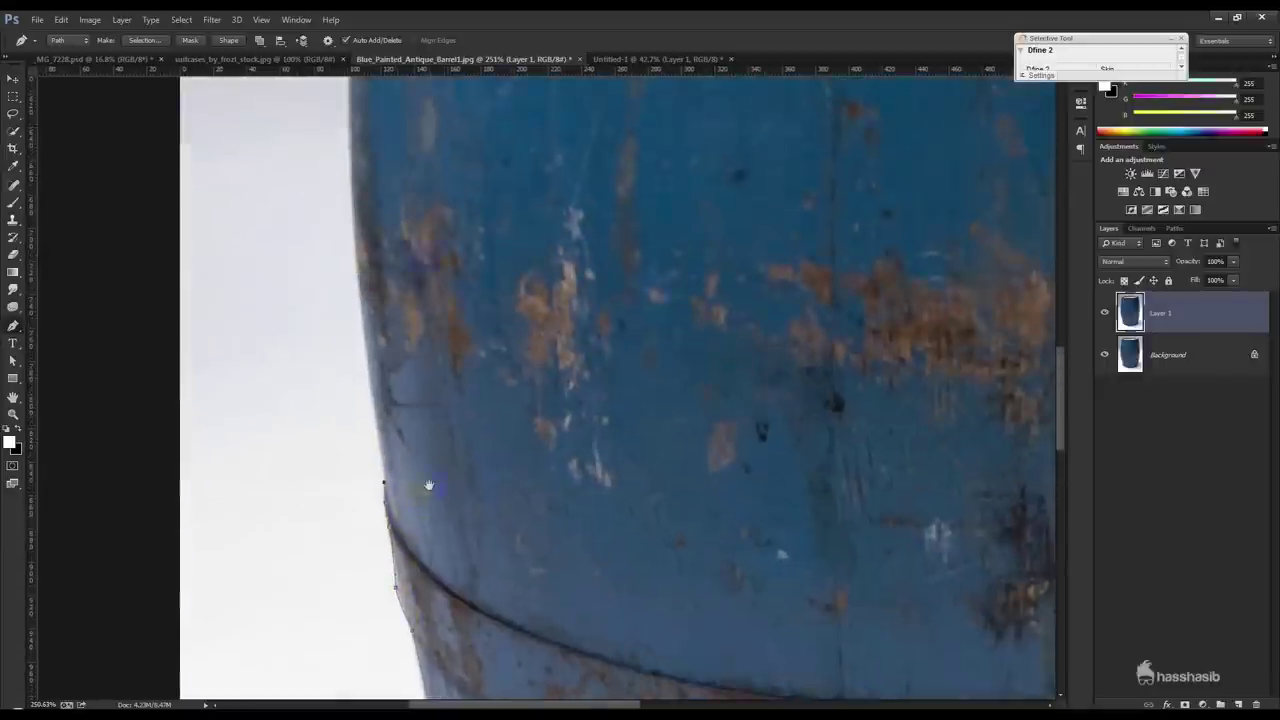
pyautogui.moveTo(353, 143); pyautogui.dragTo(345, 93)
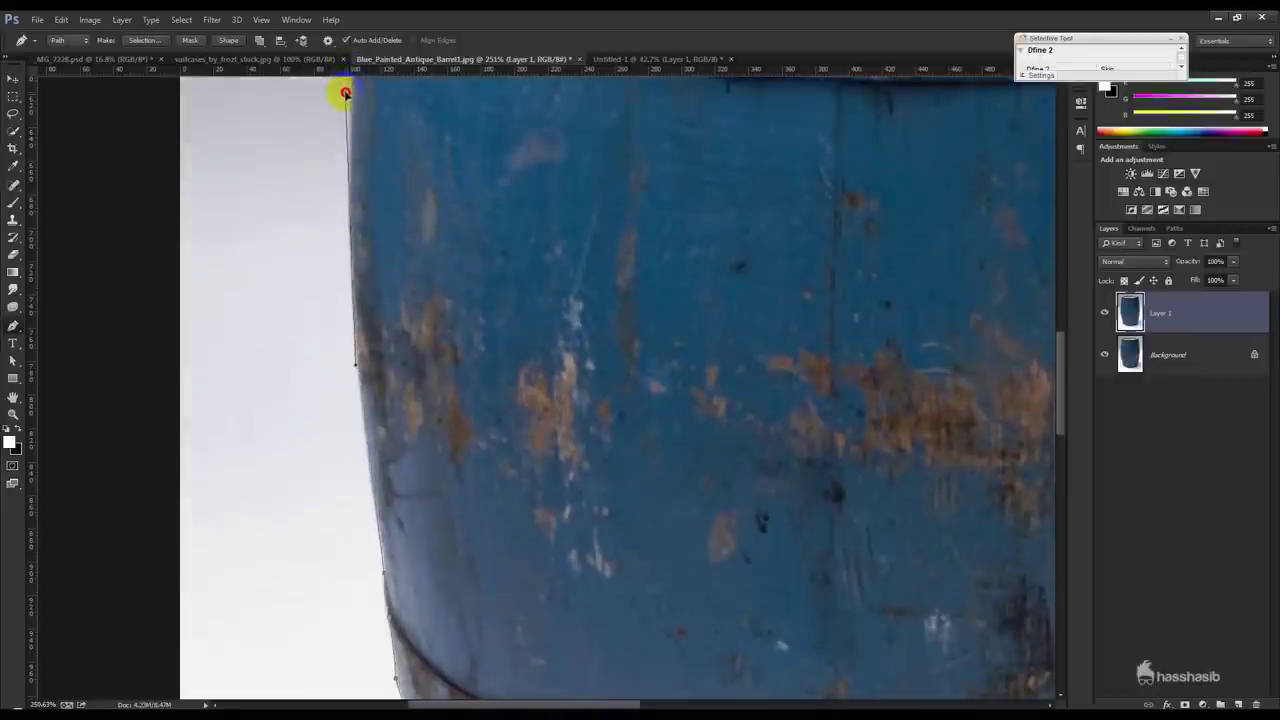
pyautogui.scroll(5, 357, 330)
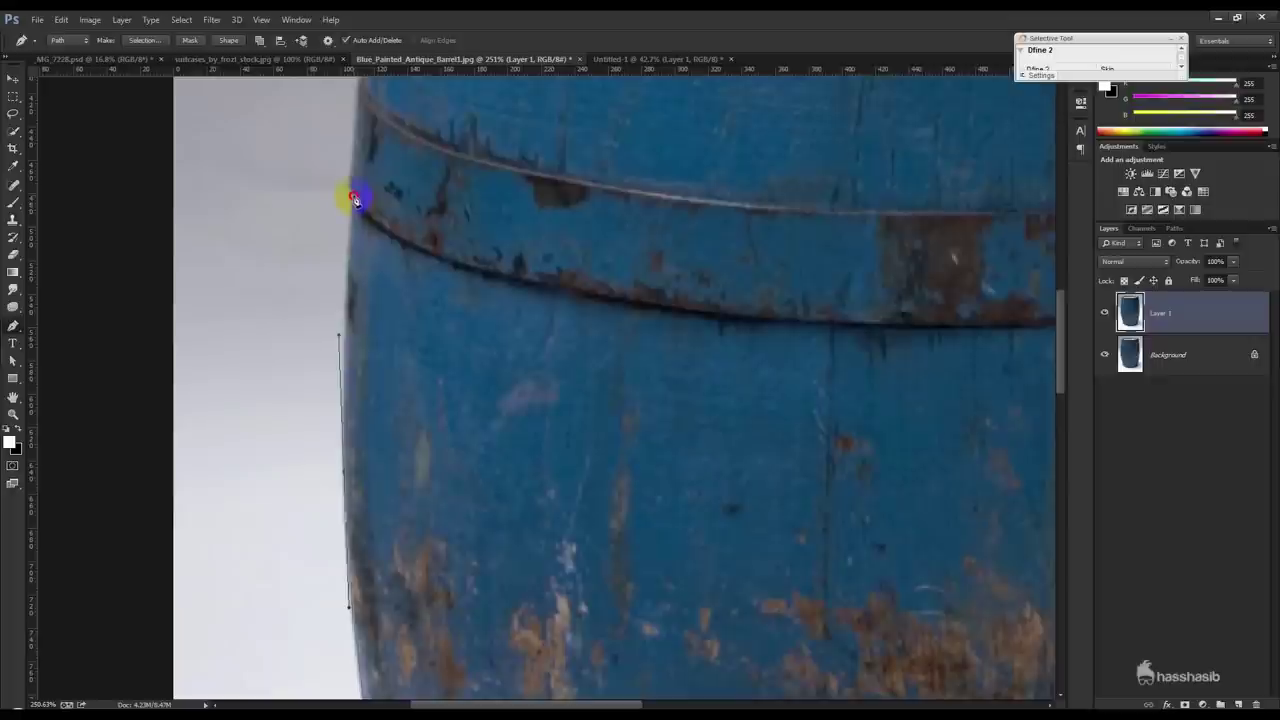
pyautogui.scroll(5, 420, 329)
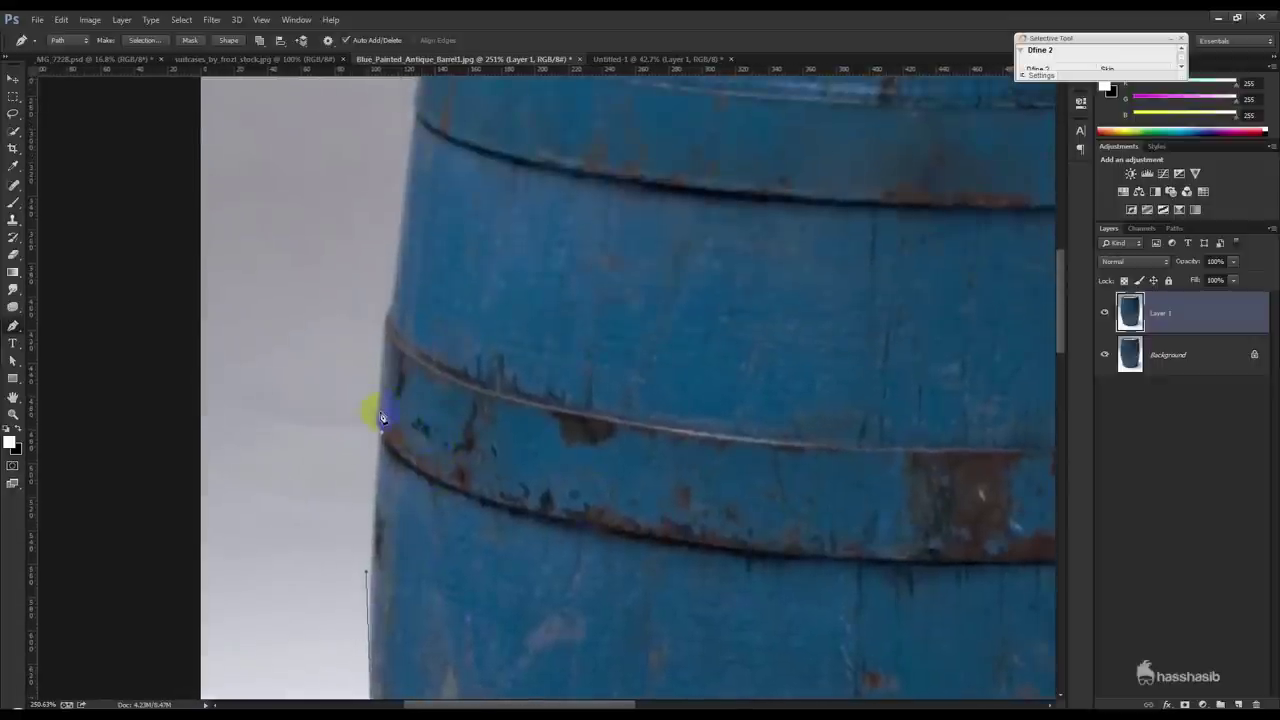
pyautogui.click(378, 391)
pyautogui.moveTo(378, 410); pyautogui.dragTo(377, 398)
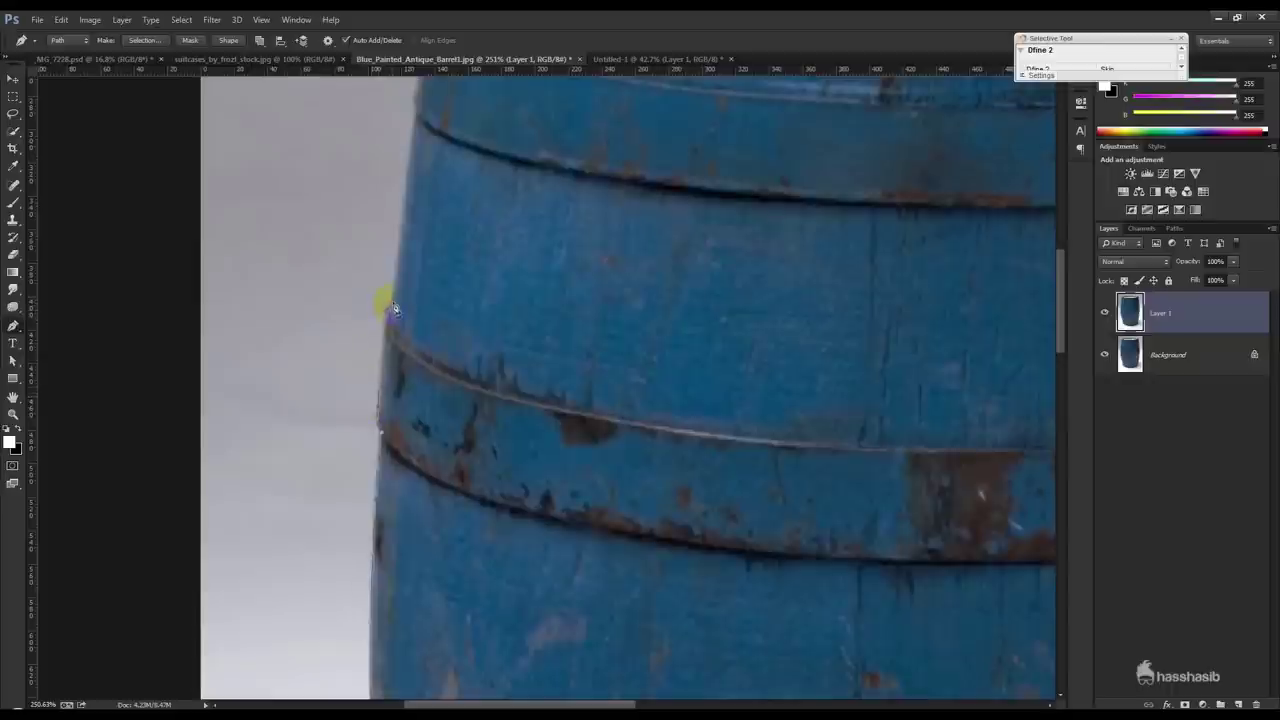
pyautogui.scroll(1, 420, 380)
pyautogui.scroll(3, 449, 443)
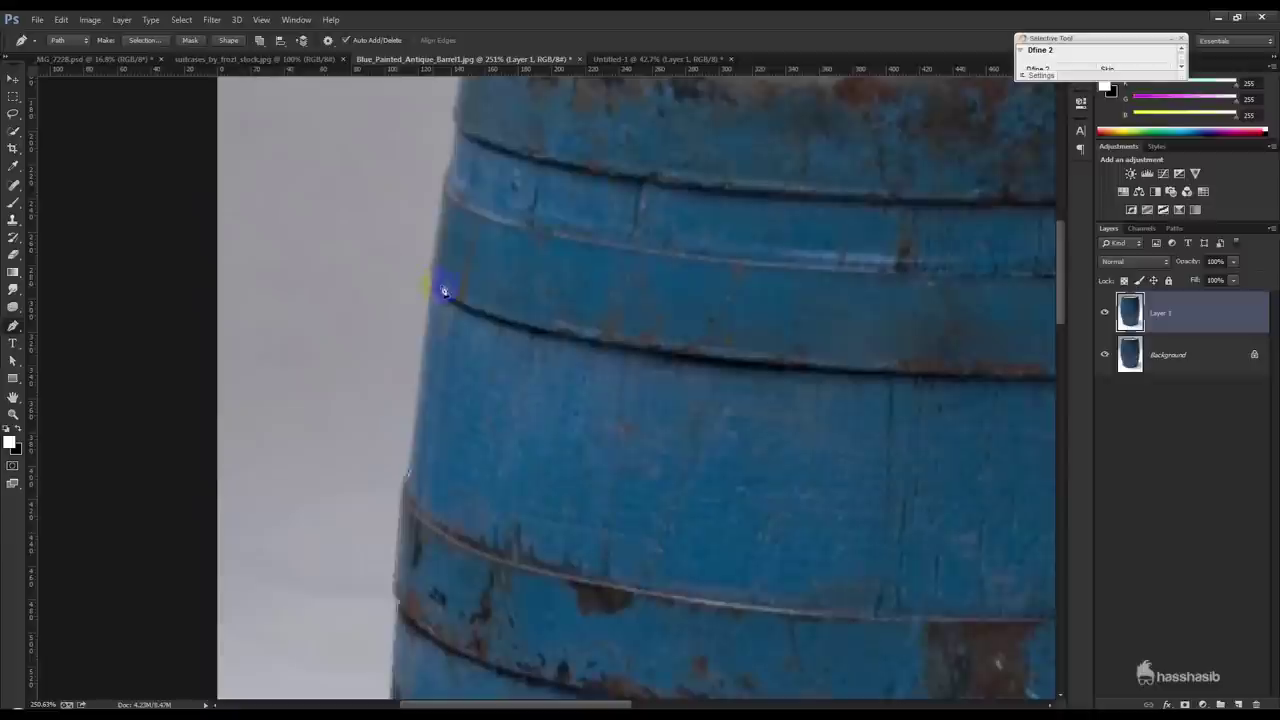
pyautogui.scroll(3, 473, 460)
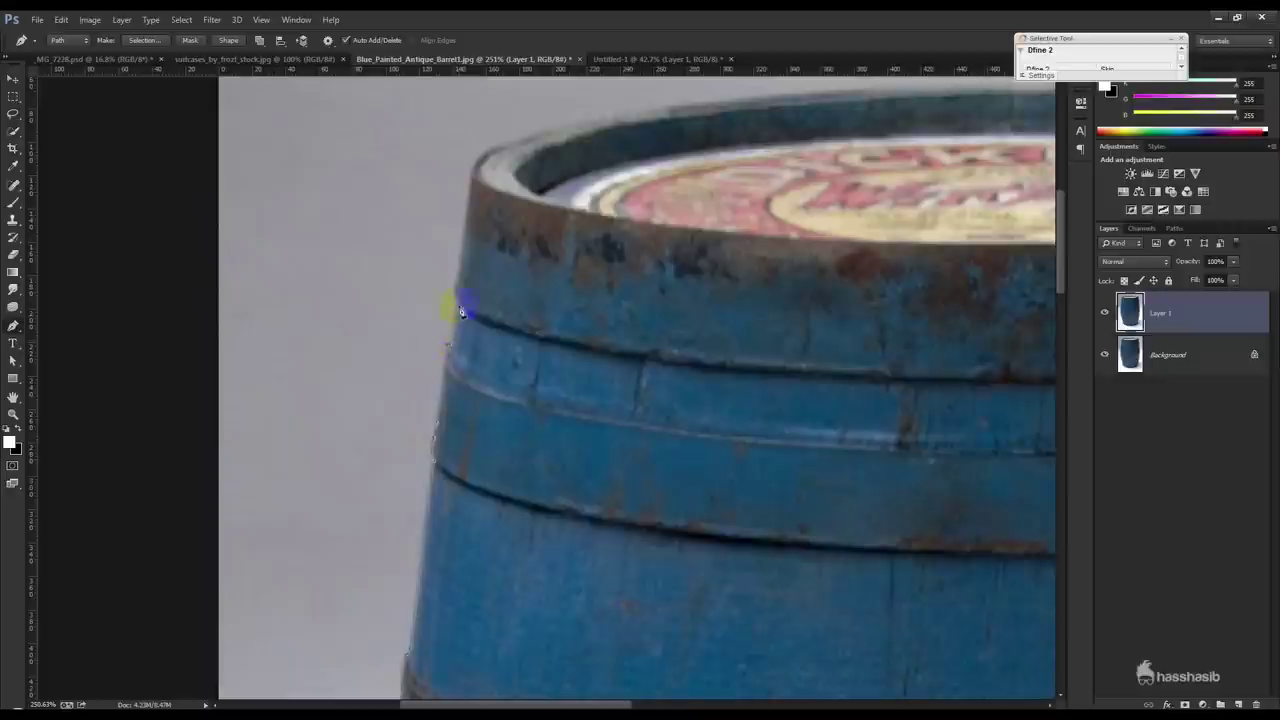
pyautogui.moveTo(483, 305); pyautogui.dragTo(490, 458)
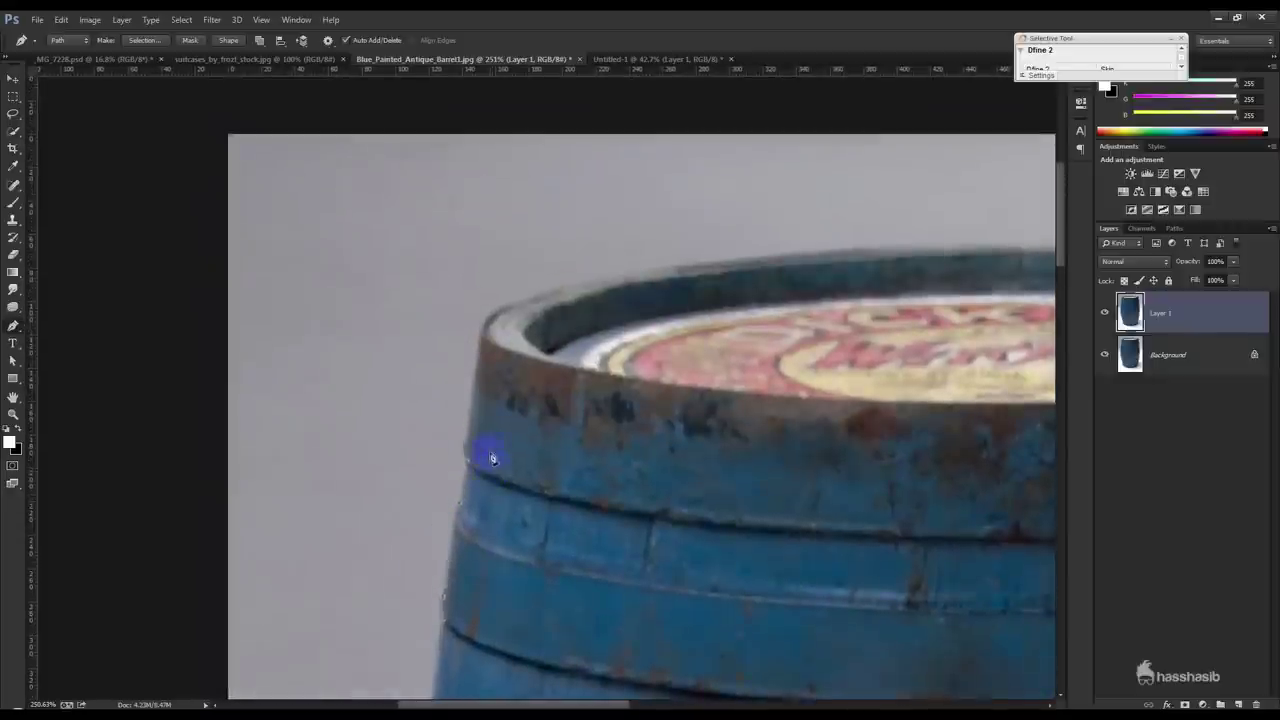
# - Place pen anchors across the barrel's top rim from its left corner rightward
pyautogui.click(466, 444)
pyautogui.click(518, 316)
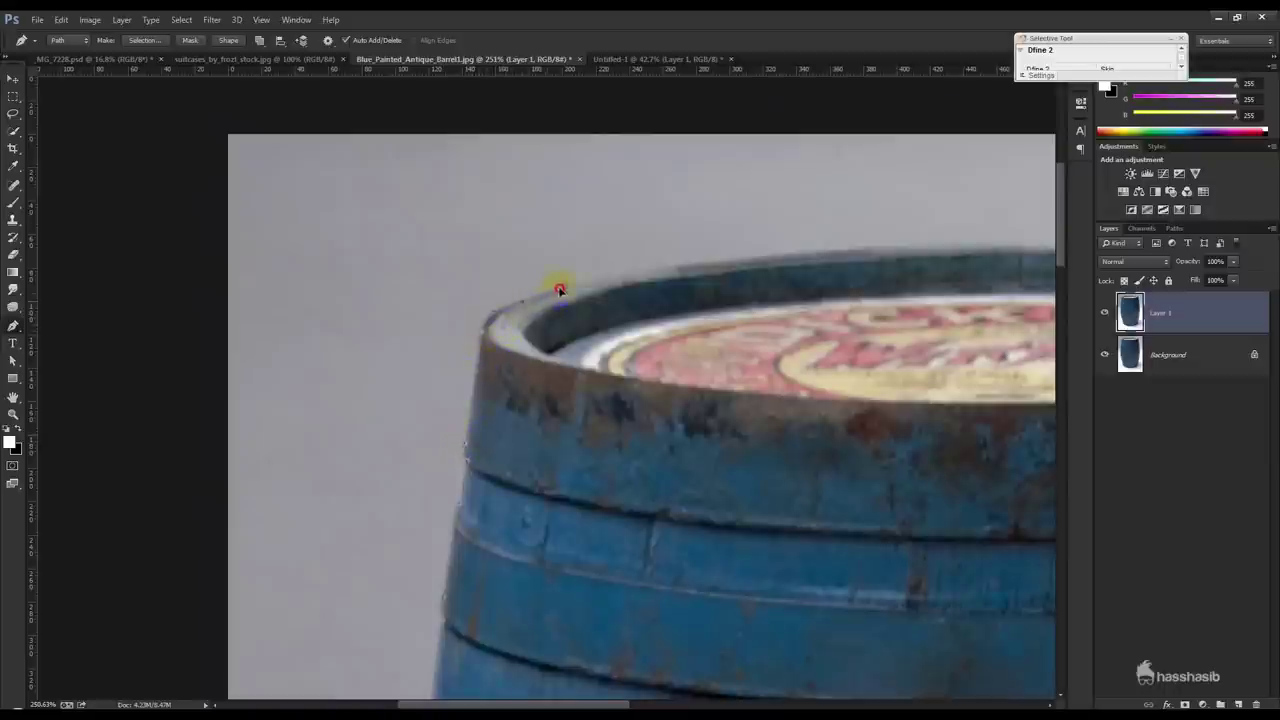
pyautogui.click(691, 286)
pyautogui.click(792, 262)
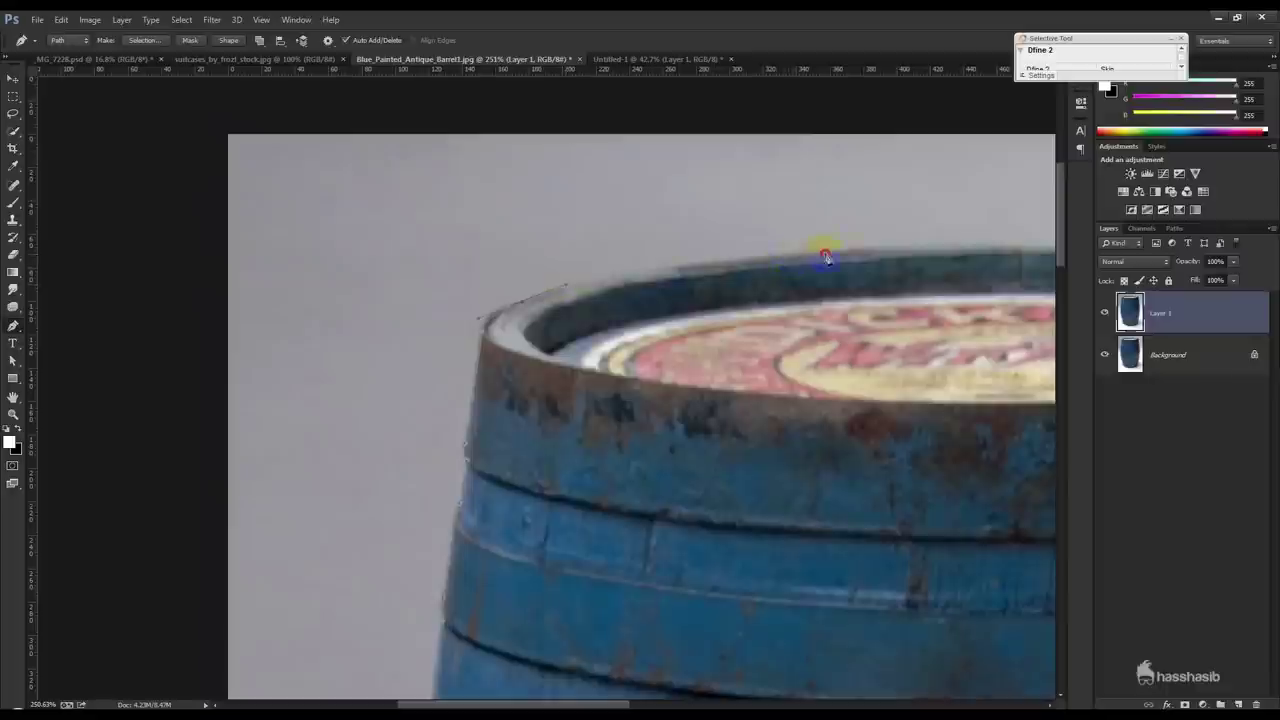
pyautogui.click(930, 244)
# - Curve the path around the rim's right corner and down the barrel's right side
pyautogui.moveTo(930, 248); pyautogui.dragTo(650, 218)
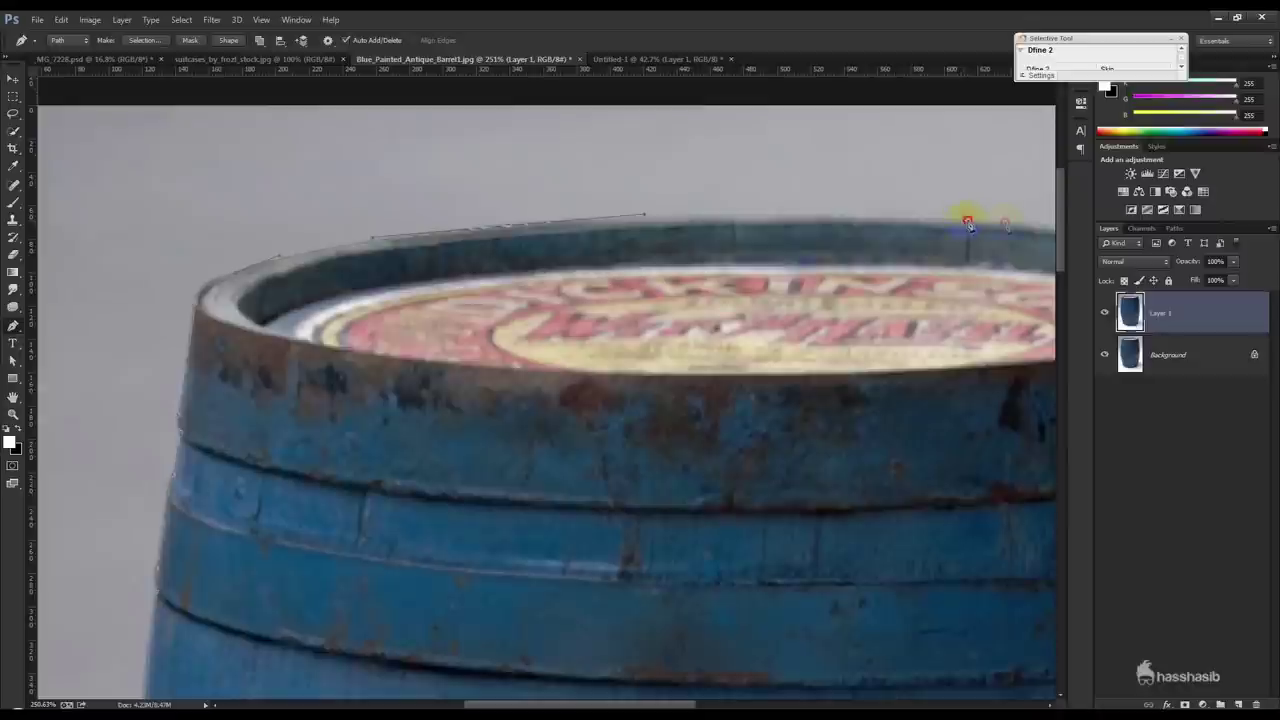
pyautogui.moveTo(855, 258); pyautogui.dragTo(571, 257)
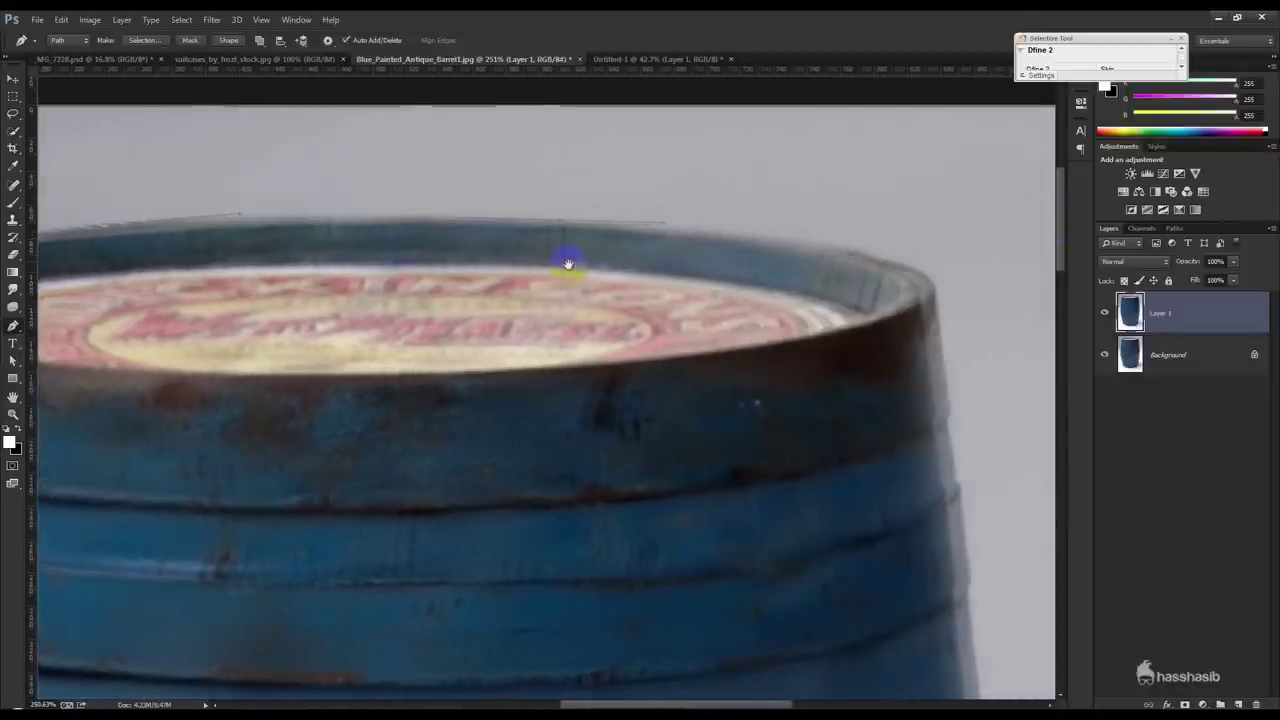
pyautogui.moveTo(910, 323); pyautogui.dragTo(917, 323)
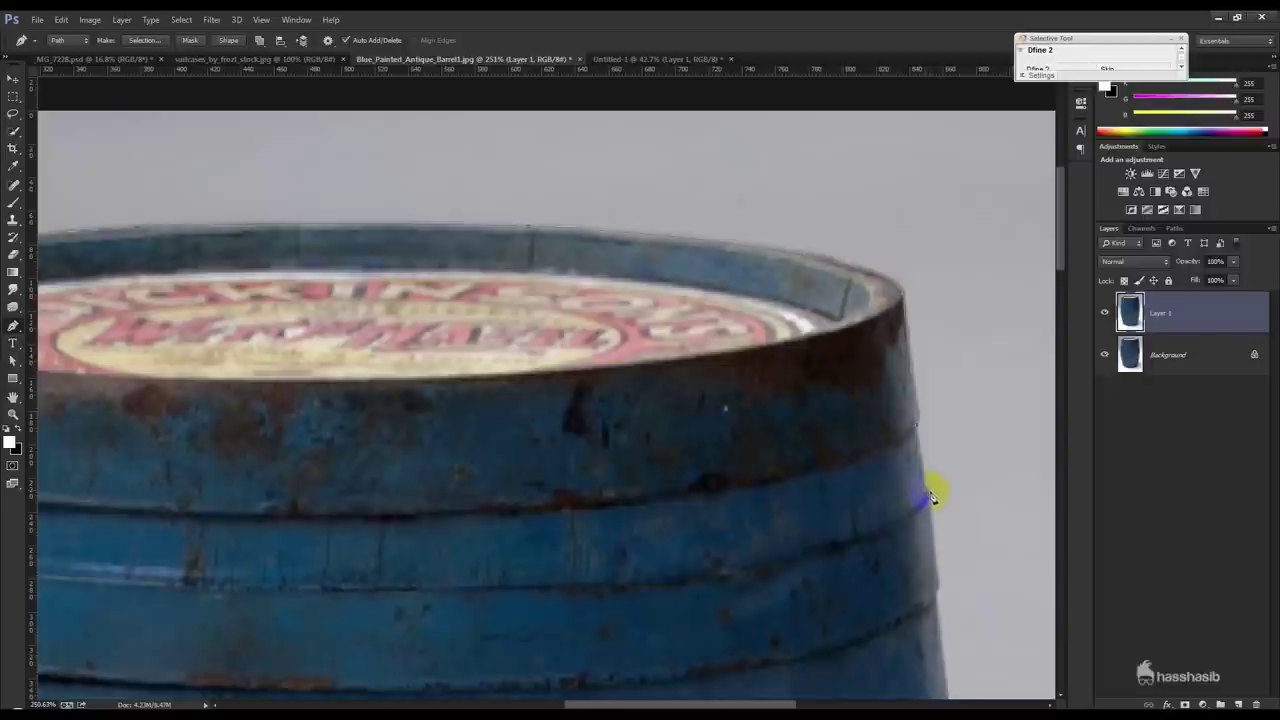
pyautogui.moveTo(931, 517); pyautogui.dragTo(877, 263)
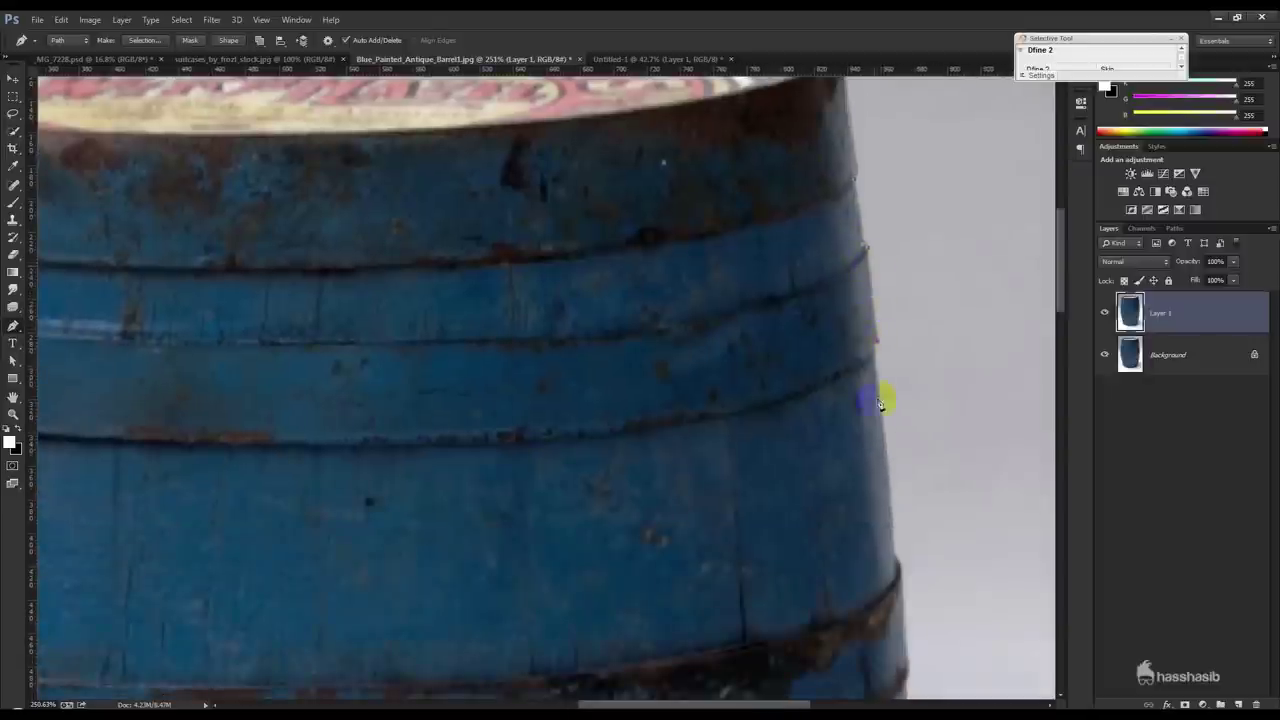
pyautogui.moveTo(882, 430); pyautogui.dragTo(860, 263)
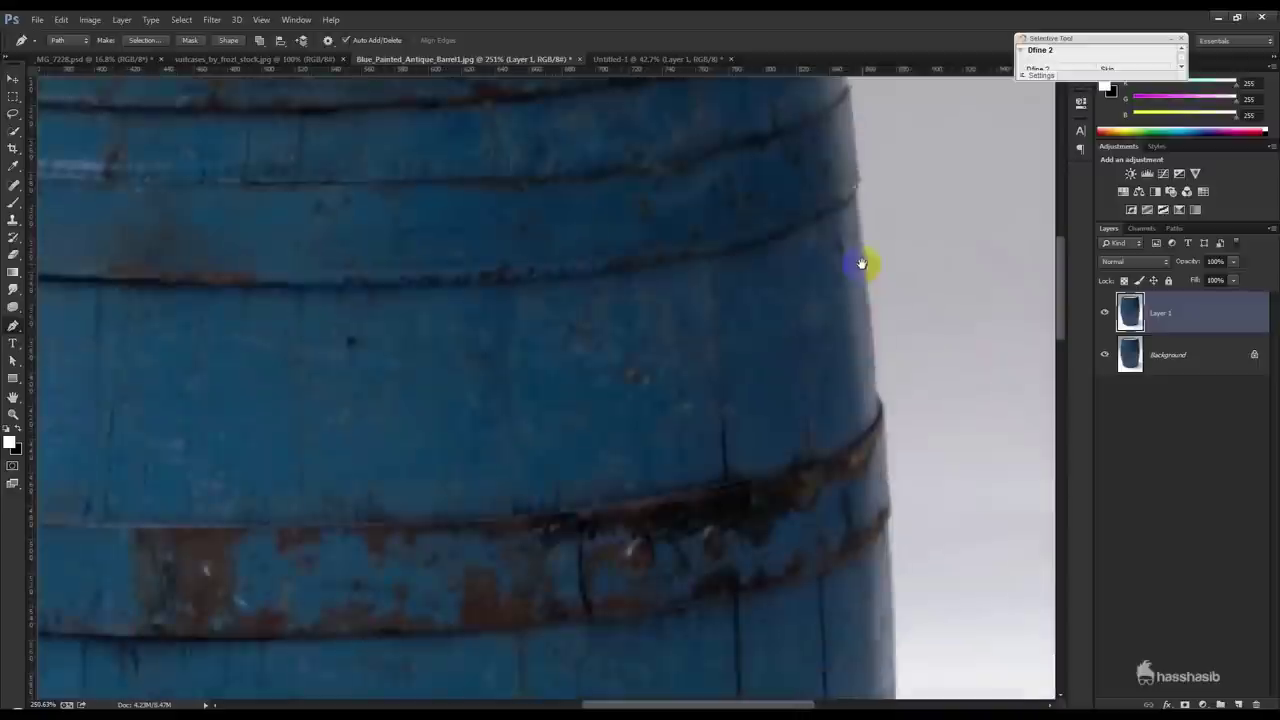
pyautogui.click(886, 416)
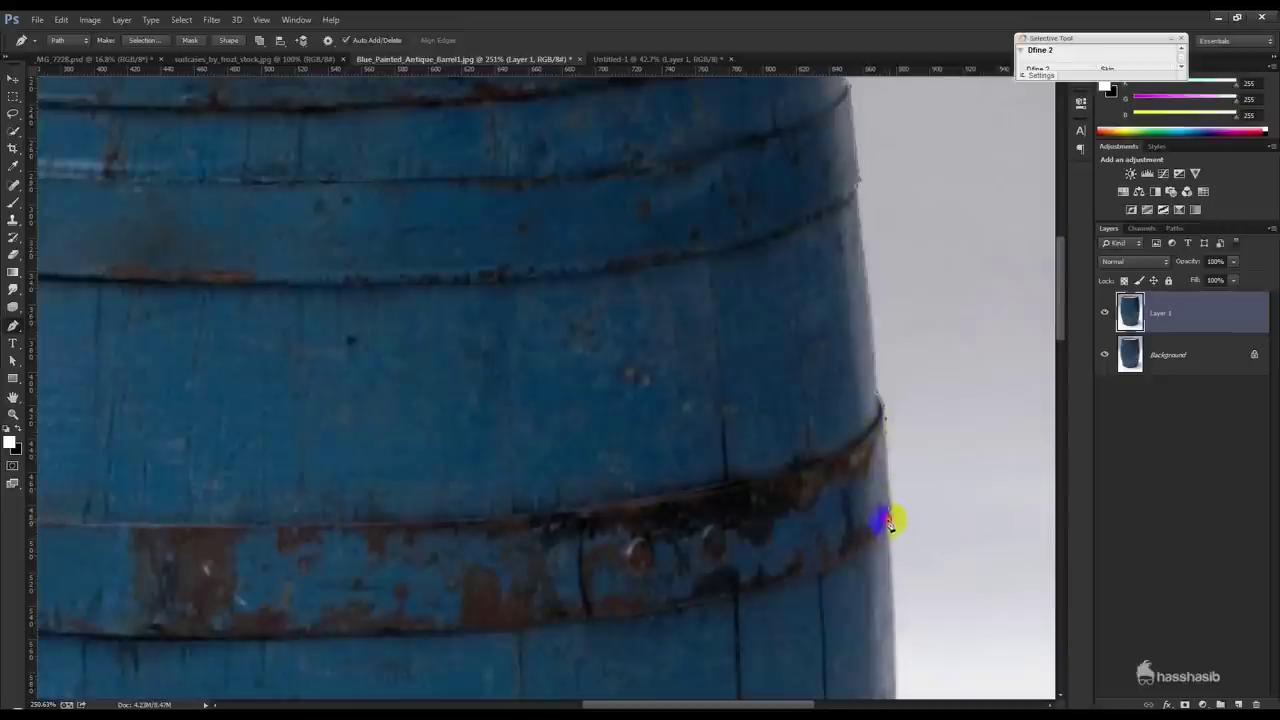
pyautogui.scroll(-5, 894, 543)
pyautogui.scroll(-1, 863, 266)
pyautogui.scroll(-1, 863, 443)
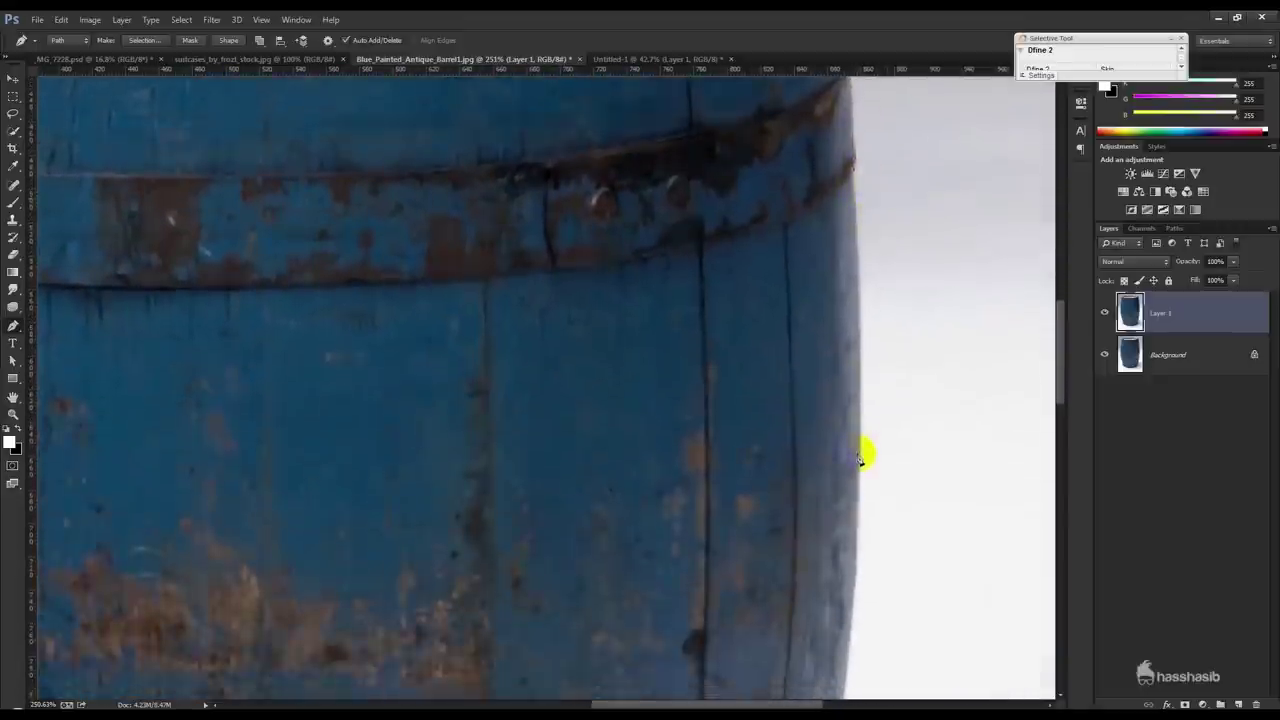
pyautogui.scroll(-1, 859, 459)
pyautogui.scroll(-2, 857, 443)
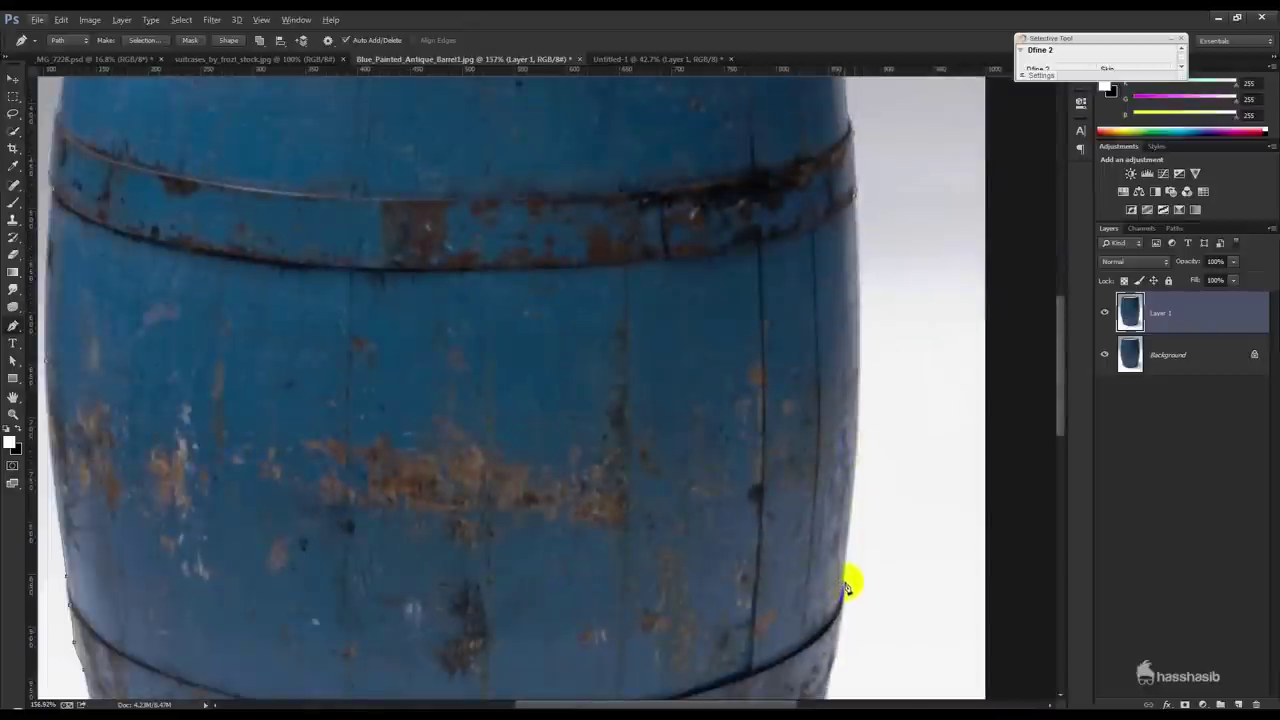
# - Extend the pen path down the barrel's right edge with curved anchors
pyautogui.moveTo(845, 582); pyautogui.dragTo(817, 698)
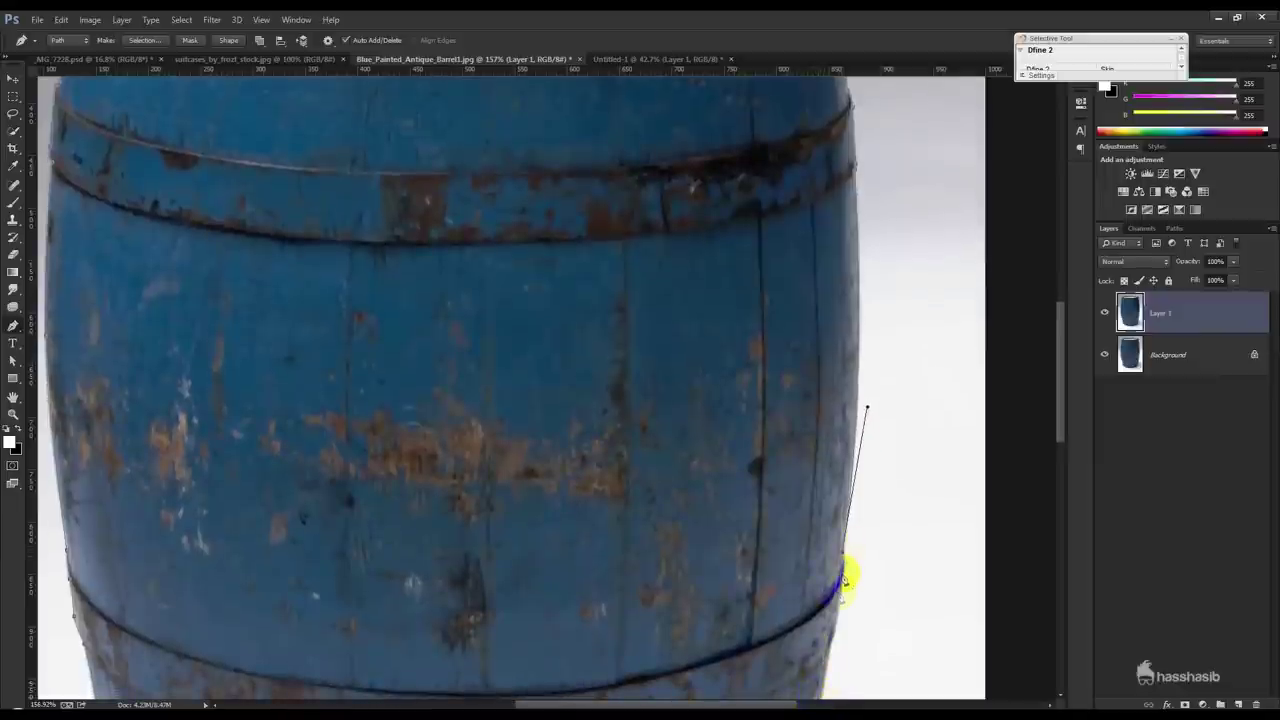
pyautogui.scroll(2, 848, 548)
pyautogui.moveTo(857, 591); pyautogui.dragTo(838, 472)
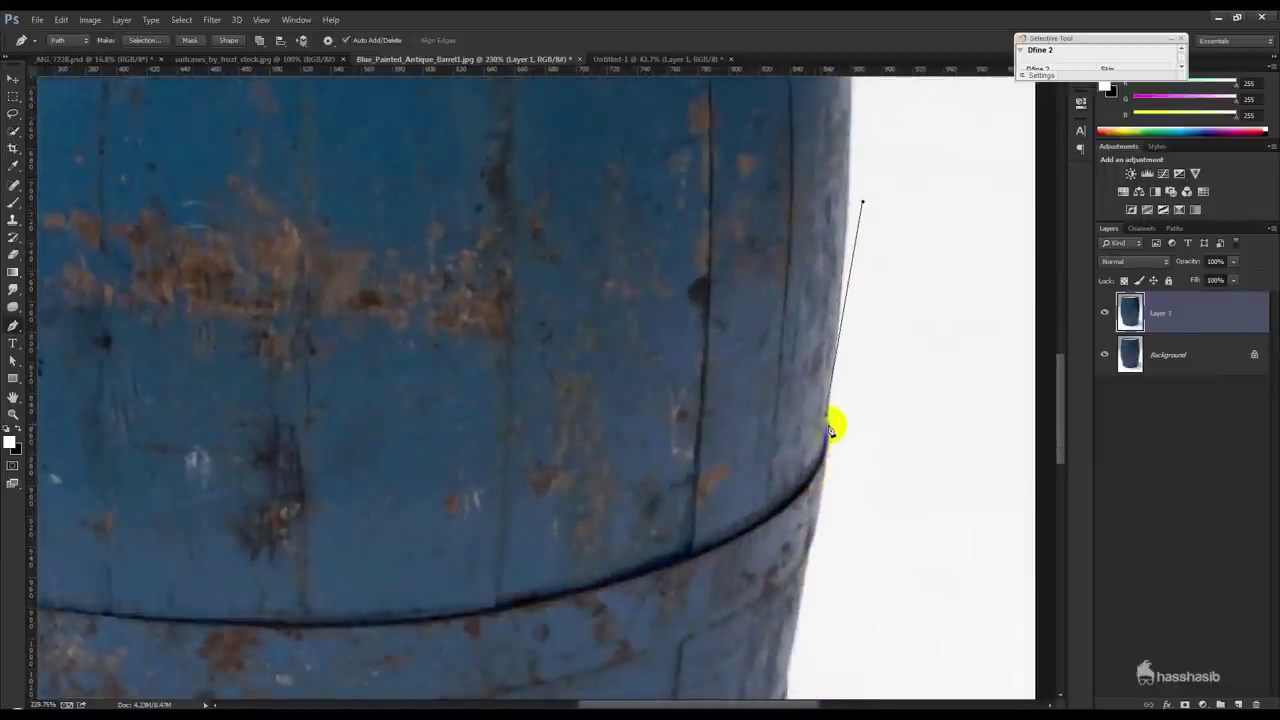
pyautogui.click(825, 500)
pyautogui.moveTo(808, 545); pyautogui.dragTo(788, 605)
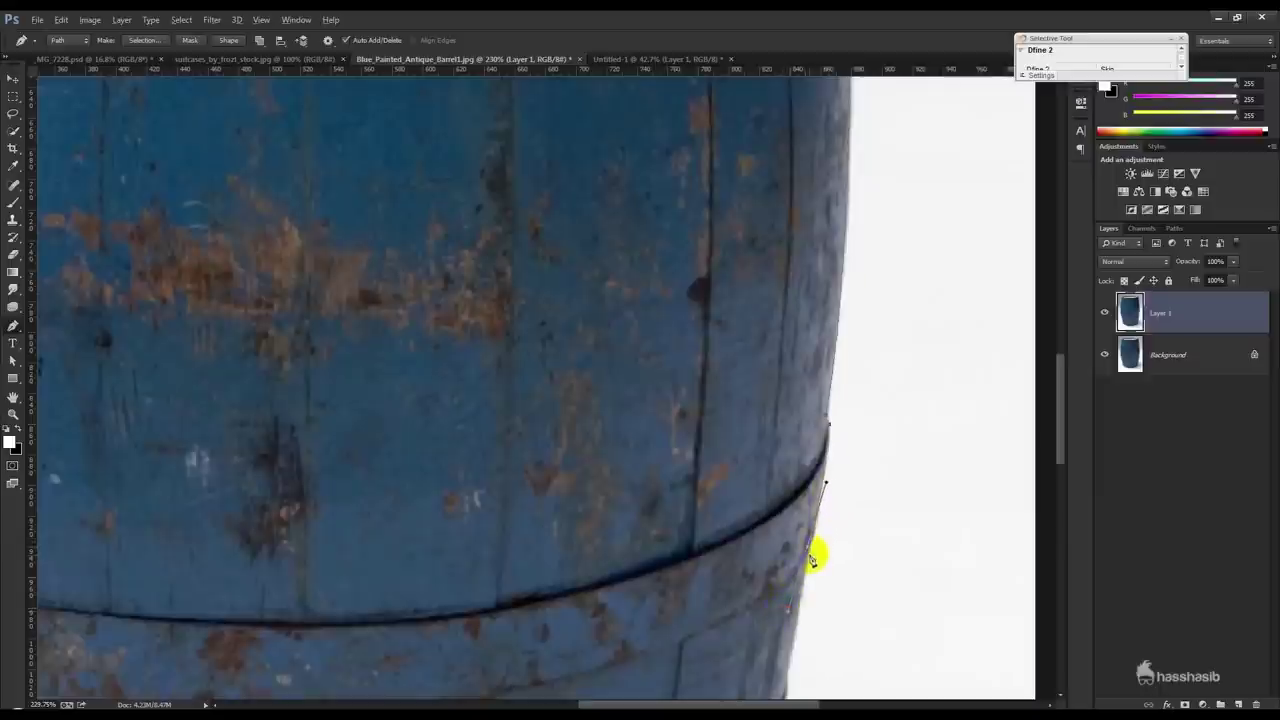
pyautogui.scroll(-2, 815, 500)
pyautogui.scroll(-3, 814, 371)
pyautogui.click(785, 462)
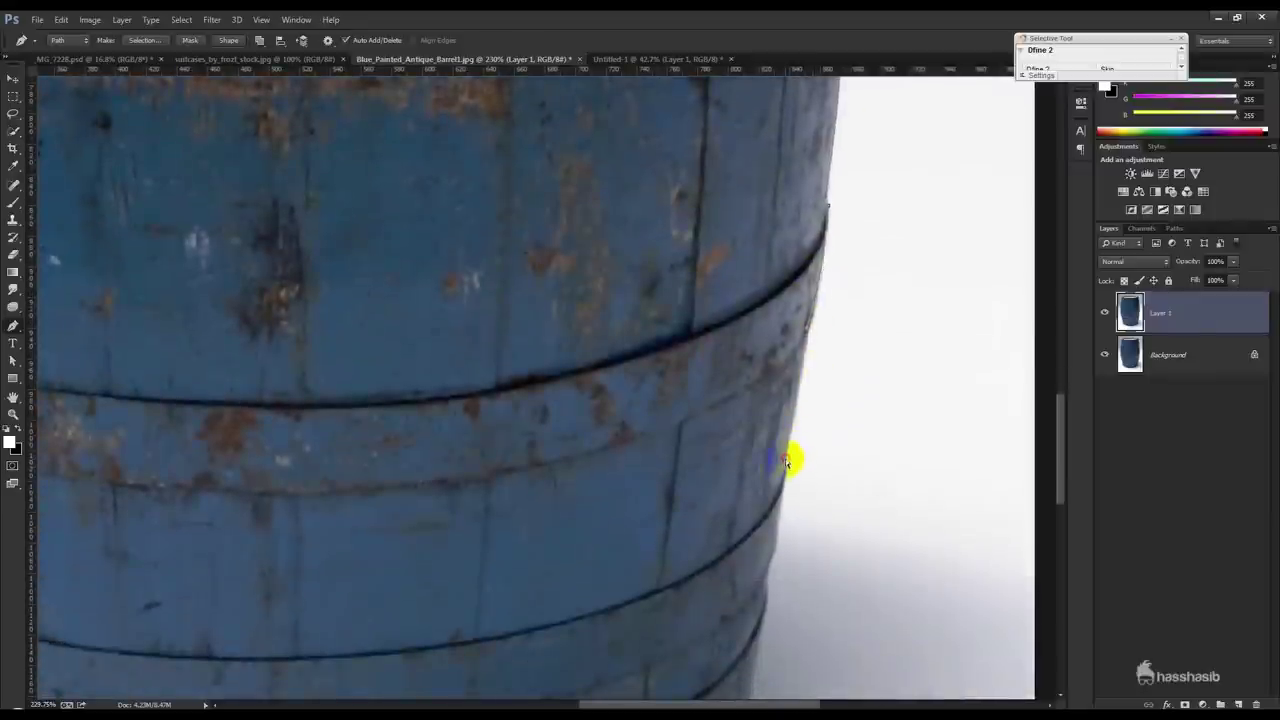
pyautogui.click(785, 488)
pyautogui.click(768, 578)
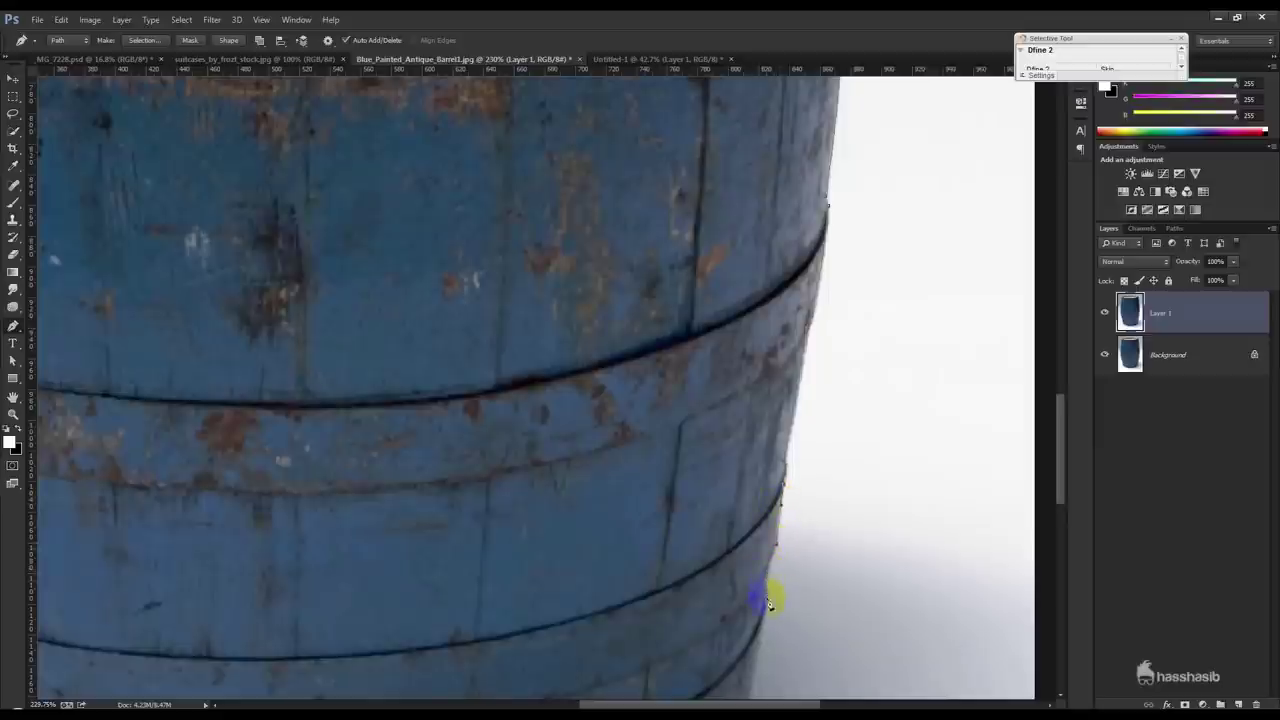
# - Curve the path across the barrel's bottom edge toward its left side, trimming handles
pyautogui.moveTo(770, 603); pyautogui.dragTo(783, 394)
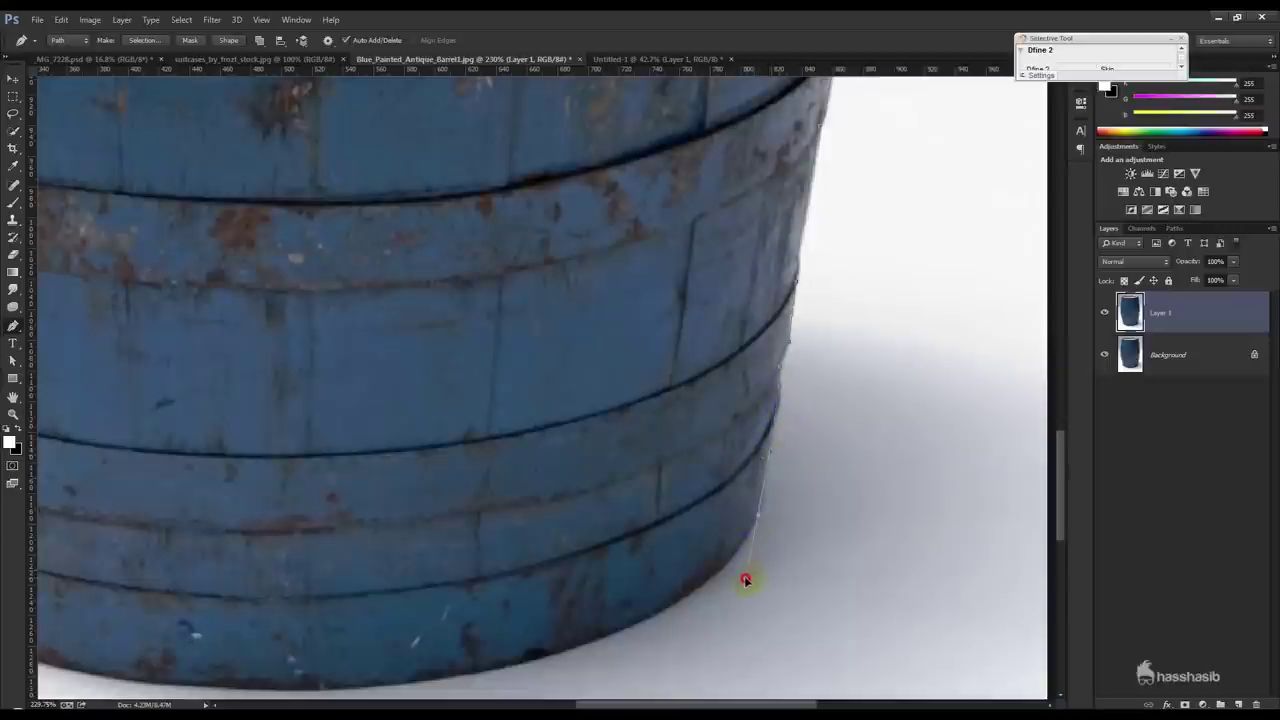
pyautogui.moveTo(709, 571); pyautogui.dragTo(817, 449)
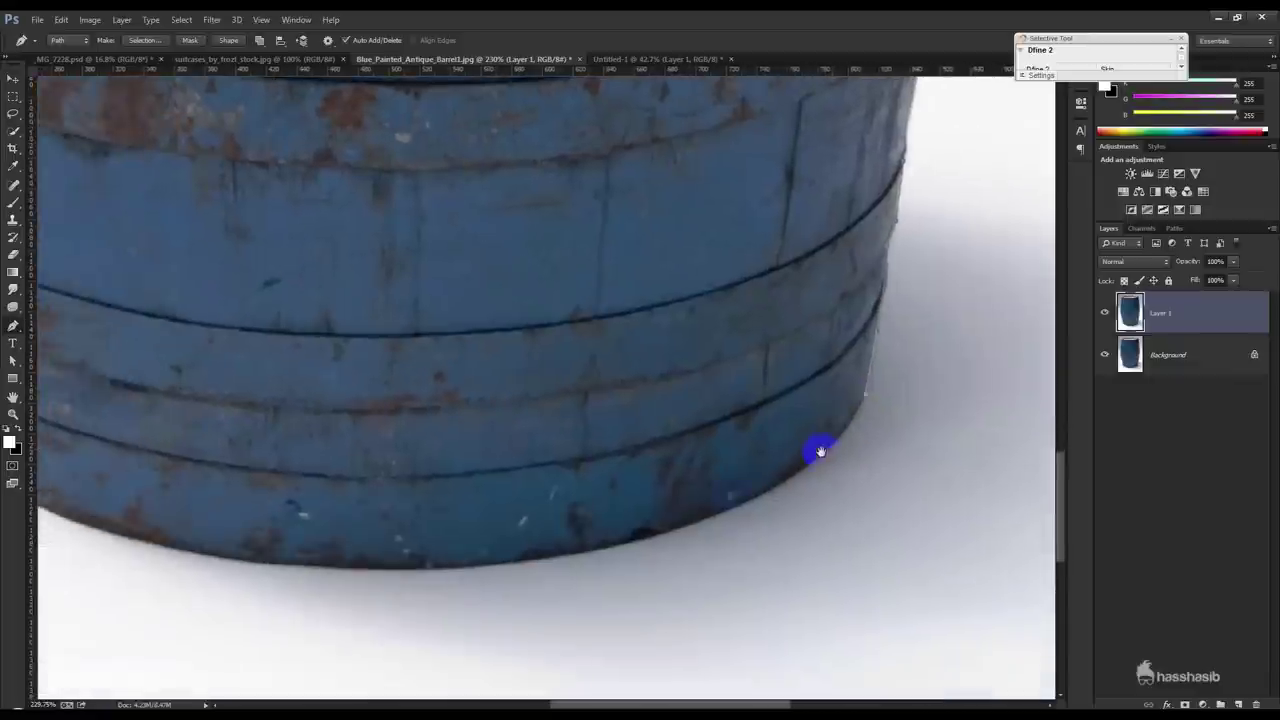
pyautogui.moveTo(528, 567)
pyautogui.mouseDown()
pyautogui.moveTo(221, 607)
pyautogui.moveTo(637, 592)
pyautogui.mouseUp()
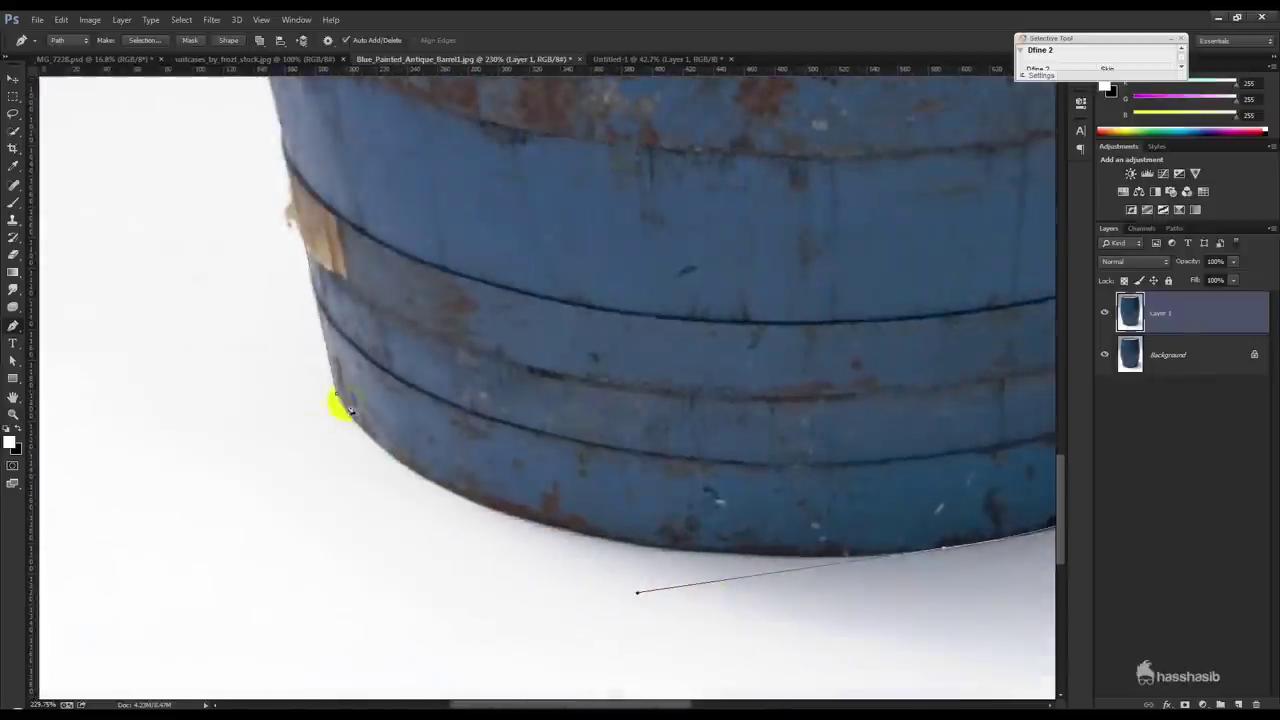
pyautogui.moveTo(337, 396); pyautogui.dragTo(320, 316)
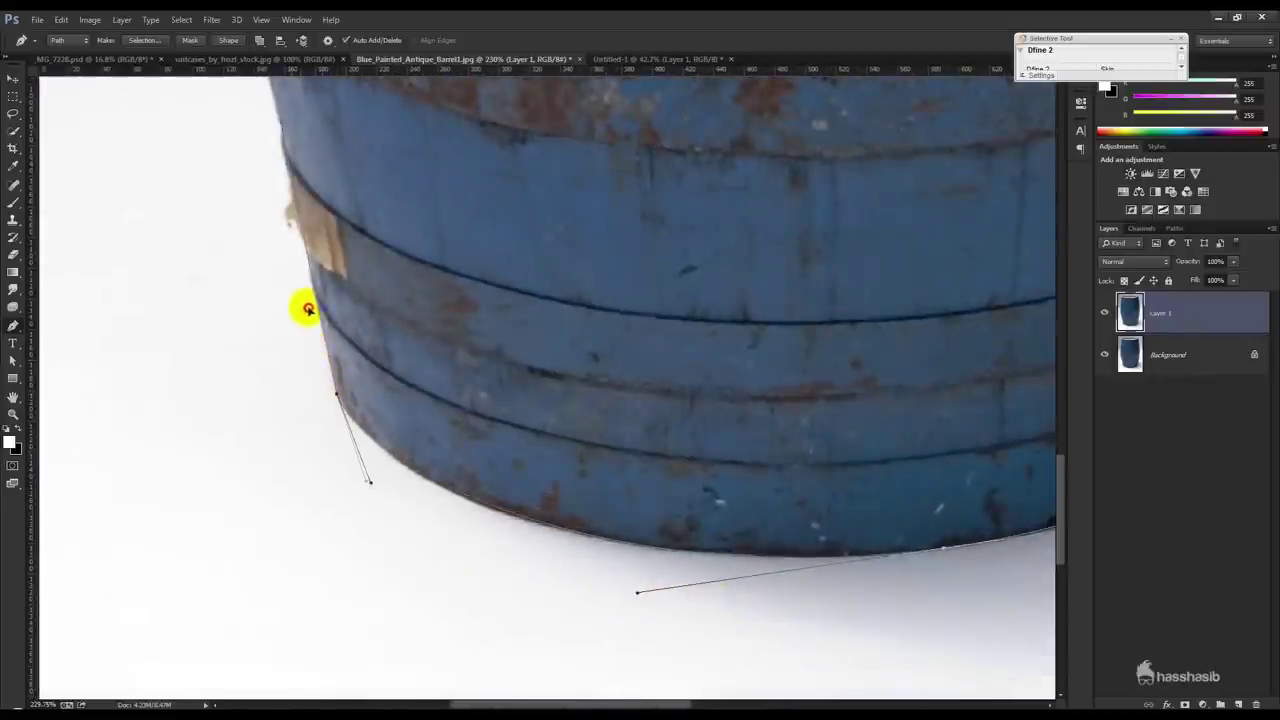
pyautogui.keyDown('ctrl'); pyautogui.click(543, 490); pyautogui.keyUp('ctrl')
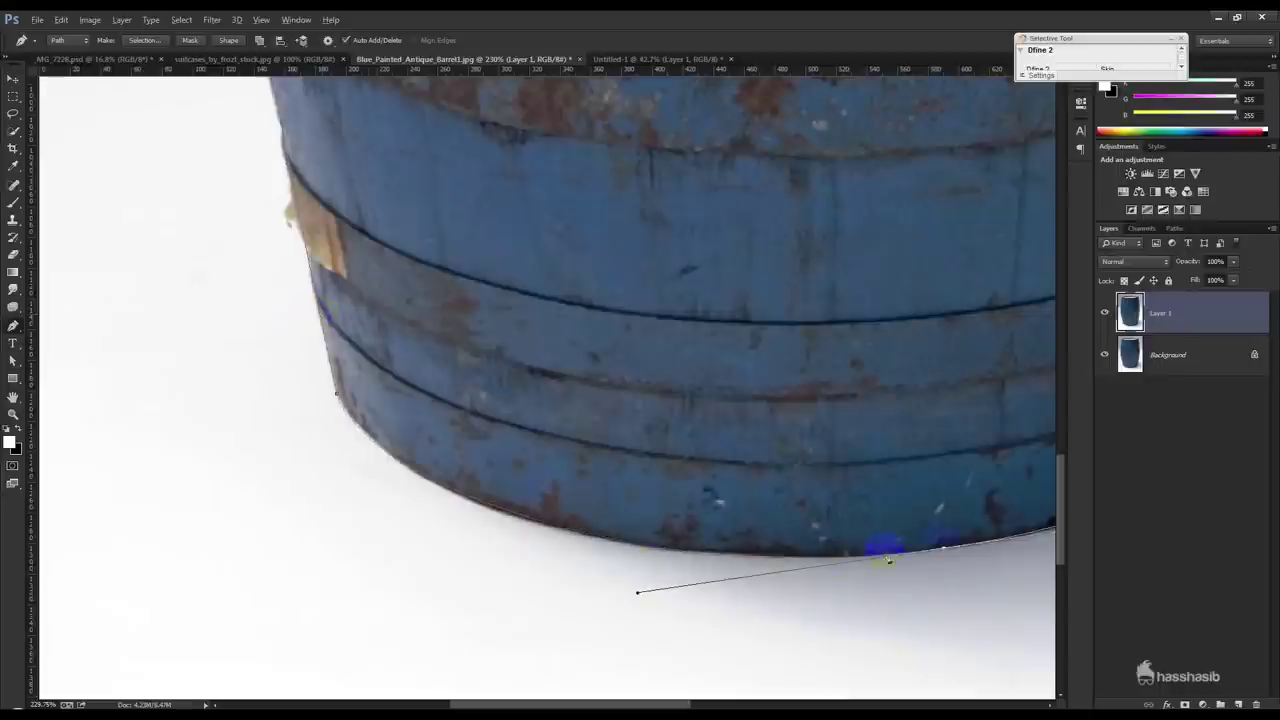
pyautogui.keyDown('alt'); pyautogui.click(948, 550); pyautogui.keyUp('alt')
# - Redo the bottom-left anchors, undoing a misplaced one, so the path meets the left edge
pyautogui.moveTo(620, 547); pyautogui.dragTo(432, 517)
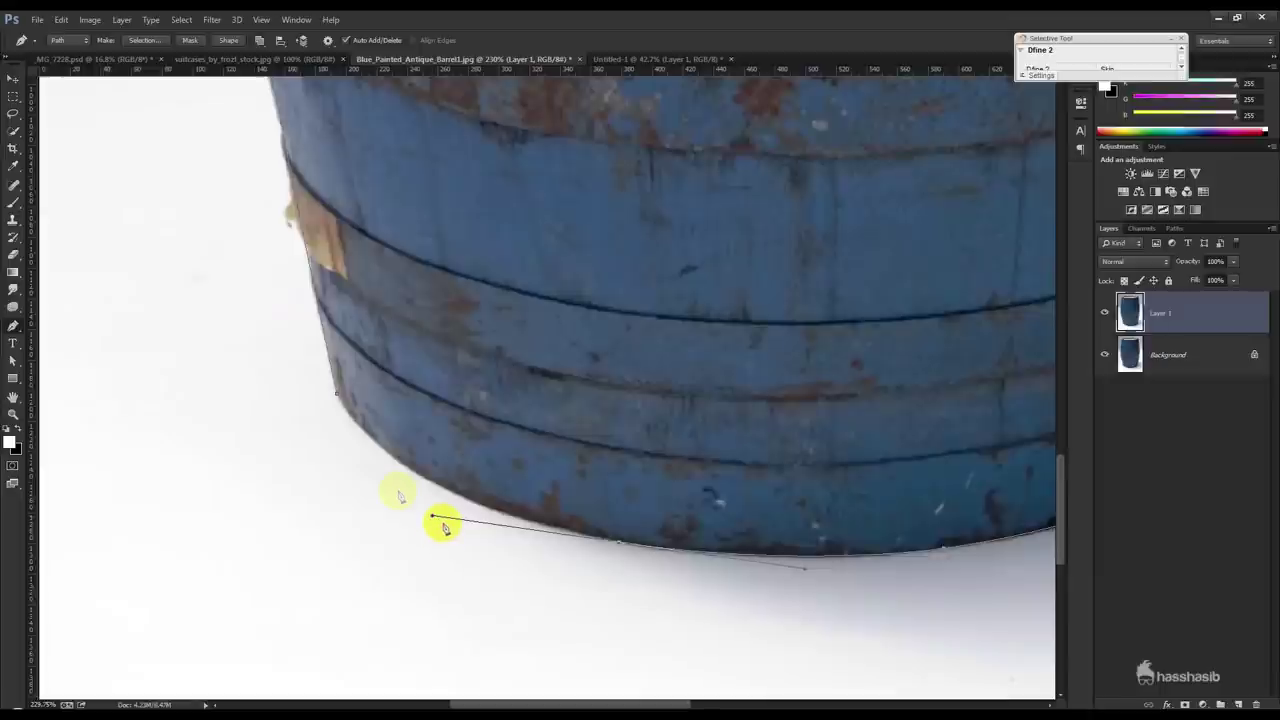
pyautogui.moveTo(336, 392); pyautogui.dragTo(337, 383)
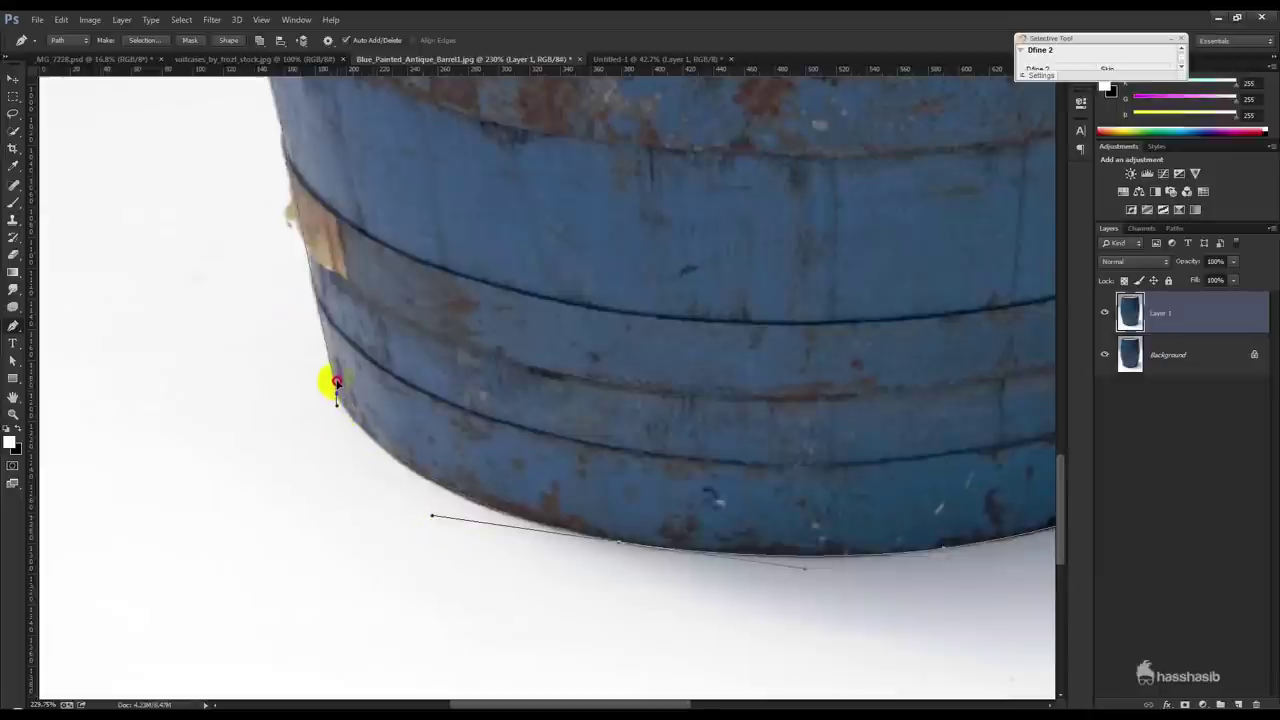
pyautogui.hotkey('ctrl', 'z')
pyautogui.keyDown('alt'); pyautogui.click(620, 546); pyautogui.keyUp('alt')
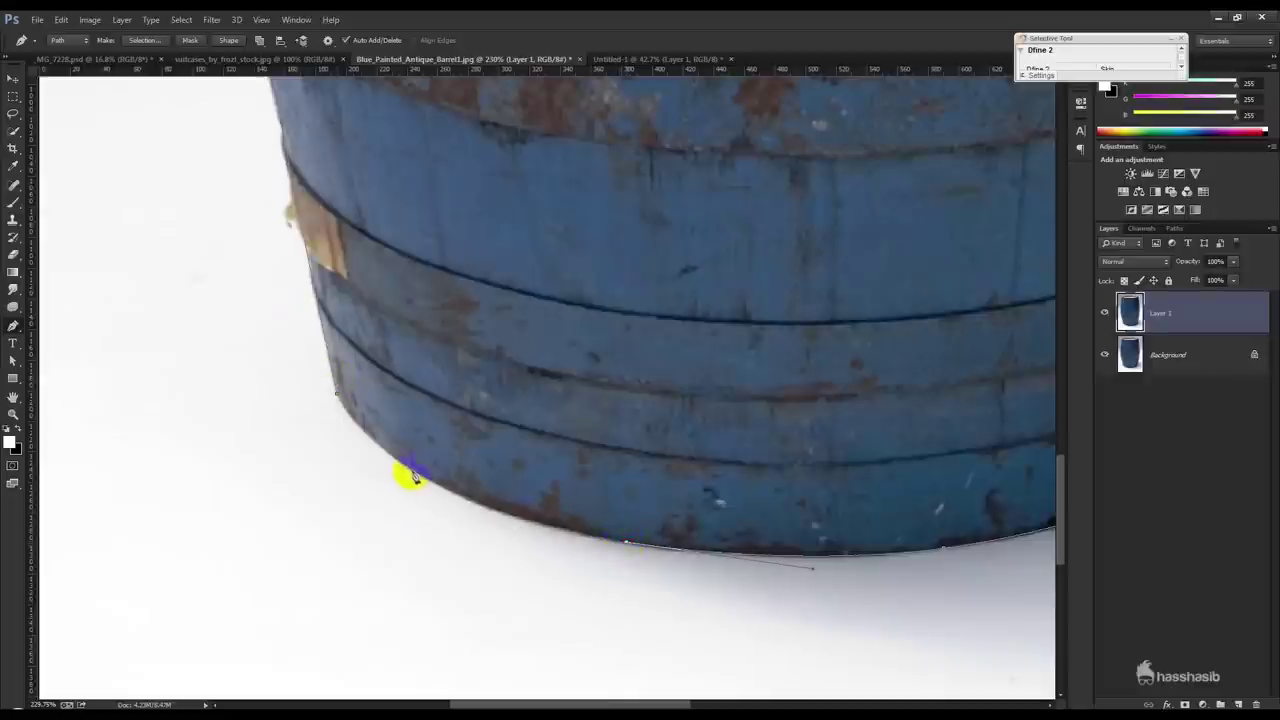
pyautogui.moveTo(410, 474); pyautogui.dragTo(343, 424)
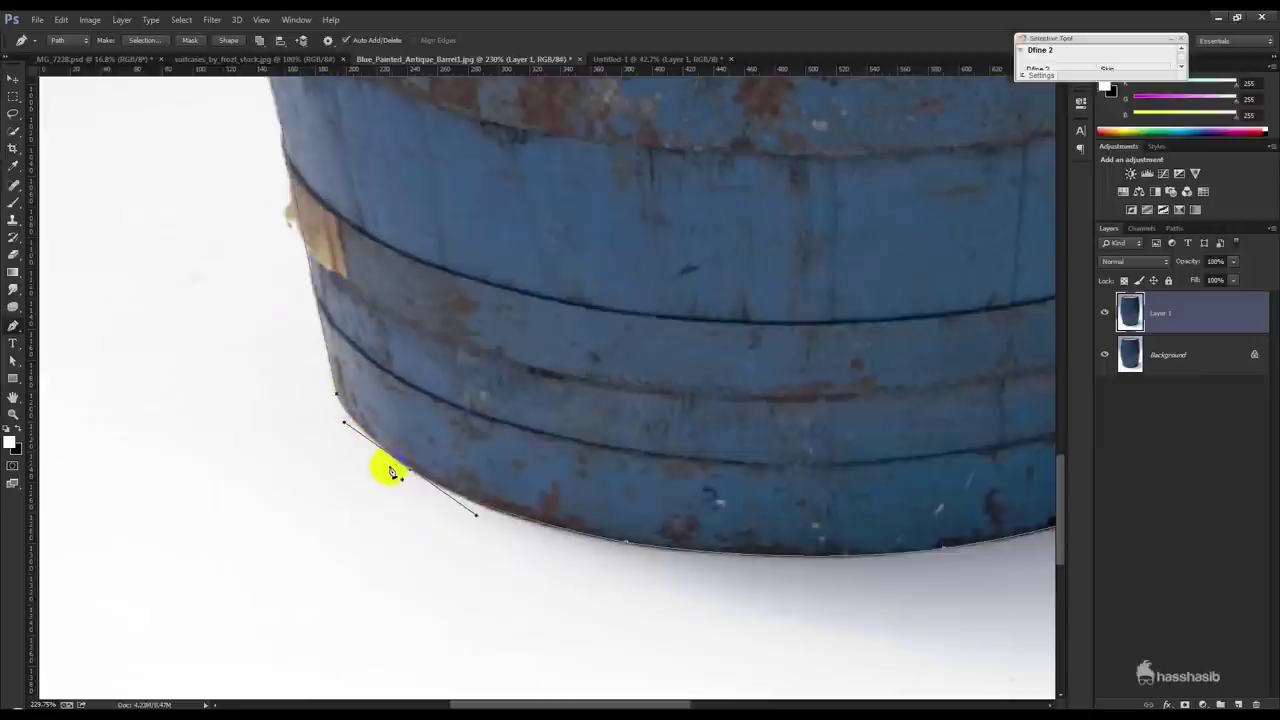
pyautogui.scroll(-4, 408, 494)
pyautogui.scroll(-4, 423, 514)
pyautogui.scroll(-2, 423, 514)
pyautogui.scroll(-1, 423, 514)
pyautogui.scroll(1, 423, 514)
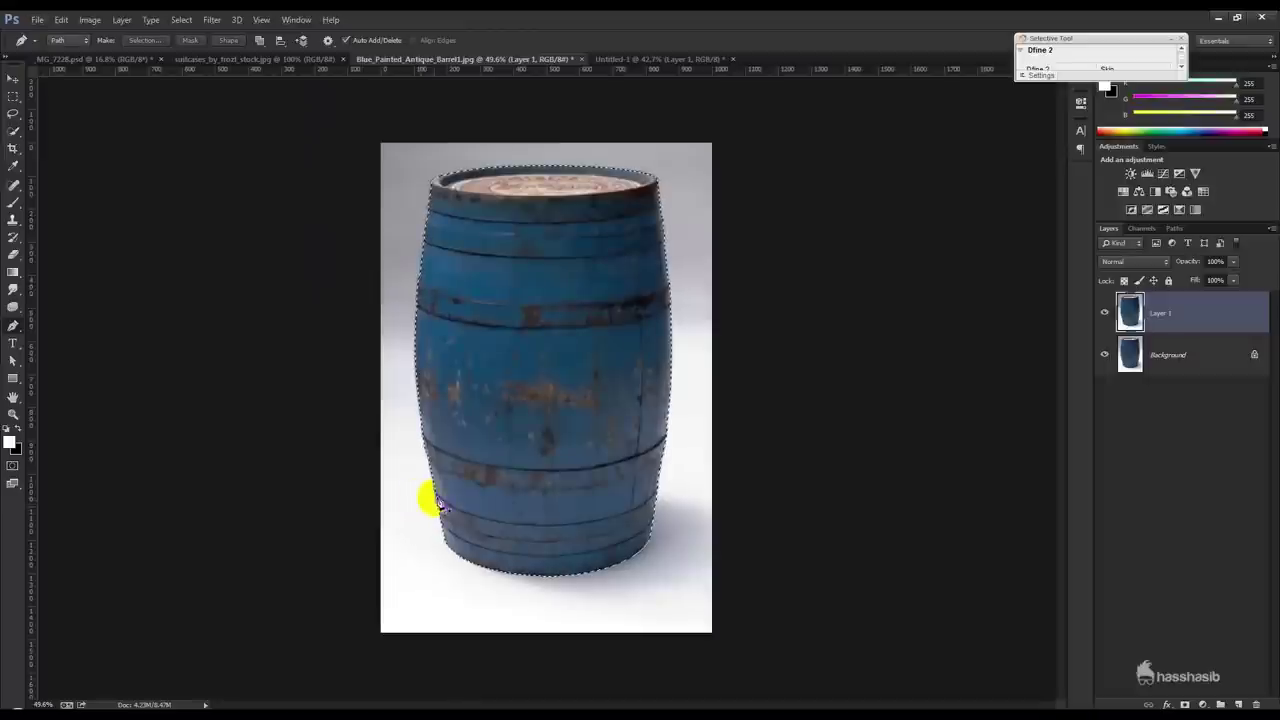
# - Turn the barrel path into a selection, mask Layer 1, and select it with Background
pyautogui.hotkey('ctrl', 'Return')
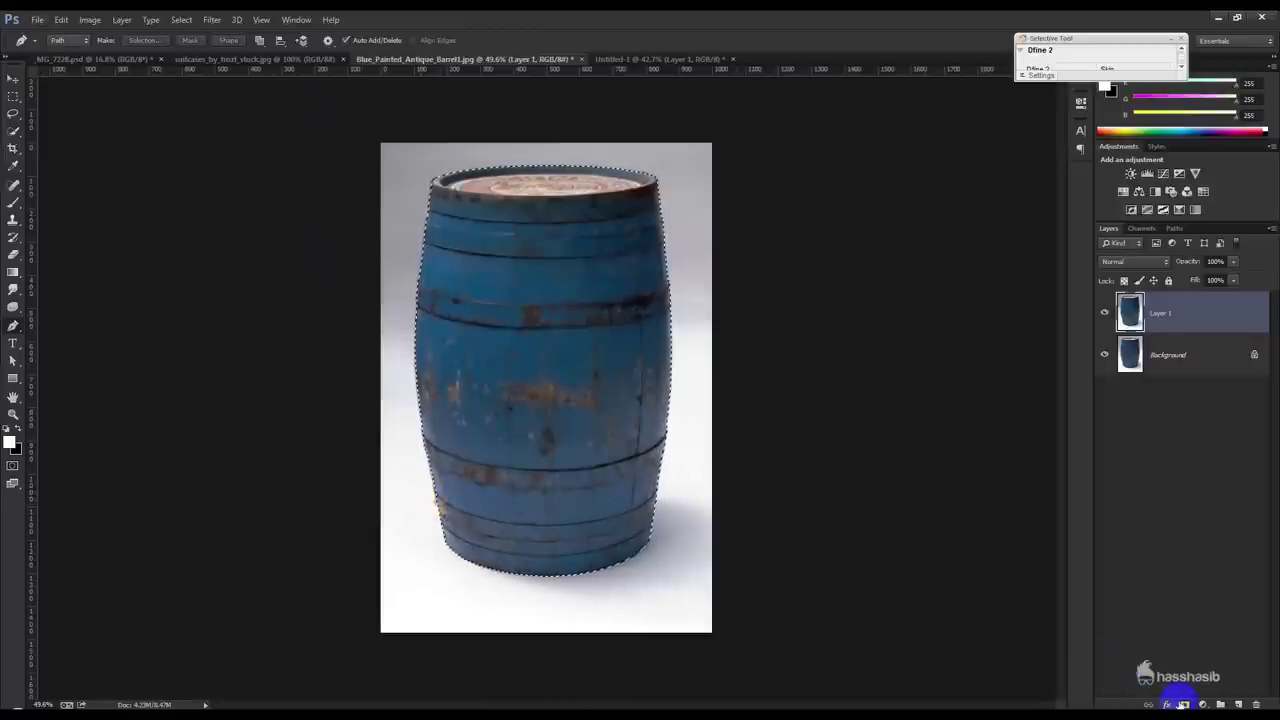
pyautogui.click(1185, 704)
pyautogui.click(12, 80)
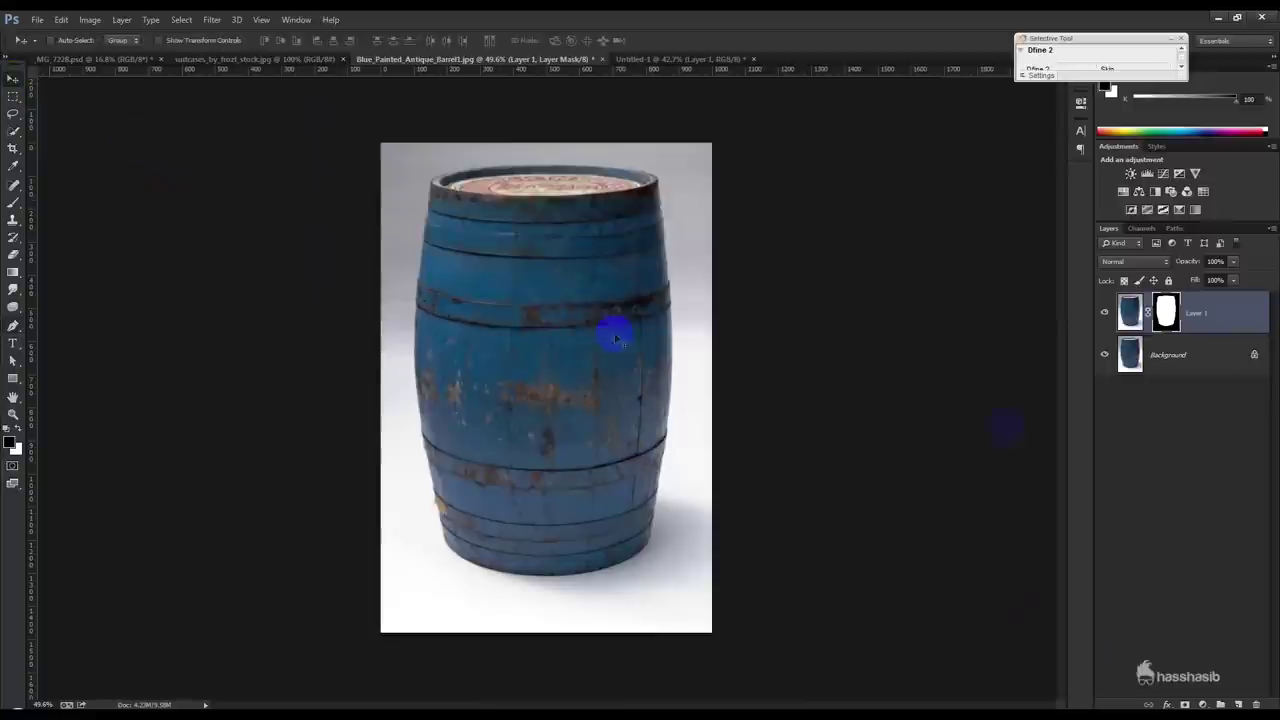
pyautogui.click(1104, 352)
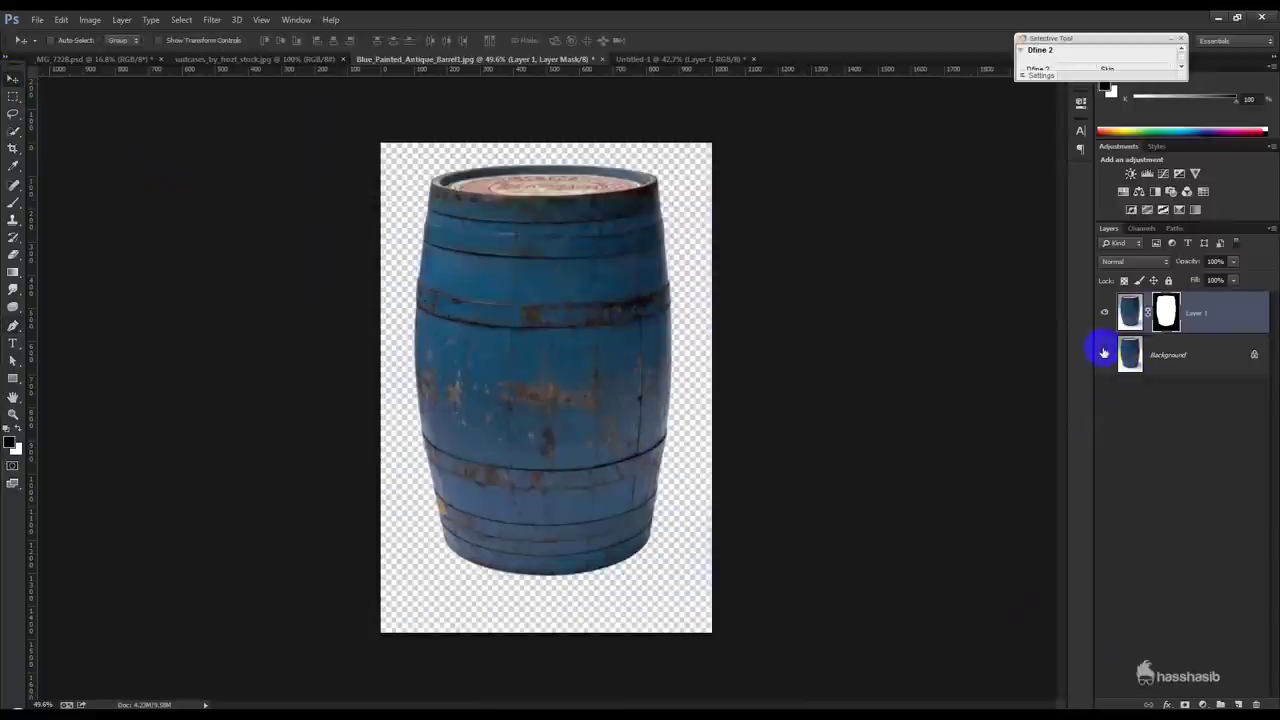
pyautogui.click(1104, 352)
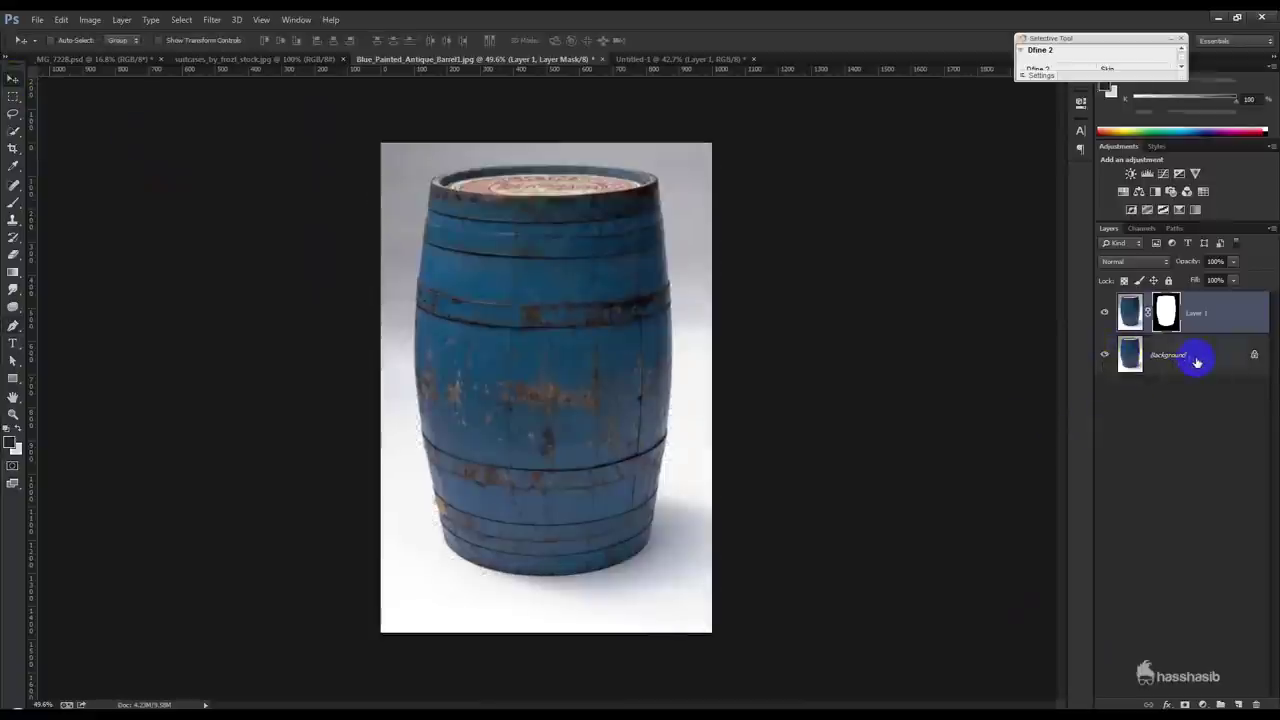
pyautogui.keyDown('shift'); pyautogui.click(1196, 358); pyautogui.keyUp('shift')
pyautogui.scroll(-2, 771, 400)
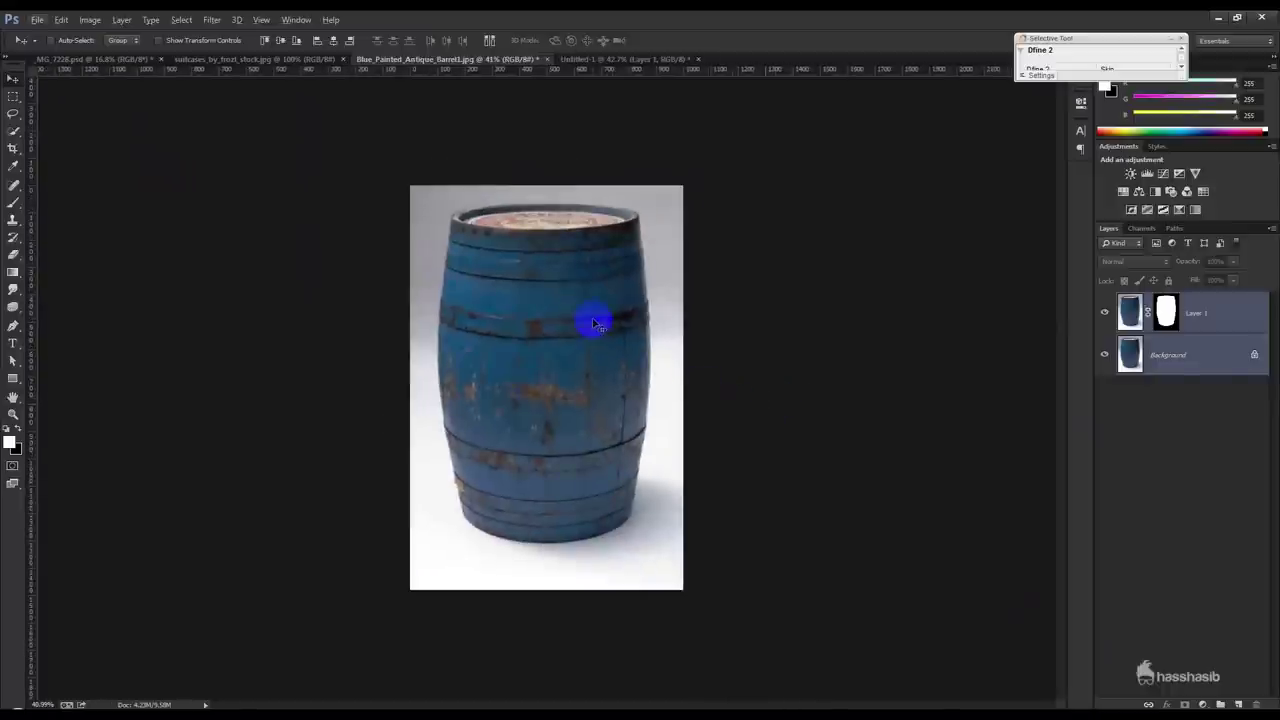
# - Move both barrel layers into the Untitled-1 sand scene and scale them down near the centre
pyautogui.moveTo(593, 322); pyautogui.dragTo(606, 281)
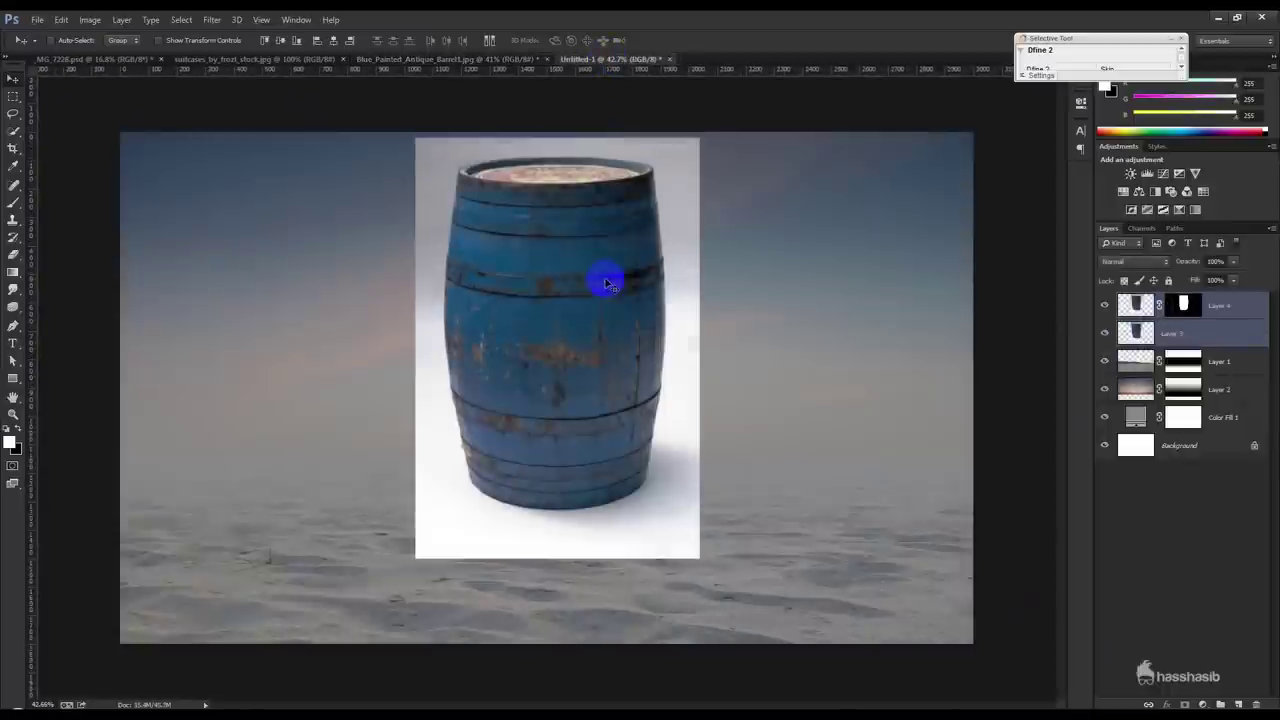
pyautogui.moveTo(606, 281); pyautogui.dragTo(590, 350)
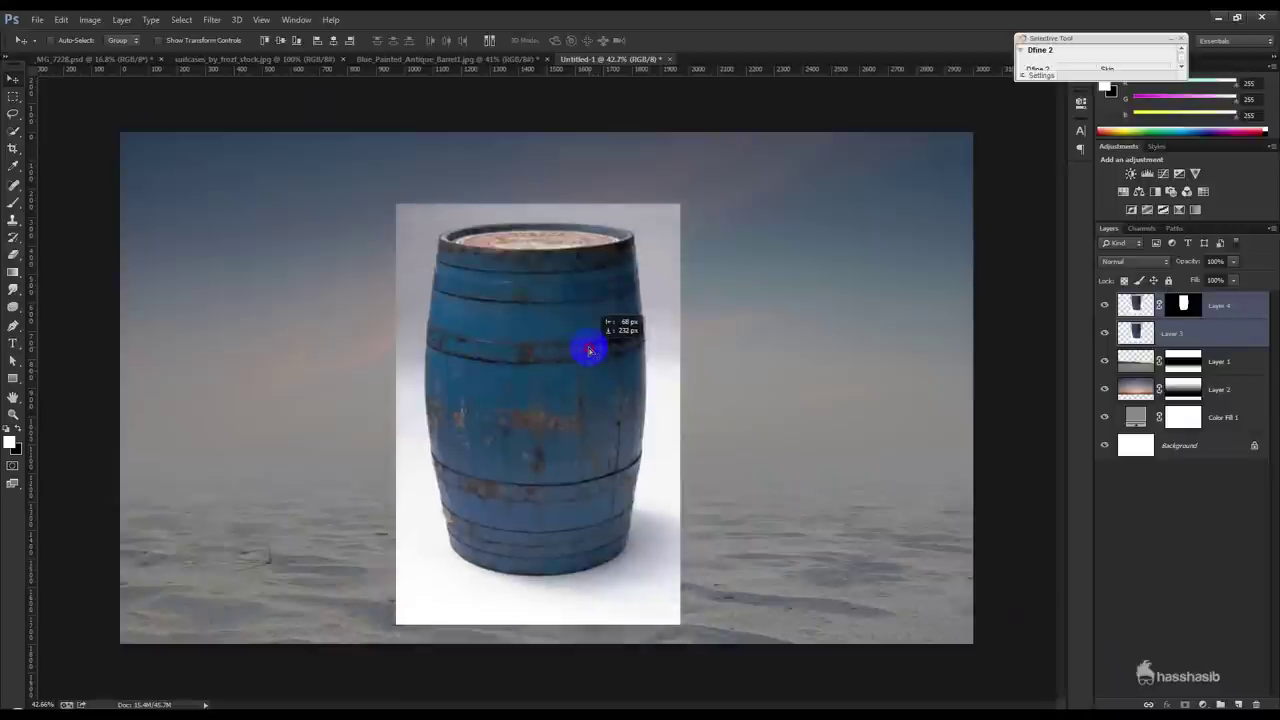
pyautogui.hotkey('ctrl', 't')
pyautogui.moveTo(676, 204); pyautogui.dragTo(545, 462)
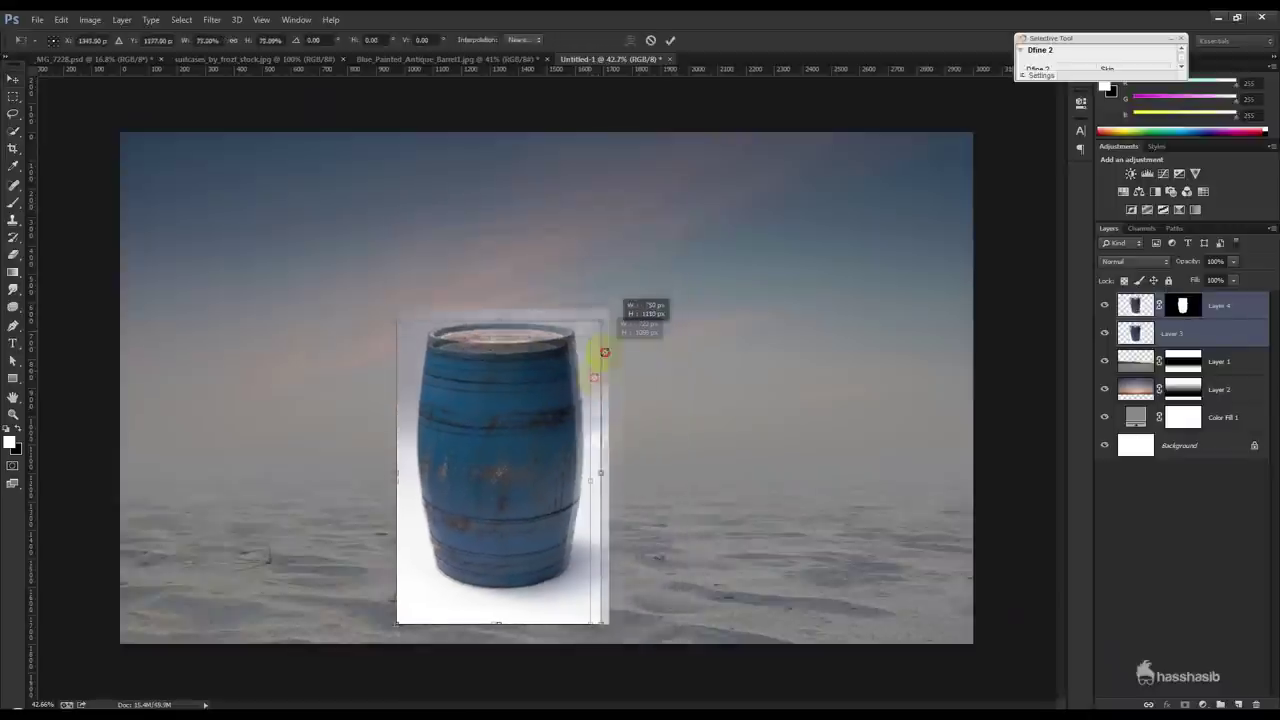
pyautogui.moveTo(545, 462); pyautogui.dragTo(614, 389)
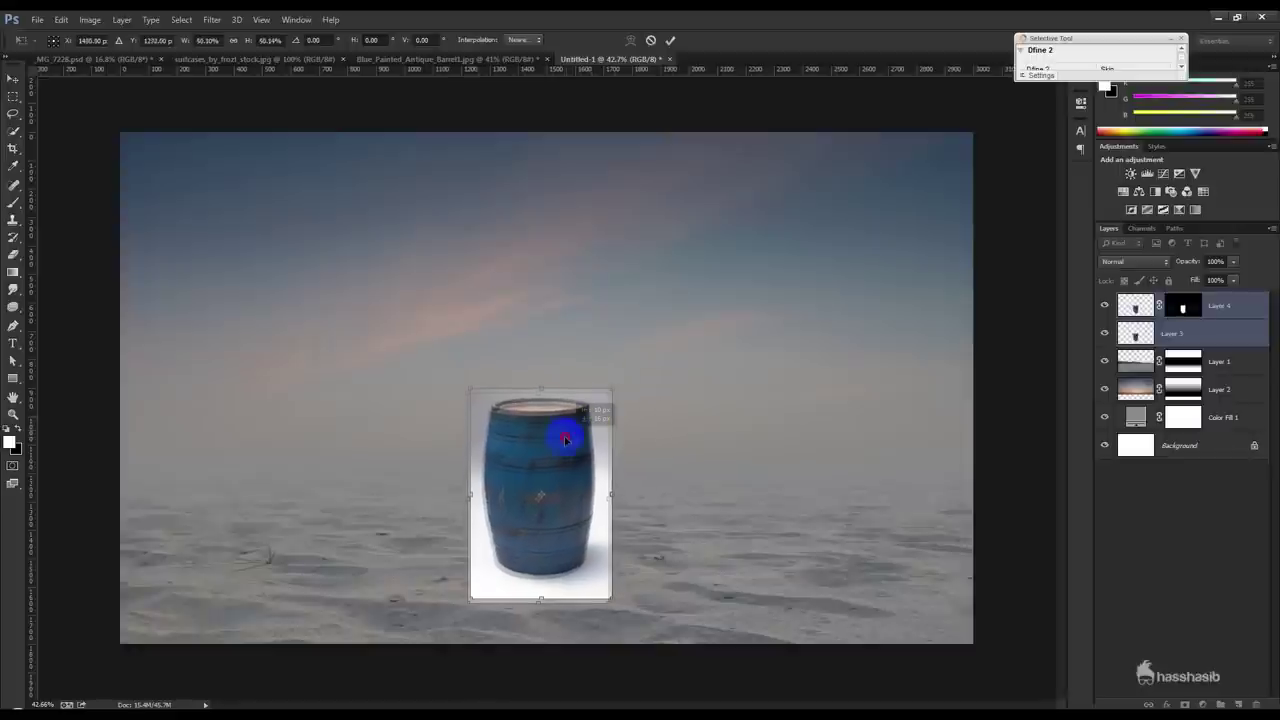
pyautogui.doubleClick(577, 436)
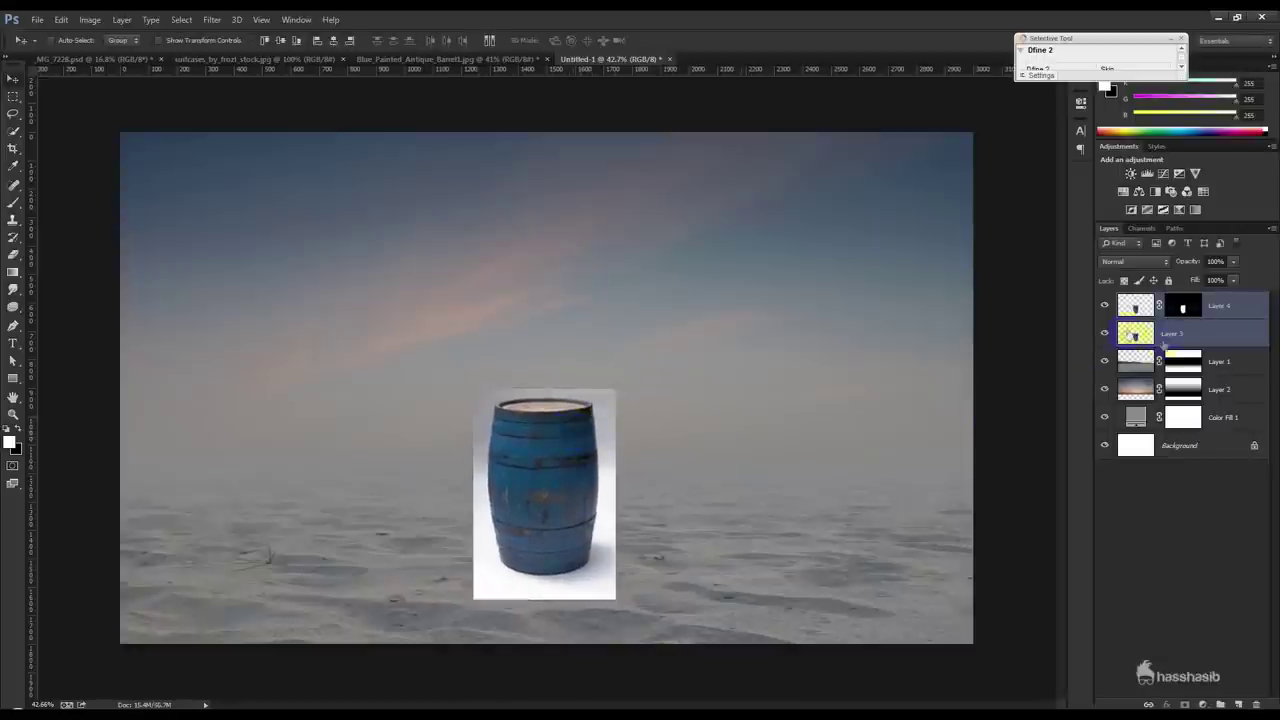
# - Set Layer 3 to Multiply blend mode and give it a white layer mask
pyautogui.click(1172, 338)
pyautogui.click(1122, 264)
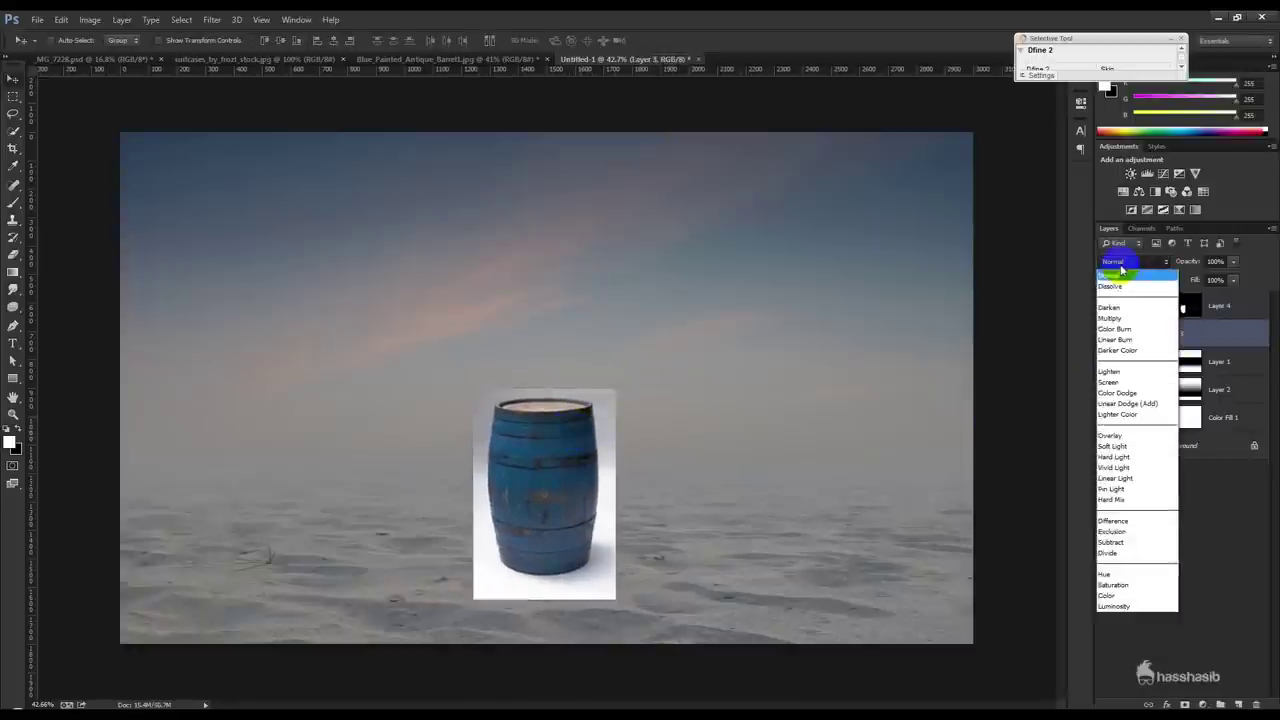
pyautogui.click(1121, 318)
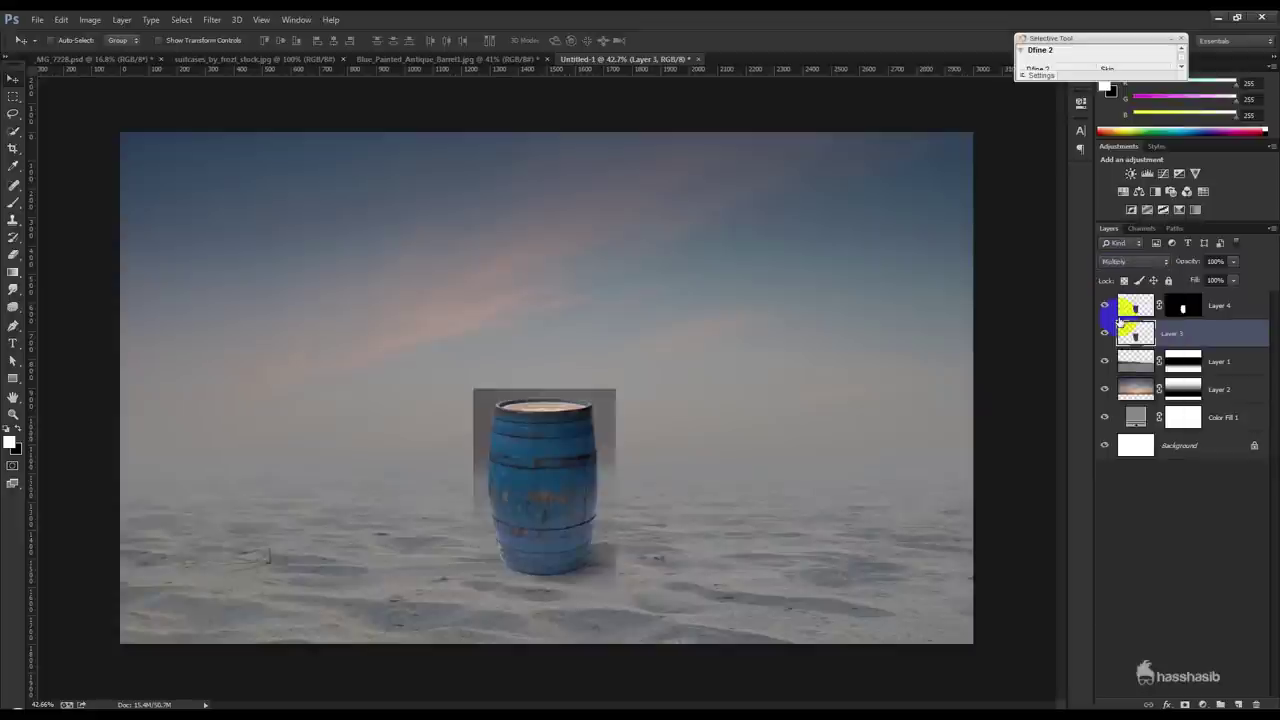
pyautogui.click(1186, 704)
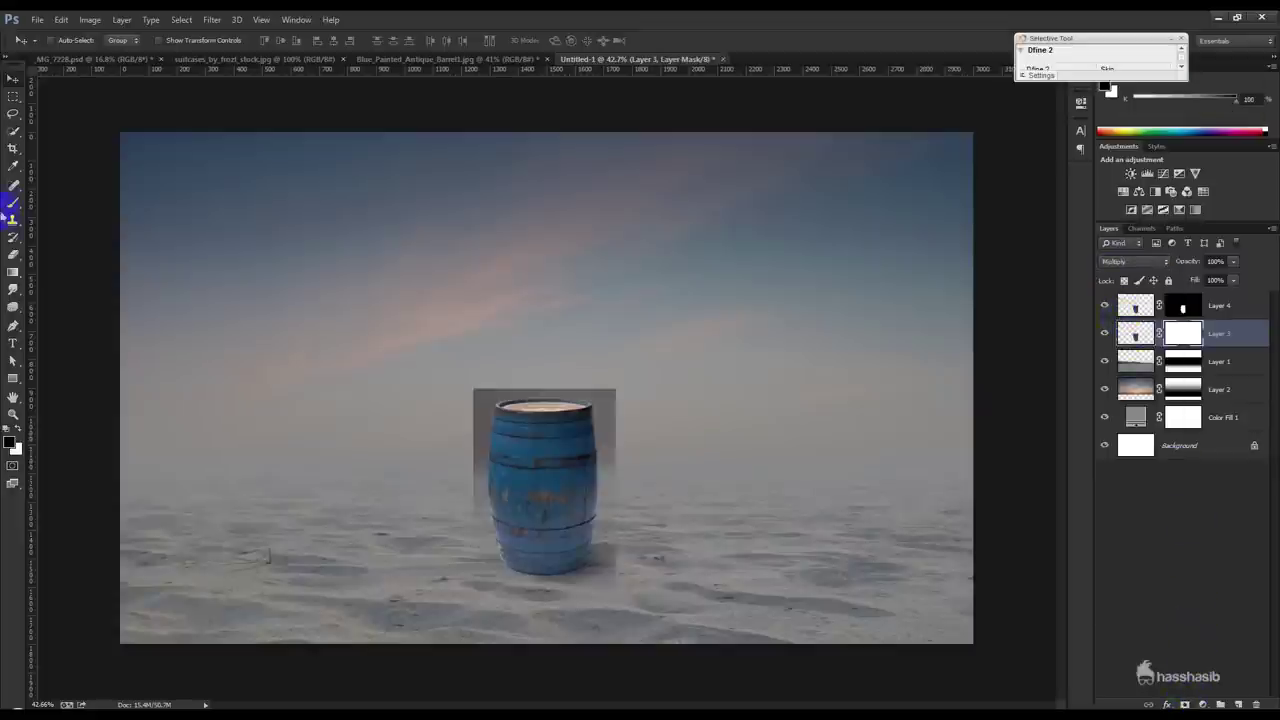
# - Paint out the barrel's backdrop haze on the mask with a 244 px brush
pyautogui.click(13, 203)
pyautogui.rightClick(446, 368)
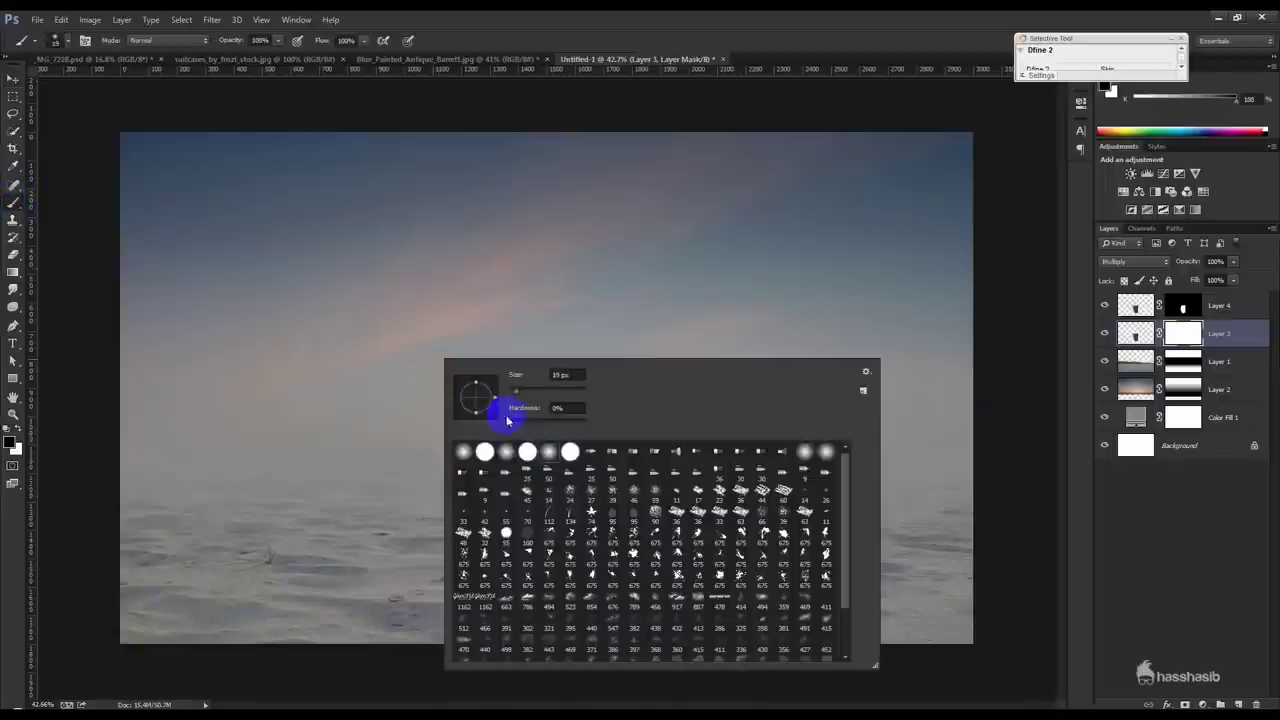
pyautogui.click(562, 375)
pyautogui.write('244')
pyautogui.press('Return')
pyautogui.moveTo(530, 380)
pyautogui.mouseDown()
pyautogui.moveTo(443, 377)
pyautogui.moveTo(673, 391)
pyautogui.moveTo(520, 458)
pyautogui.mouseUp()
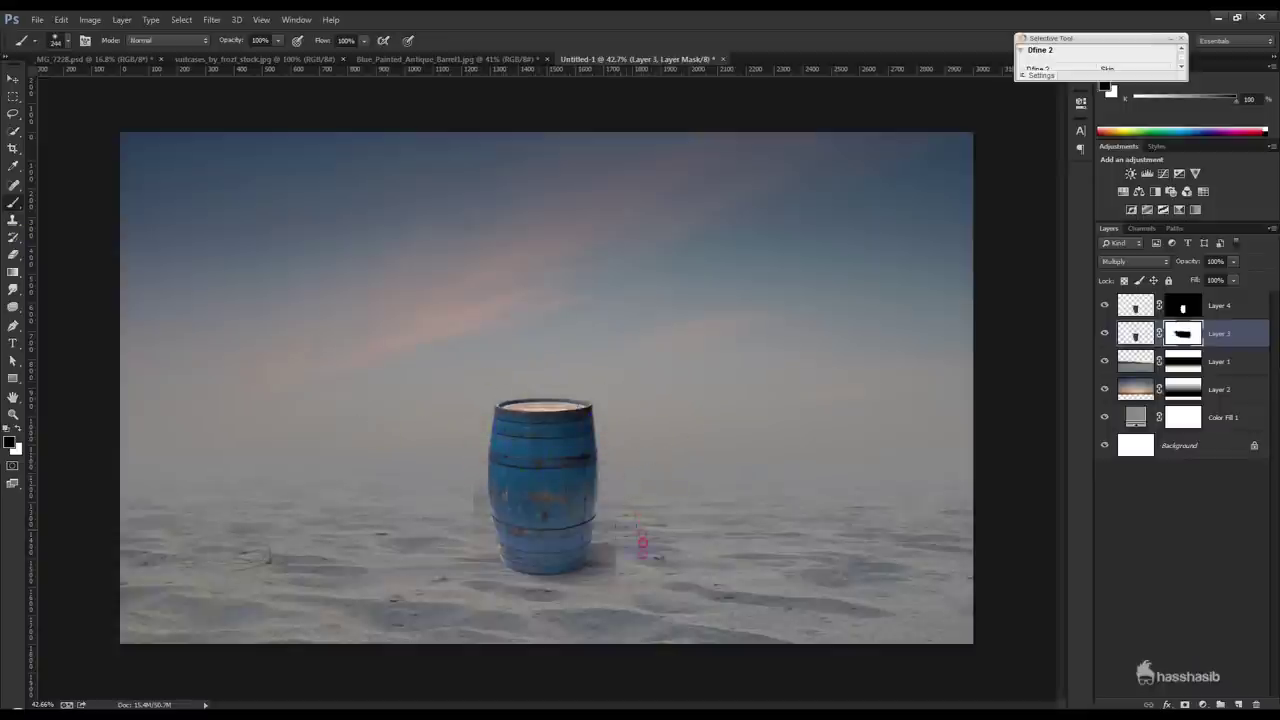
pyautogui.moveTo(637, 521); pyautogui.dragTo(630, 607)
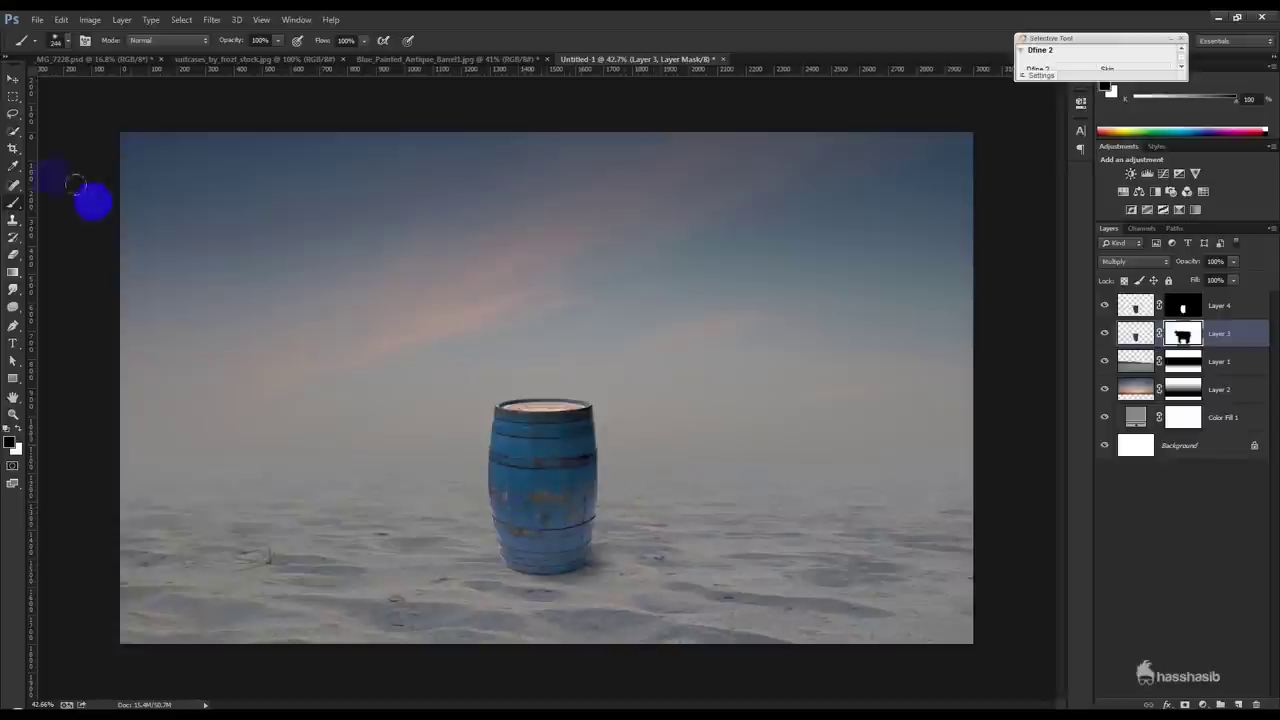
pyautogui.click(13, 78)
pyautogui.scroll(1, 522, 436)
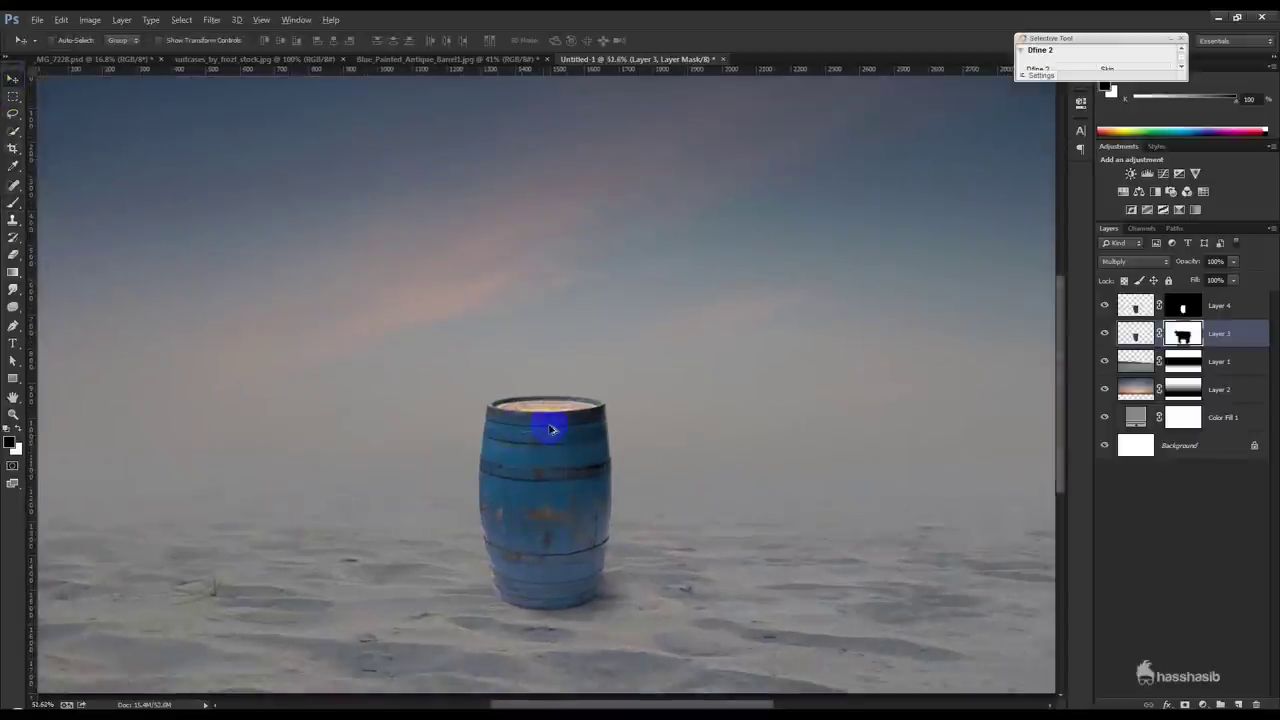
# - Lower both barrel layers slightly into the sand
pyautogui.keyDown('shift'); pyautogui.click(1220, 306); pyautogui.keyUp('shift')
pyautogui.moveTo(727, 469); pyautogui.dragTo(727, 494)
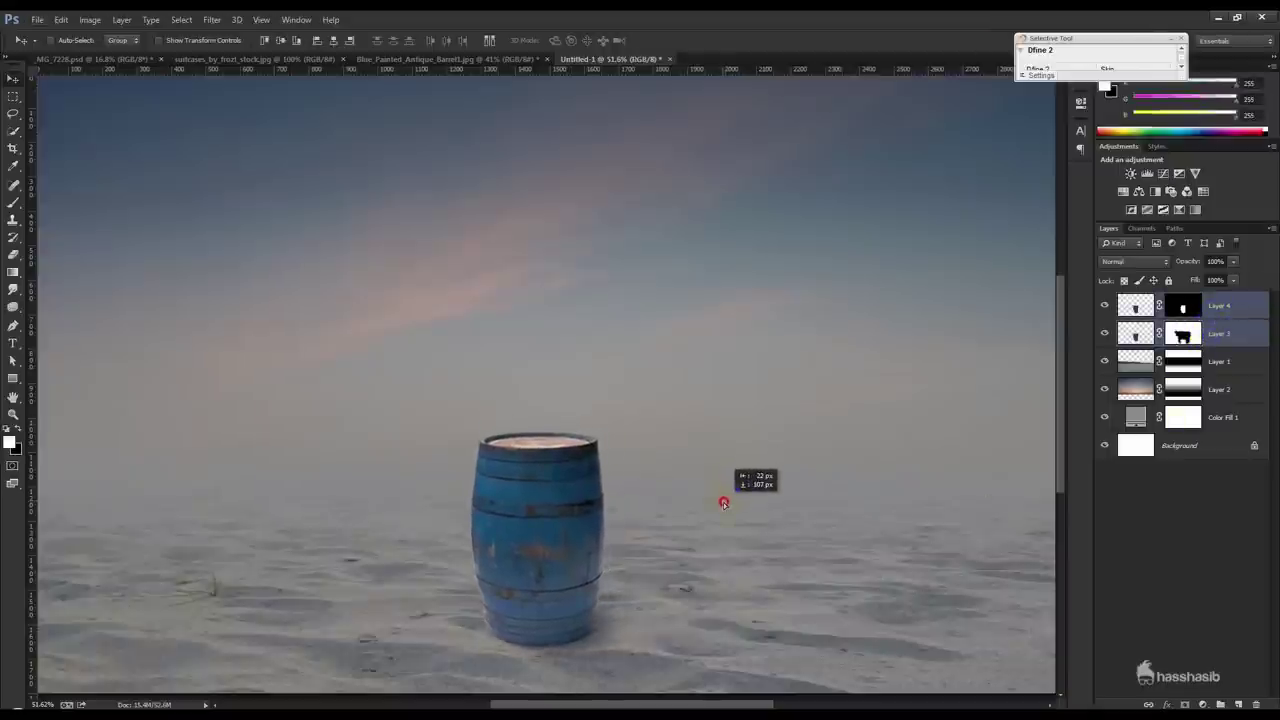
pyautogui.scroll(-2, 700, 535)
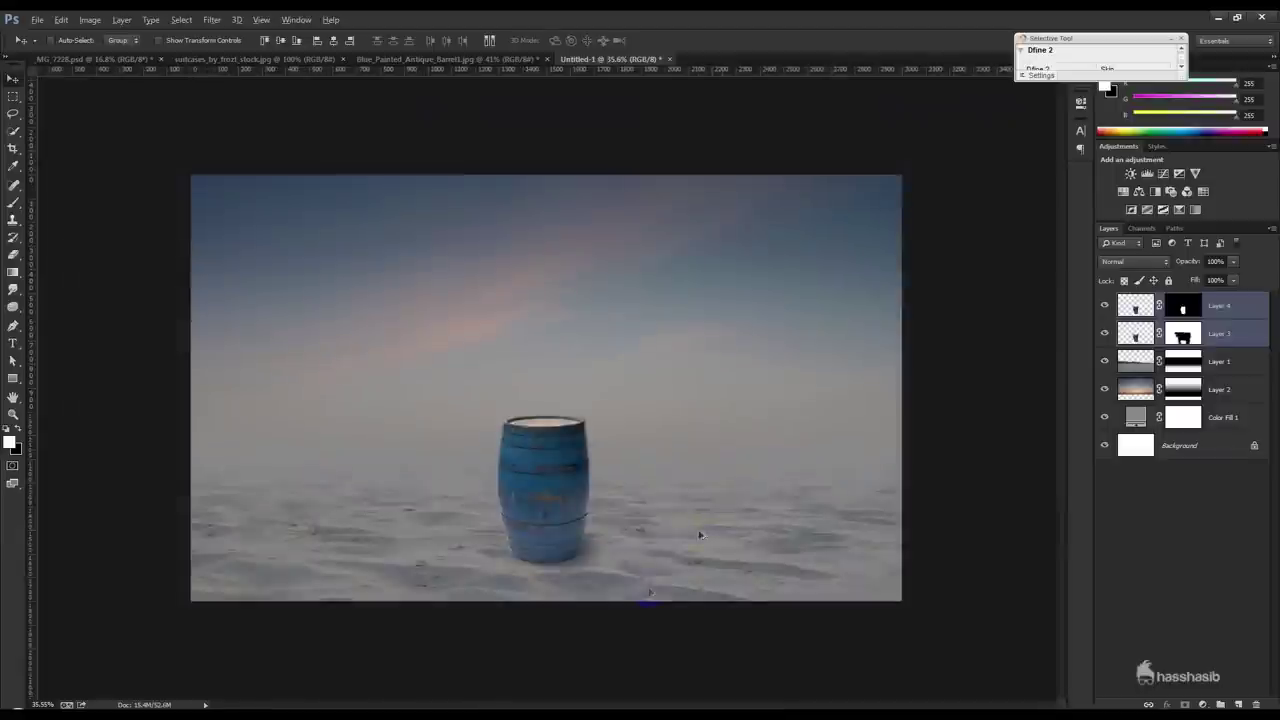
pyautogui.moveTo(580, 540); pyautogui.dragTo(580, 533)
pyautogui.scroll(3, 580, 574)
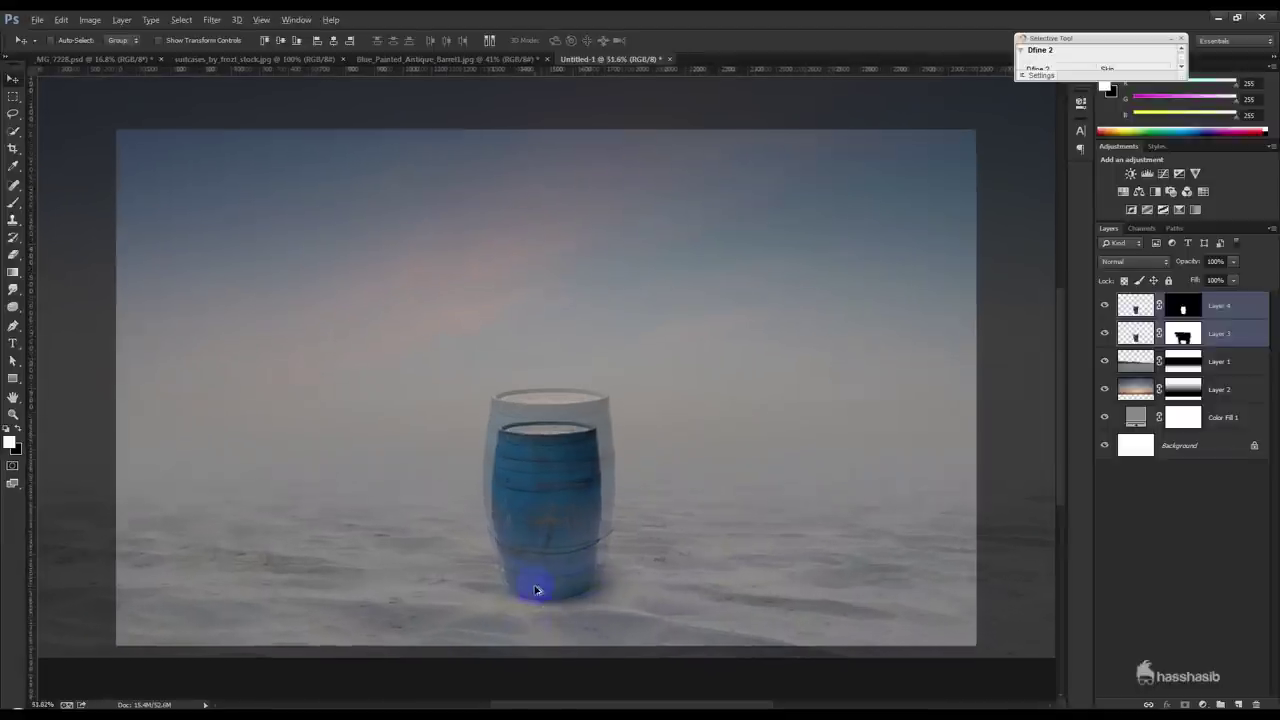
pyautogui.scroll(1, 536, 588)
pyautogui.scroll(1, 603, 486)
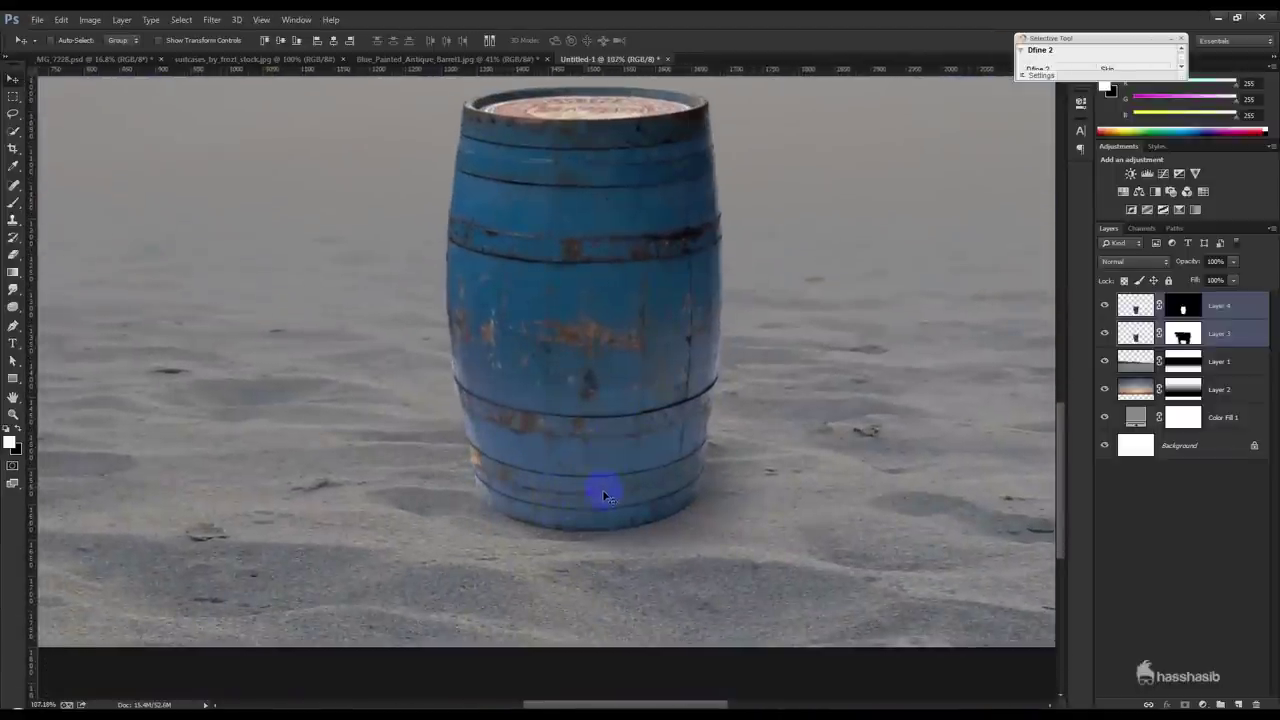
pyautogui.scroll(2, 608, 491)
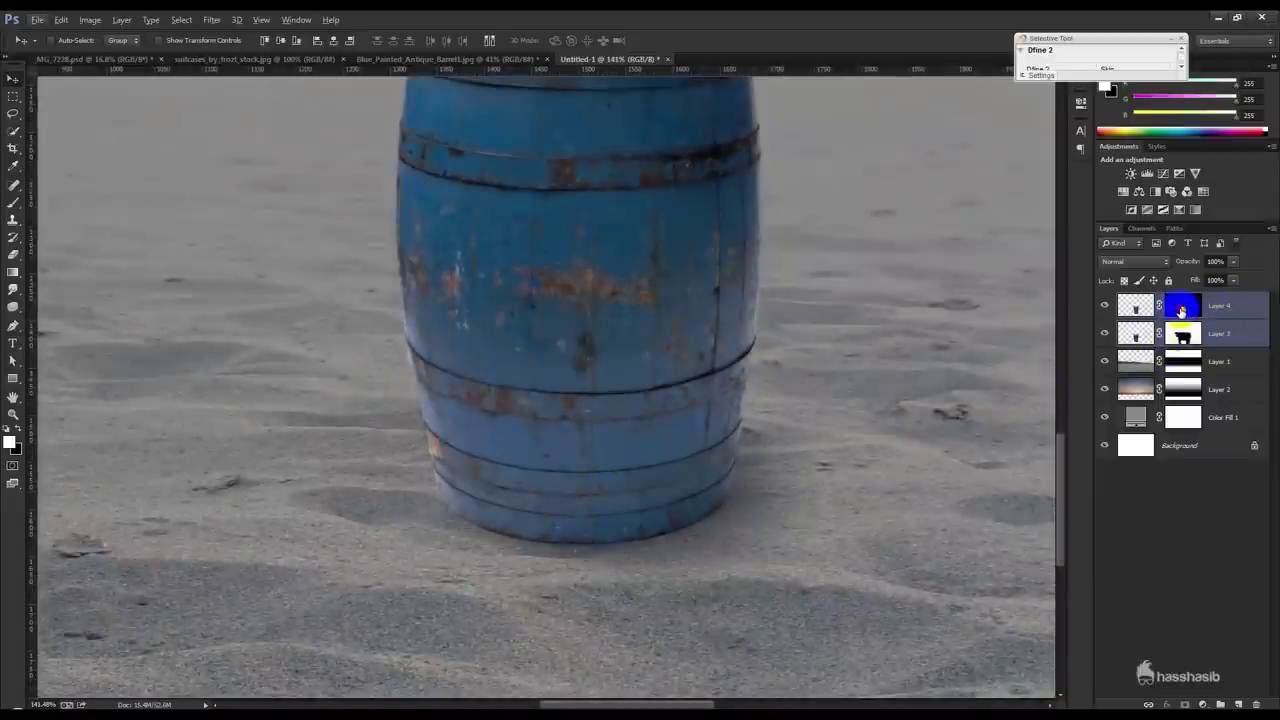
# - Shade the barrel's base by painting the Layer 4 mask with a smaller brush, then fit the view
pyautogui.click(1182, 307)
pyautogui.click(12, 208)
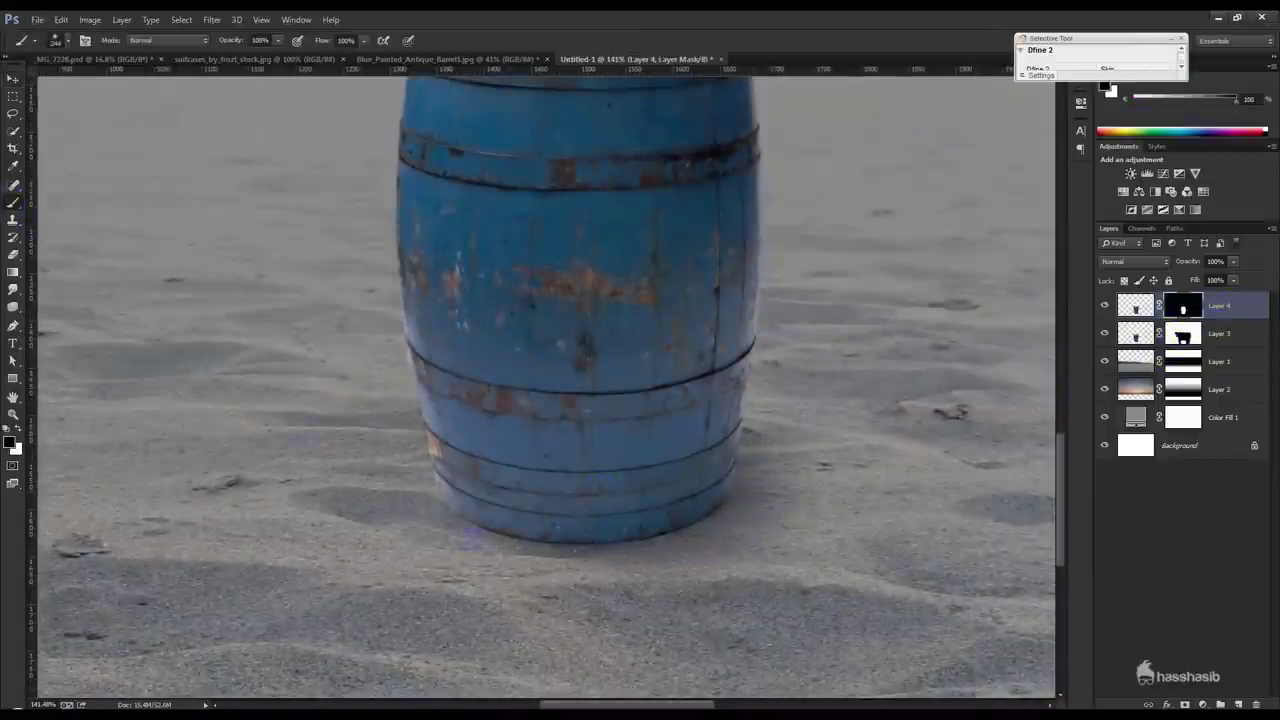
pyautogui.press('[')
pyautogui.moveTo(452, 512); pyautogui.dragTo(478, 528)
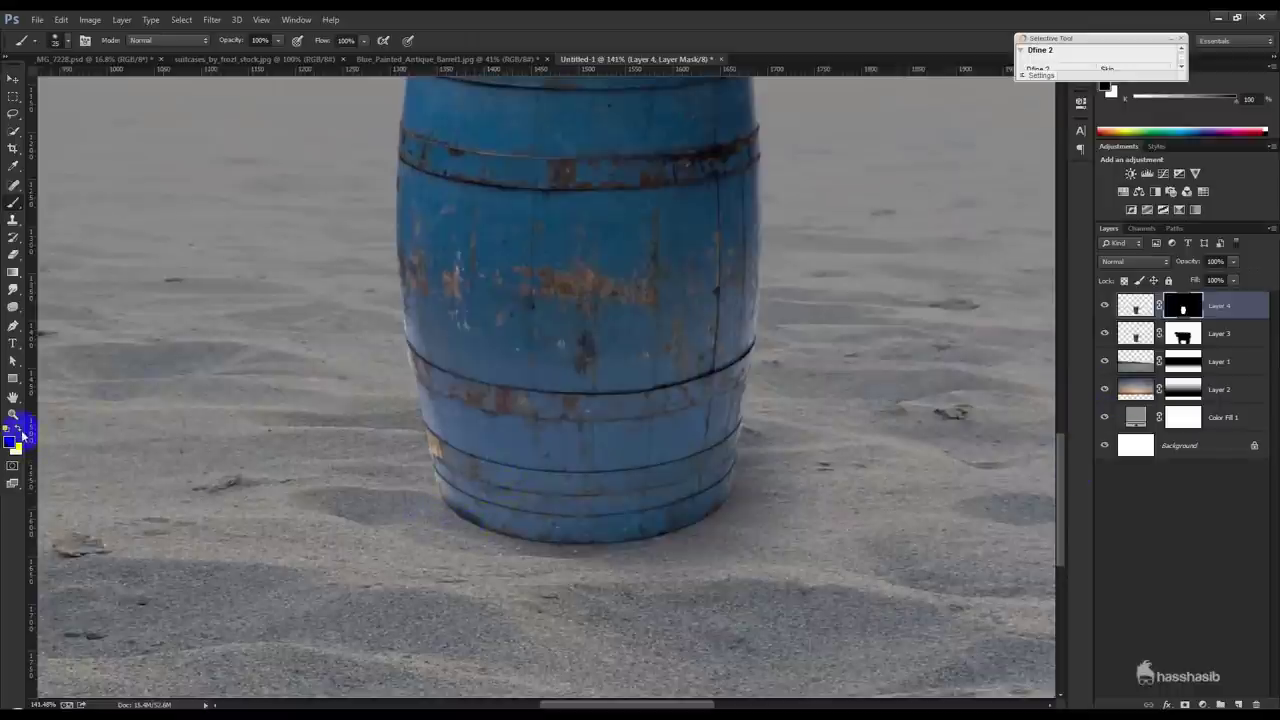
pyautogui.click(1105, 305)
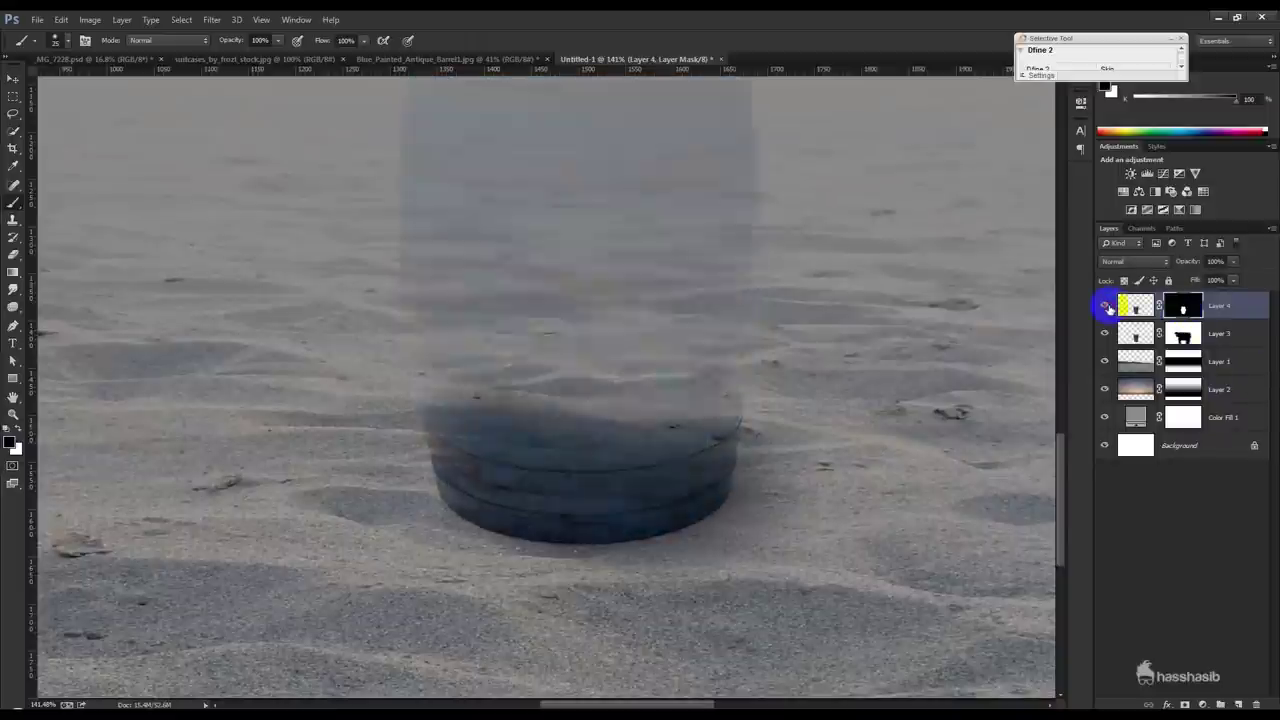
pyautogui.moveTo(440, 502)
pyautogui.mouseDown()
pyautogui.moveTo(480, 523)
pyautogui.moveTo(563, 531)
pyautogui.moveTo(649, 534)
pyautogui.moveTo(739, 516)
pyautogui.moveTo(645, 536)
pyautogui.moveTo(543, 534)
pyautogui.moveTo(445, 501)
pyautogui.mouseUp()
pyautogui.click(1183, 333)
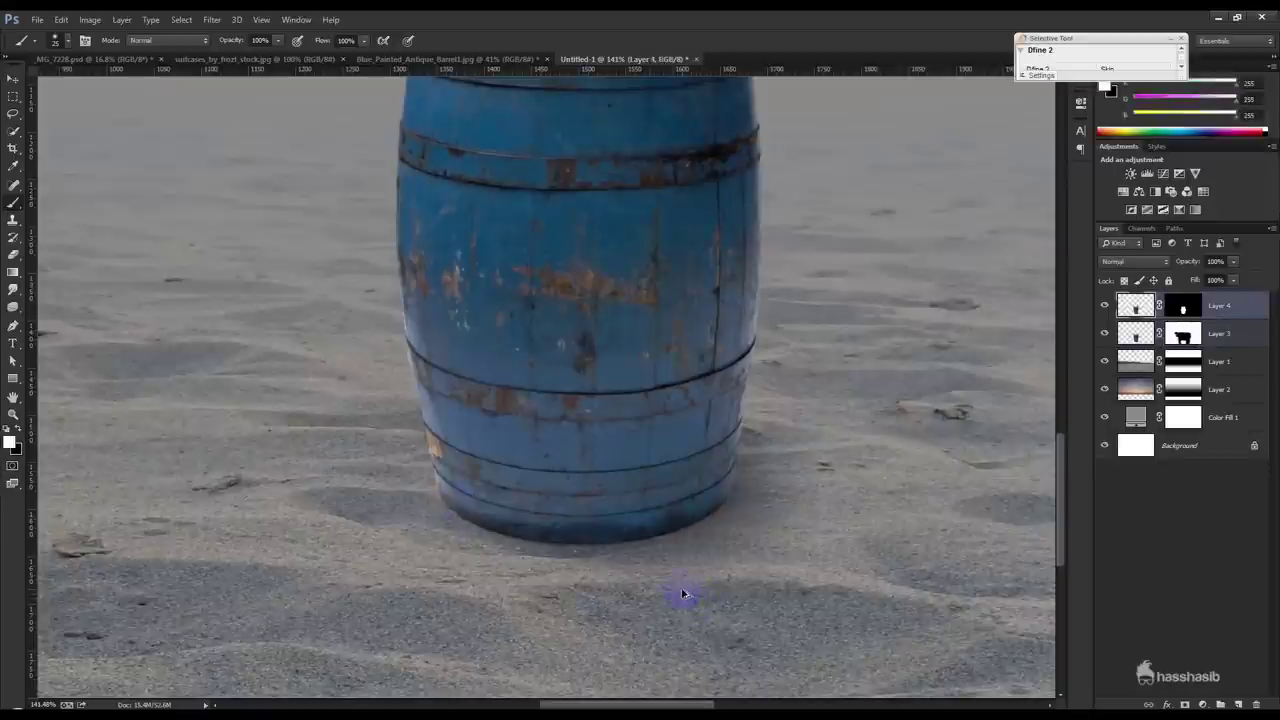
pyautogui.hotkey('ctrl', '0')
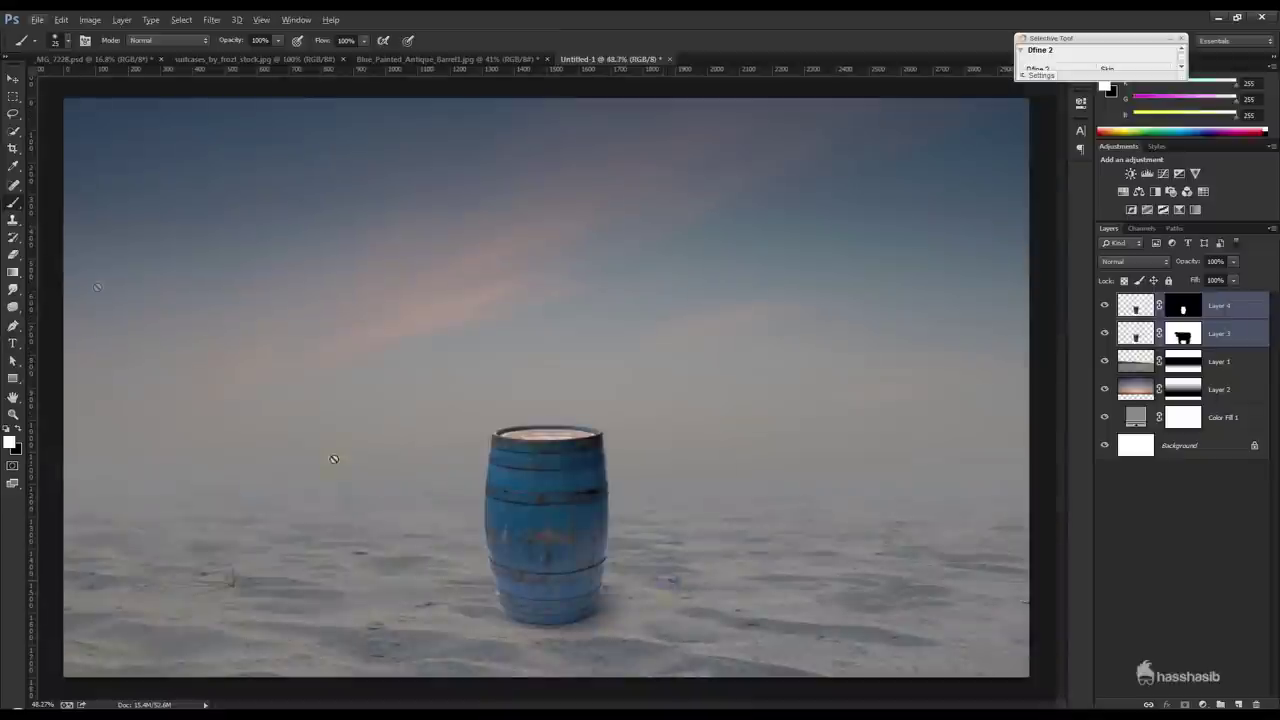
pyautogui.click(13, 78)
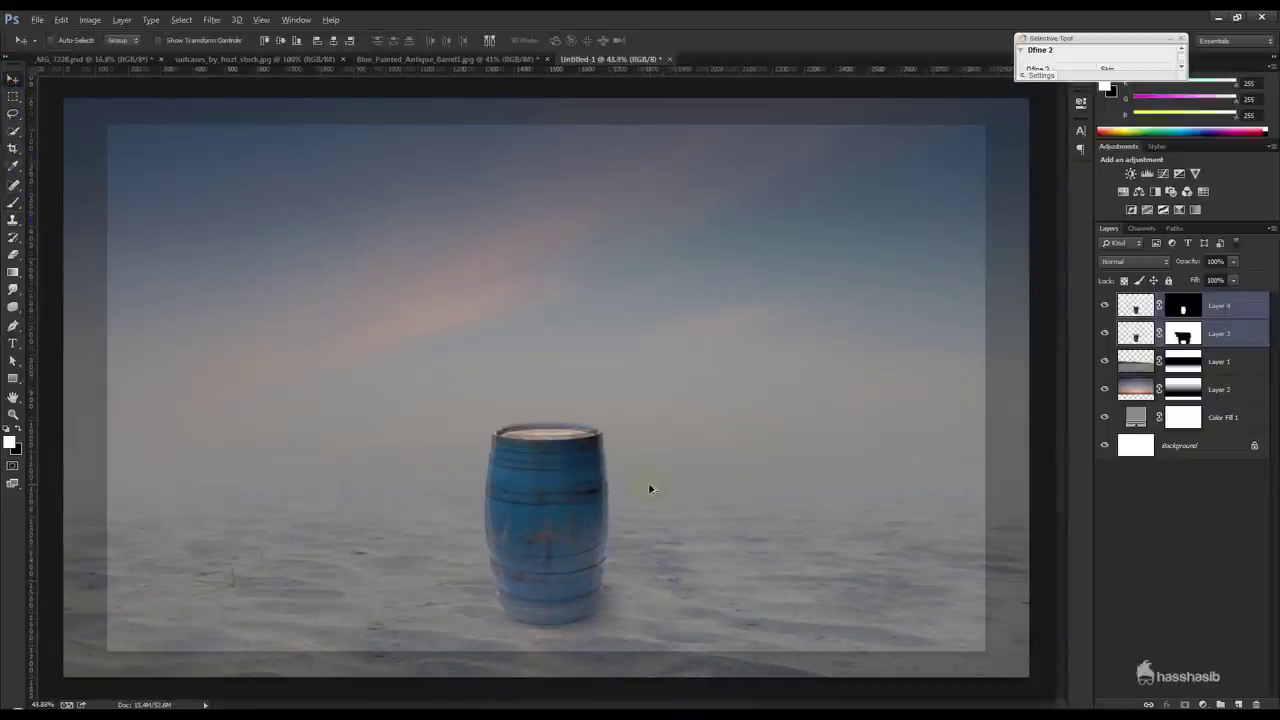
# - Duplicate Layer 1, move Layer 1 copy to the top of the stack, and target its mask
pyautogui.scroll(2, 651, 505)
pyautogui.click(1238, 367)
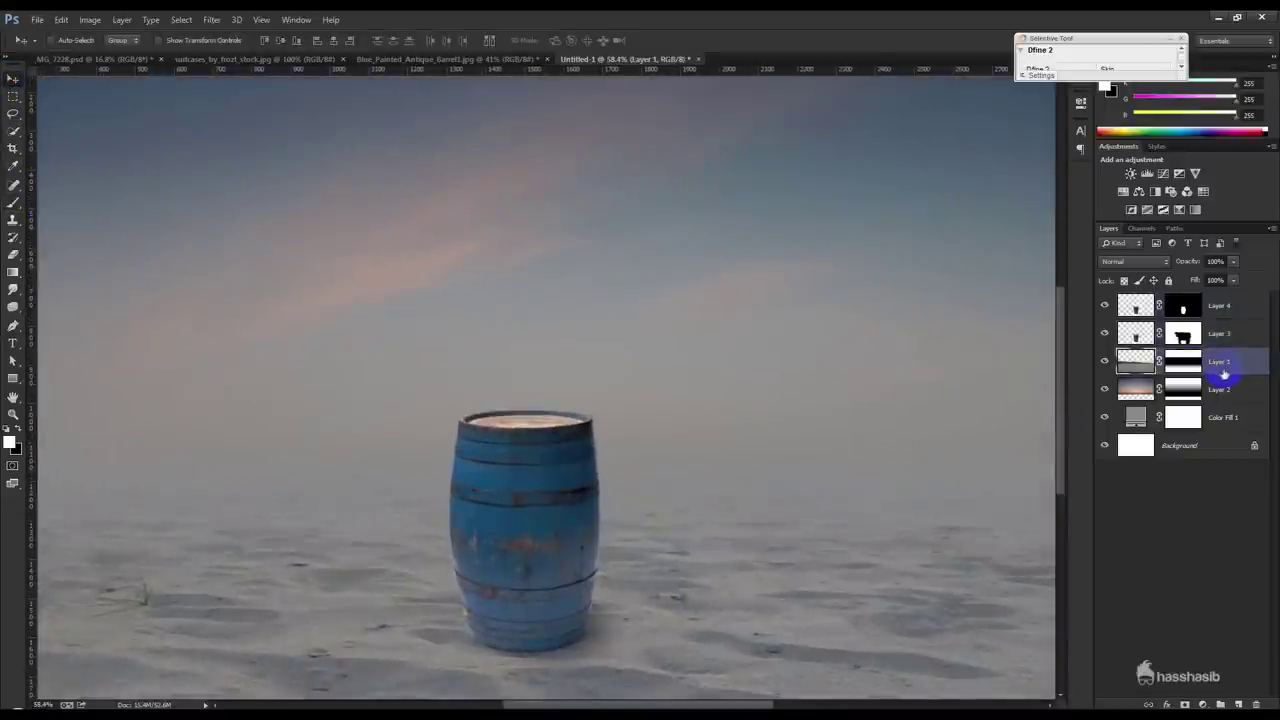
pyautogui.rightClick(1220, 372)
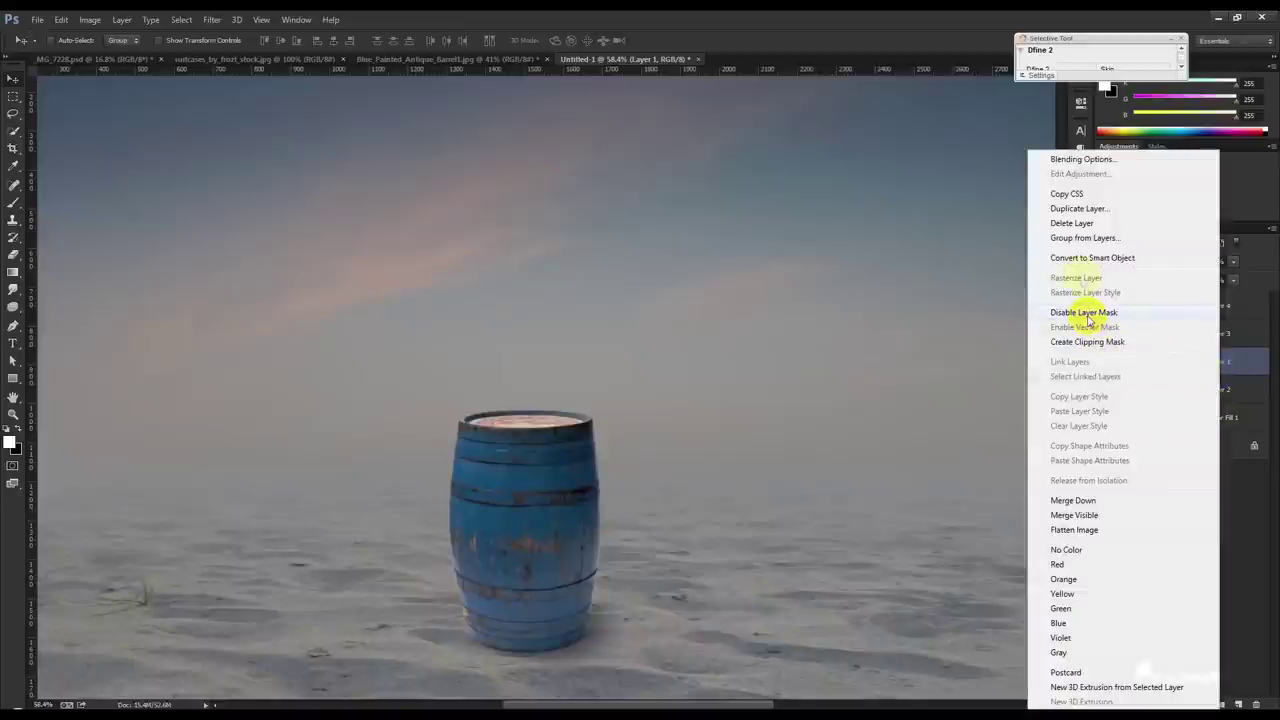
pyautogui.click(1080, 208)
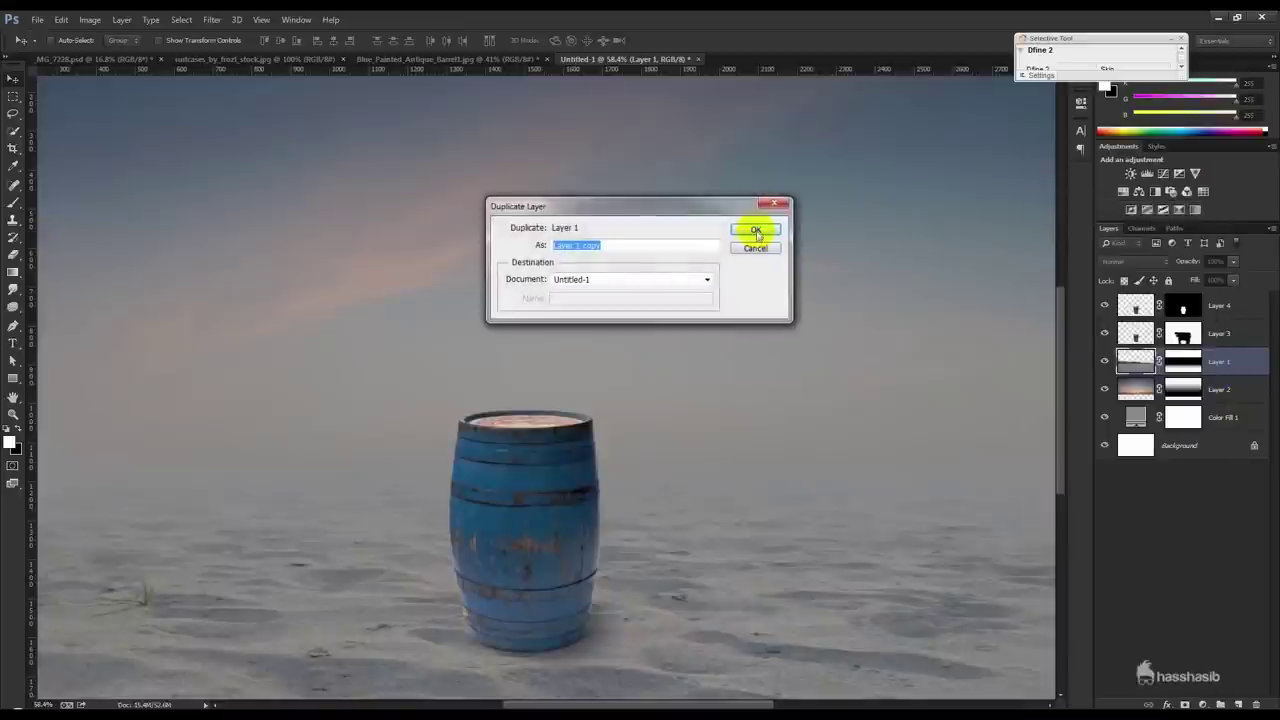
pyautogui.click(757, 231)
pyautogui.moveTo(1222, 362); pyautogui.dragTo(1208, 304)
pyautogui.click(1183, 305)
# - Paint black on the Layer 1 copy mask to reveal the barrel's lower half and bottom edge
pyautogui.click(13, 202)
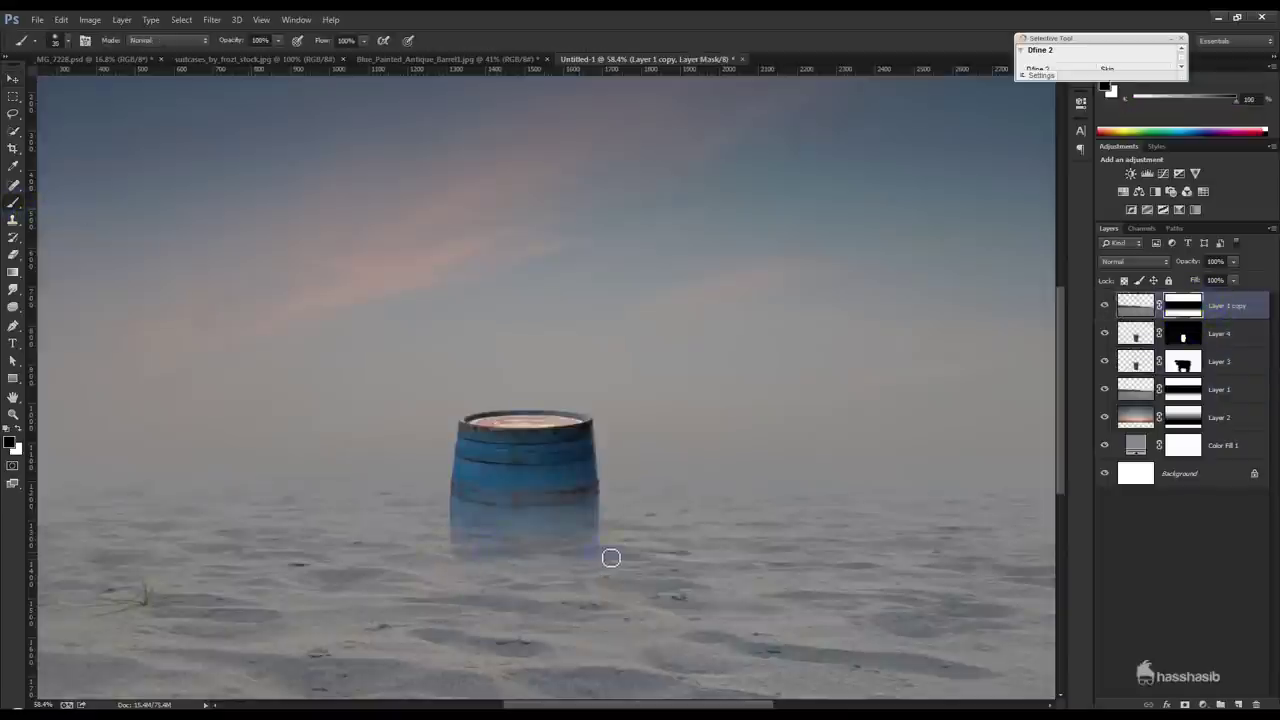
pyautogui.moveTo(571, 541)
pyautogui.mouseDown()
pyautogui.moveTo(443, 543)
pyautogui.moveTo(571, 534)
pyautogui.moveTo(488, 590)
pyautogui.moveTo(458, 582)
pyautogui.mouseUp()
pyautogui.moveTo(495, 625)
pyautogui.mouseDown()
pyautogui.moveTo(471, 627)
pyautogui.moveTo(525, 636)
pyautogui.moveTo(557, 612)
pyautogui.moveTo(586, 614)
pyautogui.moveTo(555, 645)
pyautogui.mouseUp()
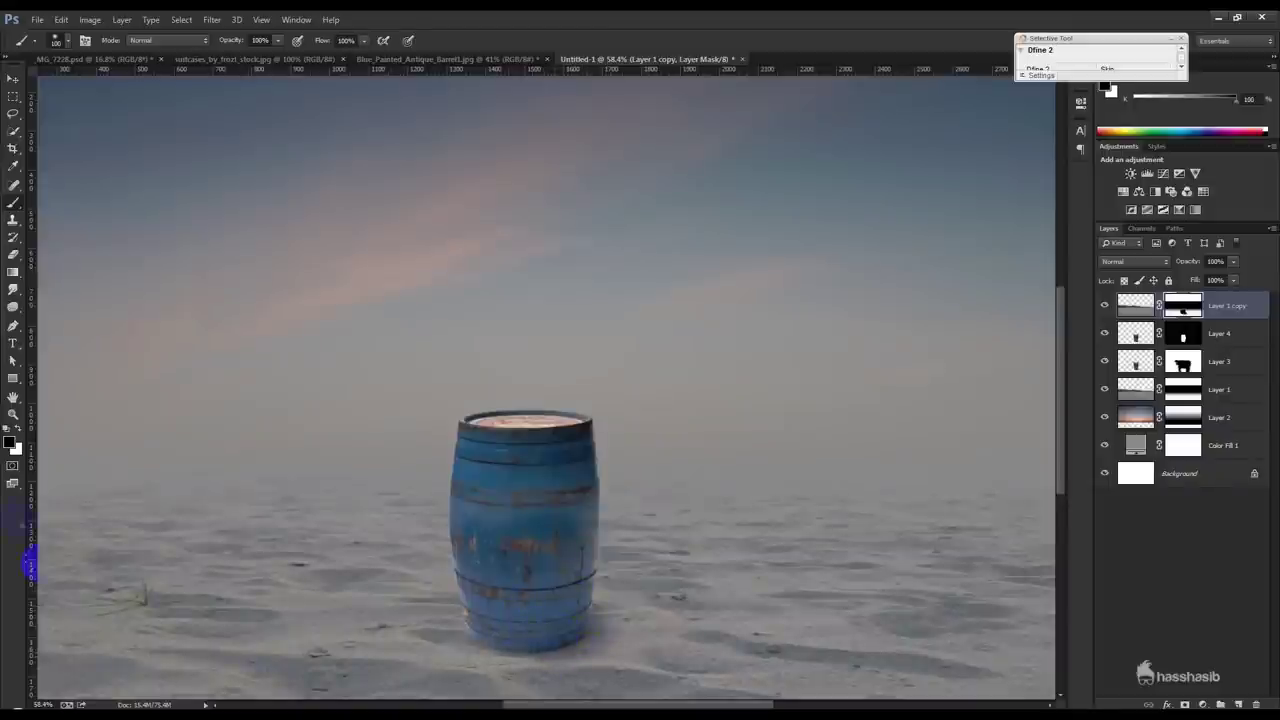
pyautogui.click(17, 428)
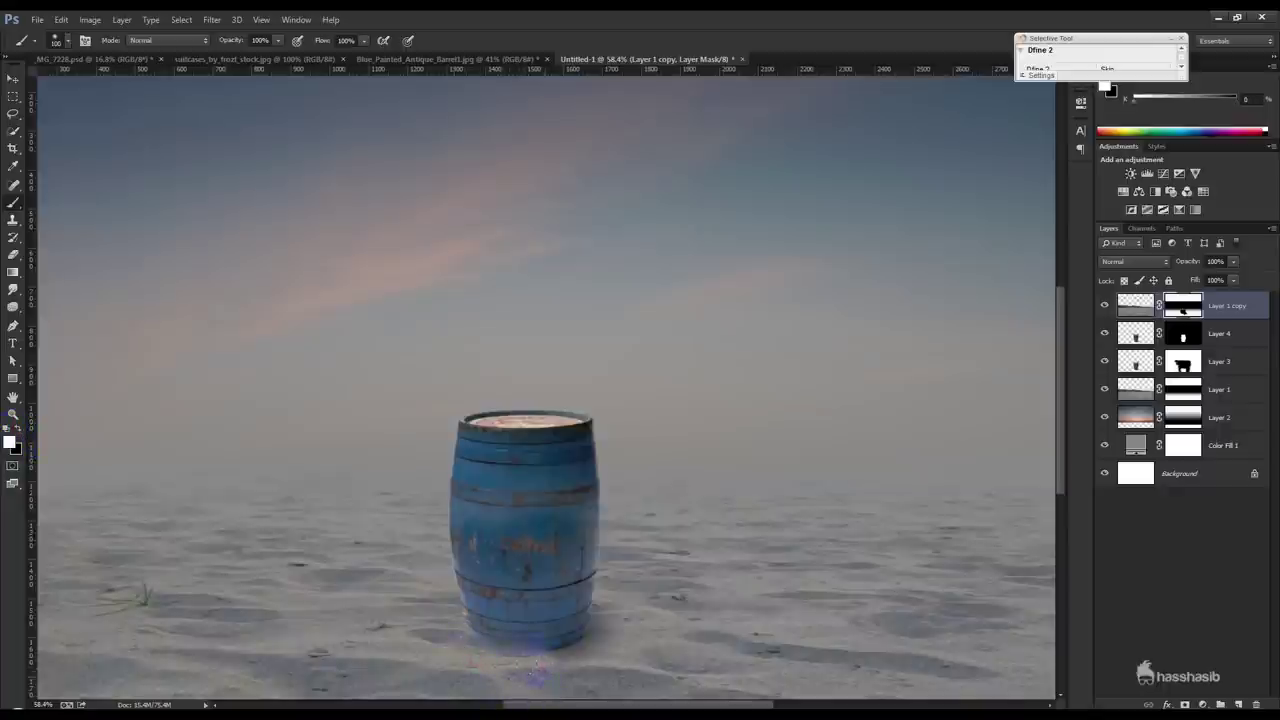
pyautogui.moveTo(538, 647); pyautogui.dragTo(573, 530)
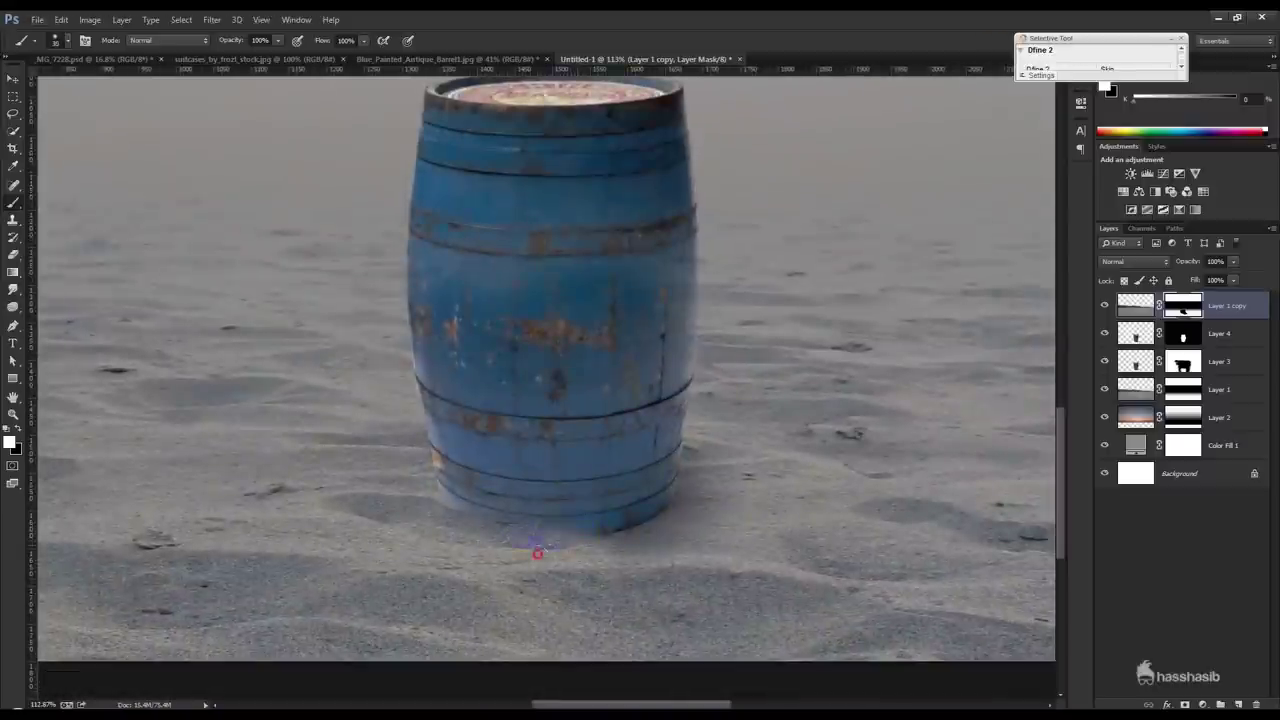
pyautogui.click(20, 428)
pyautogui.click(442, 509)
pyautogui.moveTo(491, 510); pyautogui.dragTo(556, 510)
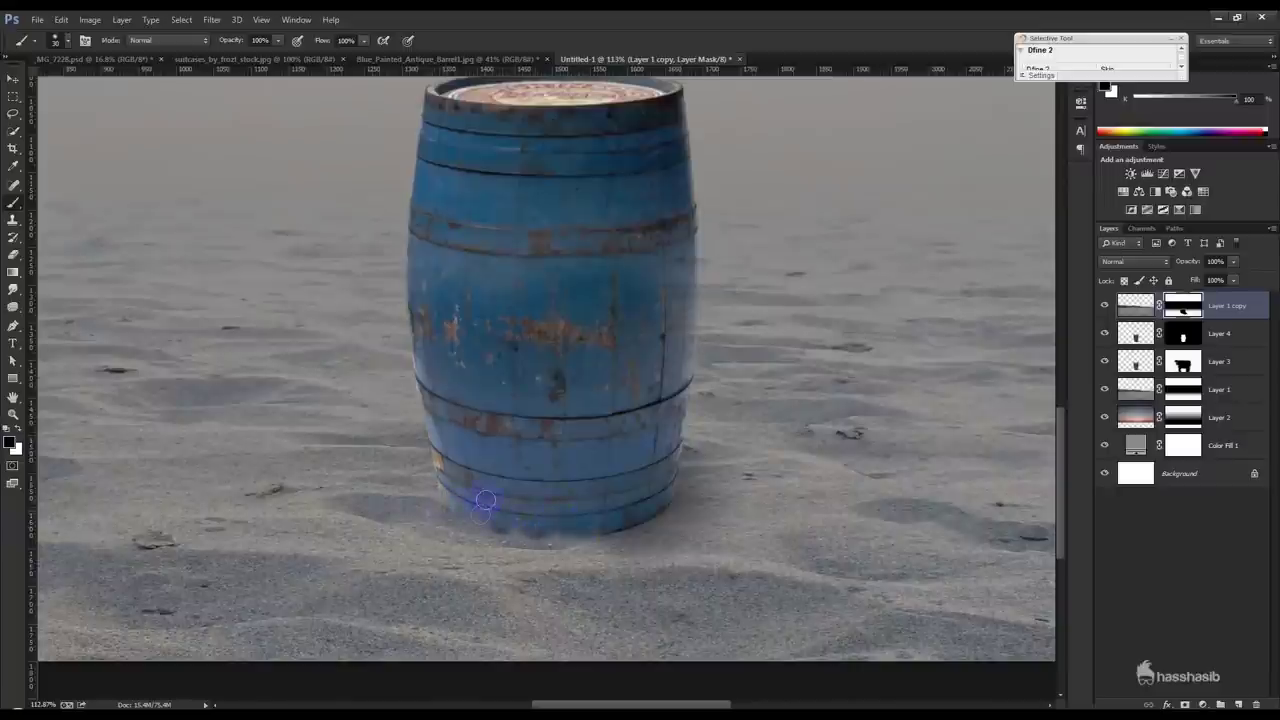
# - Refine the mask along the barrel's base, removing the bluish fringe and haze
pyautogui.click(20, 428)
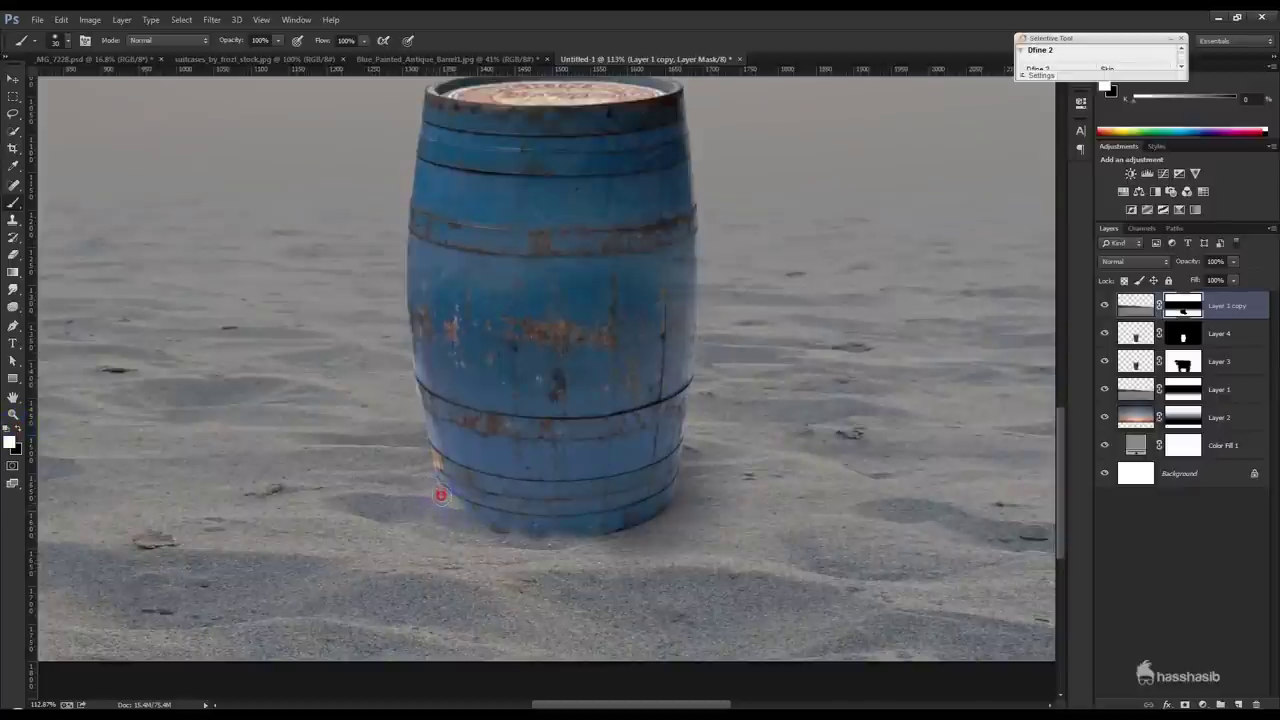
pyautogui.moveTo(571, 529); pyautogui.dragTo(634, 540)
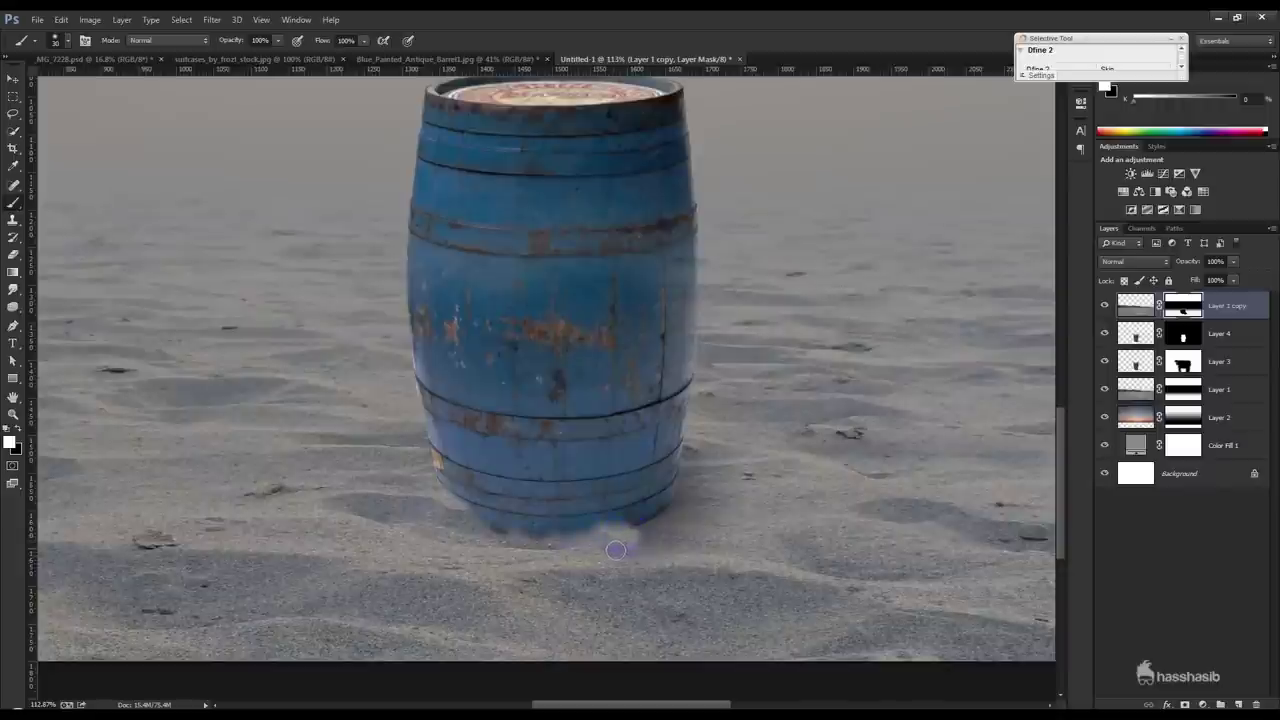
pyautogui.moveTo(634, 562); pyautogui.dragTo(619, 548)
pyautogui.moveTo(536, 536)
pyautogui.mouseDown()
pyautogui.moveTo(450, 533)
pyautogui.moveTo(651, 529)
pyautogui.moveTo(590, 543)
pyautogui.mouseUp()
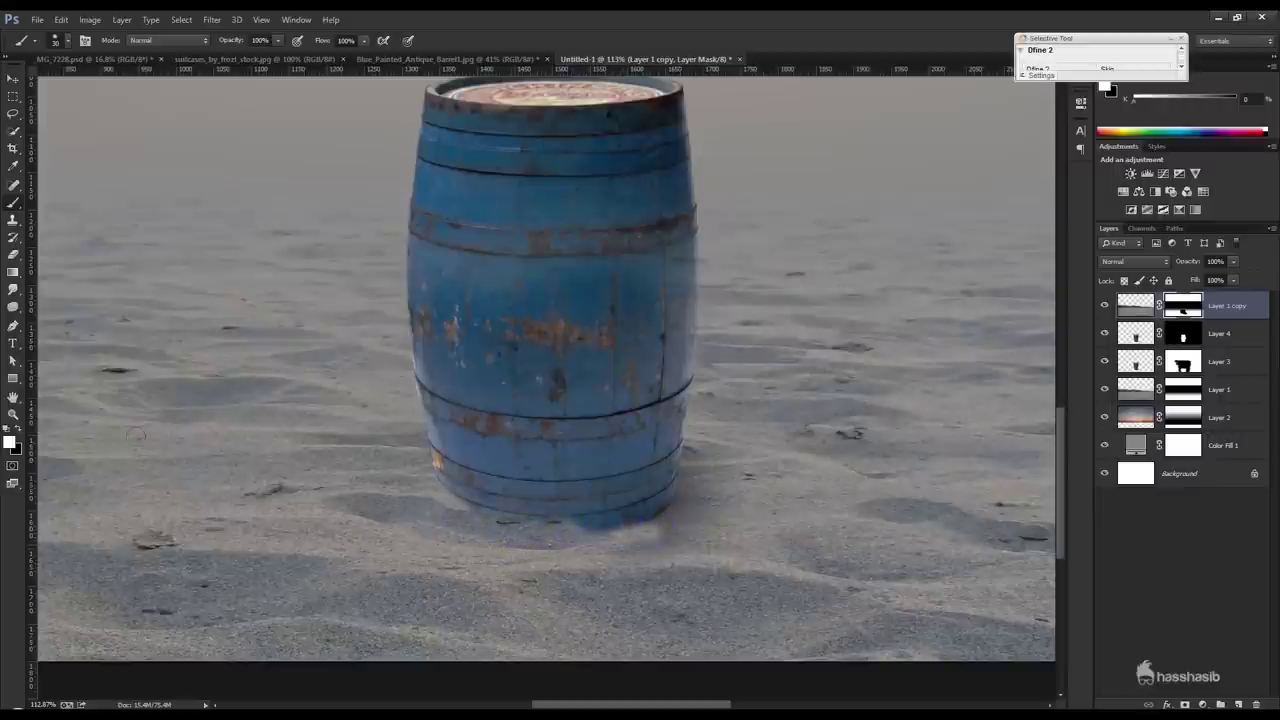
pyautogui.click(17, 428)
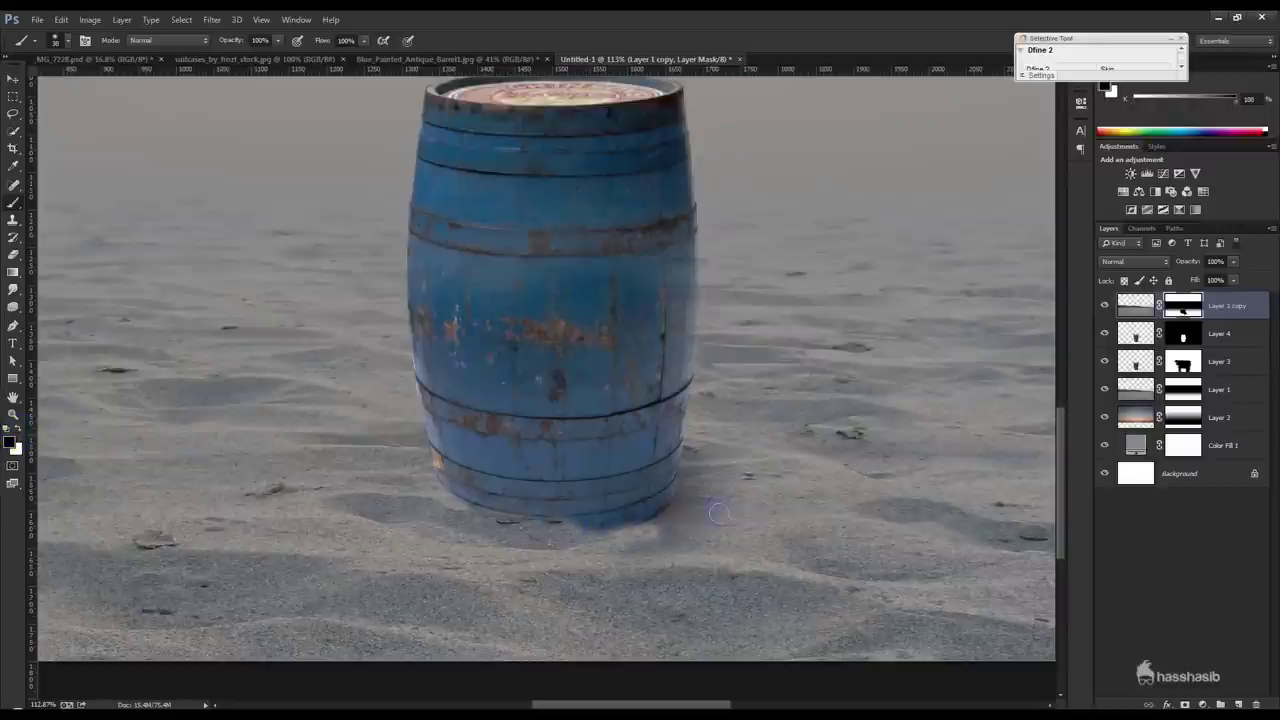
pyautogui.moveTo(664, 512); pyautogui.dragTo(634, 523)
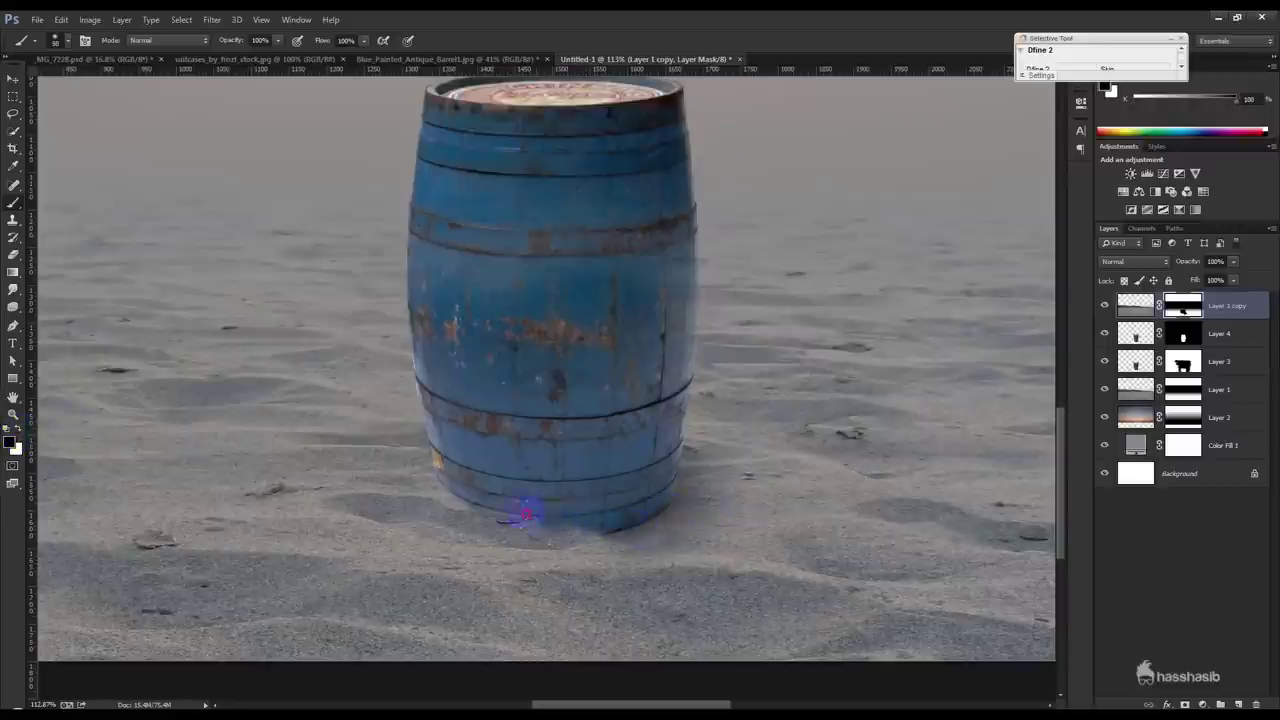
pyautogui.moveTo(722, 495); pyautogui.dragTo(695, 510)
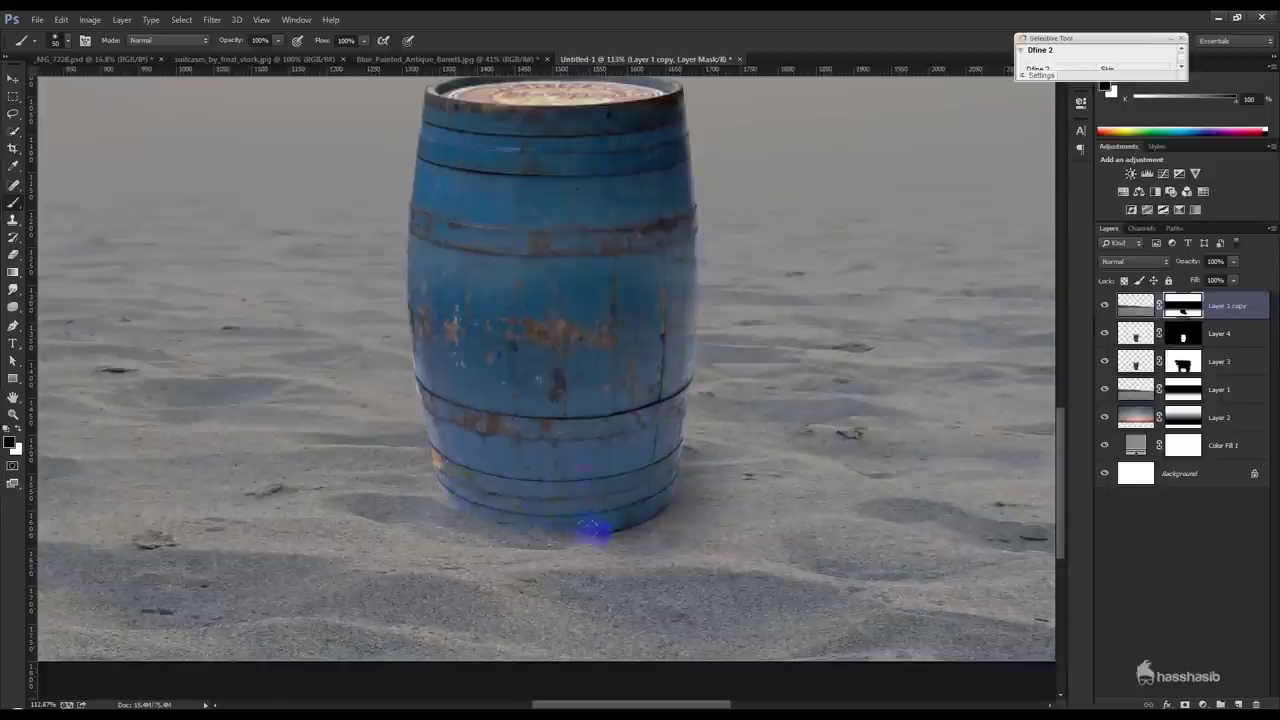
# - Fit the whole image on screen and compare the scene with the fog copy hidden
pyautogui.hotkey('ctrl', '0')
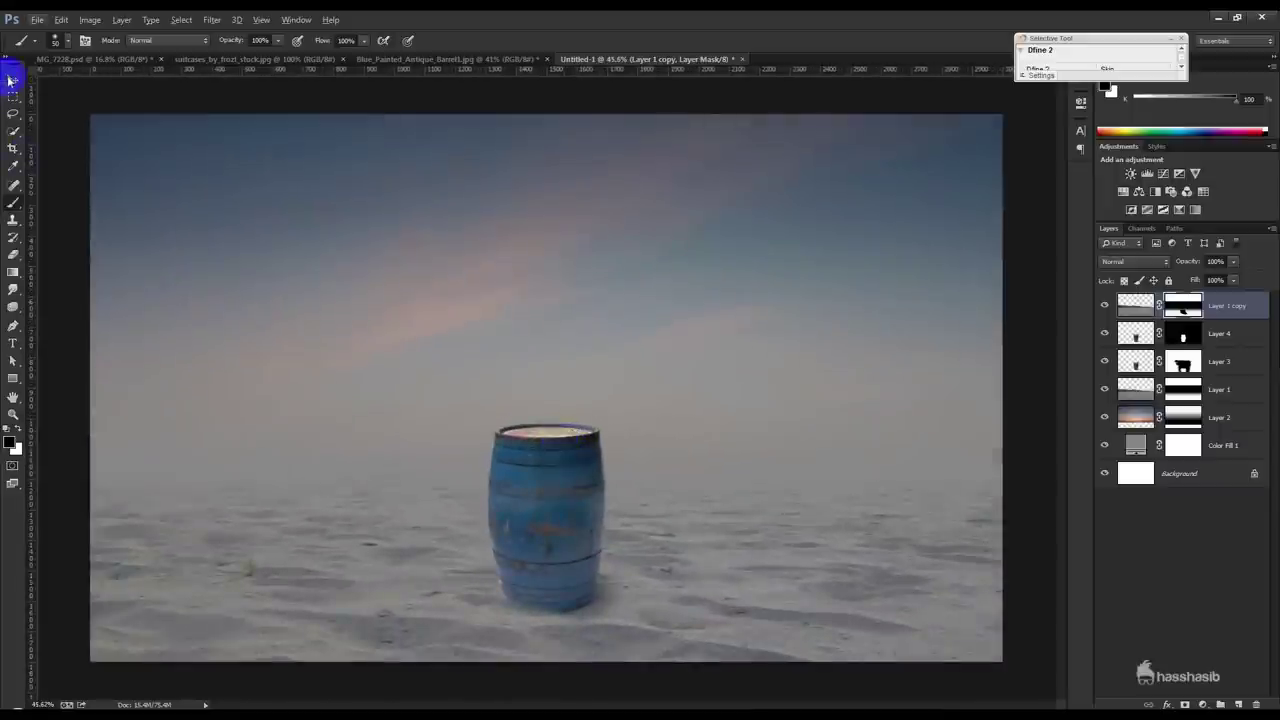
pyautogui.click(11, 79)
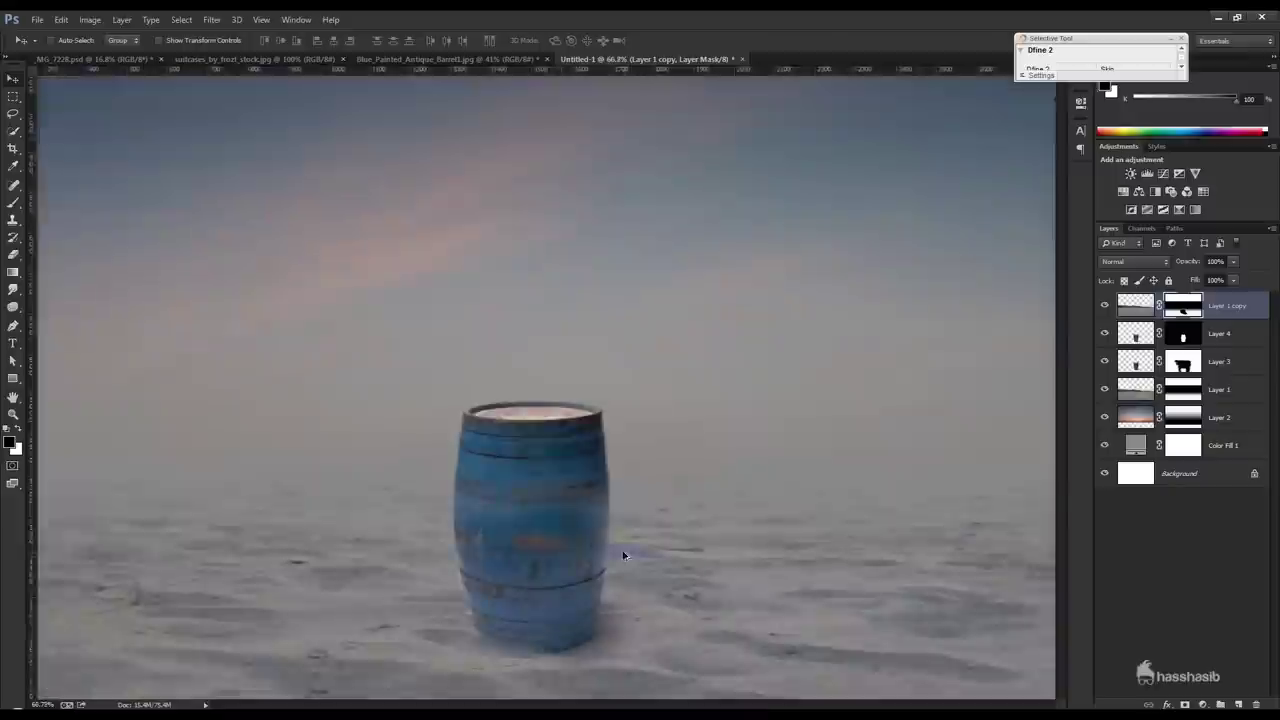
pyautogui.scroll(2, 620, 550)
pyautogui.scroll(1, 620, 550)
pyautogui.scroll(1, 620, 550)
pyautogui.click(1103, 307)
pyautogui.scroll(-3, 543, 419)
pyautogui.scroll(-1, 400, 390)
# - Select the canvas from the top down to the horizon and fill that mask area black
pyautogui.press('m')
pyautogui.moveTo(200, 170); pyautogui.dragTo(963, 510)
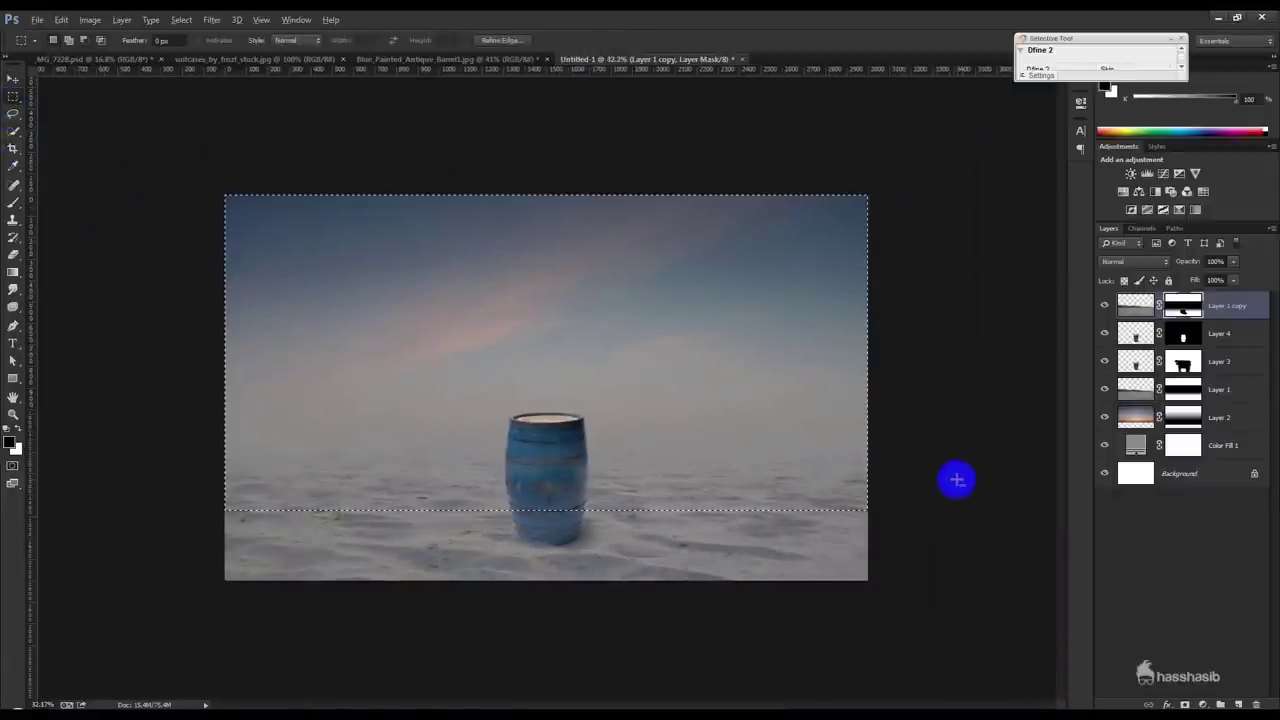
pyautogui.hotkey('alt', 'BackSpace')
pyautogui.click(957, 480)
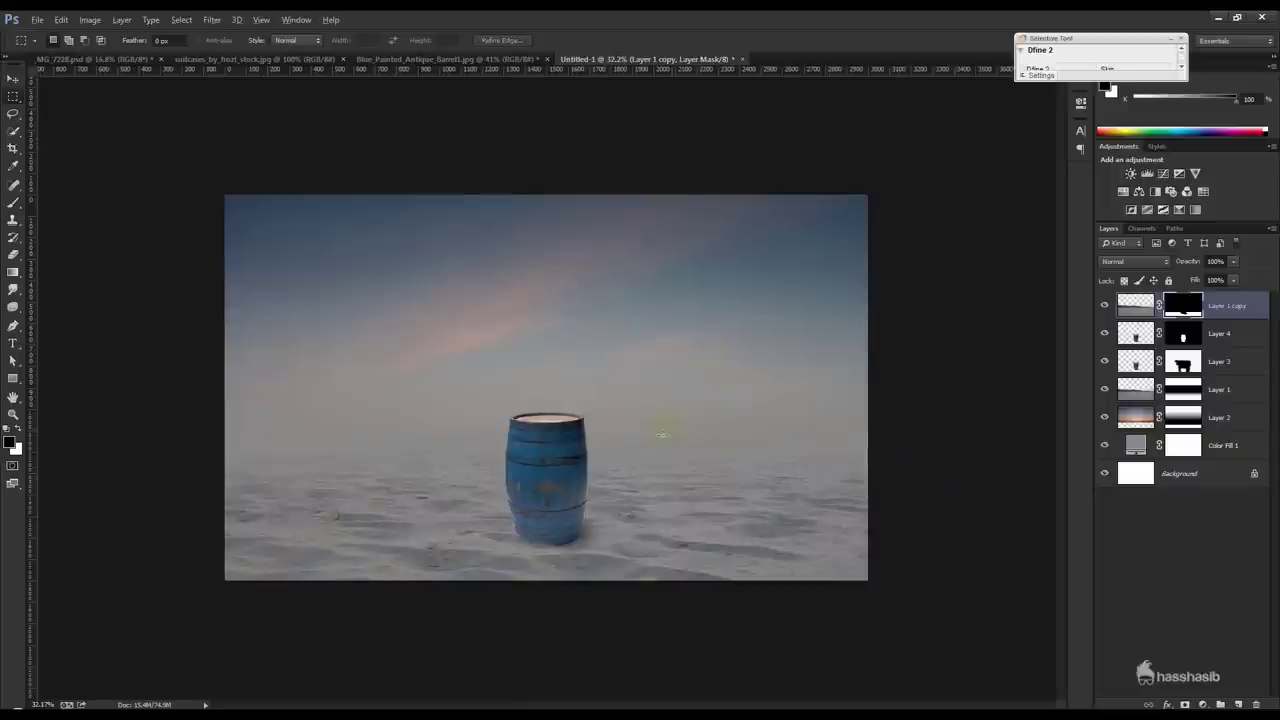
pyautogui.scroll(2, 662, 433)
pyautogui.scroll(1, 662, 433)
# - Drag the cut-out man from _MG_7228.psd into the Untitled-1 barrel composite
pyautogui.click(13, 78)
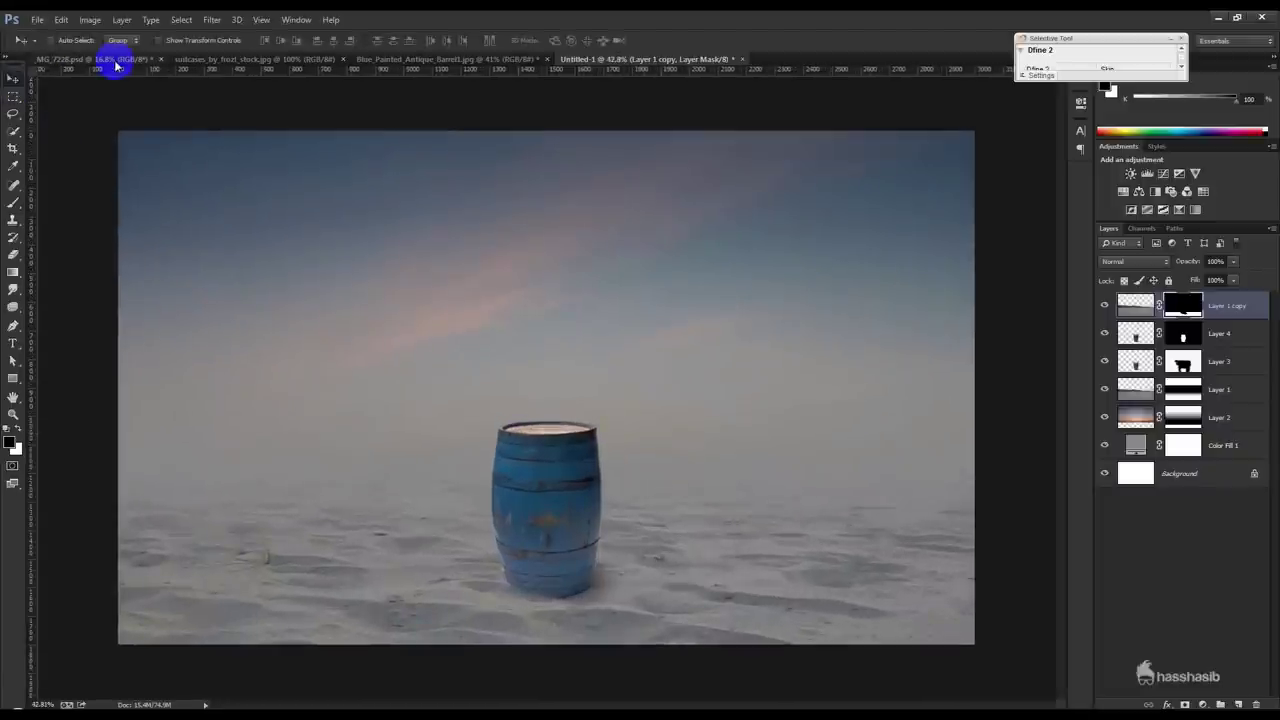
pyautogui.click(116, 64)
pyautogui.click(794, 337)
pyautogui.moveTo(607, 320)
pyautogui.mouseDown()
pyautogui.moveTo(580, 335)
pyautogui.moveTo(668, 348)
pyautogui.mouseUp()
# - Convert the man's layer to a smart object and shrink him proportionally onto the barrel
pyautogui.rightClick(1195, 305)
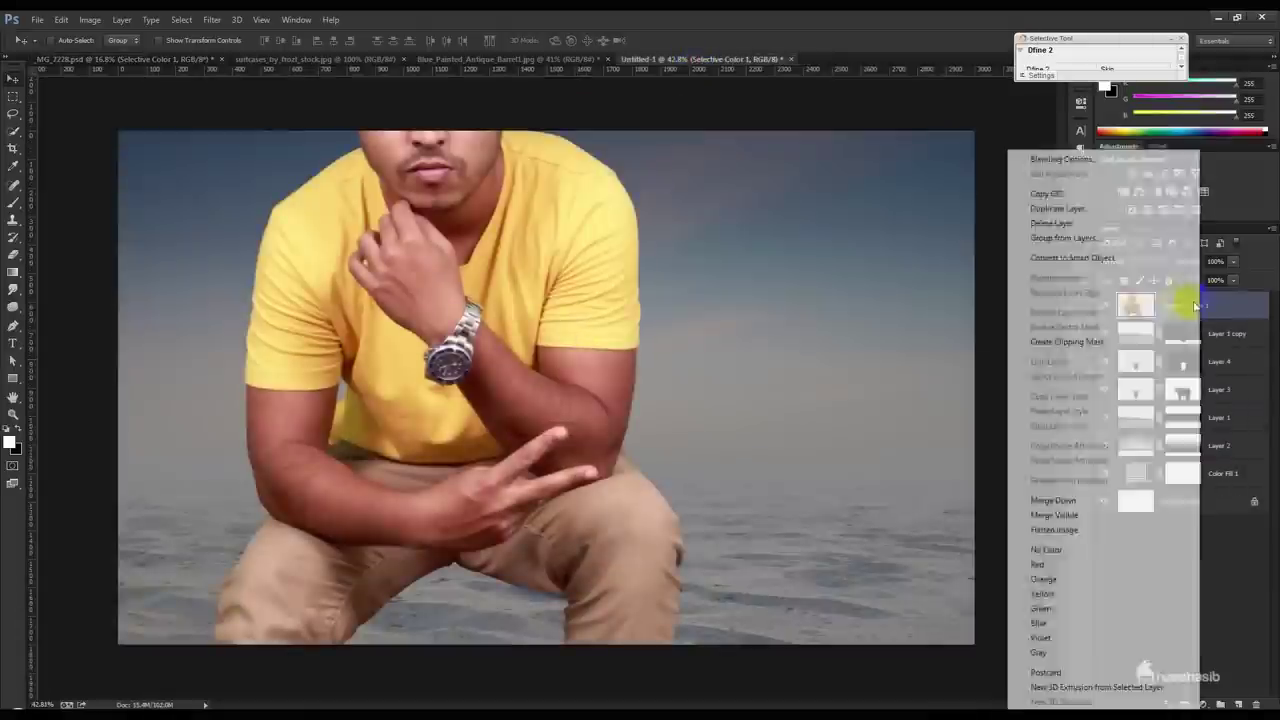
pyautogui.click(1094, 254)
pyautogui.hotkey('ctrl', 't')
pyautogui.click(237, 42)
pyautogui.moveTo(189, 40); pyautogui.dragTo(143, 71)
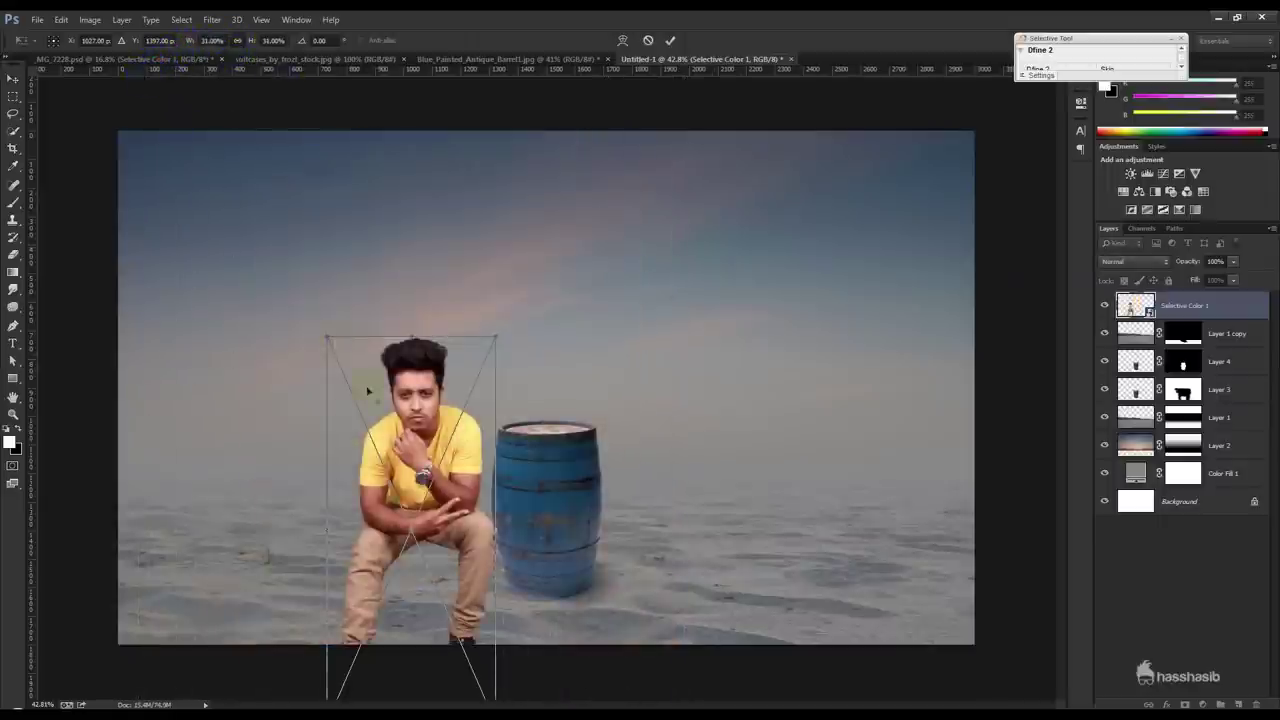
pyautogui.moveTo(367, 390); pyautogui.dragTo(490, 280)
# - Fine-tune the man's scale to about 30% and his seat on the barrel, then apply
pyautogui.moveTo(620, 603); pyautogui.dragTo(628, 648)
pyautogui.moveTo(583, 550); pyautogui.dragTo(582, 579)
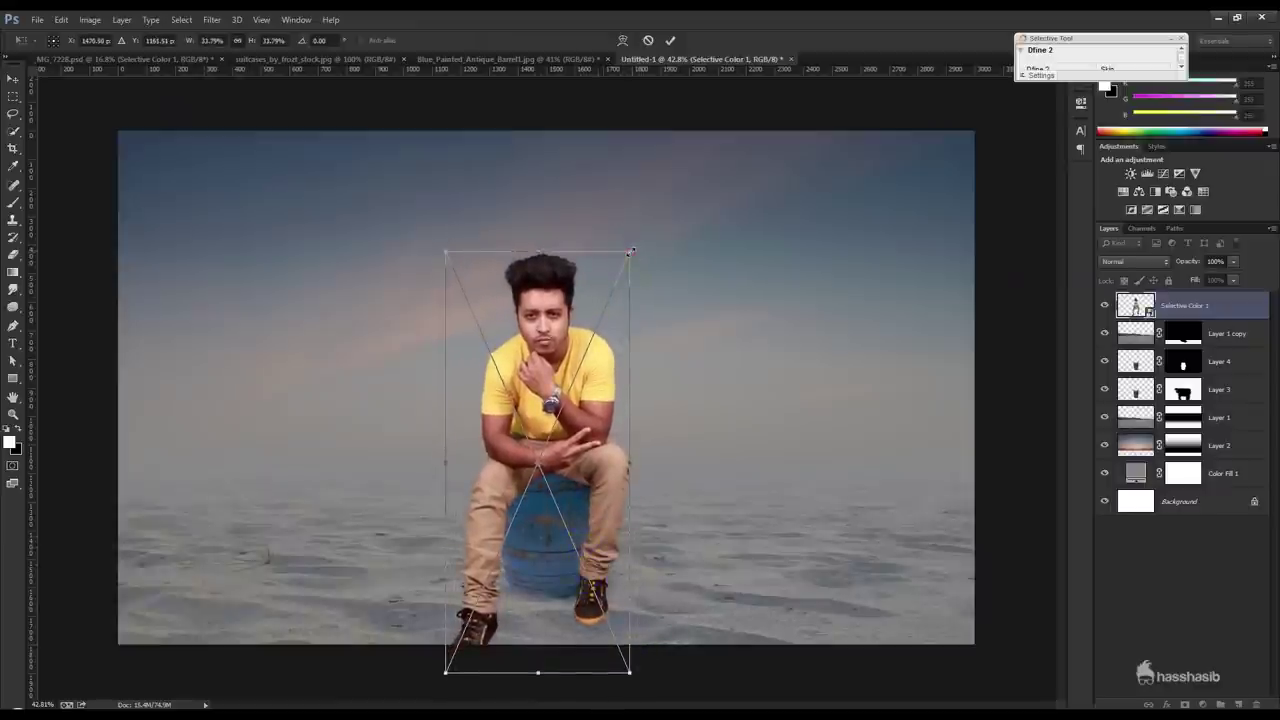
pyautogui.moveTo(630, 252); pyautogui.dragTo(613, 286)
pyautogui.moveTo(534, 430); pyautogui.dragTo(541, 379)
pyautogui.moveTo(619, 237)
pyautogui.mouseDown()
pyautogui.moveTo(598, 261)
pyautogui.moveTo(610, 272)
pyautogui.moveTo(630, 230)
pyautogui.mouseUp()
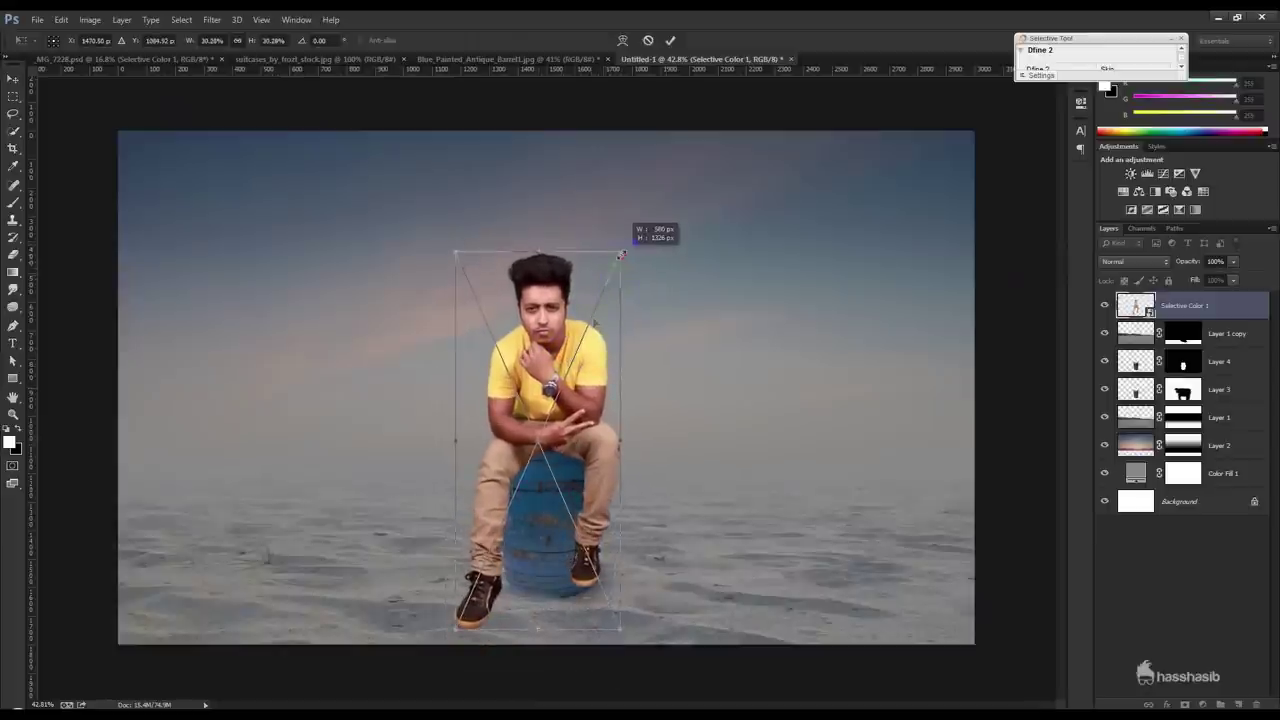
pyautogui.moveTo(566, 396); pyautogui.dragTo(556, 411)
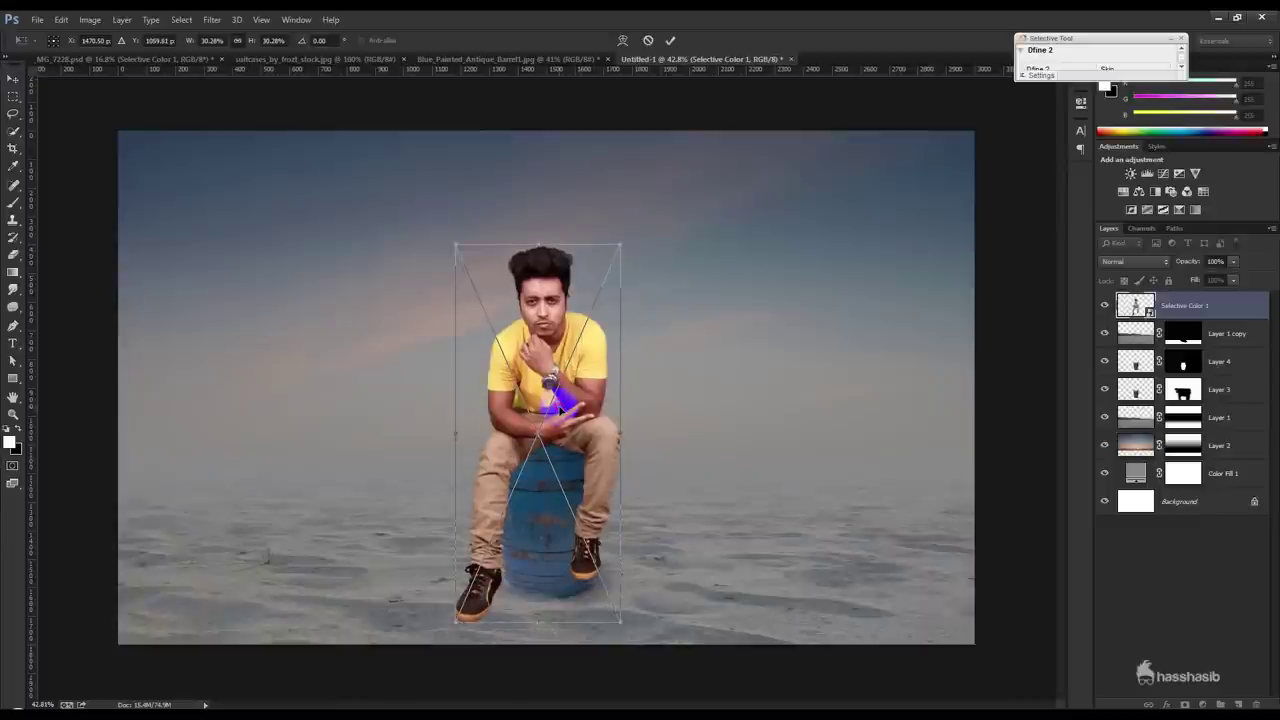
pyautogui.press('Return')
# - Group Layer 4 and Layer 3 into Group 1
pyautogui.click(1230, 370)
pyautogui.keyDown('shift'); pyautogui.click(1227, 397); pyautogui.keyUp('shift')
pyautogui.hotkey('ctrl', 'g')
pyautogui.hotkey('ctrl', 't')
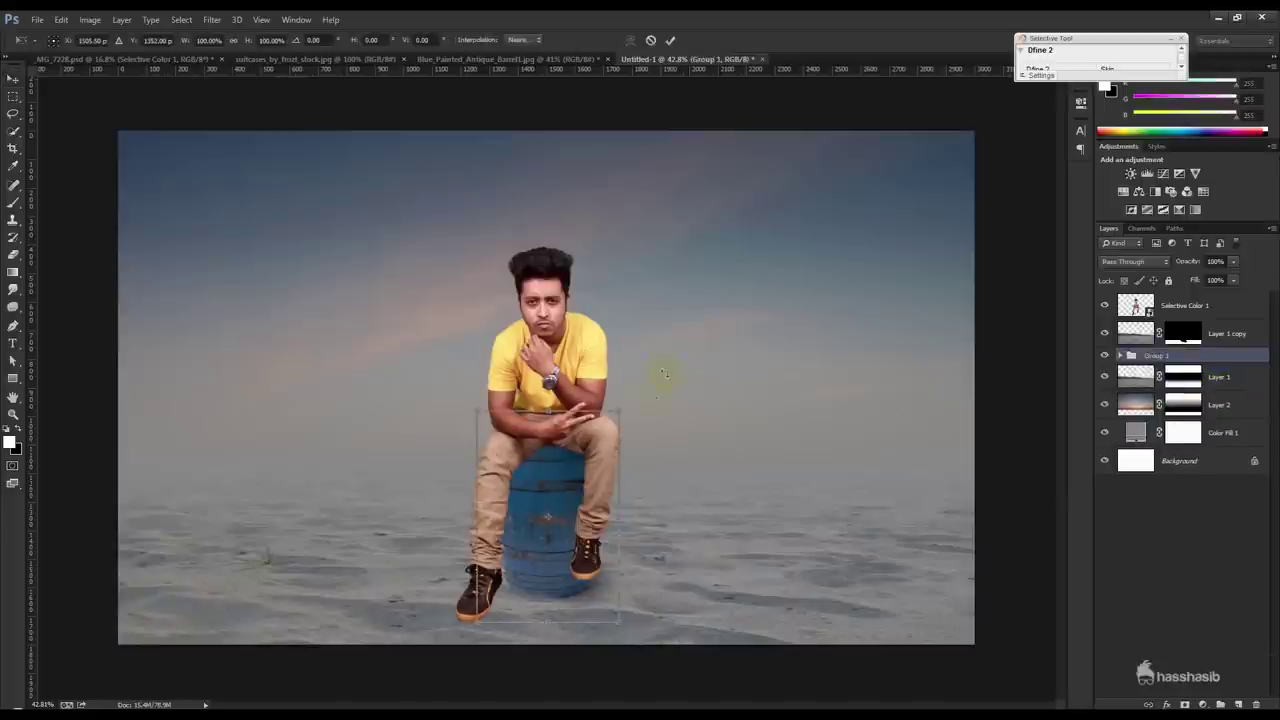
# - Scale the barrel group to about 85% and reposition it under the man
pyautogui.moveTo(620, 408); pyautogui.dragTo(607, 430)
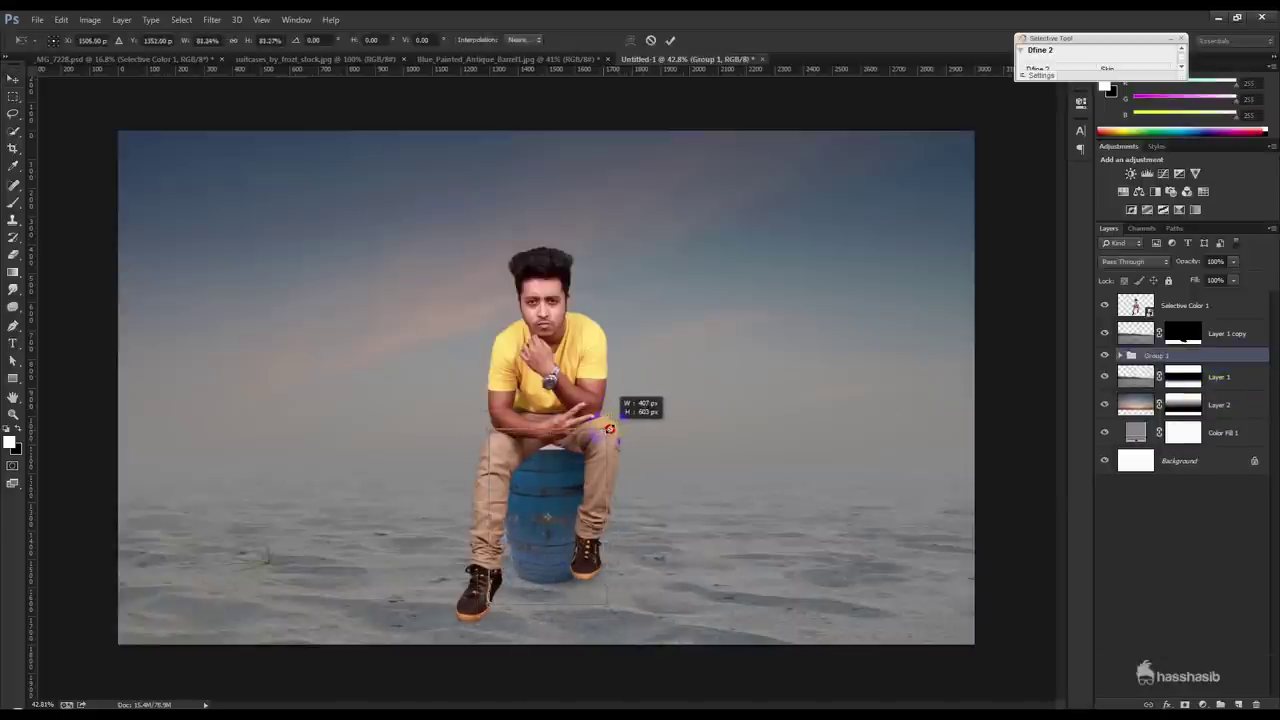
pyautogui.moveTo(578, 497); pyautogui.dragTo(580, 490)
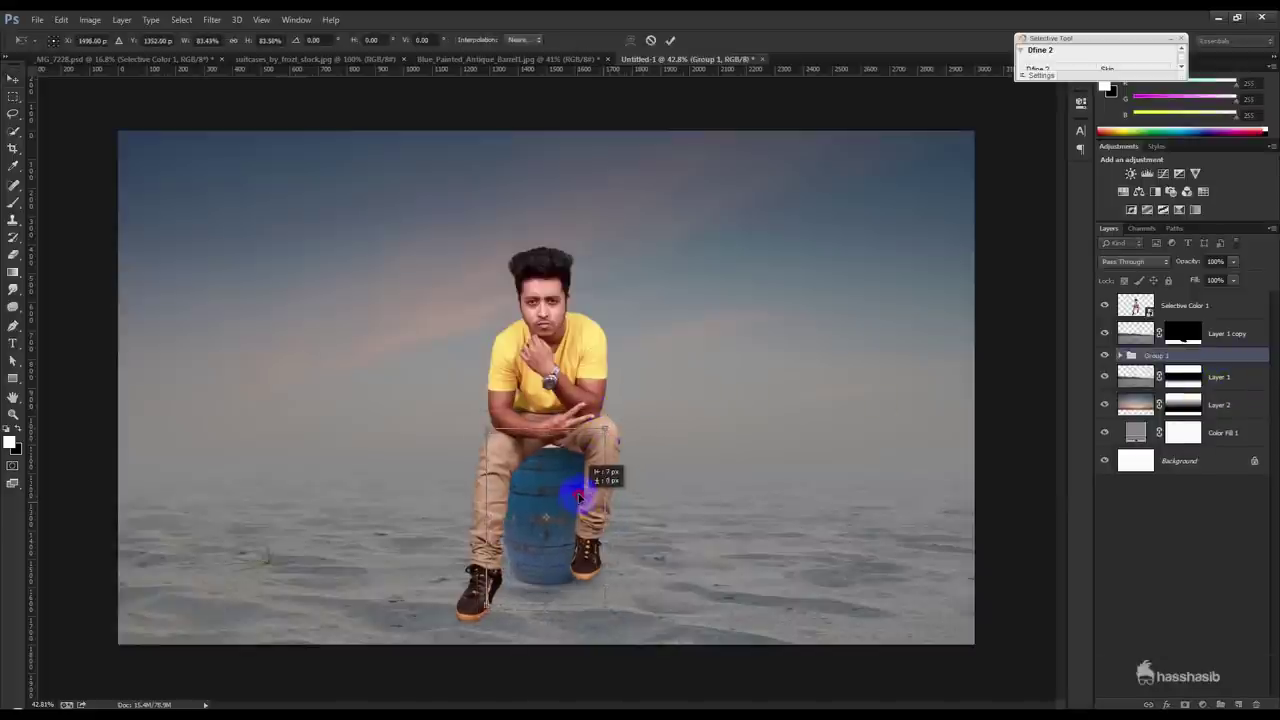
pyautogui.moveTo(580, 490); pyautogui.dragTo(594, 470)
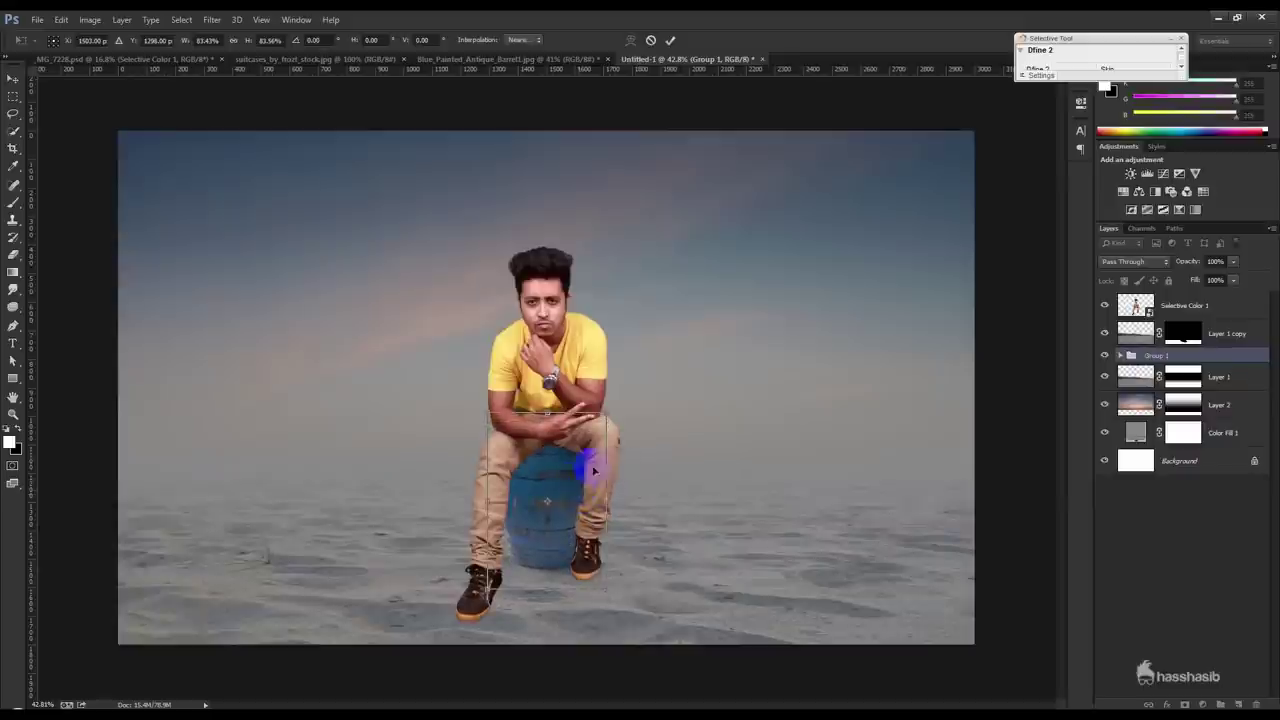
pyautogui.moveTo(606, 410)
pyautogui.mouseDown()
pyautogui.moveTo(625, 421)
pyautogui.moveTo(612, 410)
pyautogui.mouseUp()
pyautogui.moveTo(580, 466); pyautogui.dragTo(590, 480)
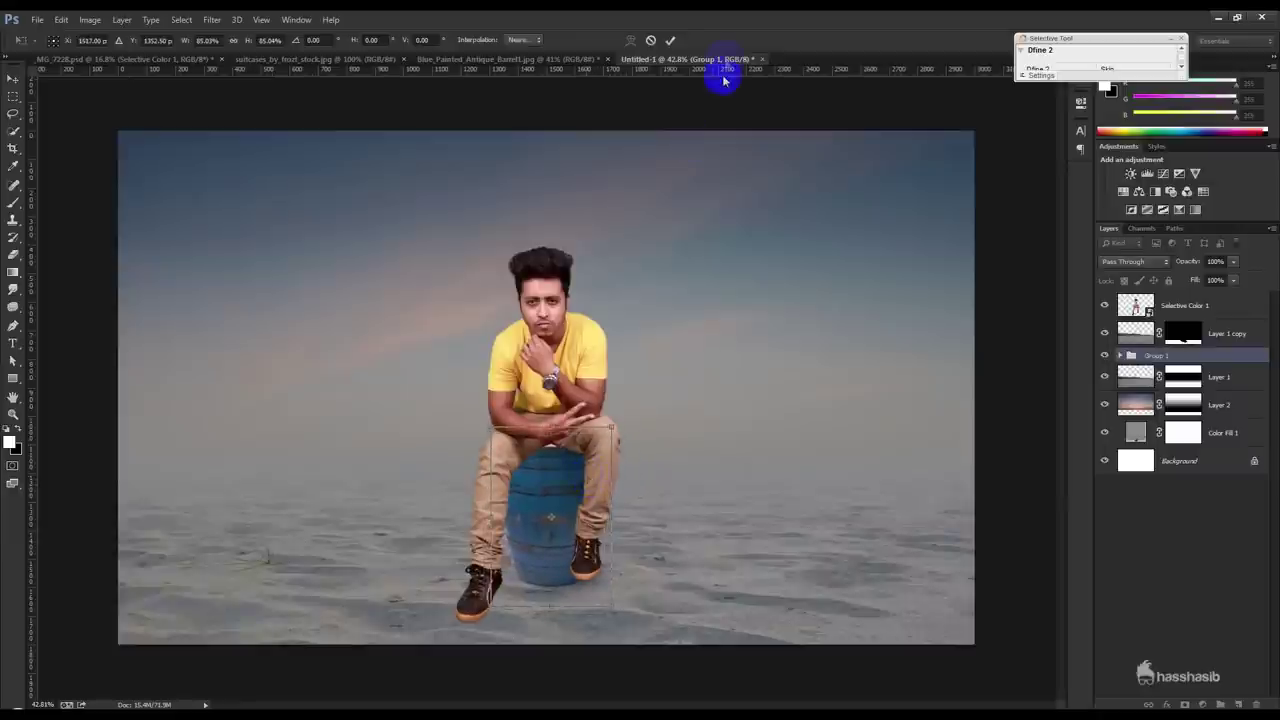
pyautogui.click(669, 40)
# - Toggle the Background layer's visibility in _MG_7228.psd, then return to the composite
pyautogui.click(134, 62)
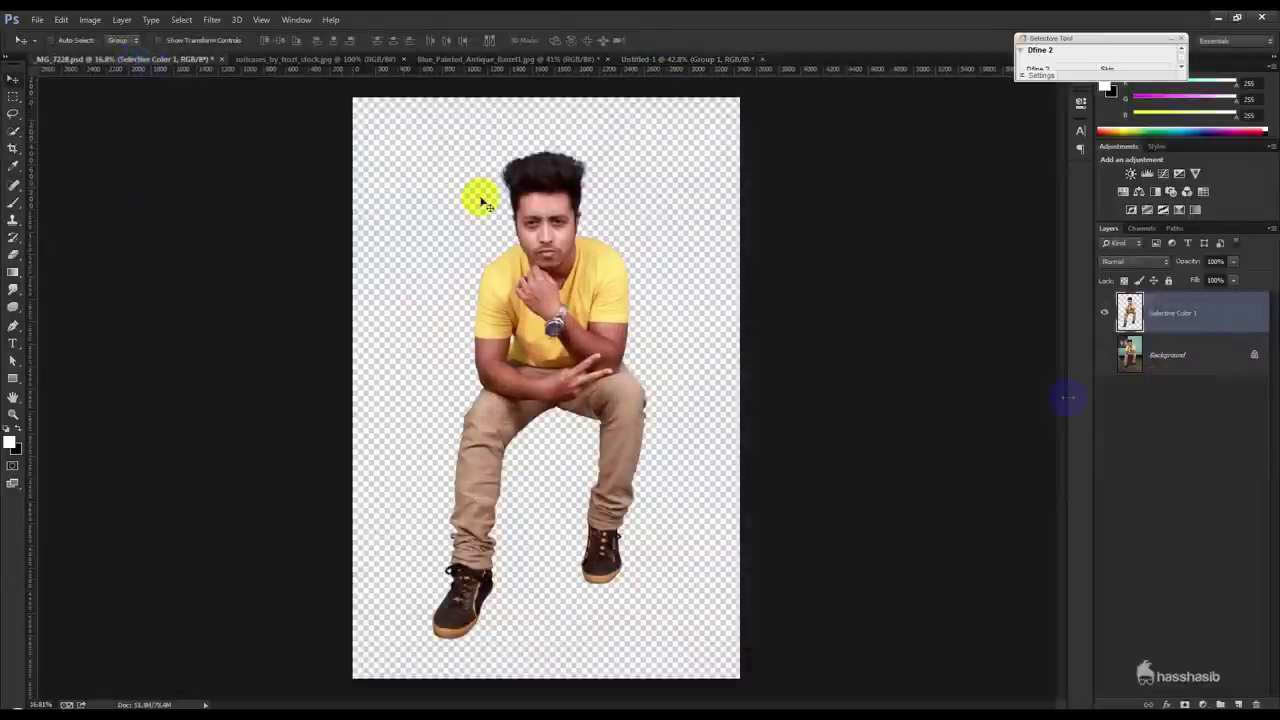
pyautogui.click(1105, 354)
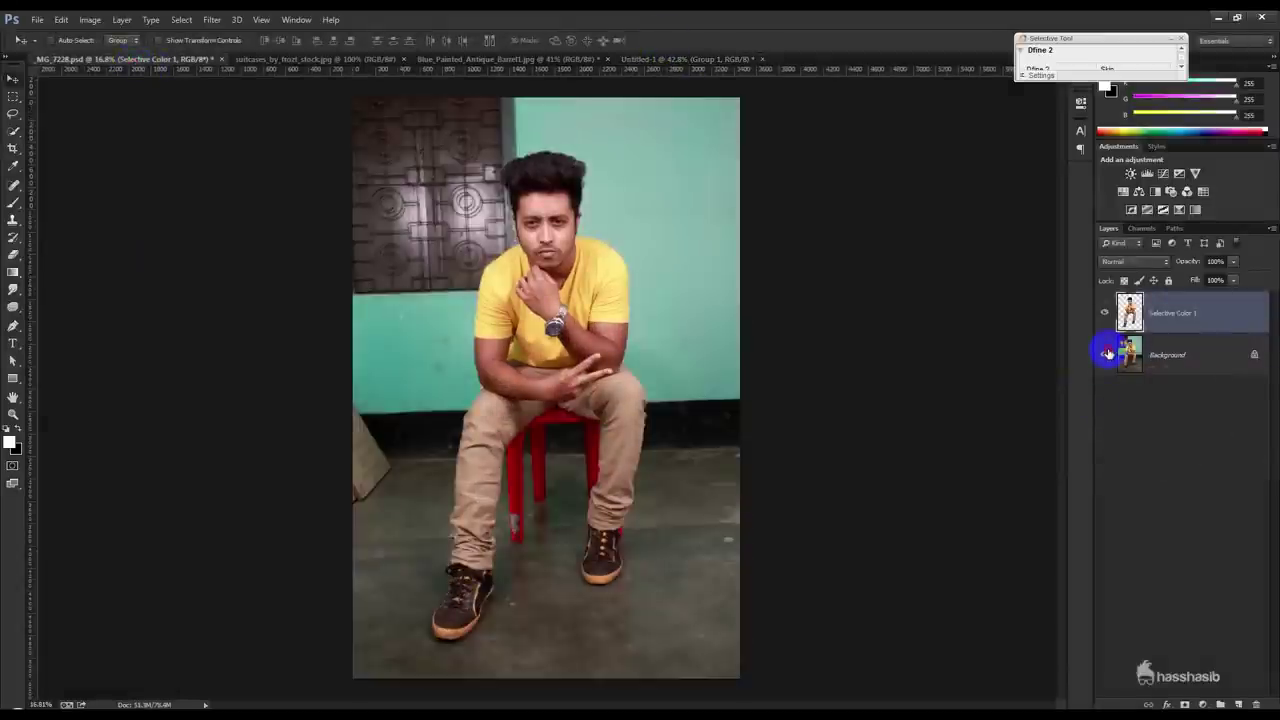
pyautogui.click(1105, 354)
pyautogui.click(640, 59)
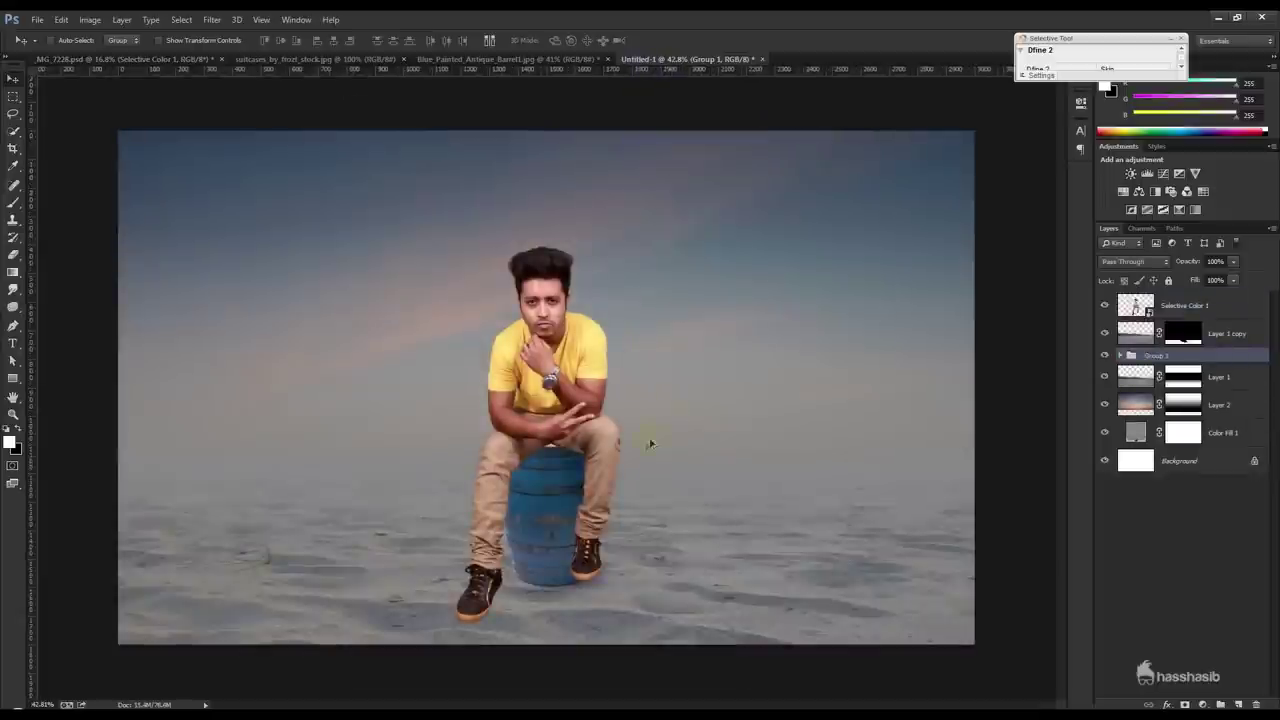
pyautogui.scroll(1, 650, 443)
# - Try rotating the barrel onto its side and flipping it horizontally, then cancel to keep it upright
pyautogui.hotkey('ctrl', 't')
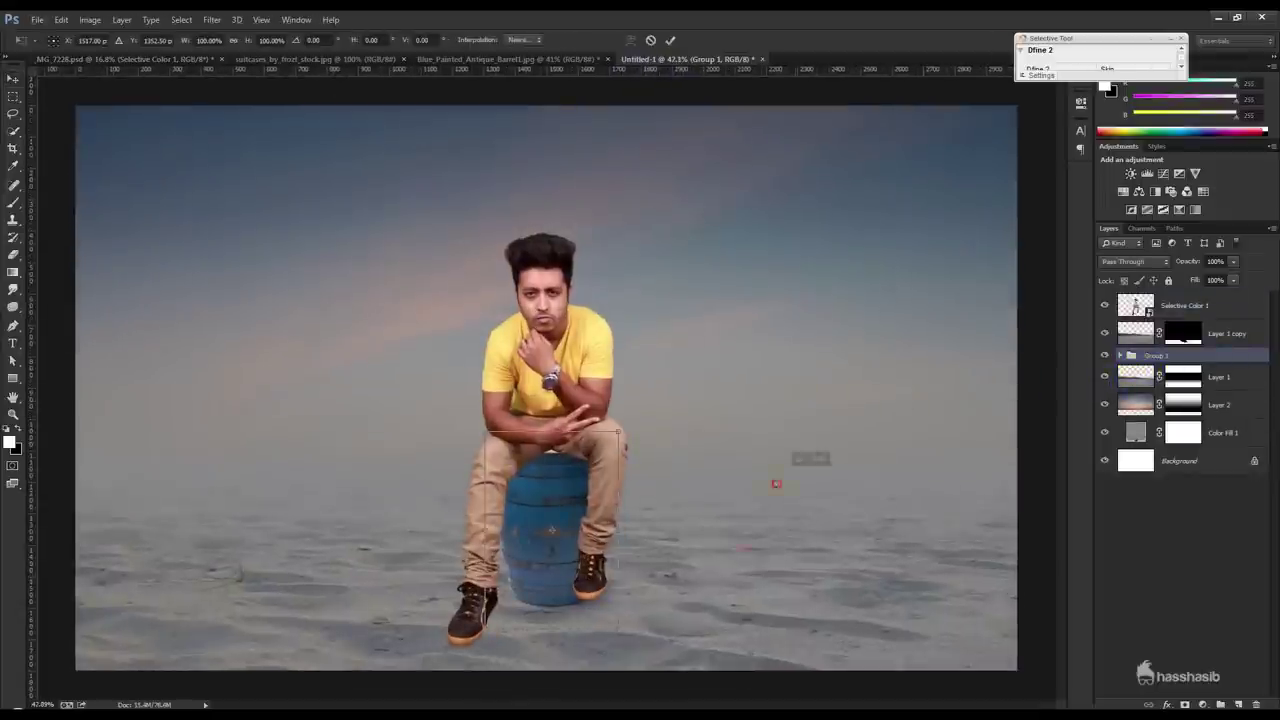
pyautogui.moveTo(776, 484); pyautogui.dragTo(598, 632)
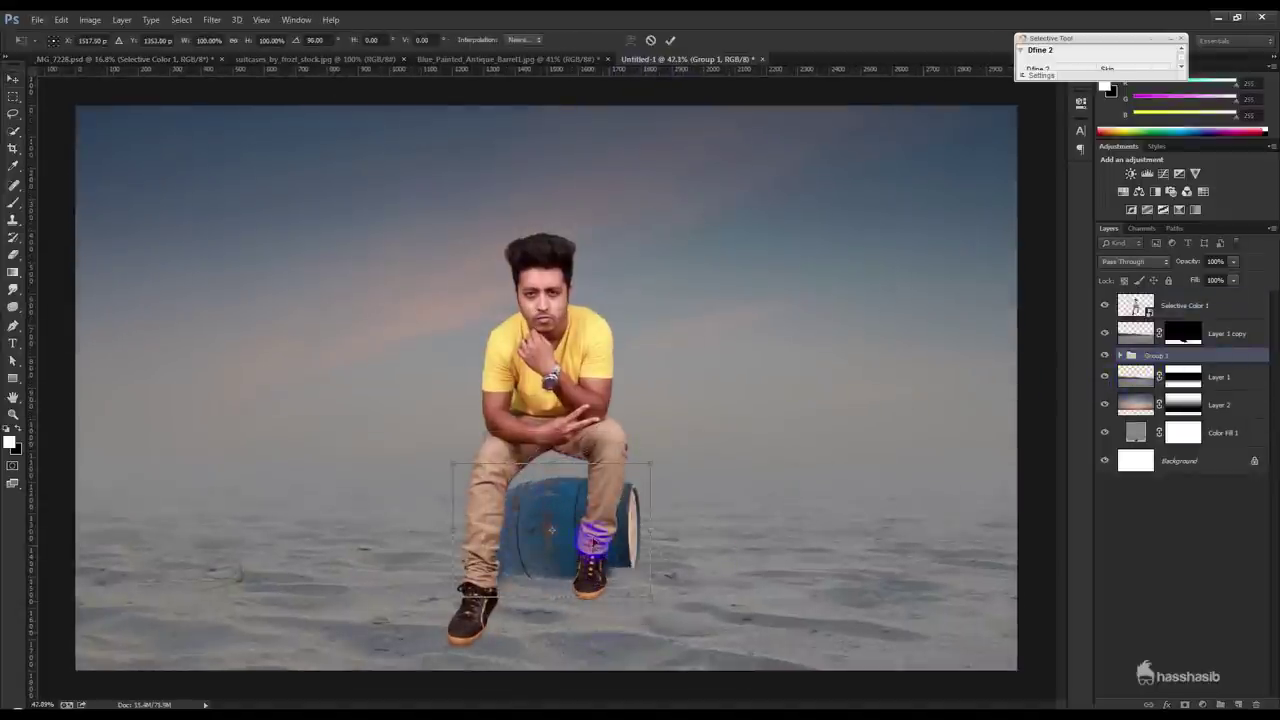
pyautogui.moveTo(588, 530); pyautogui.dragTo(582, 542)
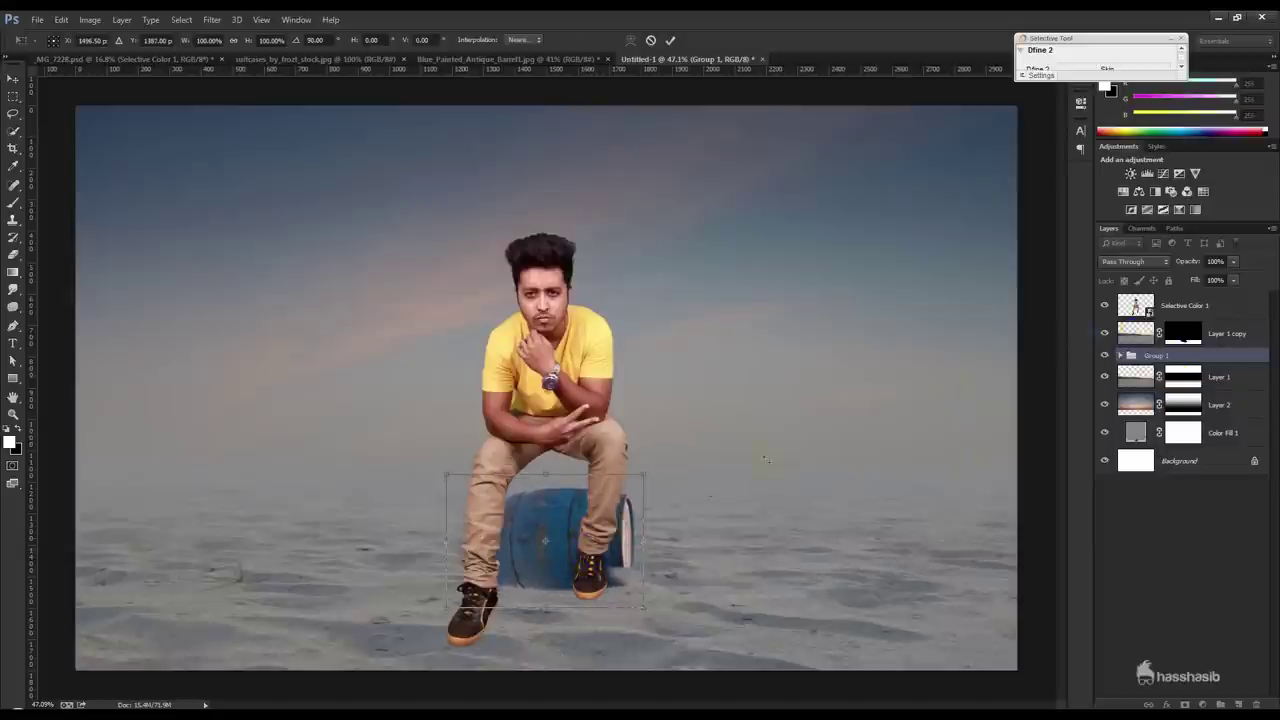
pyautogui.rightClick(604, 522)
pyautogui.click(660, 492)
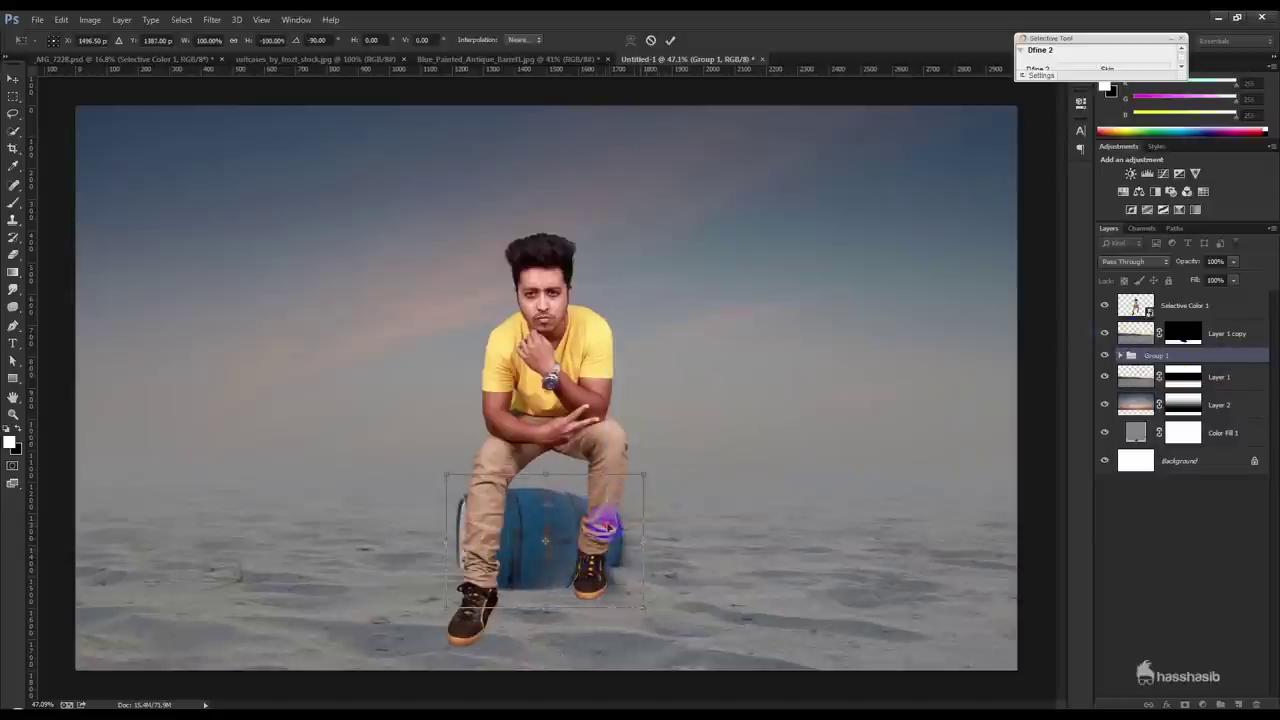
pyautogui.moveTo(697, 540); pyautogui.dragTo(713, 521)
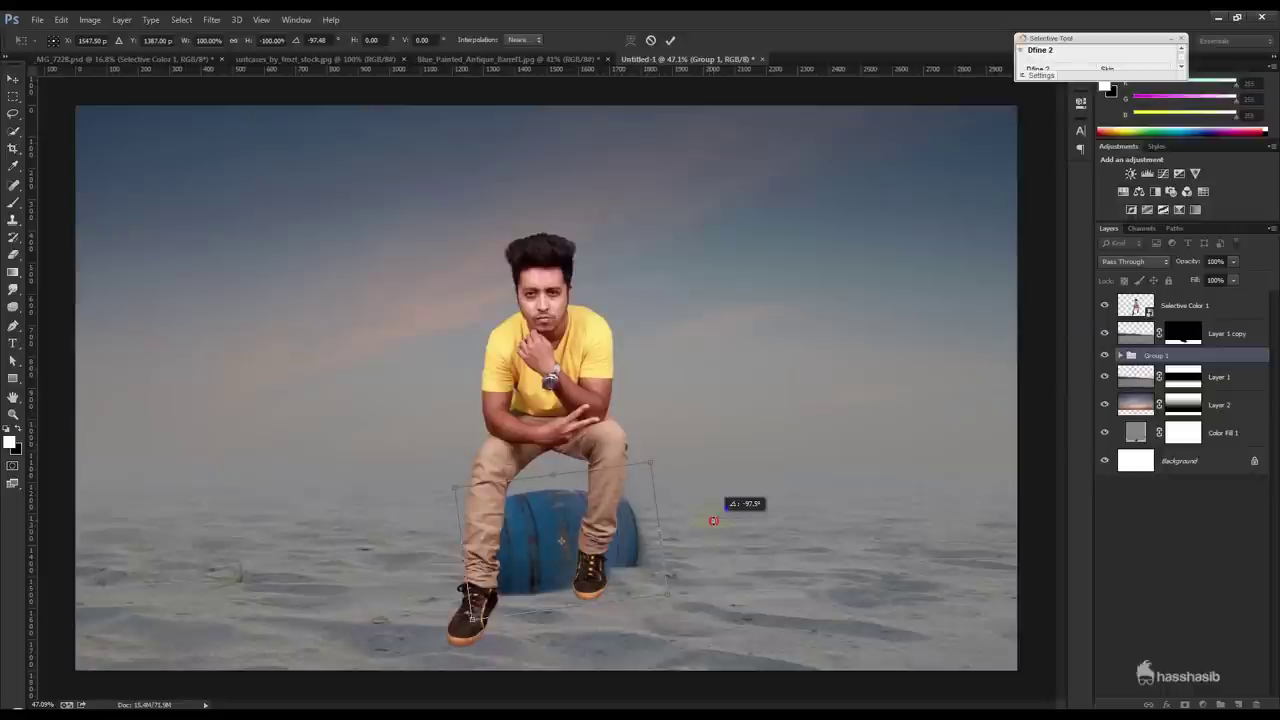
pyautogui.click(650, 40)
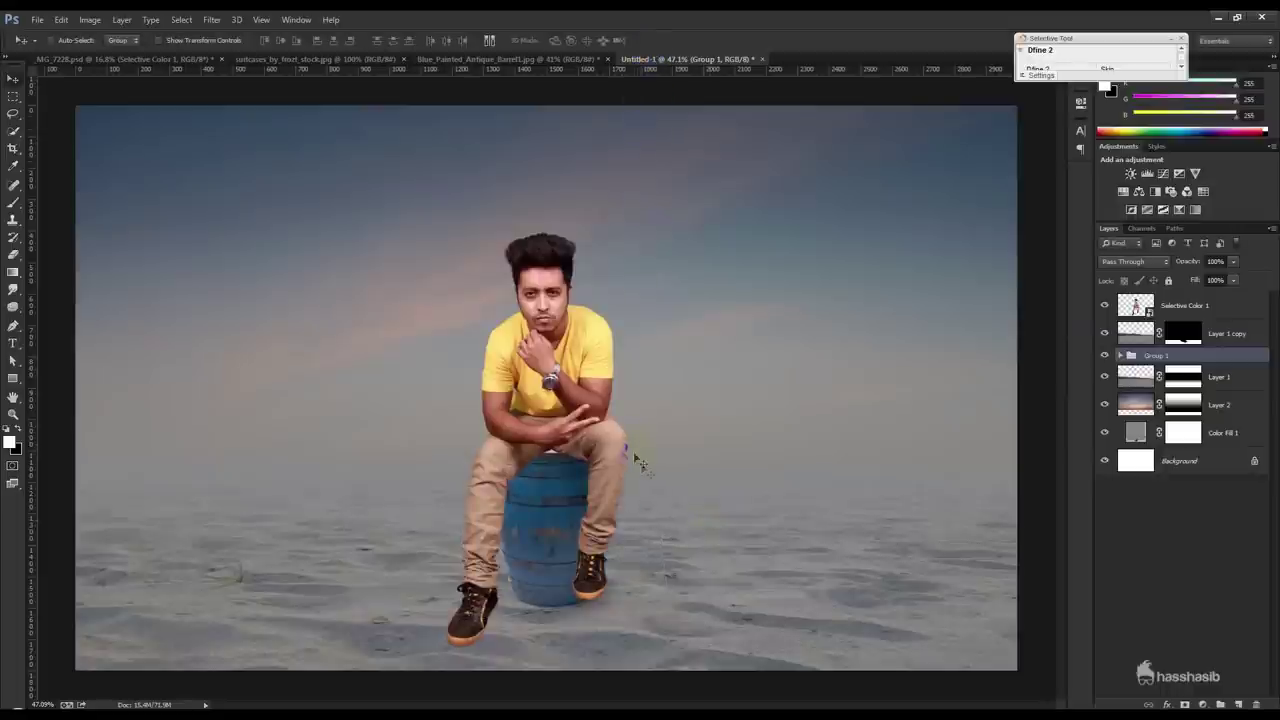
pyautogui.click(1212, 304)
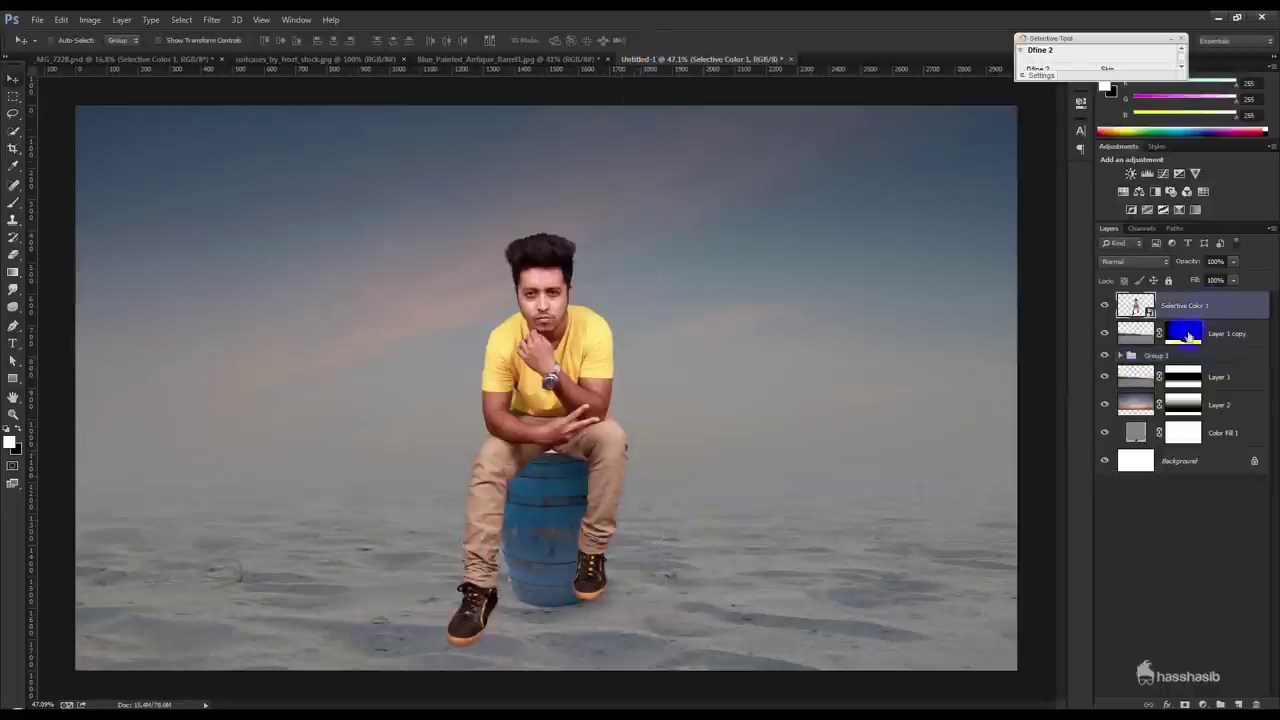
# - Nudge the man slightly down on the barrel
pyautogui.hotkey('ctrl', 't')
pyautogui.moveTo(608, 472); pyautogui.dragTo(614, 477)
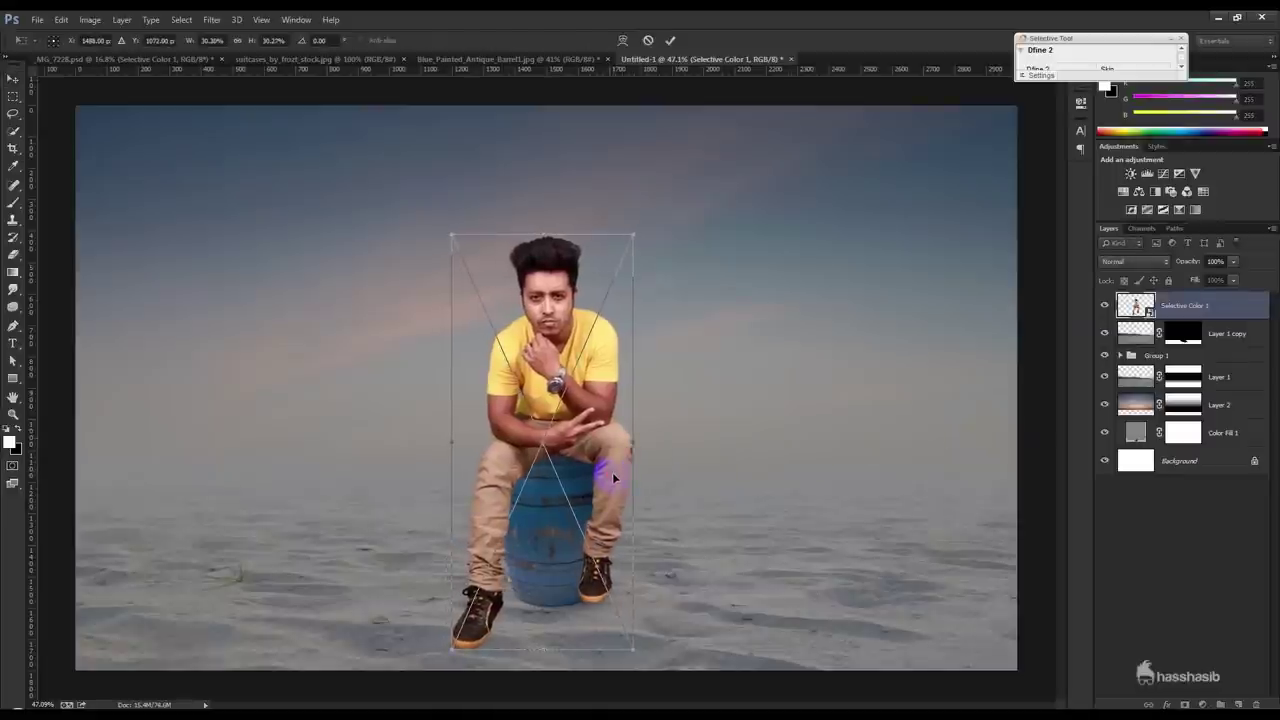
pyautogui.moveTo(612, 470); pyautogui.dragTo(607, 482)
pyautogui.press('Return')
# - Shrink the barrel group to 81.46%, tilt it 4.73°, and reshape its top under the man
pyautogui.click(1236, 355)
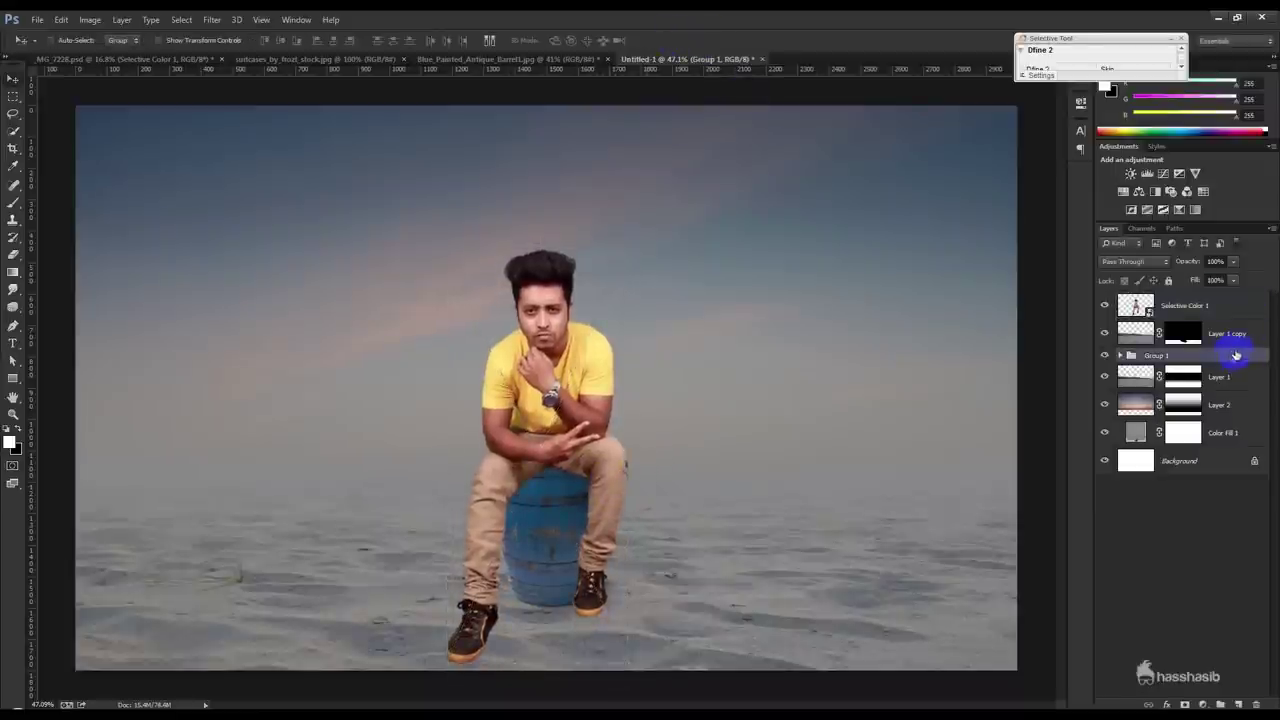
pyautogui.hotkey('ctrl', 't')
pyautogui.moveTo(618, 433)
pyautogui.mouseDown()
pyautogui.moveTo(597, 463)
pyautogui.moveTo(605, 450)
pyautogui.mouseUp()
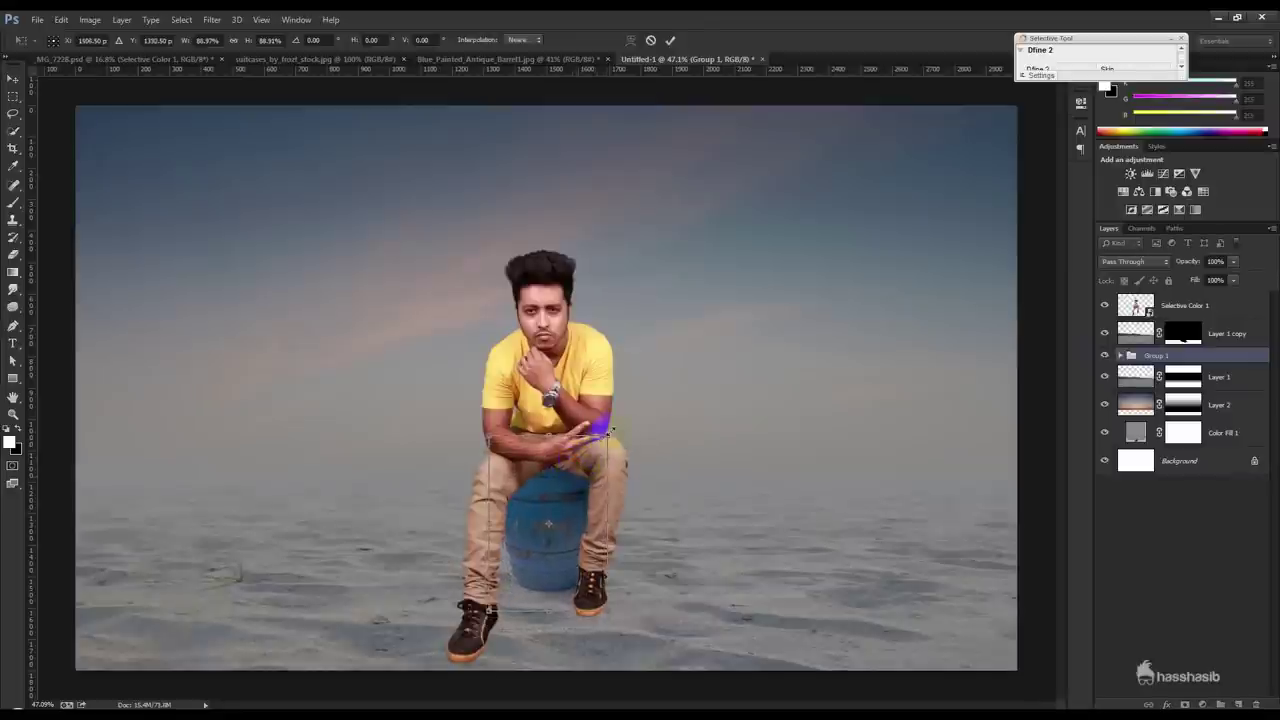
pyautogui.moveTo(605, 450); pyautogui.dragTo(638, 461)
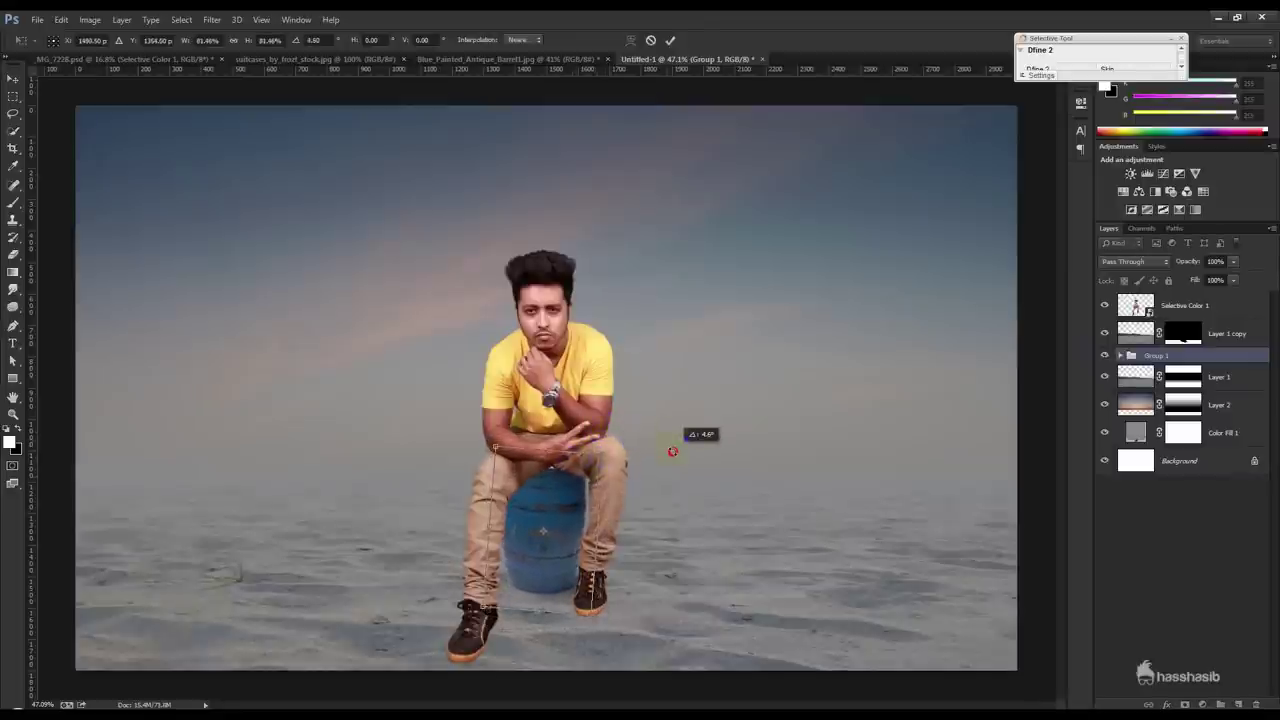
pyautogui.moveTo(563, 477); pyautogui.dragTo(566, 479)
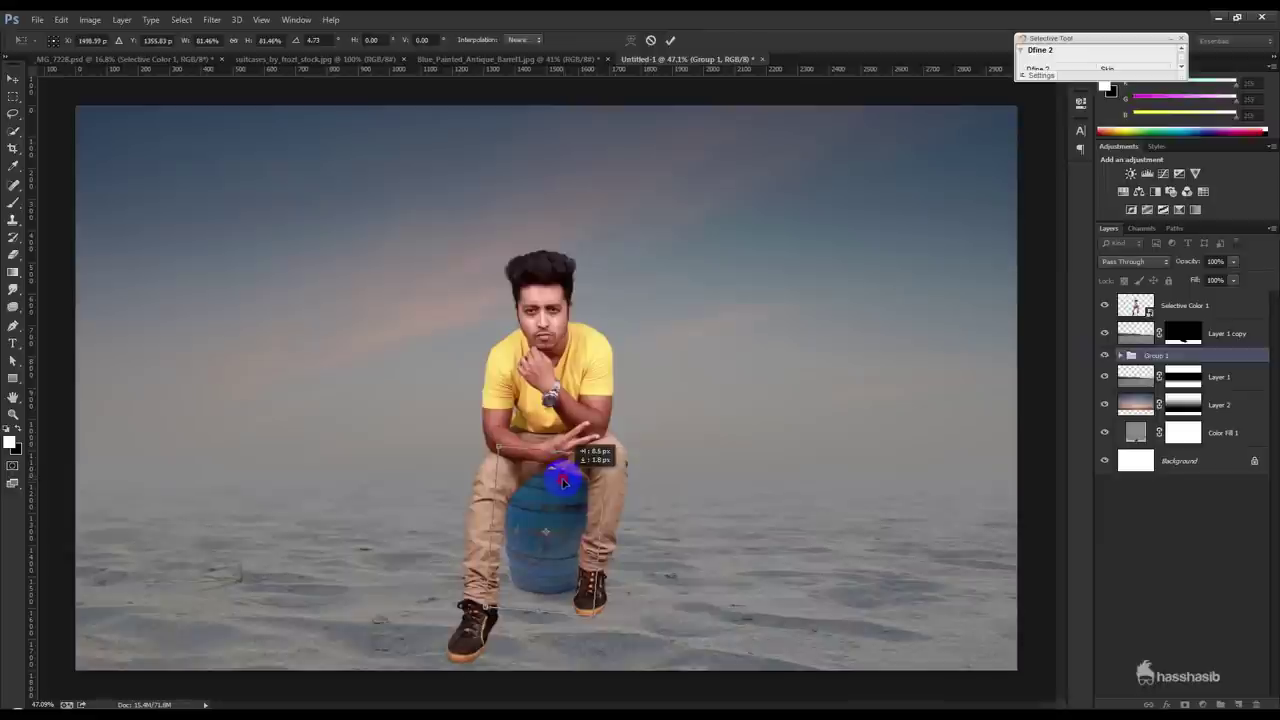
pyautogui.moveTo(563, 482); pyautogui.dragTo(567, 474)
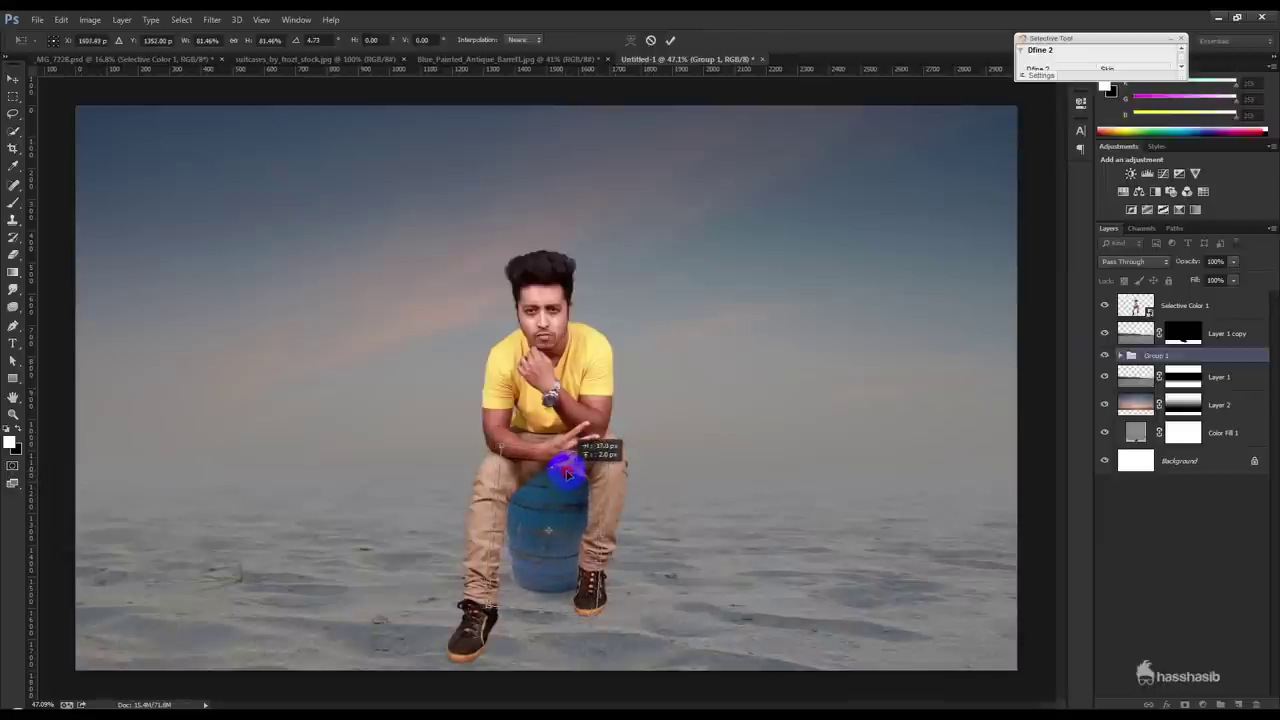
pyautogui.moveTo(567, 474); pyautogui.dragTo(570, 476)
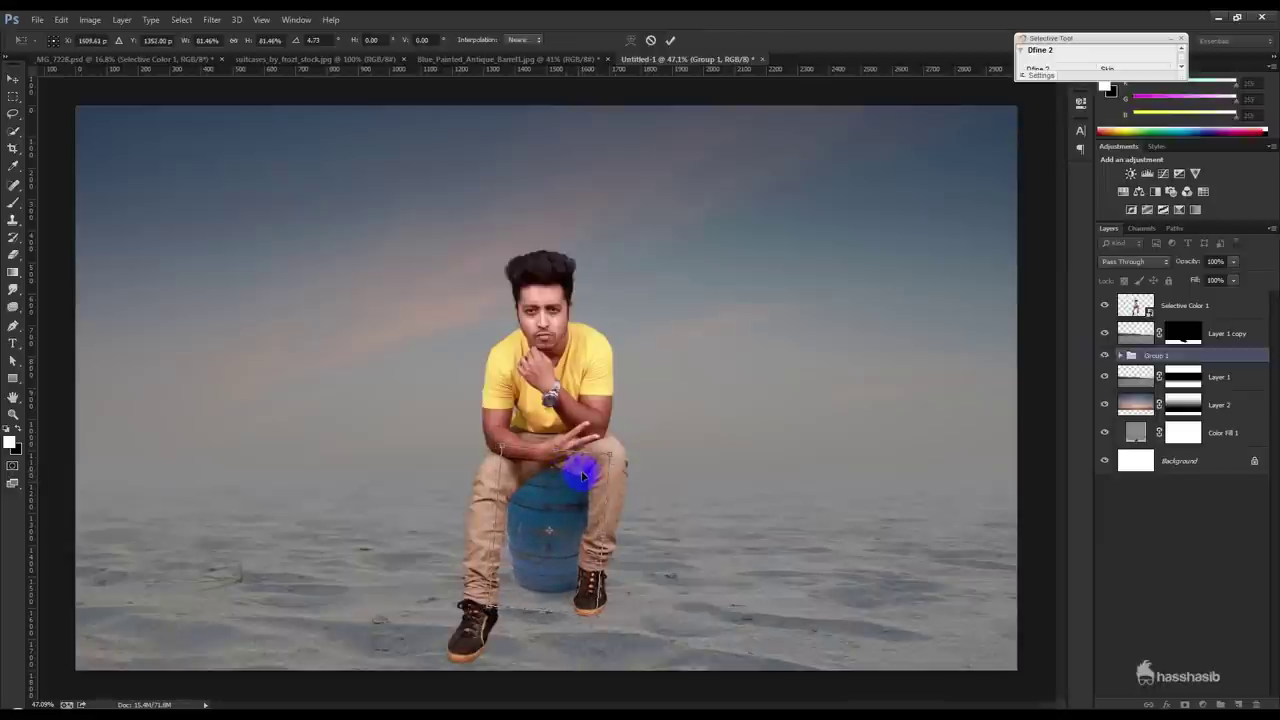
pyautogui.press('Return')
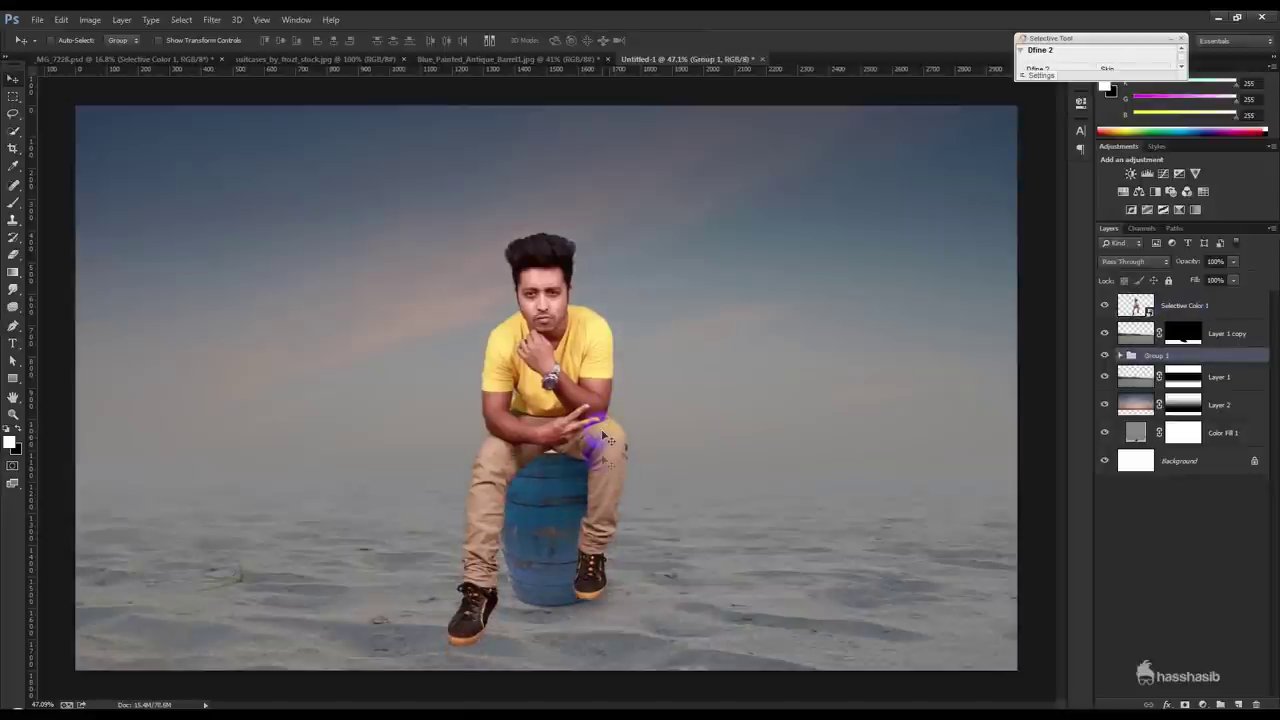
pyautogui.click(1186, 318)
# - Shift the man slightly on the barrel and zoom in around the barrel
pyautogui.moveTo(580, 486); pyautogui.dragTo(596, 492)
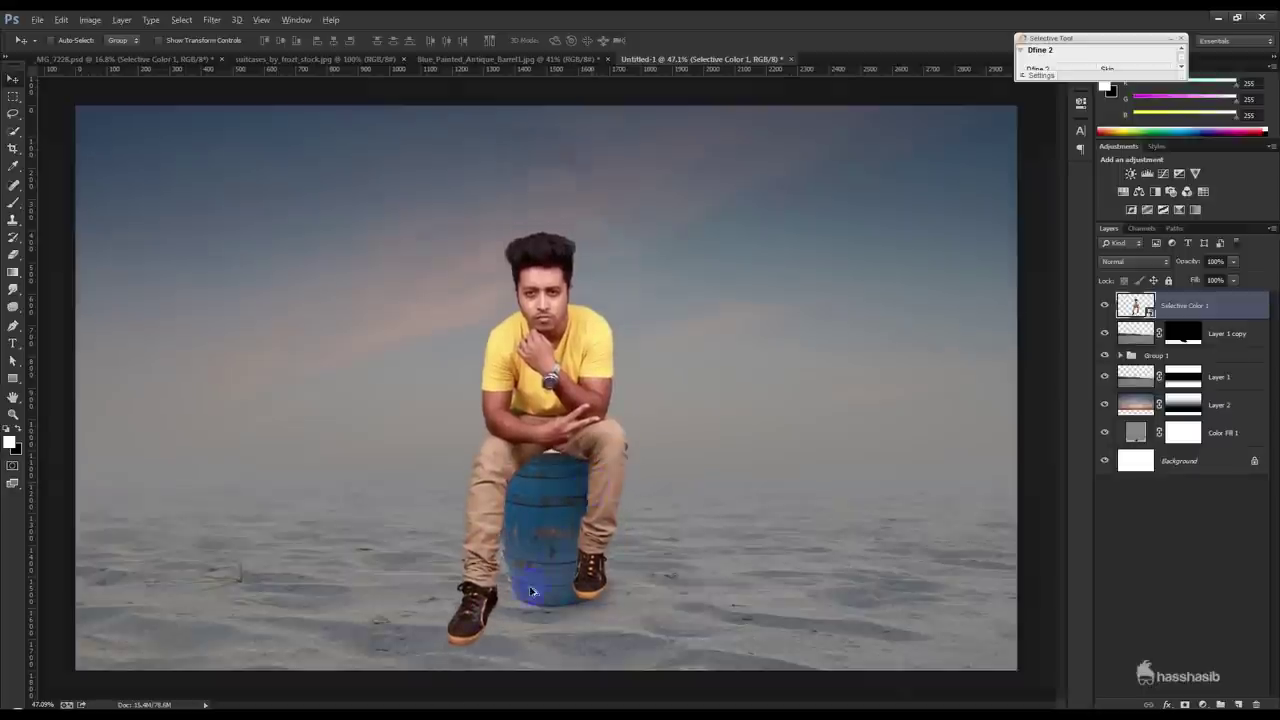
pyautogui.scroll(2, 532, 592)
pyautogui.scroll(-2, 534, 583)
pyautogui.scroll(2, 531, 583)
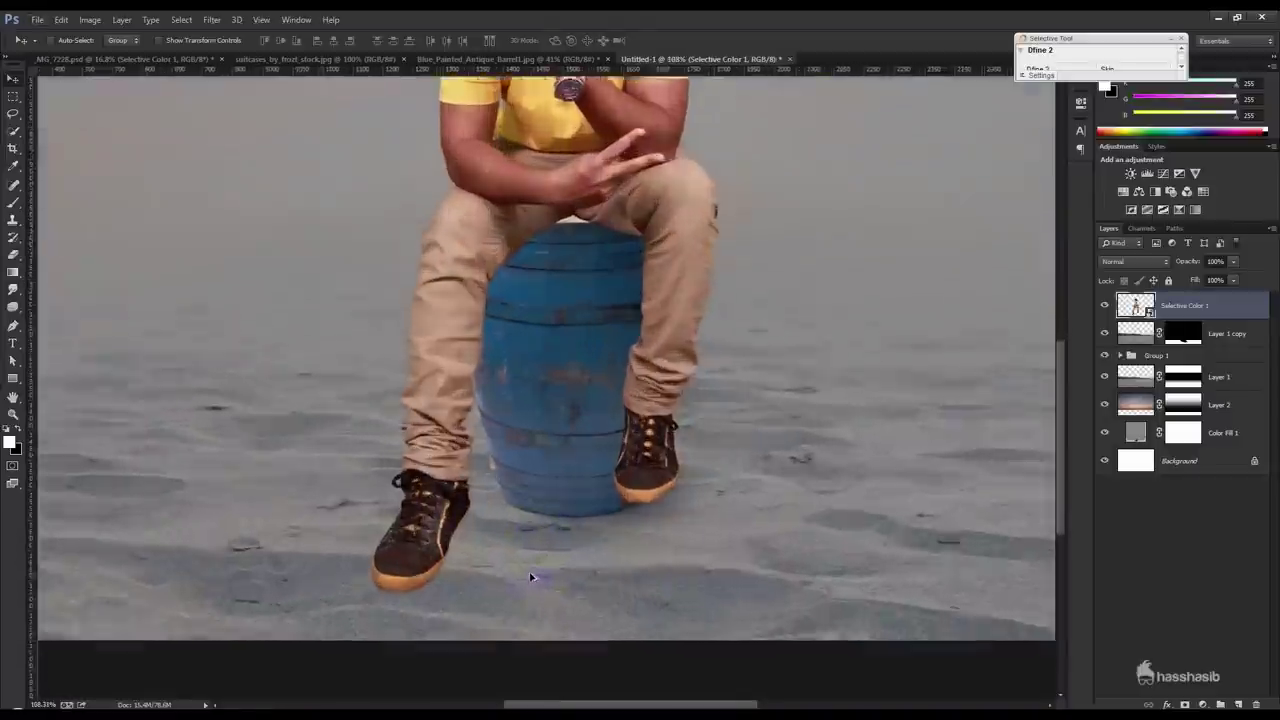
pyautogui.scroll(1, 609, 380)
pyautogui.moveTo(609, 380); pyautogui.dragTo(618, 481)
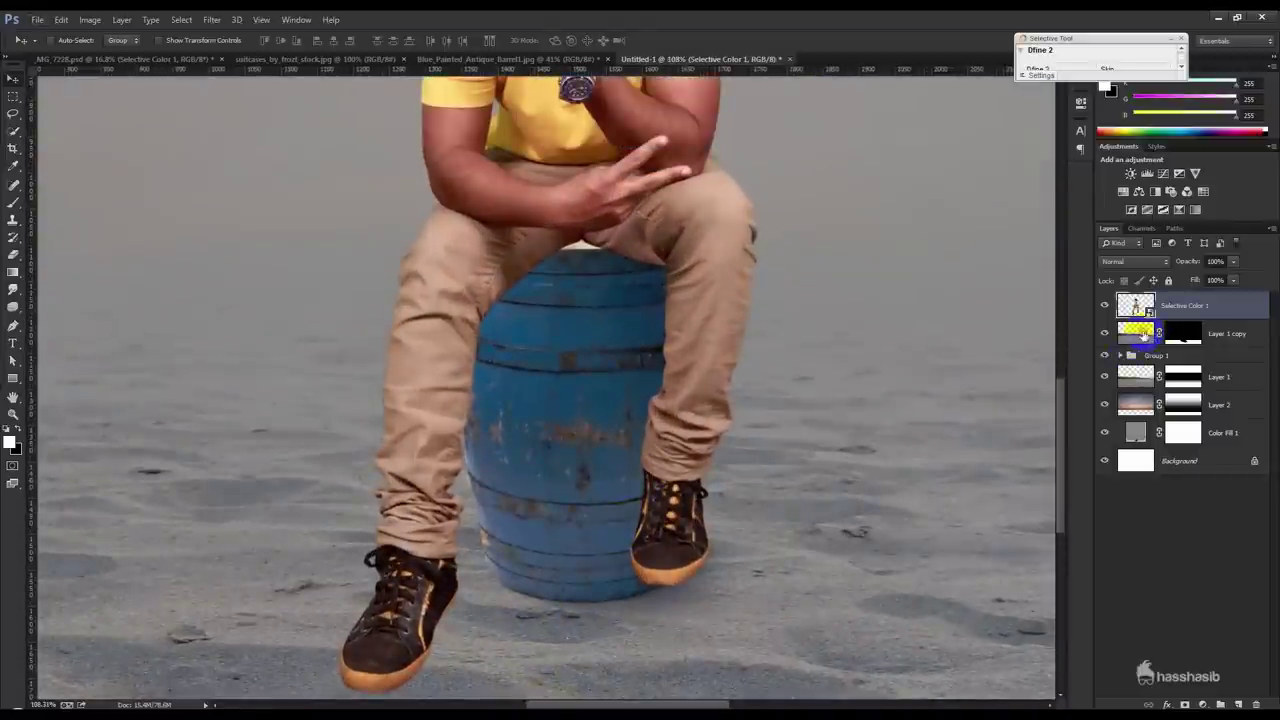
# - Delete Layer 1 copy
pyautogui.click(1143, 335)
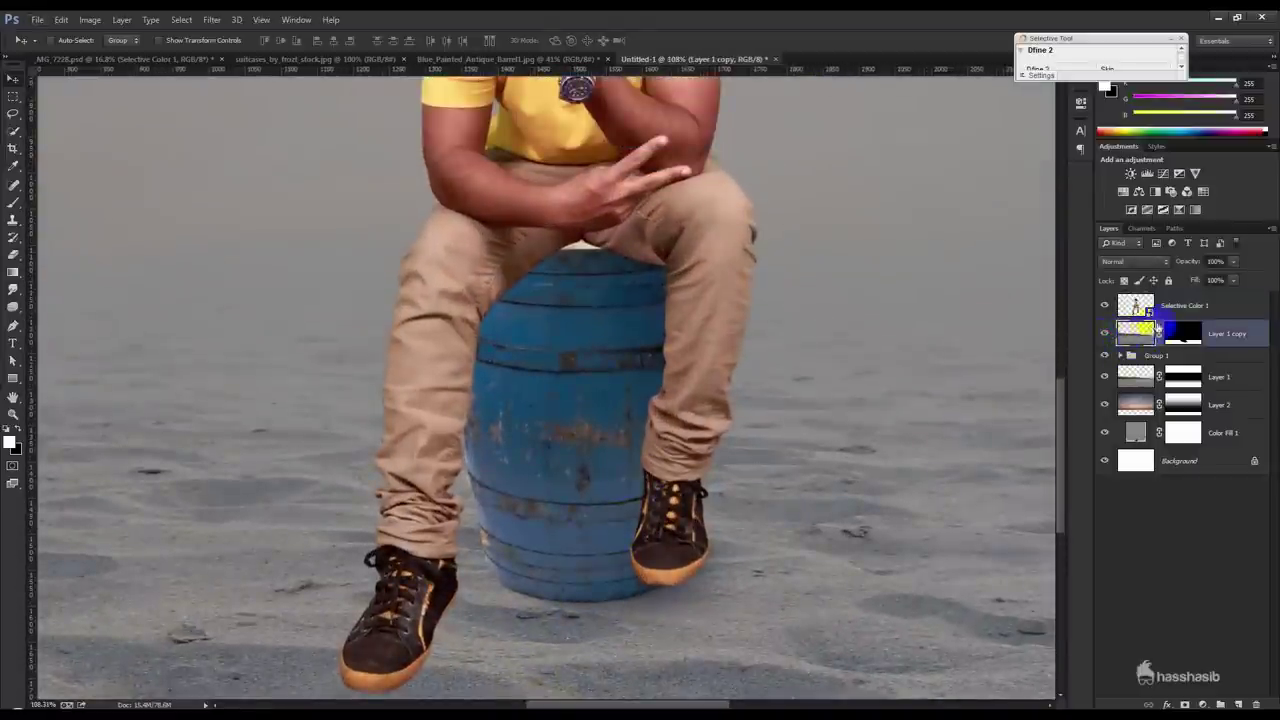
pyautogui.click(1186, 333)
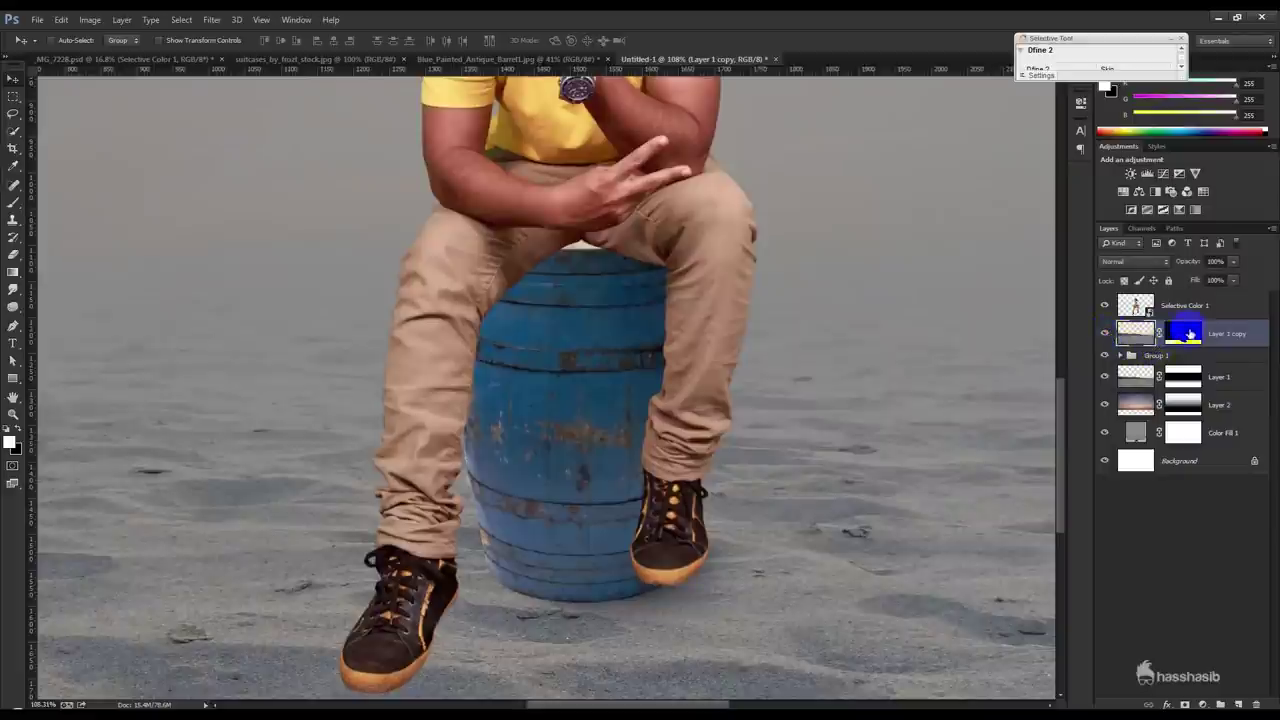
pyautogui.press('Delete')
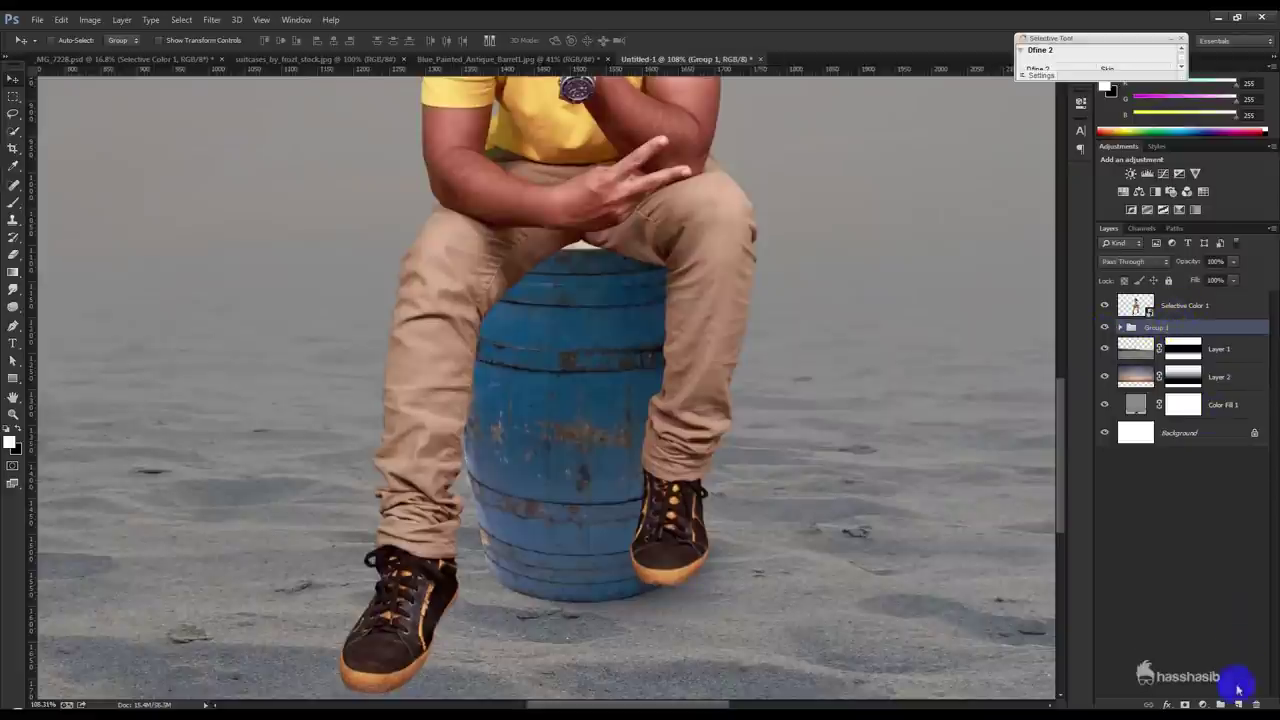
pyautogui.click(1238, 695)
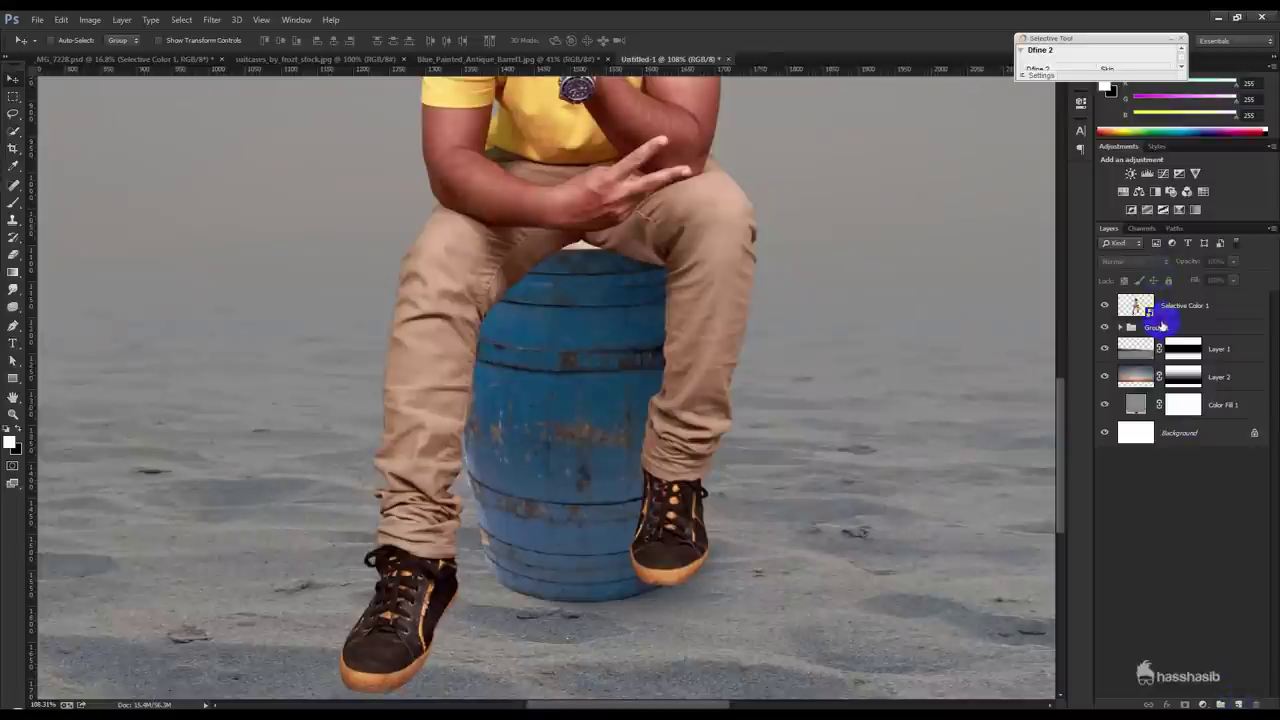
# - Add a clipped layer above Group 1 and toggle Selective Color 1 to compare
pyautogui.click(1162, 326)
pyautogui.click(1238, 703)
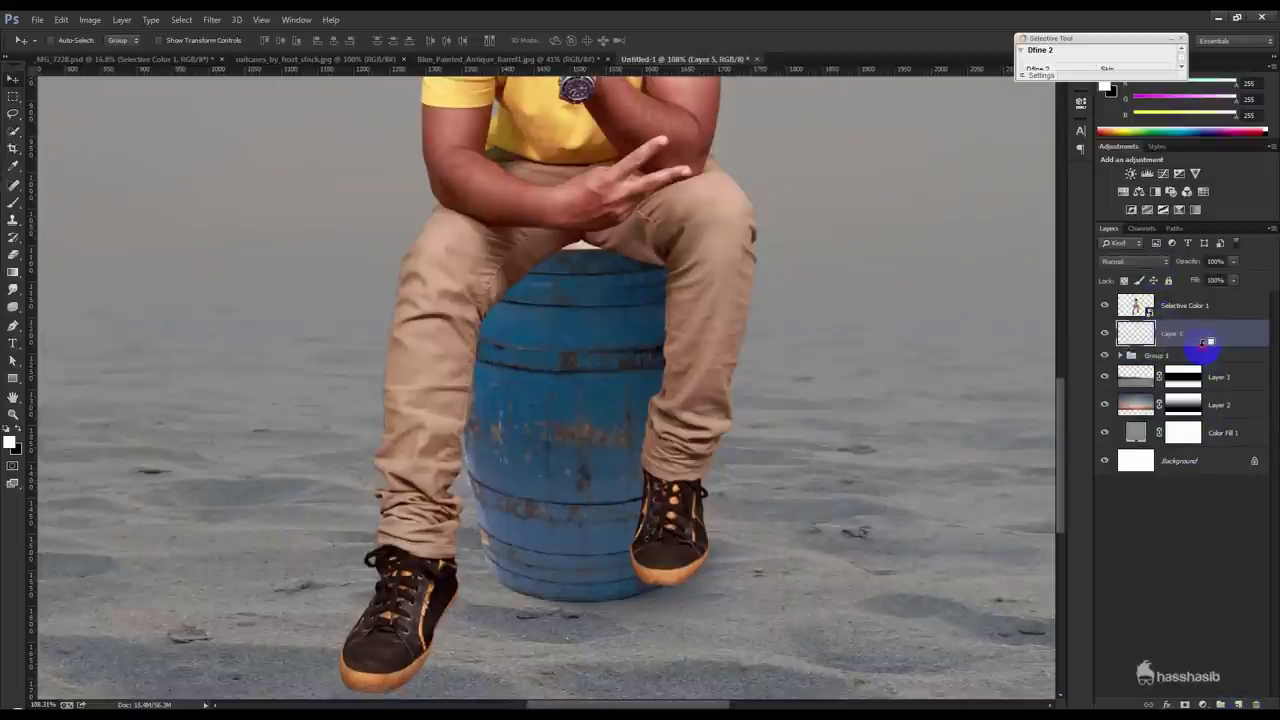
pyautogui.keyDown('alt'); pyautogui.click(1207, 342); pyautogui.keyUp('alt')
pyautogui.scroll(-3, 591, 412)
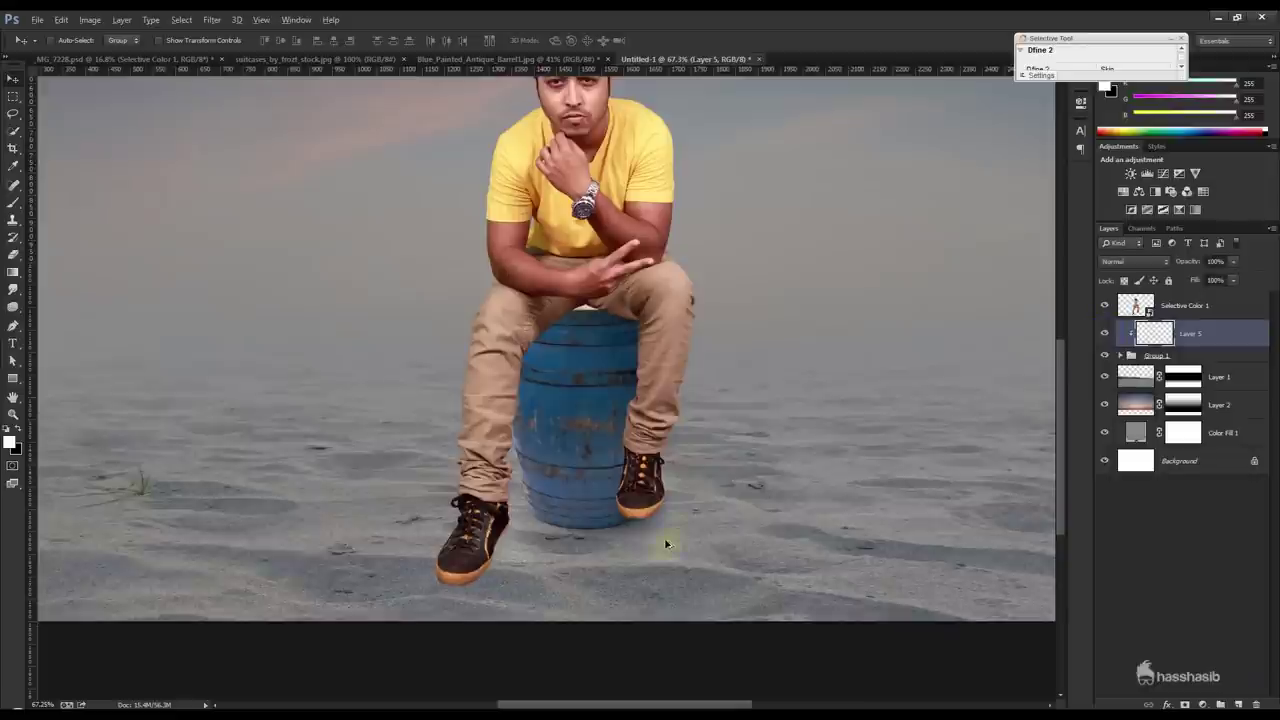
pyautogui.scroll(1, 666, 544)
pyautogui.scroll(3, 666, 544)
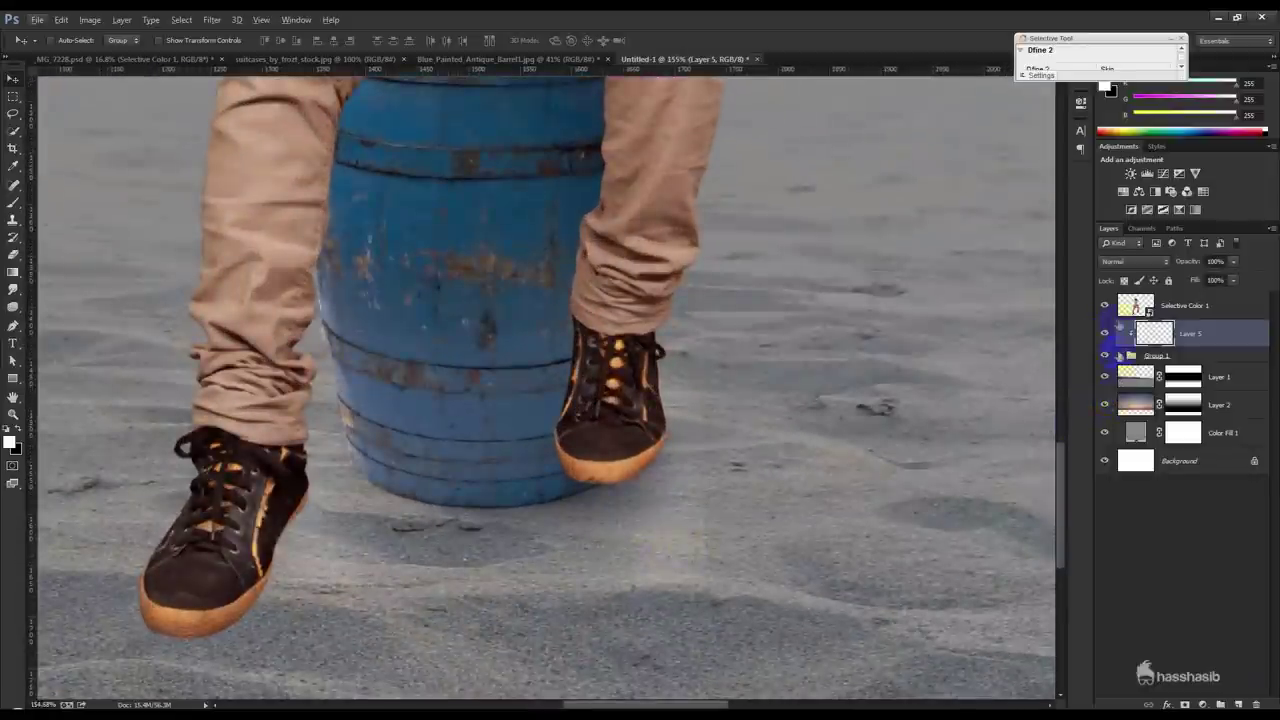
pyautogui.click(1106, 305)
pyautogui.click(1106, 305)
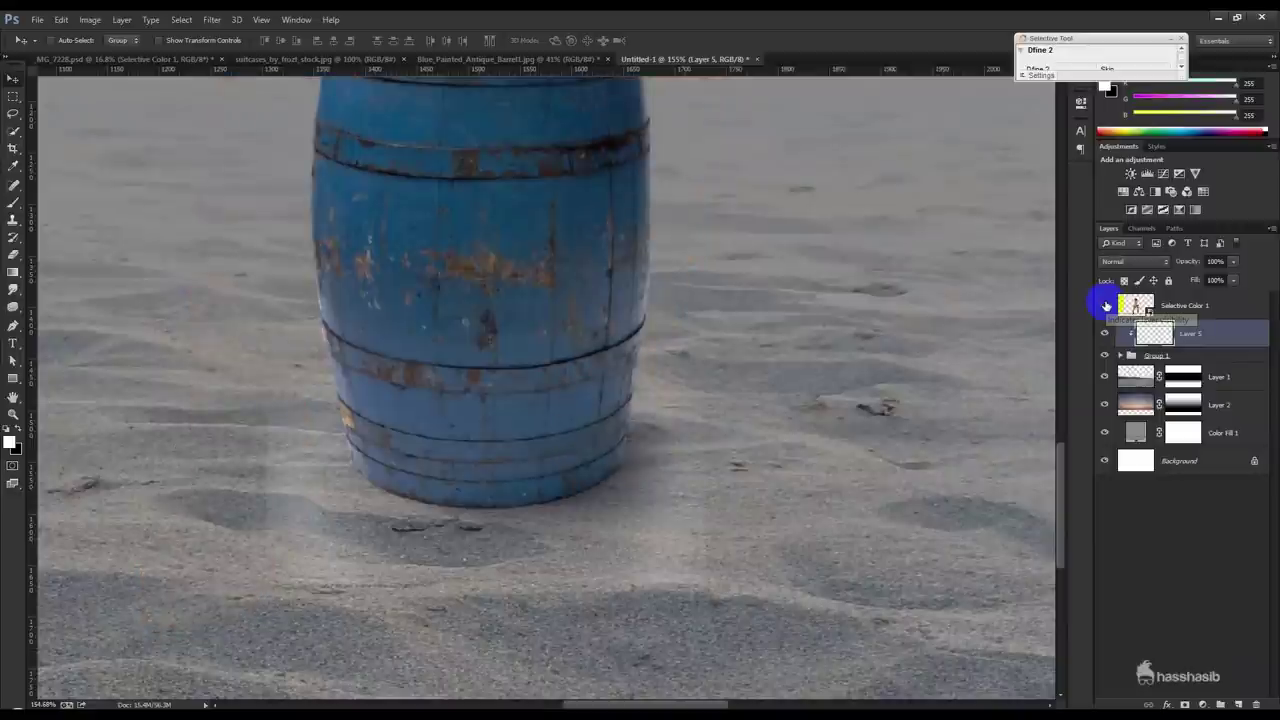
pyautogui.click(1106, 305)
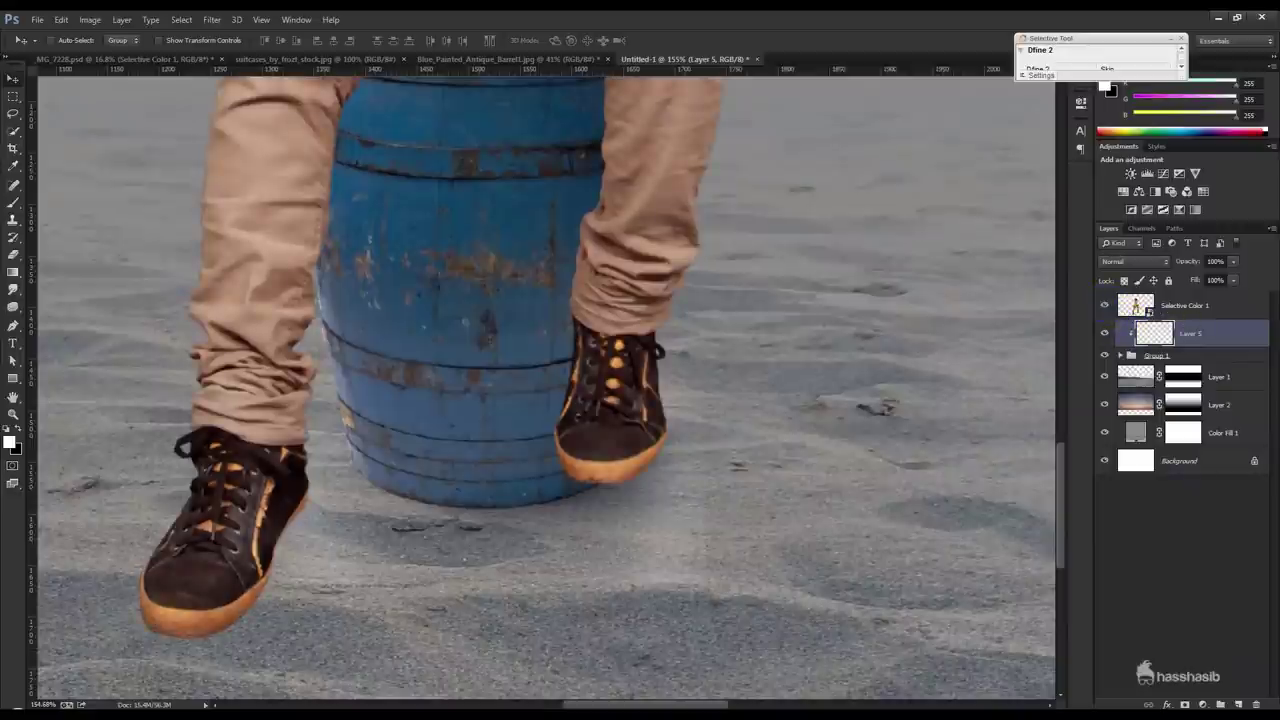
# - Replace the clipped layer with an unclipped empty Layer 5 above Group 1
pyautogui.click(1258, 703)
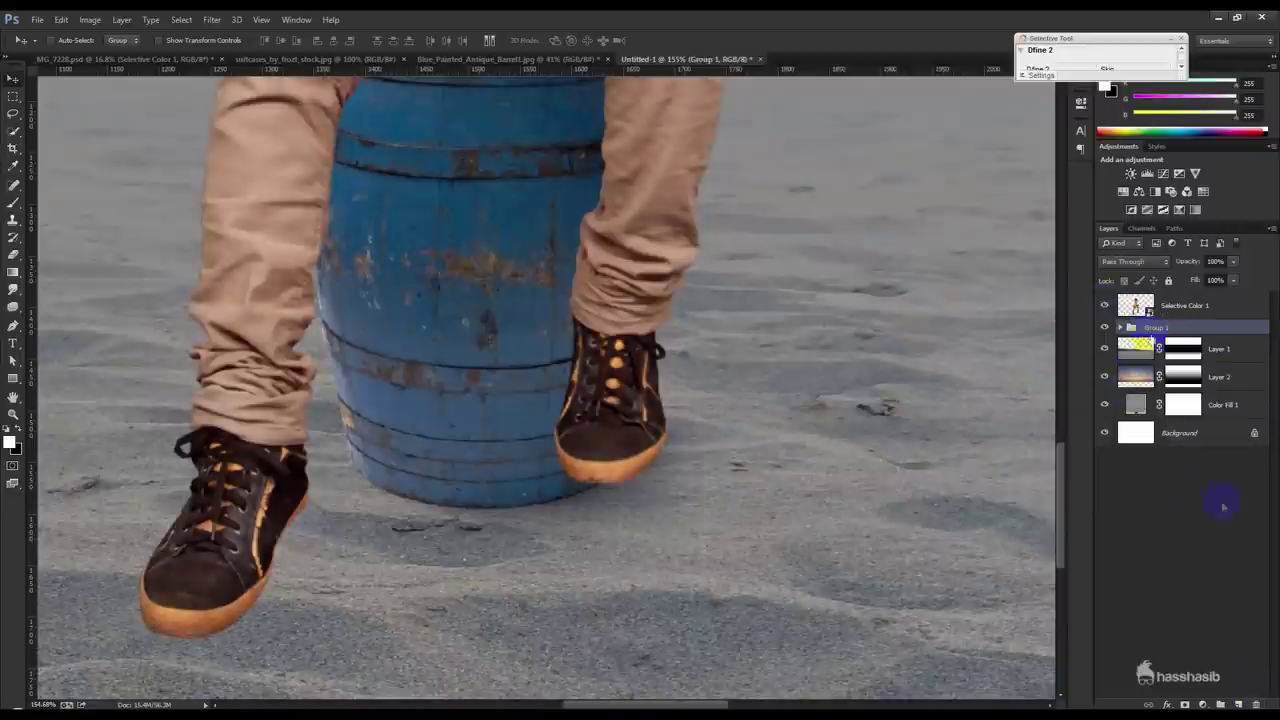
pyautogui.click(1238, 703)
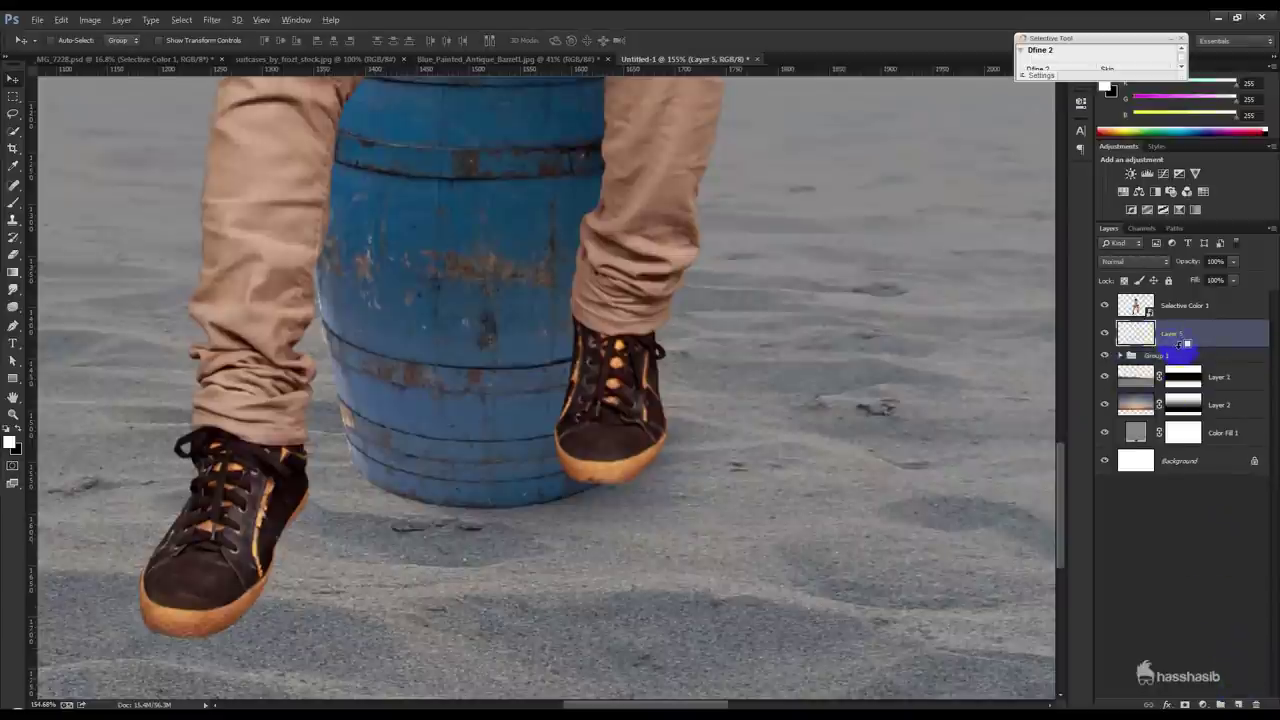
pyautogui.moveTo(1181, 343); pyautogui.dragTo(1183, 343)
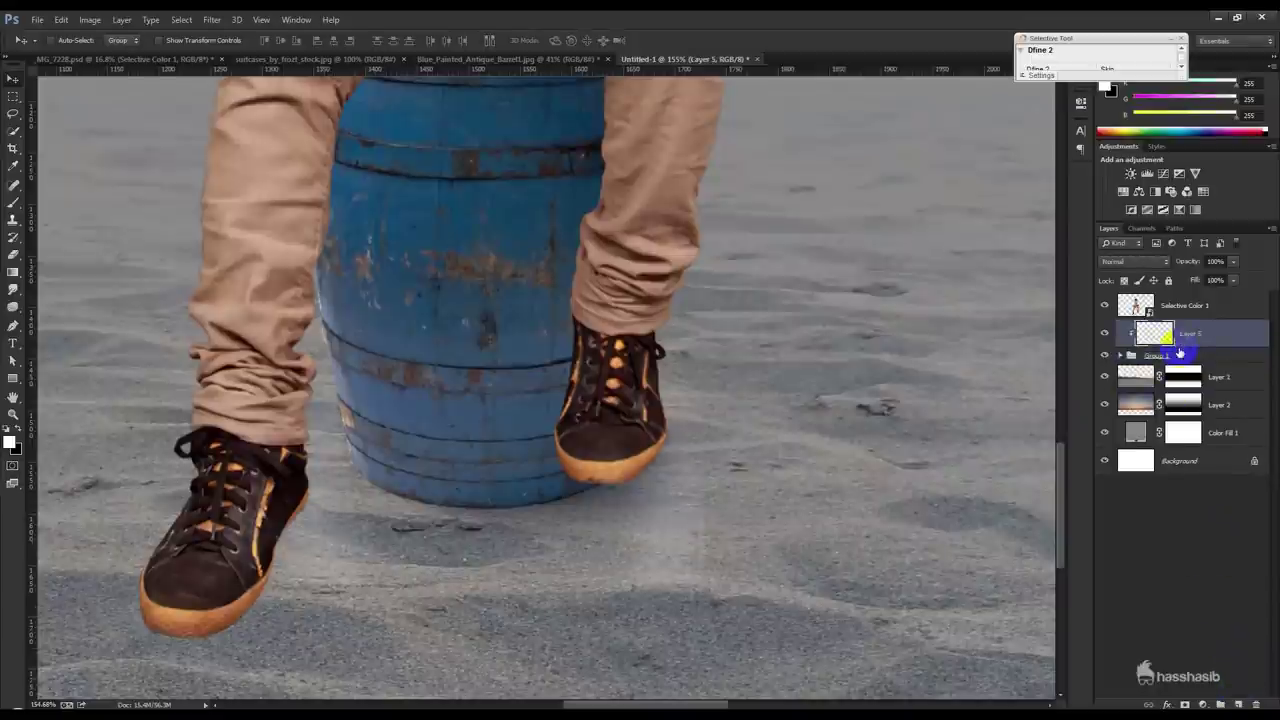
pyautogui.moveTo(1180, 353); pyautogui.dragTo(1172, 351)
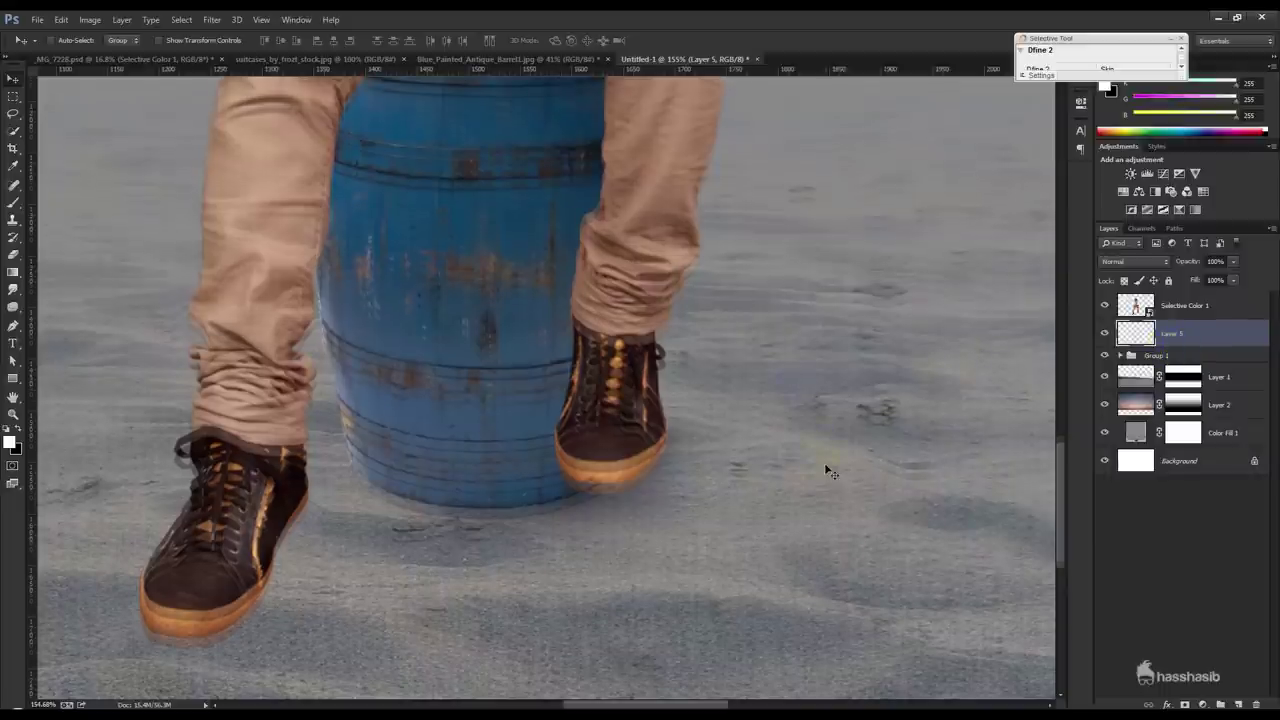
pyautogui.scroll(2, 829, 471)
pyautogui.scroll(-5, 502, 424)
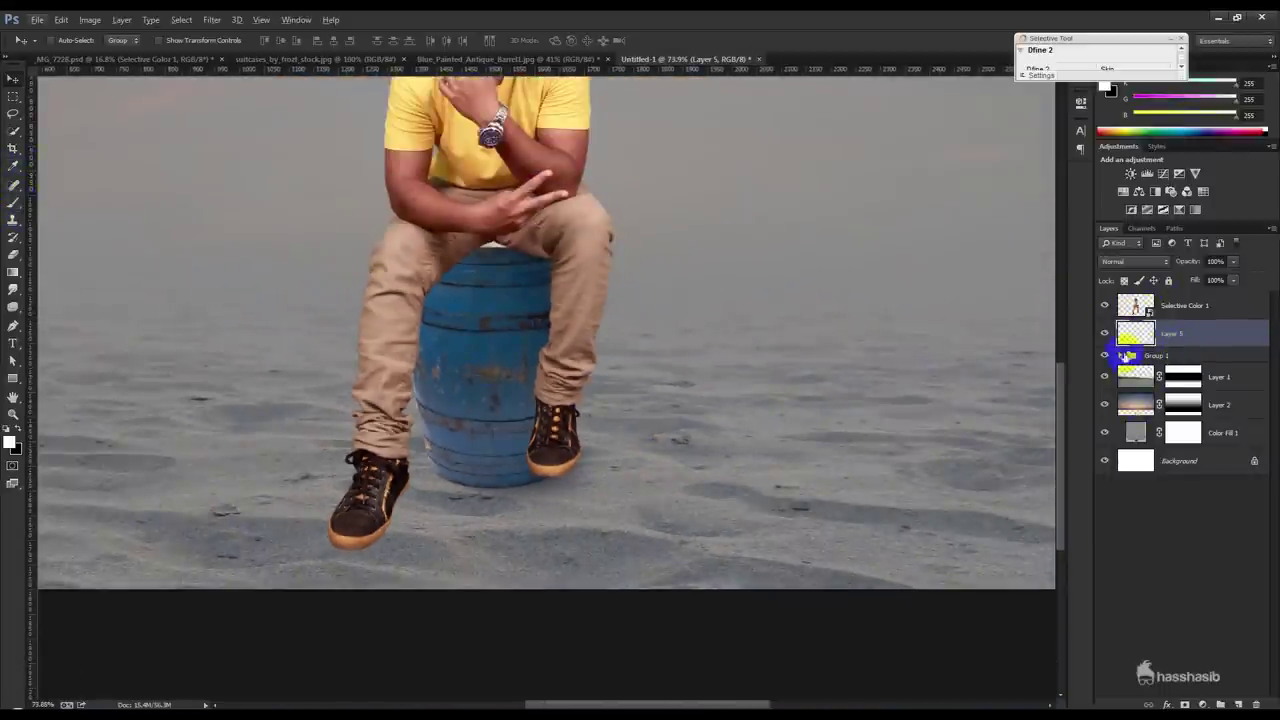
# - Expand Group 1 and load the barrel selection from Layer 4's mask, targeting Layer 5
pyautogui.click(1120, 355)
pyautogui.click(1155, 377)
pyautogui.click(1106, 377)
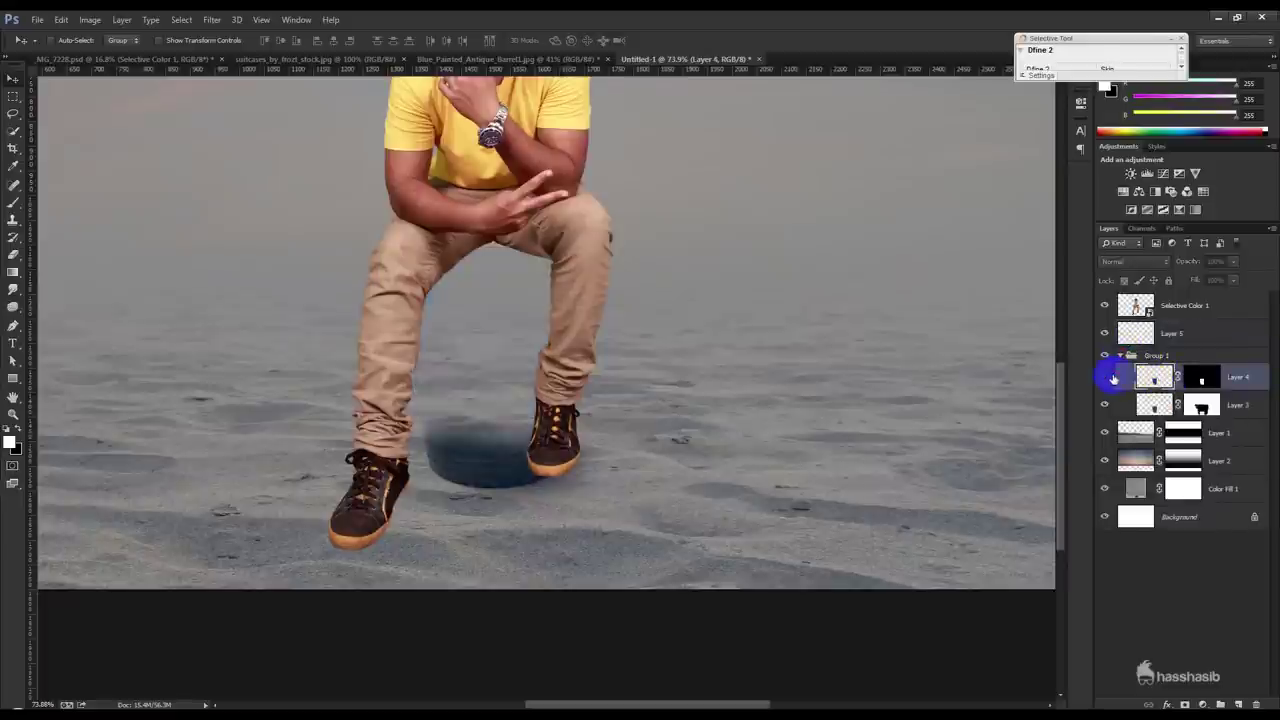
pyautogui.keyDown('ctrl'); pyautogui.click(1150, 378); pyautogui.keyUp('ctrl')
pyautogui.keyDown('ctrl'); pyautogui.click(1200, 378); pyautogui.keyUp('ctrl')
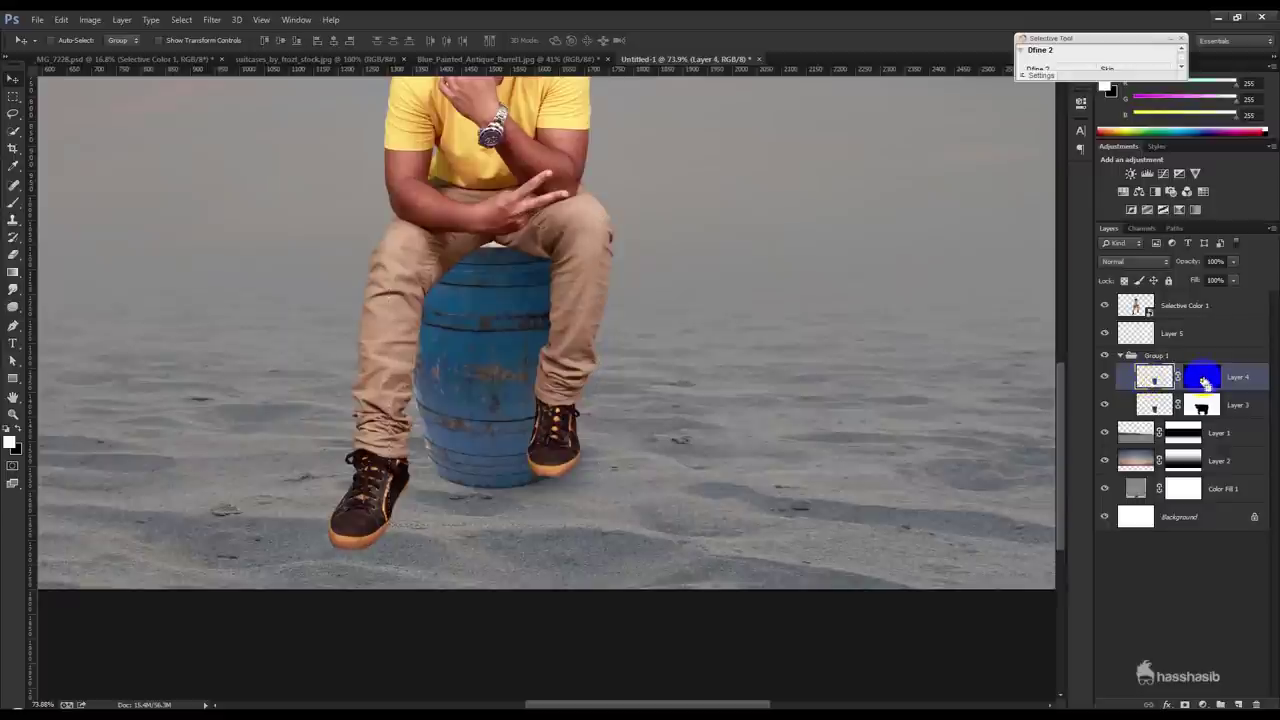
pyautogui.click(1170, 333)
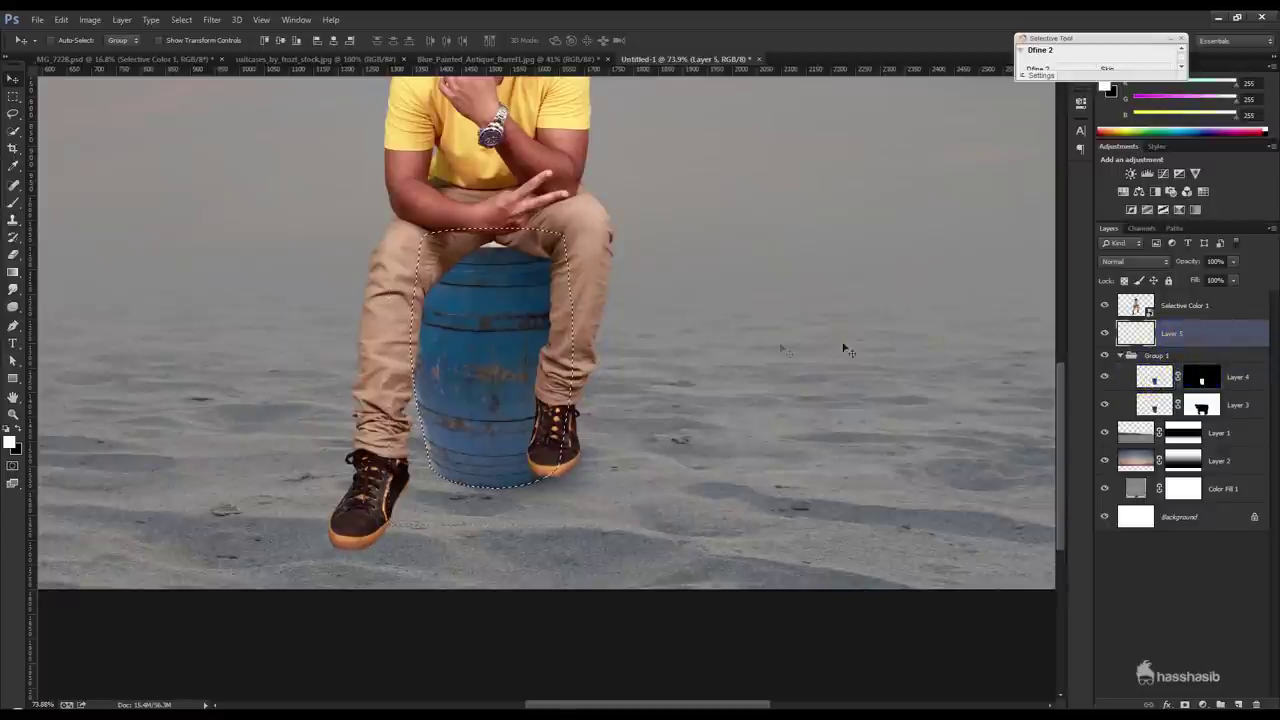
# - With a black brush at 21% opacity, shade under the thigh and the barrel's top
pyautogui.moveTo(429, 371); pyautogui.dragTo(491, 380)
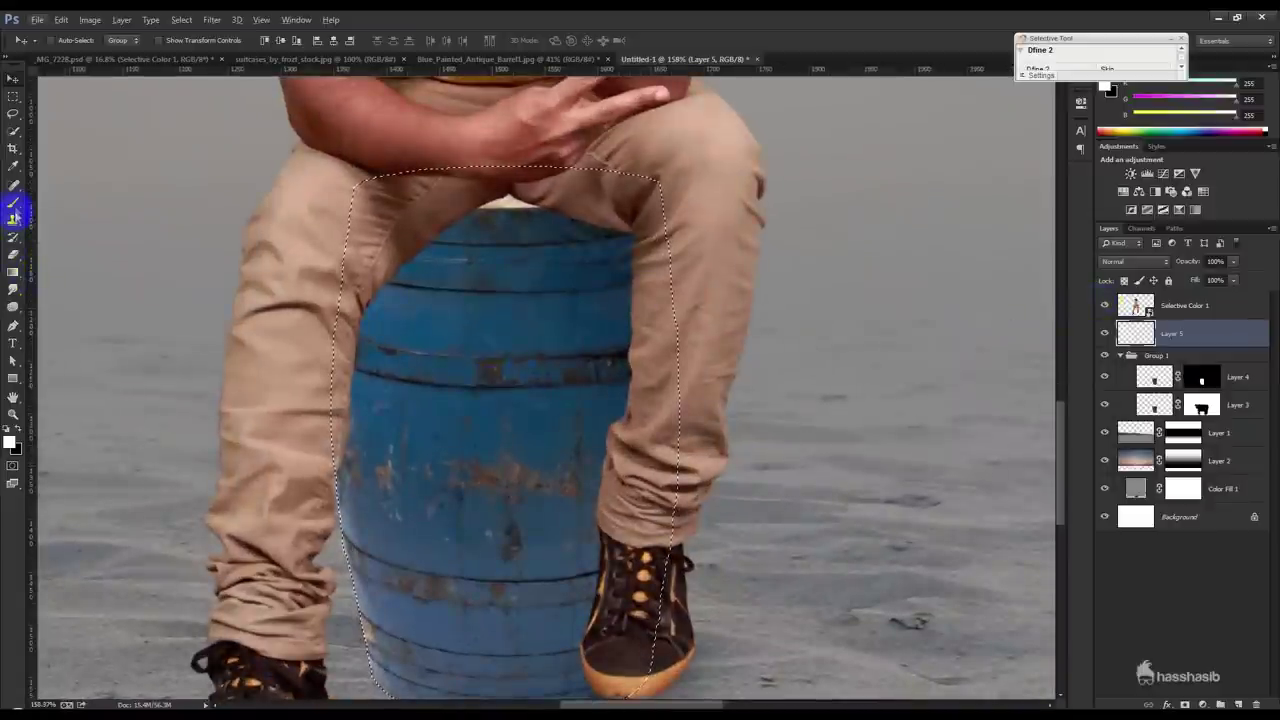
pyautogui.click(13, 203)
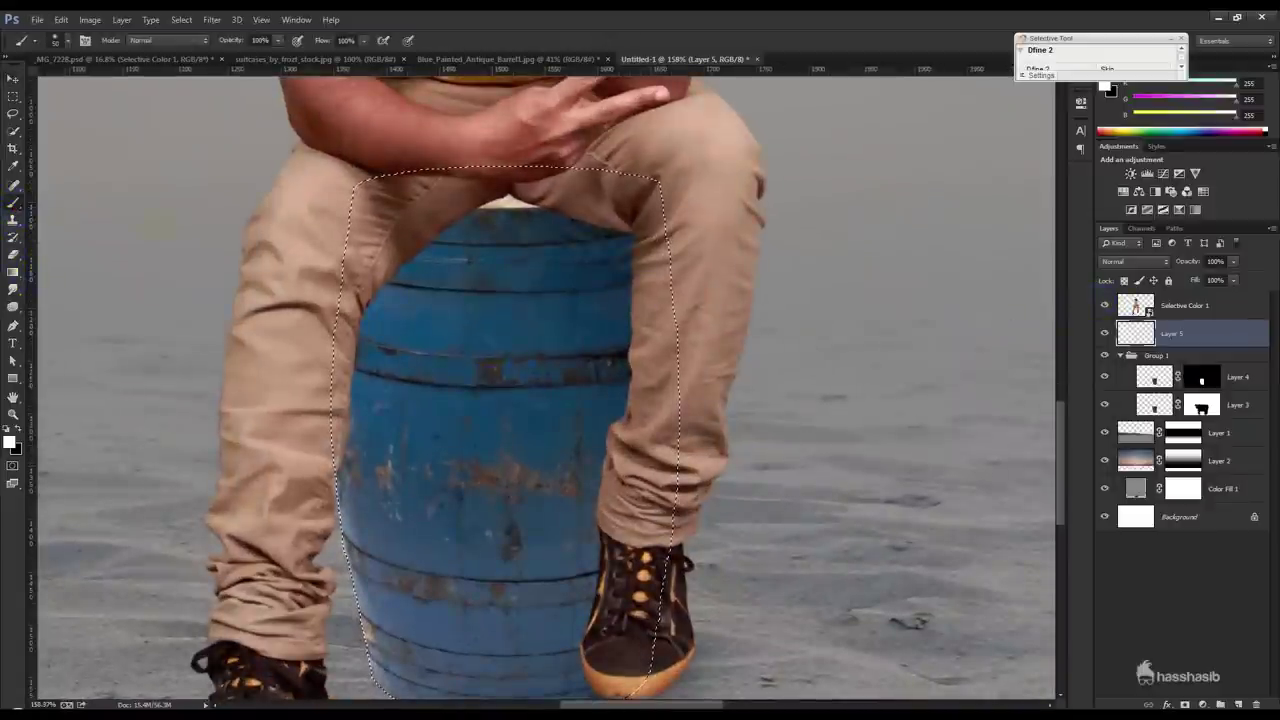
pyautogui.click(19, 428)
pyautogui.moveTo(503, 165)
pyautogui.mouseDown()
pyautogui.moveTo(354, 271)
pyautogui.moveTo(366, 335)
pyautogui.mouseUp()
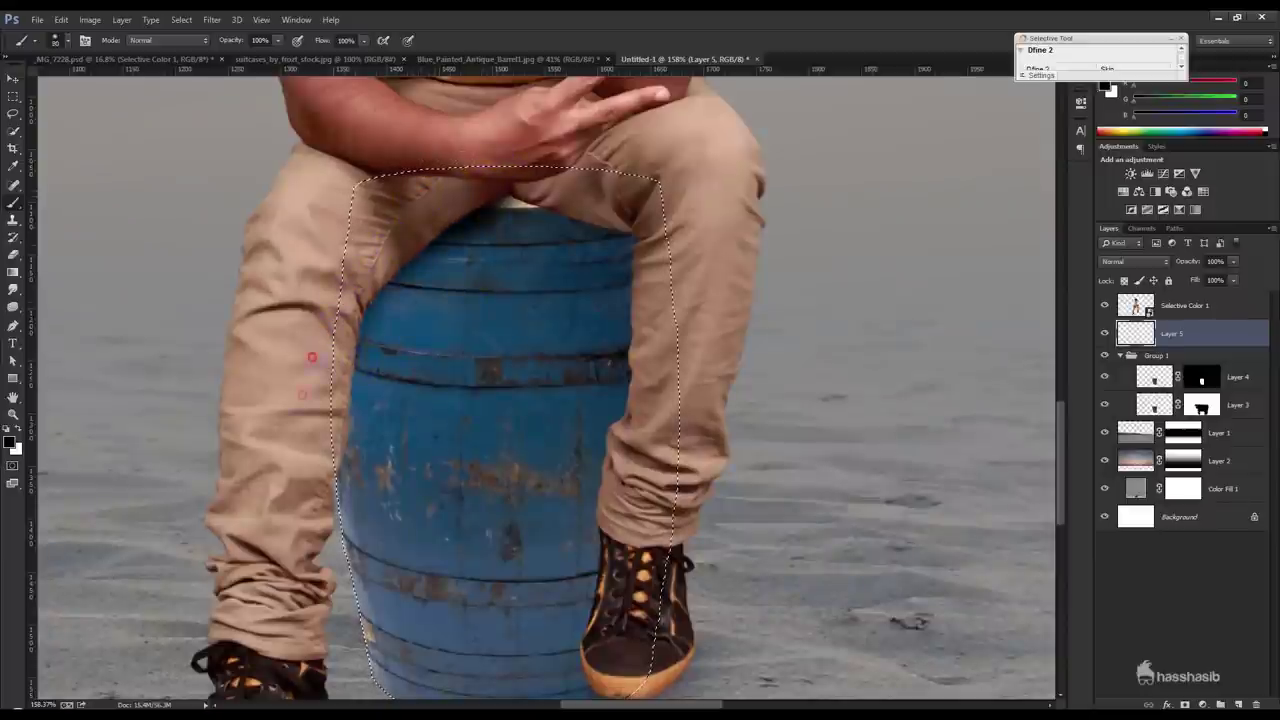
pyautogui.moveTo(231, 40); pyautogui.dragTo(165, 58)
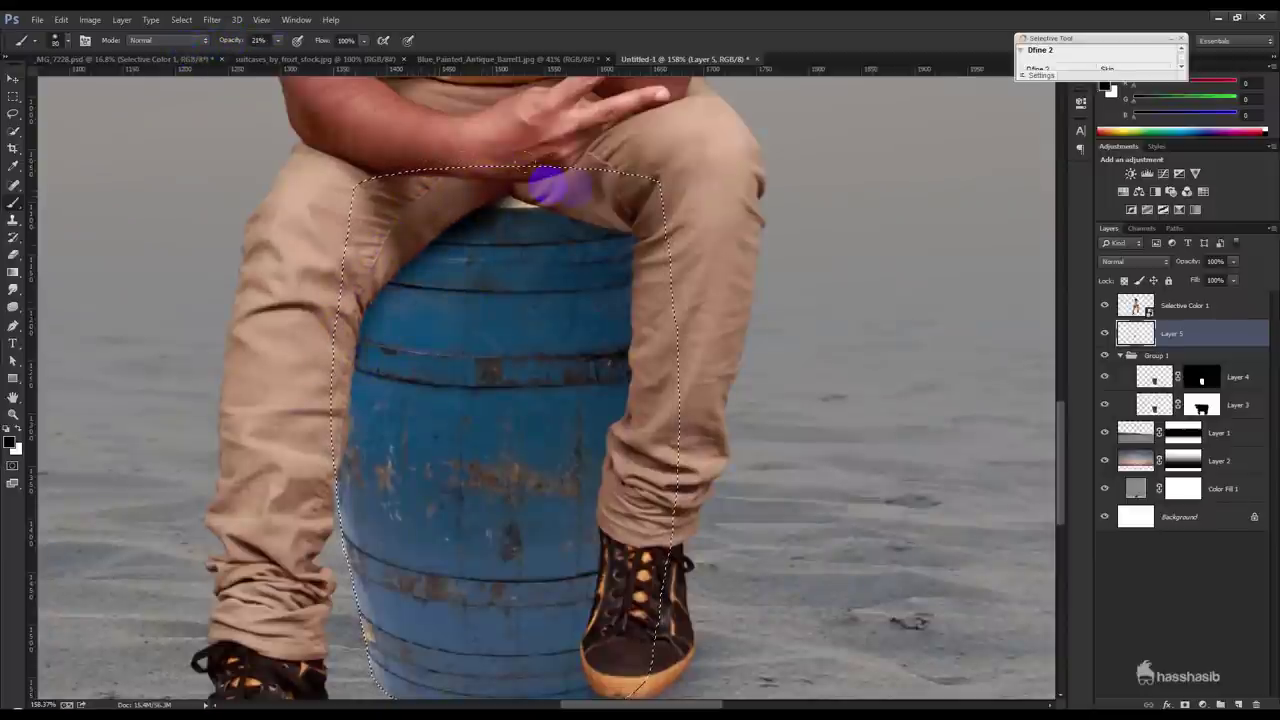
pyautogui.moveTo(531, 178)
pyautogui.mouseDown()
pyautogui.moveTo(527, 188)
pyautogui.moveTo(571, 206)
pyautogui.moveTo(614, 277)
pyautogui.moveTo(629, 477)
pyautogui.moveTo(609, 543)
pyautogui.moveTo(604, 662)
pyautogui.mouseUp()
# - Add faint shading on the barrel near the man's right shoe
pyautogui.click(619, 525)
pyautogui.scroll(-3, 615, 392)
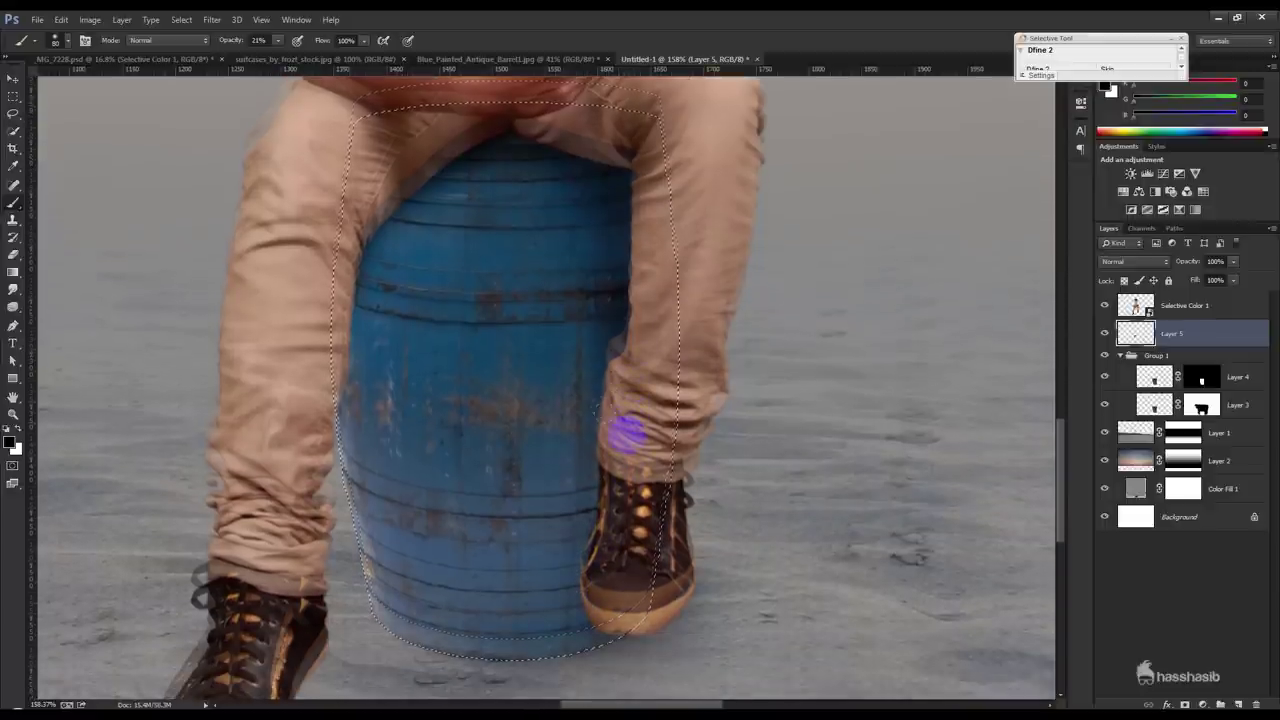
pyautogui.moveTo(600, 410); pyautogui.dragTo(571, 531)
pyautogui.click(624, 290)
pyautogui.moveTo(624, 290); pyautogui.dragTo(608, 586)
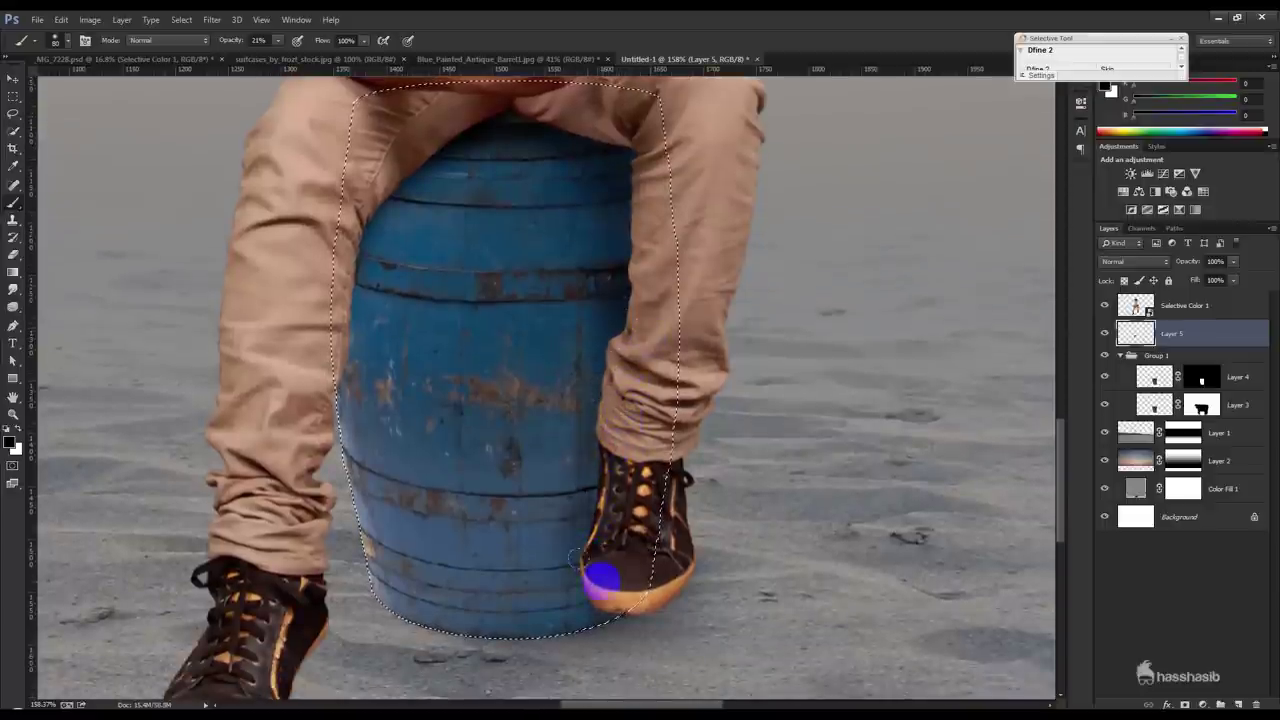
# - Darken the barrel's left edge and its right edge beside the leg
pyautogui.click(335, 295)
pyautogui.moveTo(356, 220)
pyautogui.mouseDown()
pyautogui.moveTo(366, 565)
pyautogui.moveTo(376, 220)
pyautogui.mouseUp()
pyautogui.click(485, 105)
pyautogui.moveTo(485, 105); pyautogui.dragTo(363, 414)
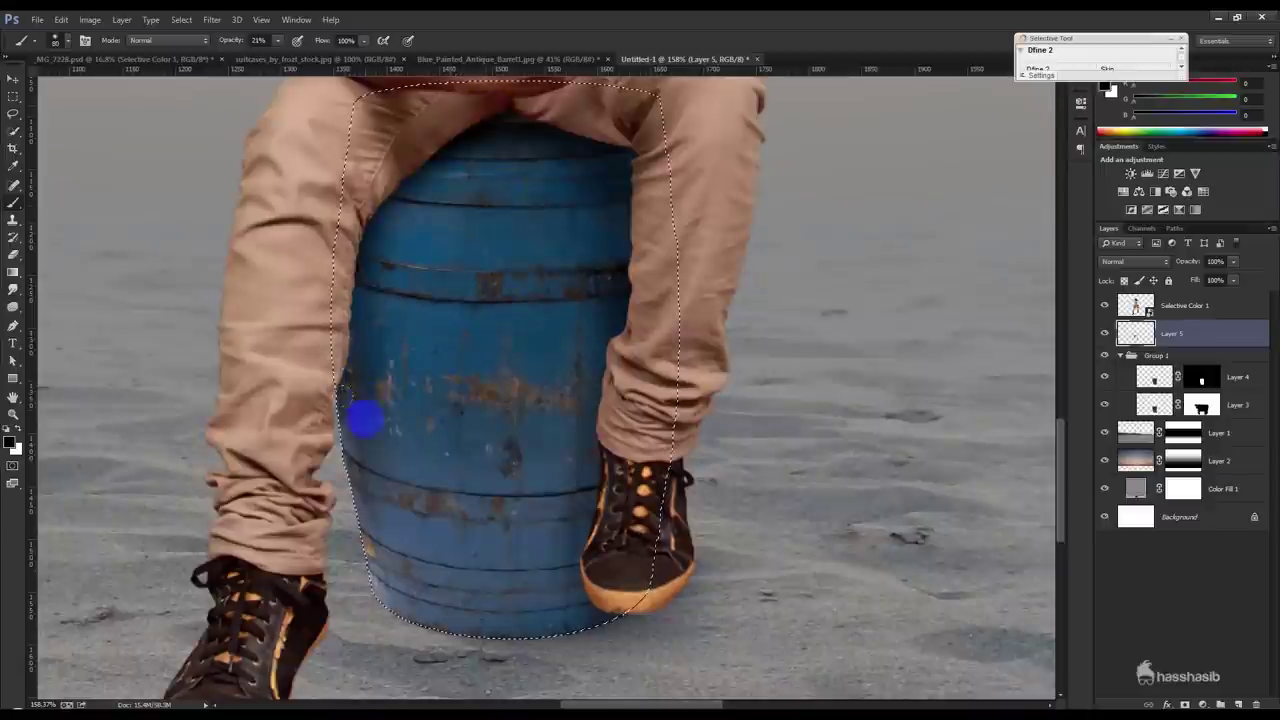
pyautogui.click(557, 205)
pyautogui.moveTo(531, 181); pyautogui.dragTo(586, 414)
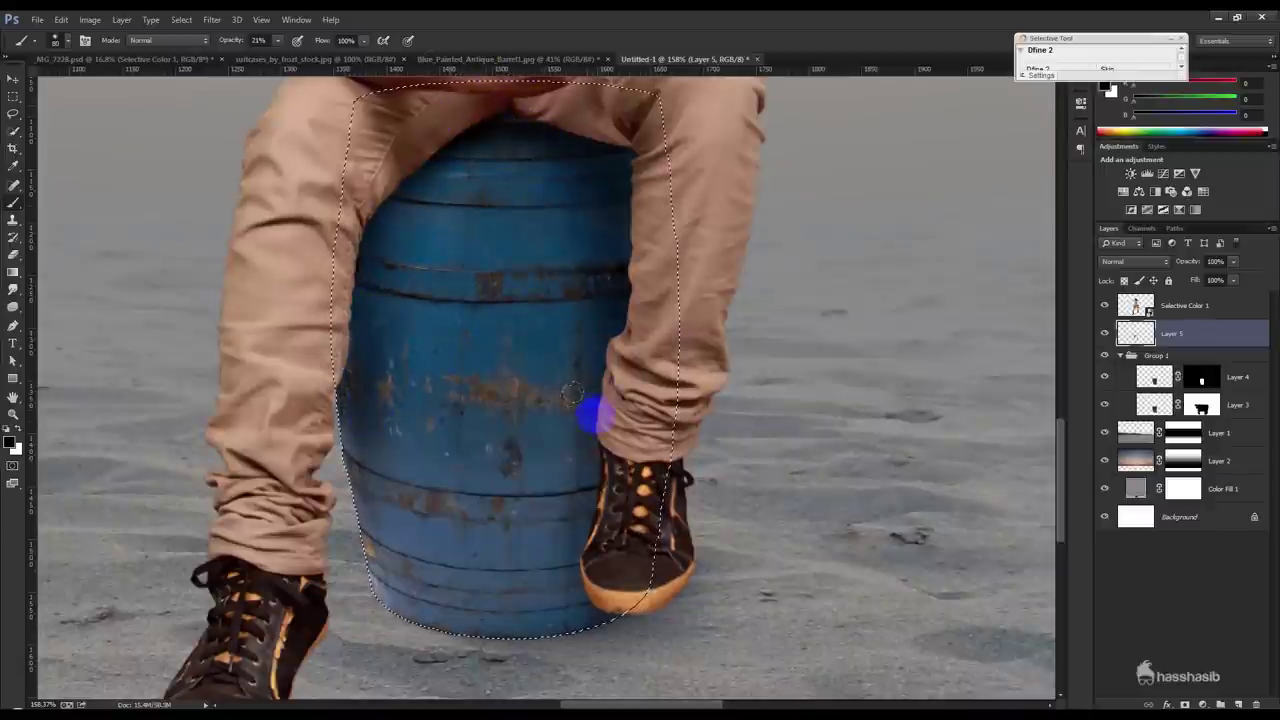
pyautogui.scroll(-1, 586, 414)
pyautogui.hotkey('ctrl', '0')
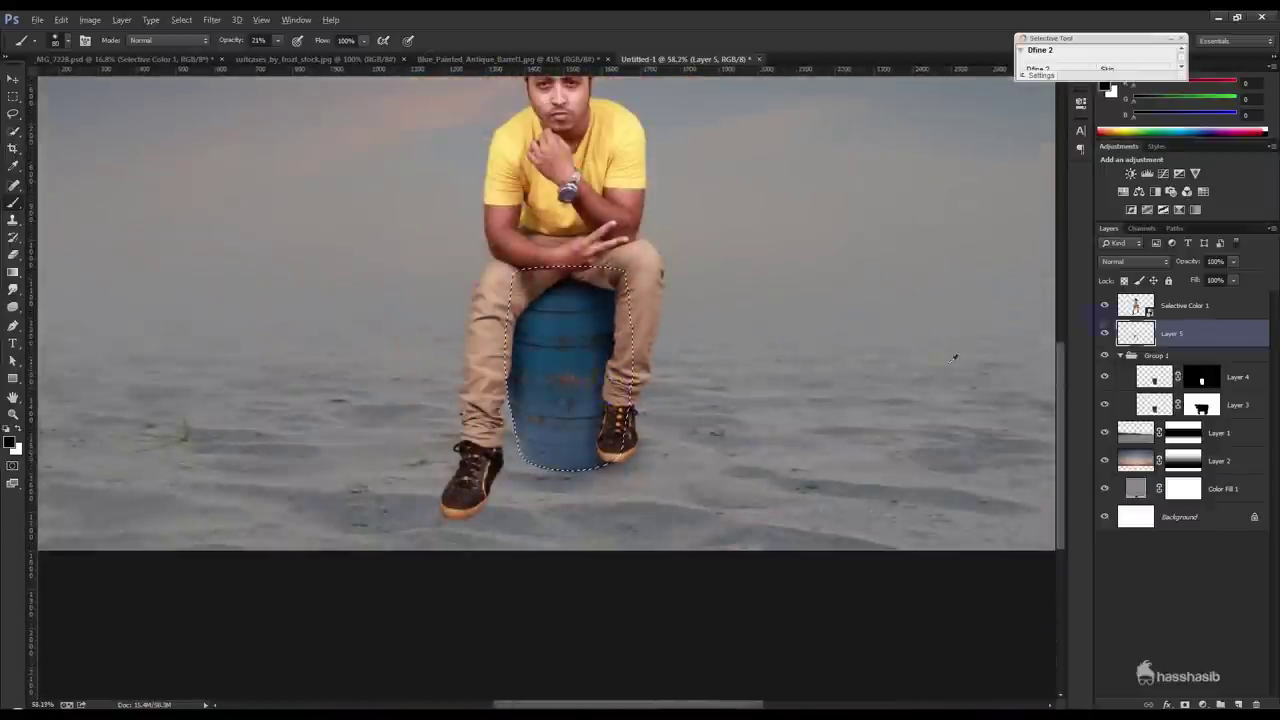
pyautogui.click(1185, 262)
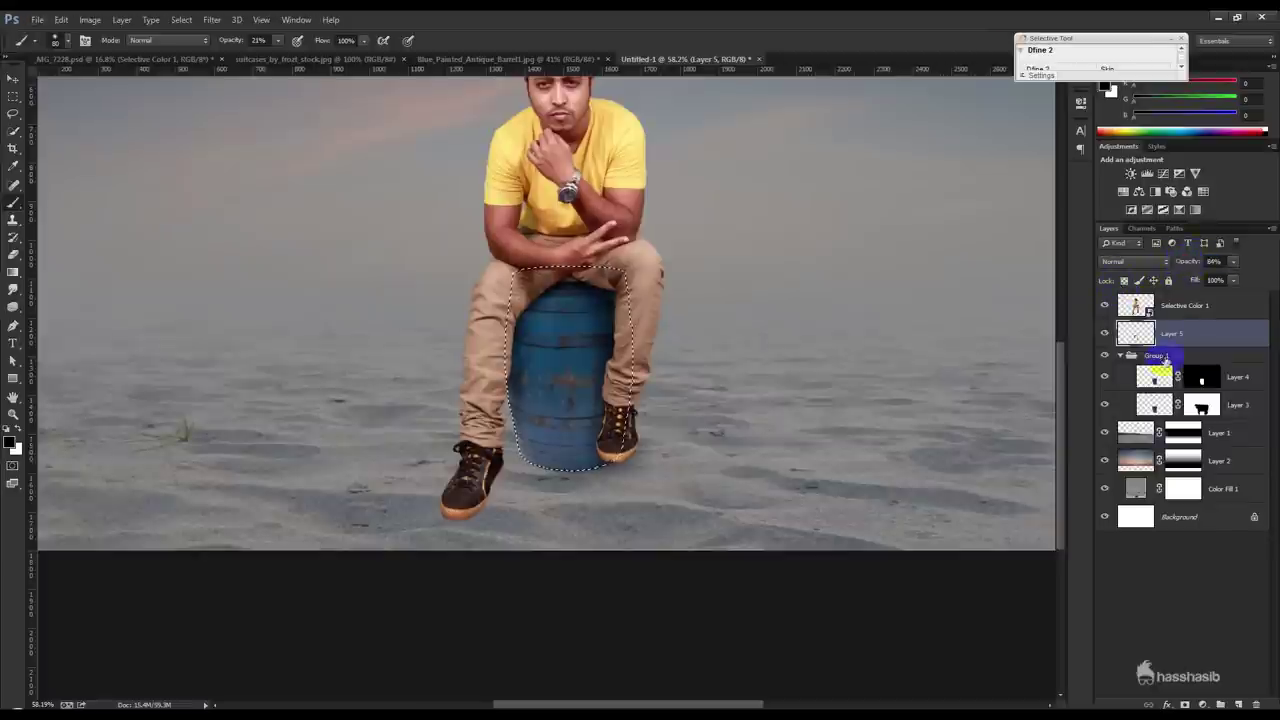
# - On a new Layer 6, paint 52%-opacity shading along both trouser legs' inner edges over the barrel
pyautogui.click(1238, 704)
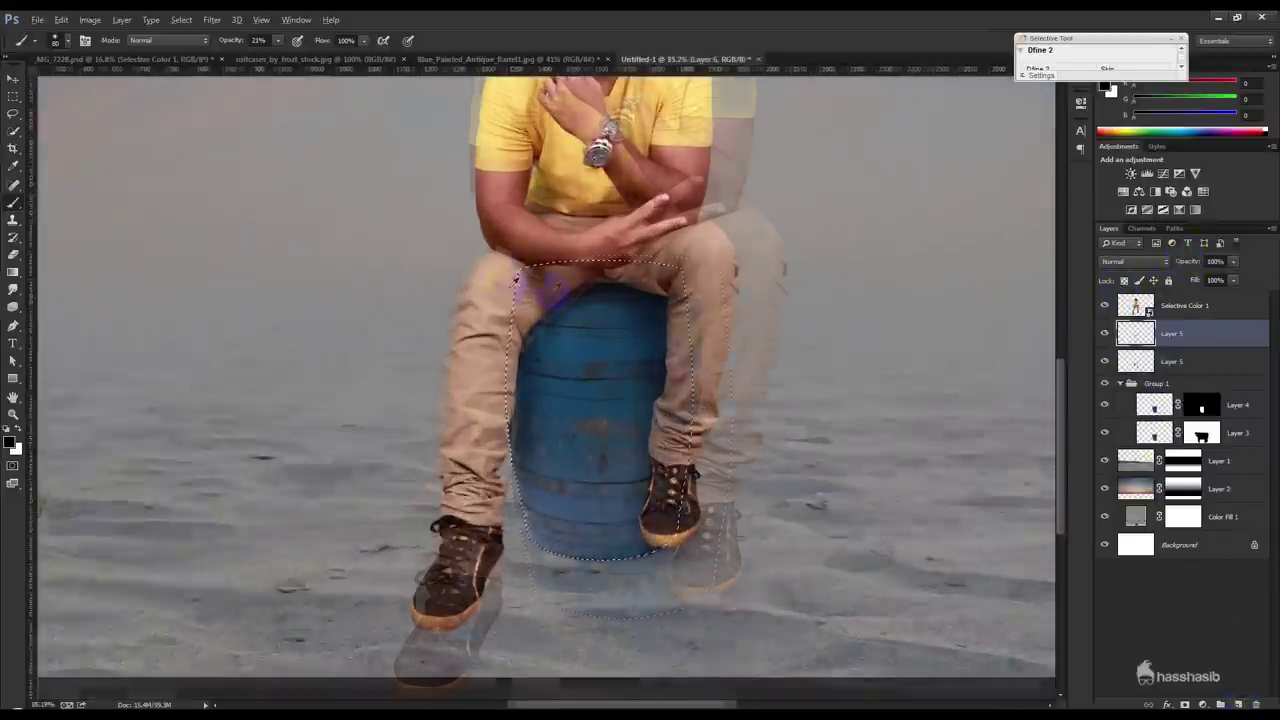
pyautogui.moveTo(231, 42); pyautogui.dragTo(257, 40)
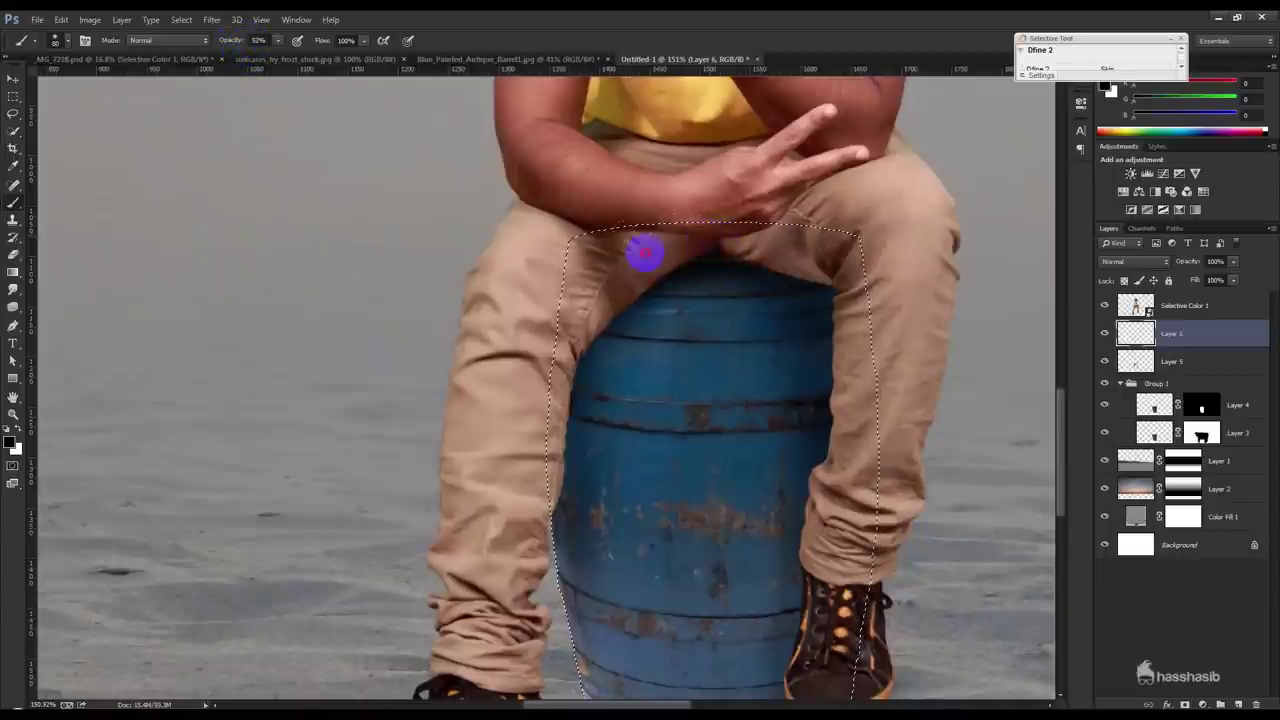
pyautogui.moveTo(709, 237); pyautogui.dragTo(560, 365)
pyautogui.moveTo(840, 255); pyautogui.dragTo(865, 286)
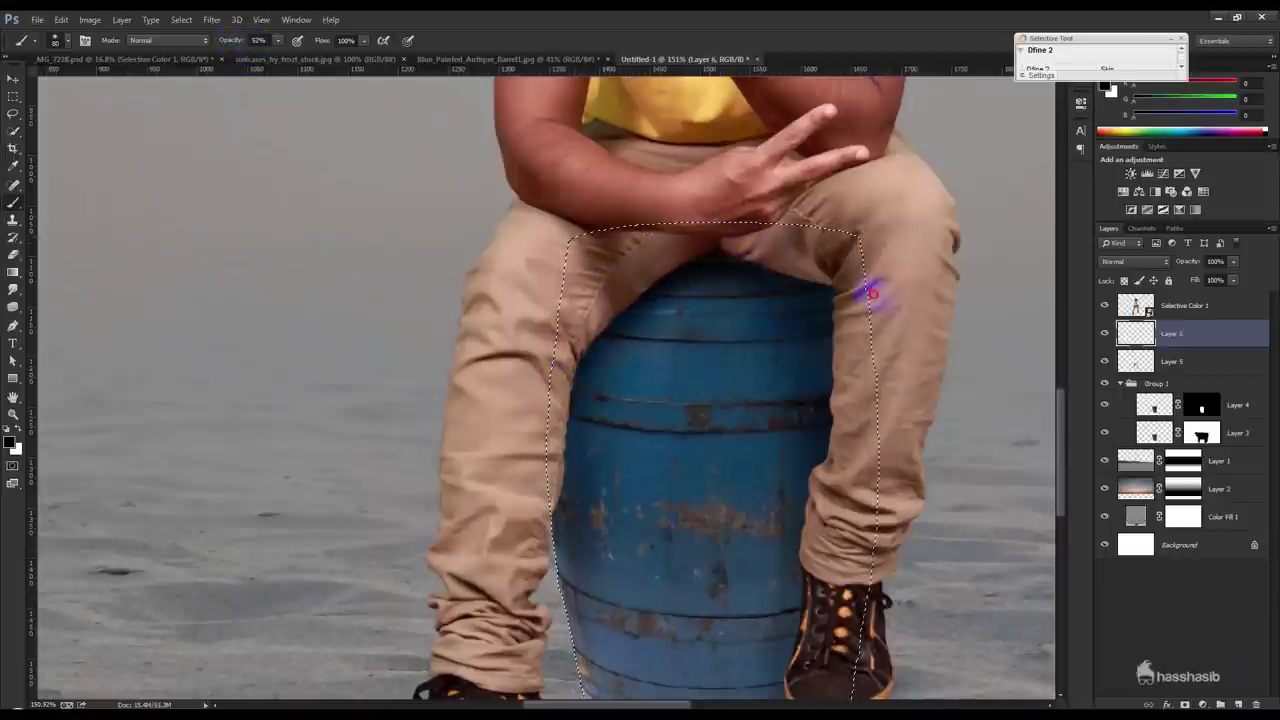
pyautogui.moveTo(829, 443); pyautogui.dragTo(845, 450)
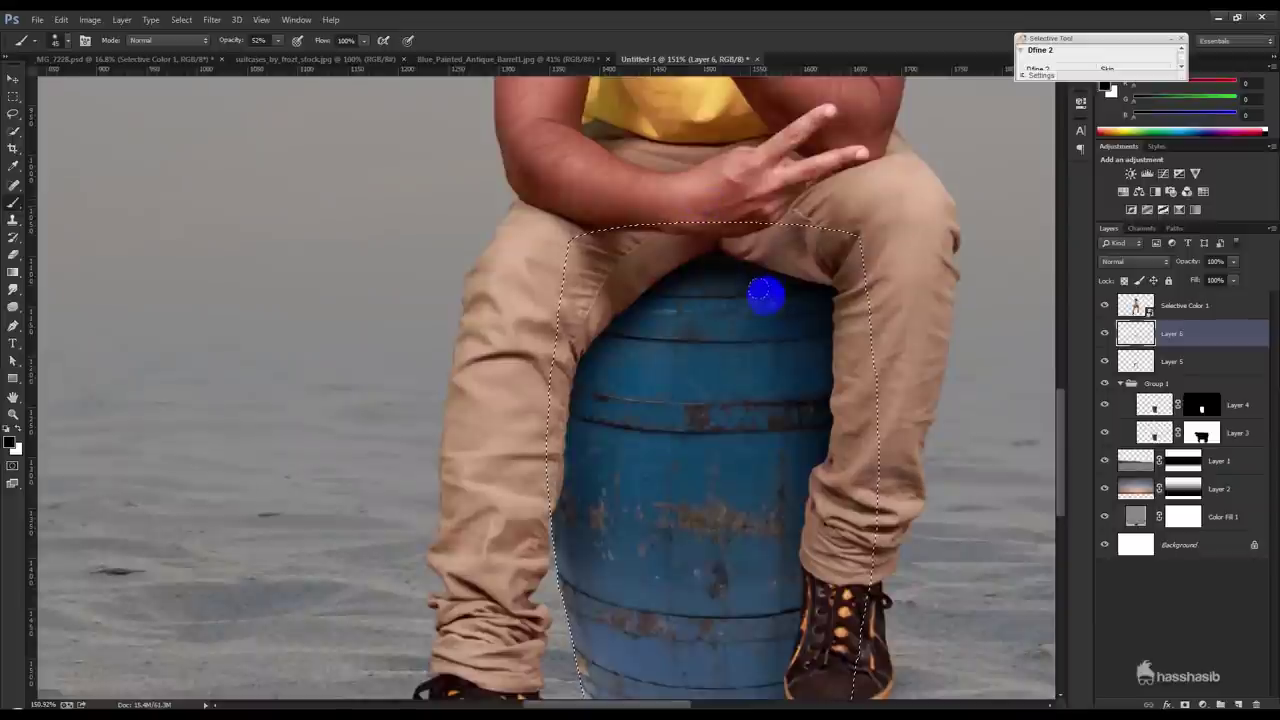
pyautogui.scroll(-5, 772, 300)
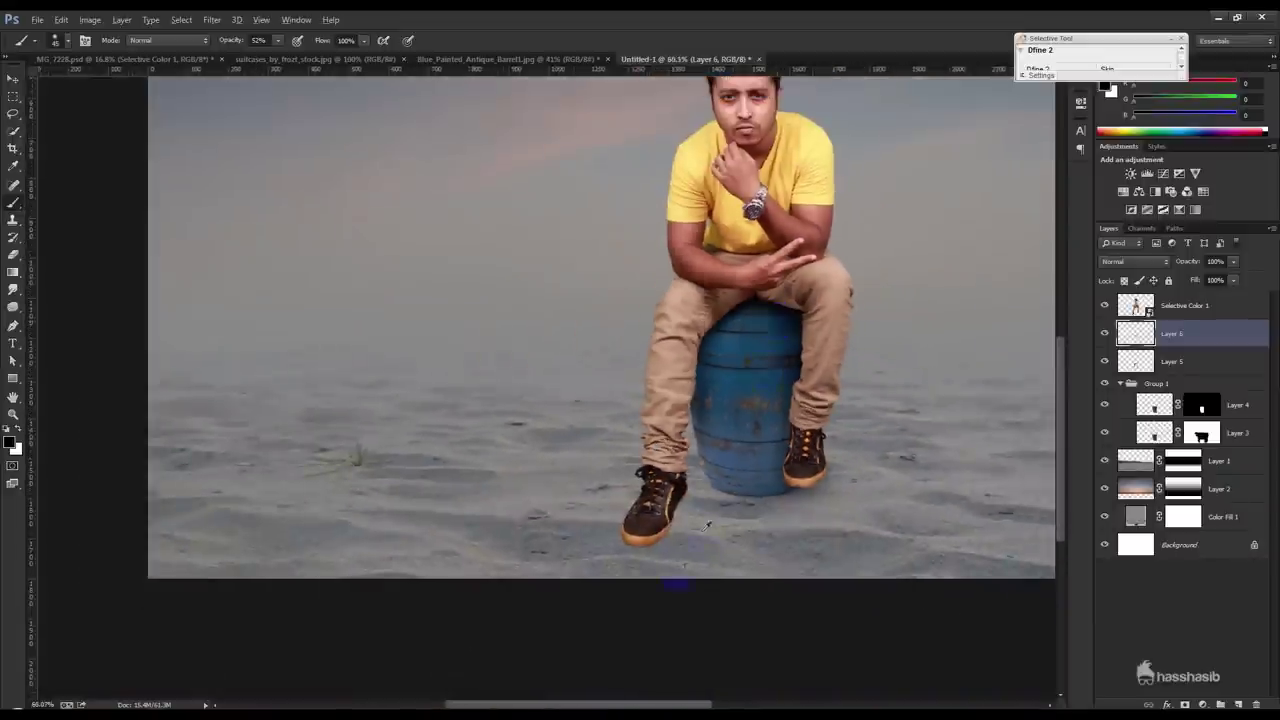
pyautogui.scroll(3, 677, 549)
pyautogui.scroll(2, 718, 412)
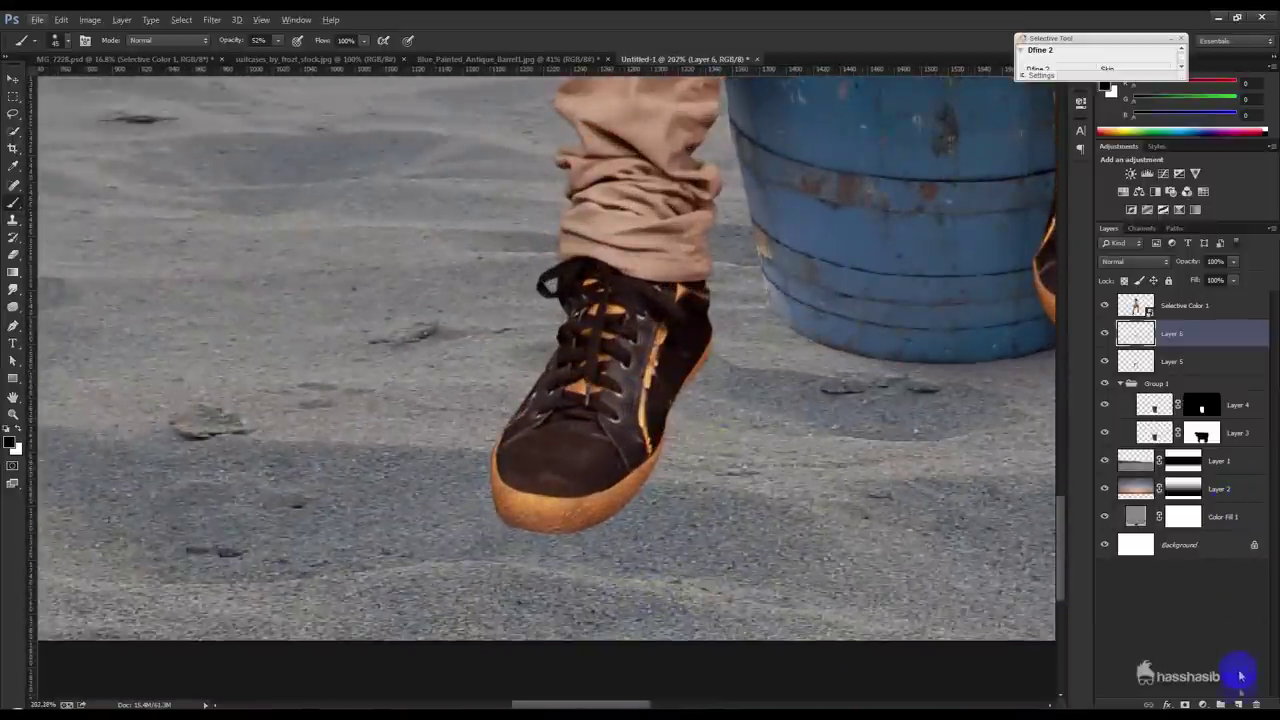
# - Add Layer 7 and paint a soft shadow along the left shoe's side and heel
pyautogui.click(1238, 704)
pyautogui.scroll(1, 657, 330)
pyautogui.scroll(1, 657, 330)
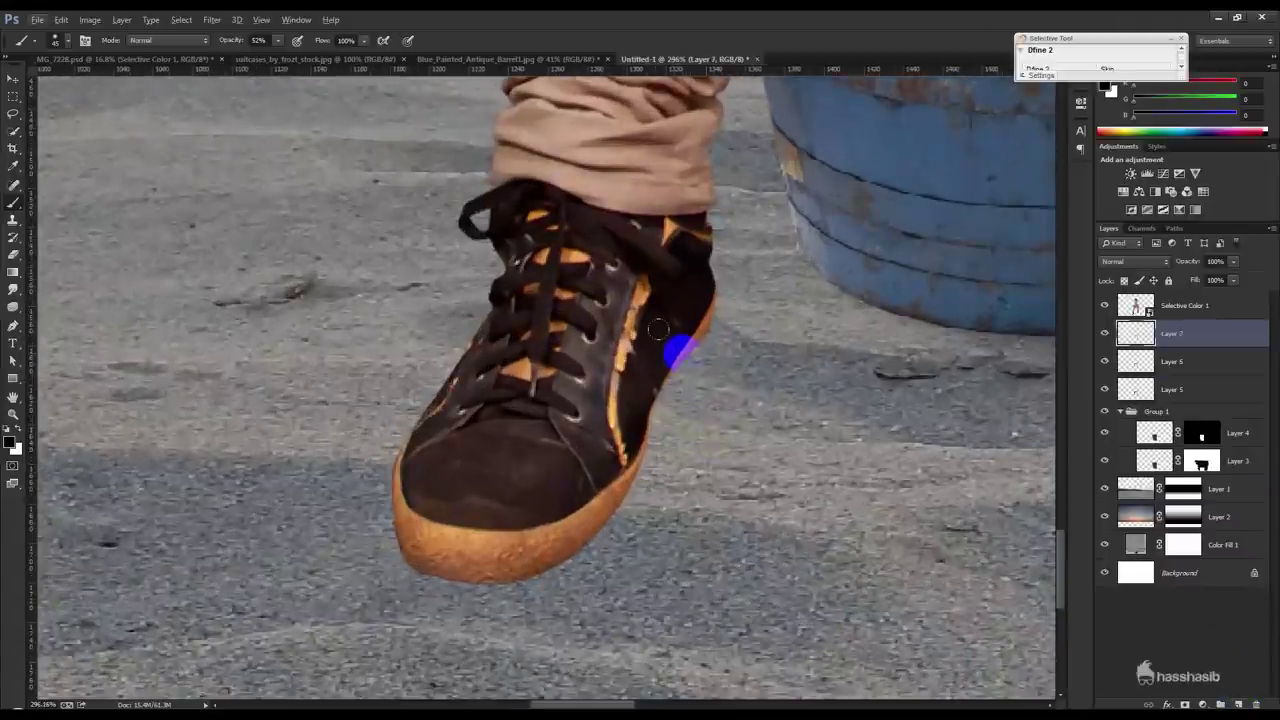
pyautogui.moveTo(700, 320)
pyautogui.mouseDown()
pyautogui.moveTo(600, 529)
pyautogui.moveTo(502, 580)
pyautogui.moveTo(437, 572)
pyautogui.moveTo(526, 571)
pyautogui.moveTo(571, 549)
pyautogui.mouseUp()
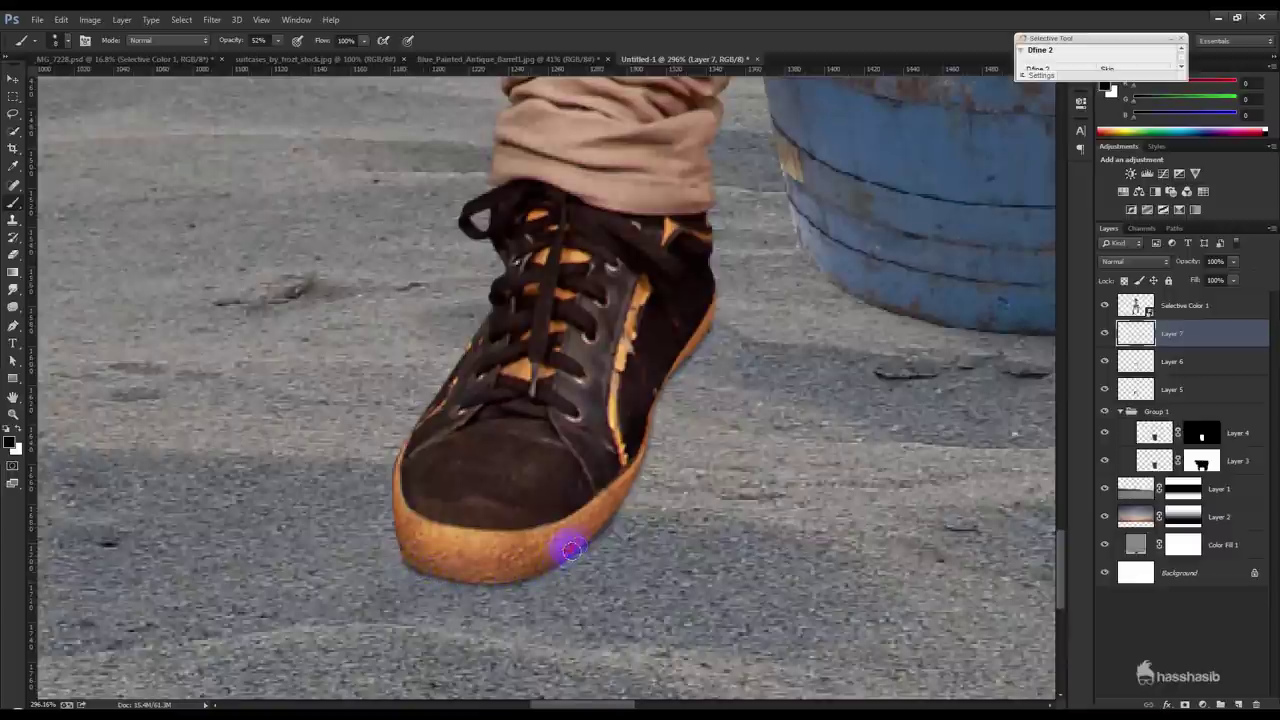
pyautogui.moveTo(612, 512)
pyautogui.mouseDown()
pyautogui.moveTo(664, 372)
pyautogui.moveTo(694, 334)
pyautogui.moveTo(608, 466)
pyautogui.moveTo(645, 445)
pyautogui.mouseUp()
# - At 12% brush opacity, shade the sole and heel, blending the shadow toward the barrel
pyautogui.moveTo(237, 47); pyautogui.dragTo(205, 46)
pyautogui.moveTo(590, 307)
pyautogui.mouseDown()
pyautogui.moveTo(688, 333)
pyautogui.moveTo(599, 450)
pyautogui.moveTo(672, 345)
pyautogui.moveTo(614, 463)
pyautogui.moveTo(680, 346)
pyautogui.moveTo(578, 545)
pyautogui.moveTo(479, 578)
pyautogui.mouseUp()
pyautogui.moveTo(586, 538); pyautogui.dragTo(431, 565)
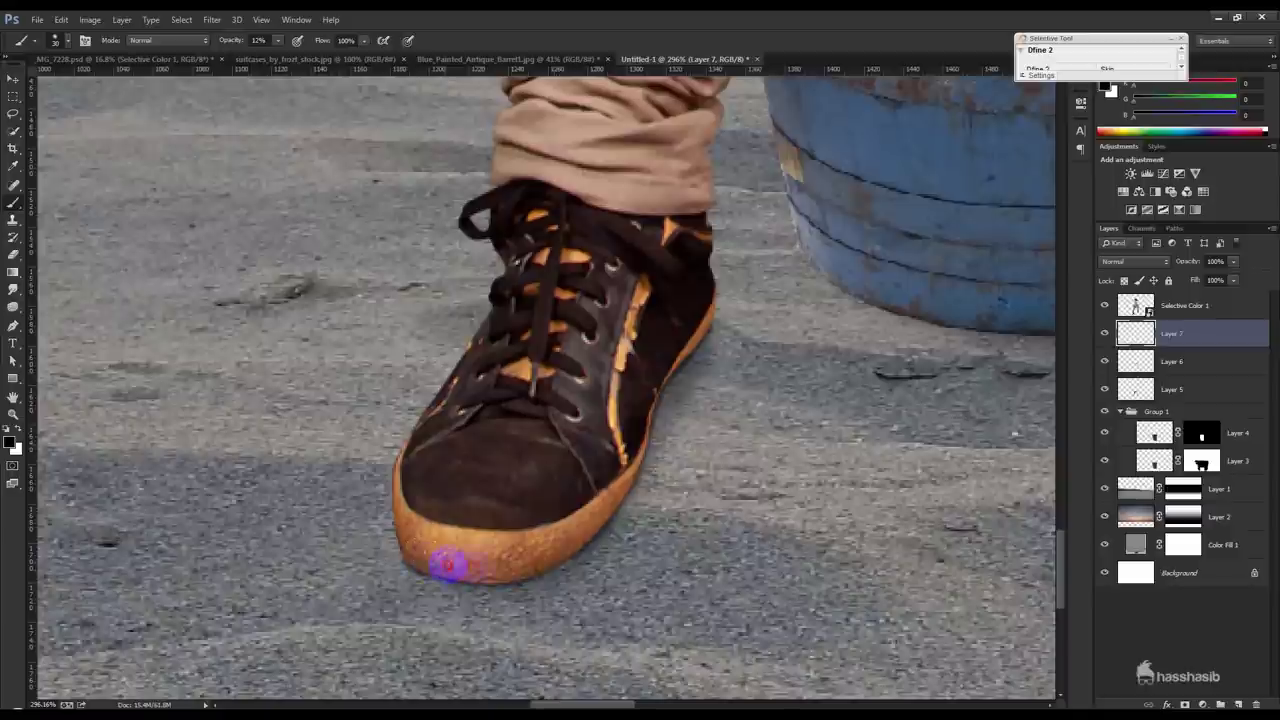
pyautogui.moveTo(579, 540); pyautogui.dragTo(692, 345)
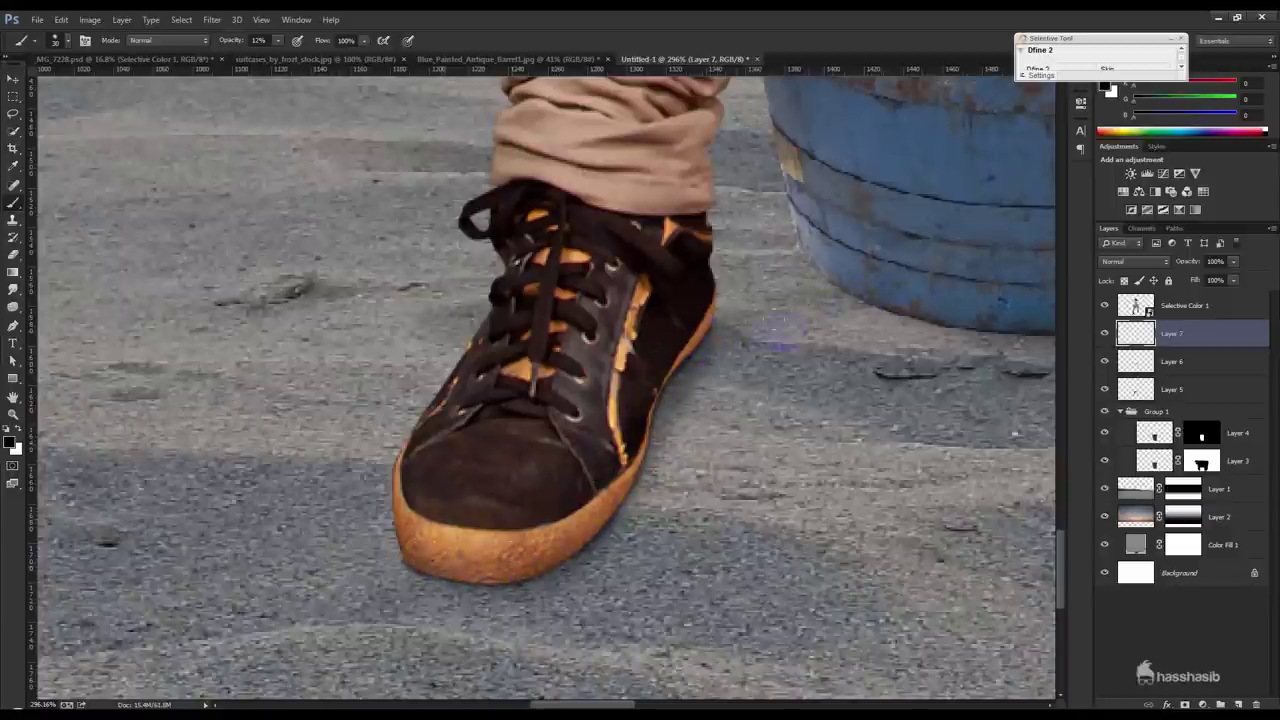
pyautogui.moveTo(737, 374); pyautogui.dragTo(858, 330)
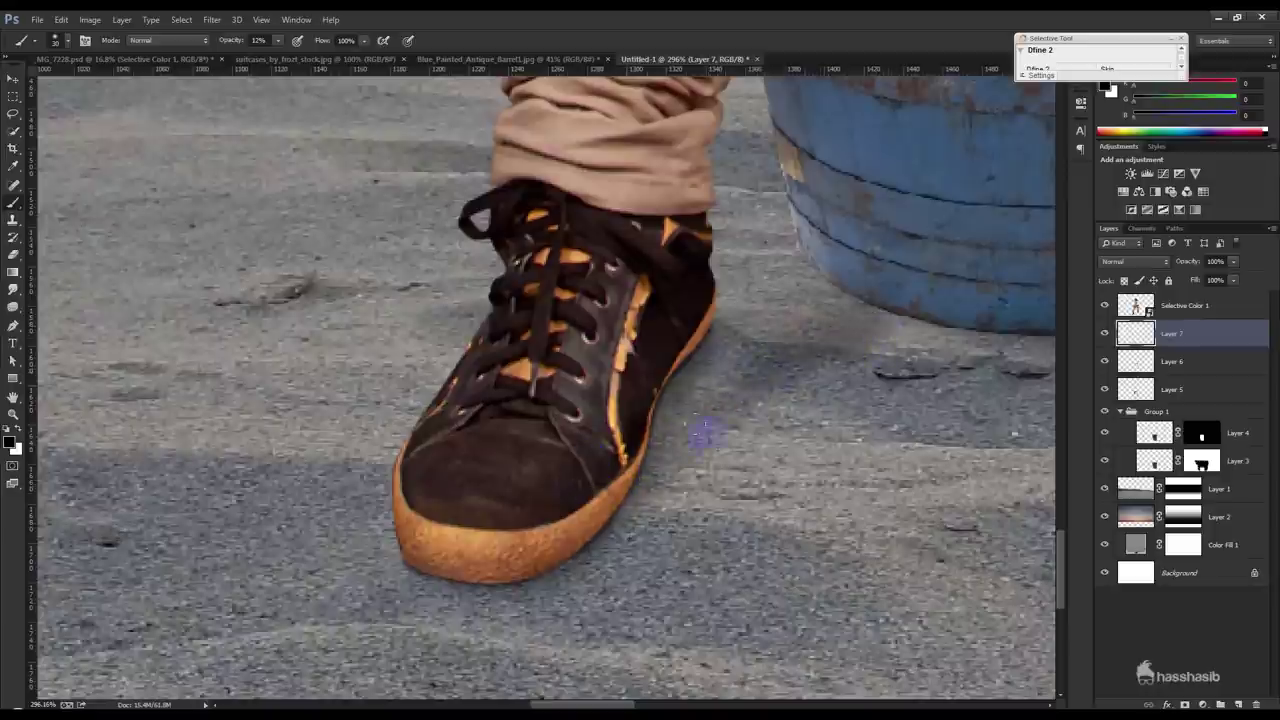
pyautogui.moveTo(695, 395); pyautogui.dragTo(703, 312)
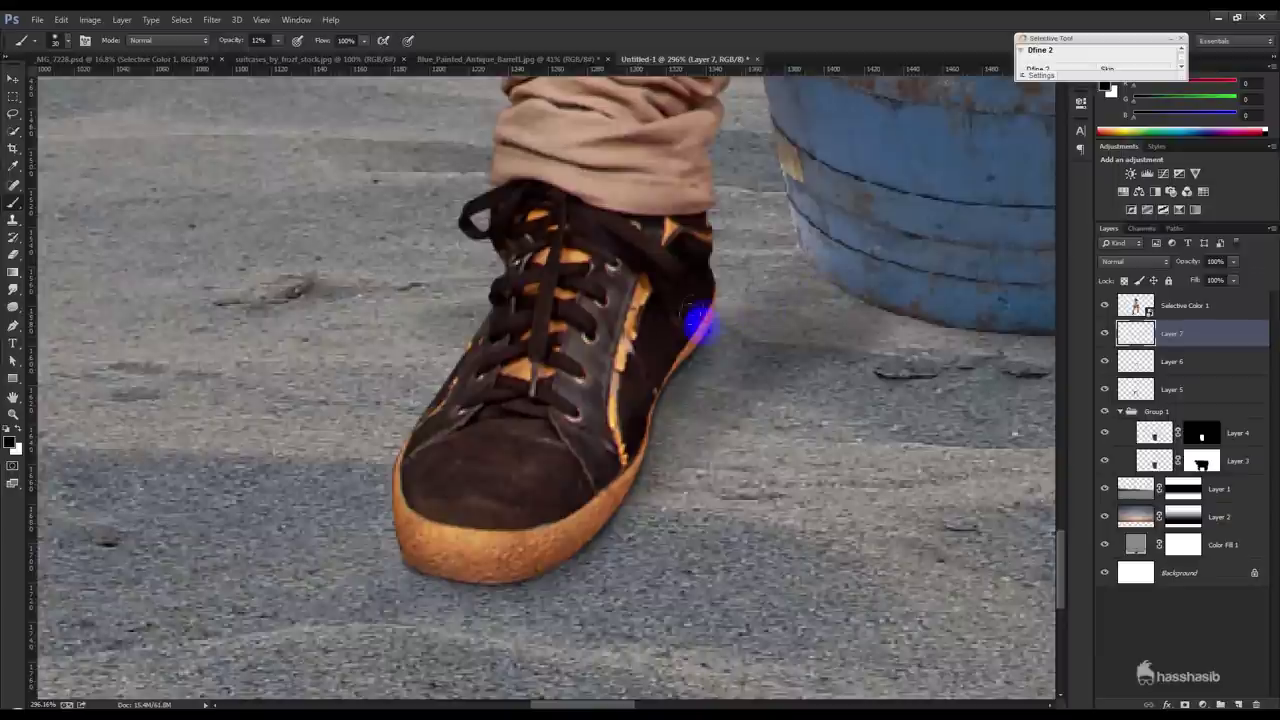
pyautogui.hotkey('ctrl', '0')
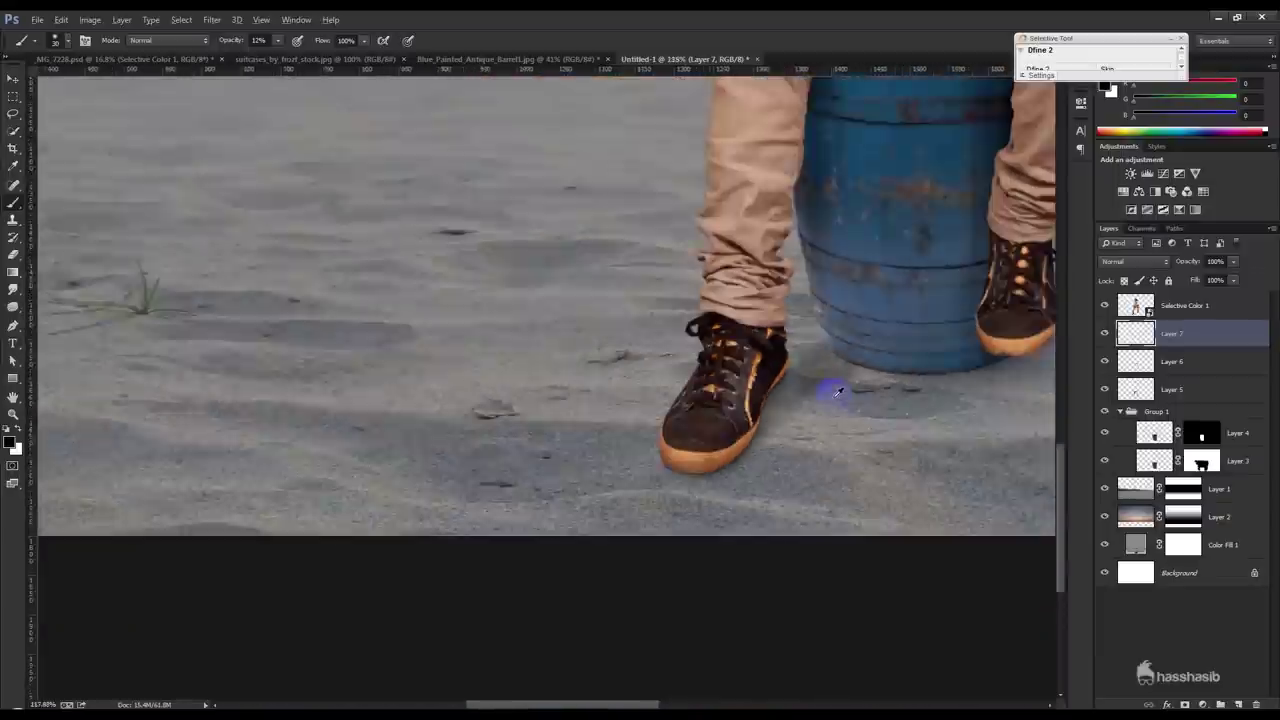
pyautogui.scroll(5, 528, 657)
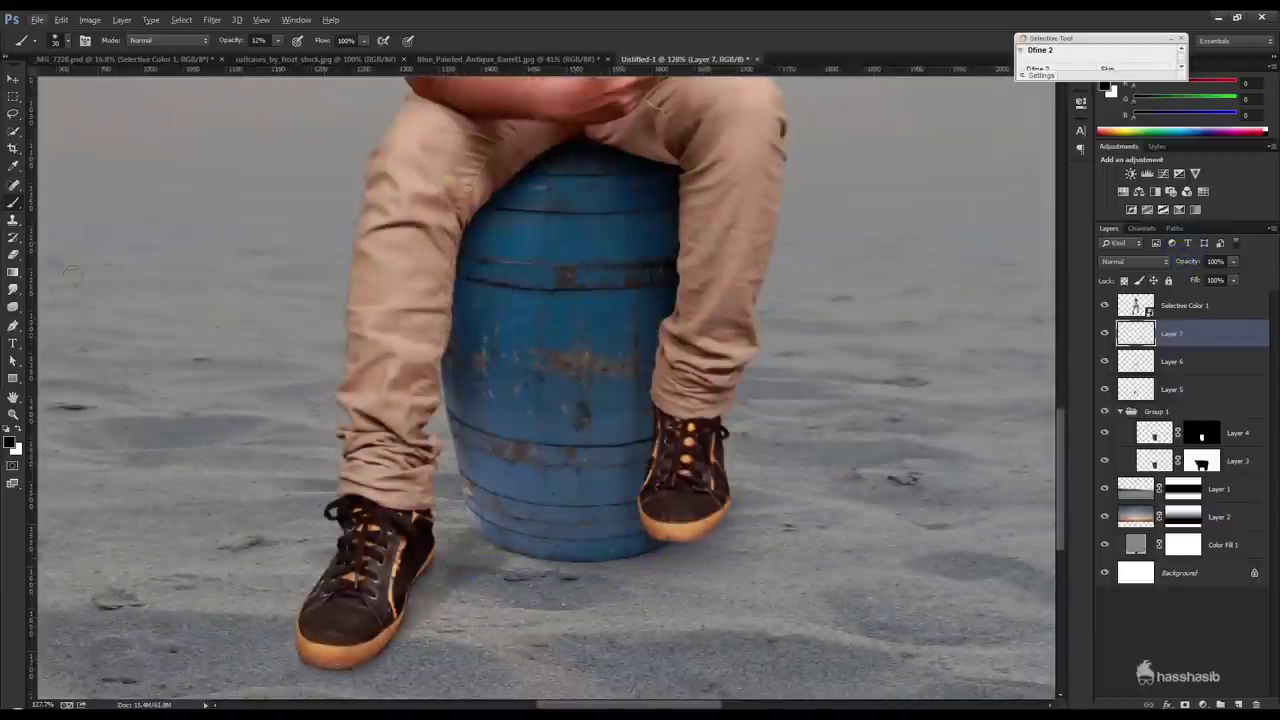
pyautogui.click(15, 254)
pyautogui.rightClick(352, 316)
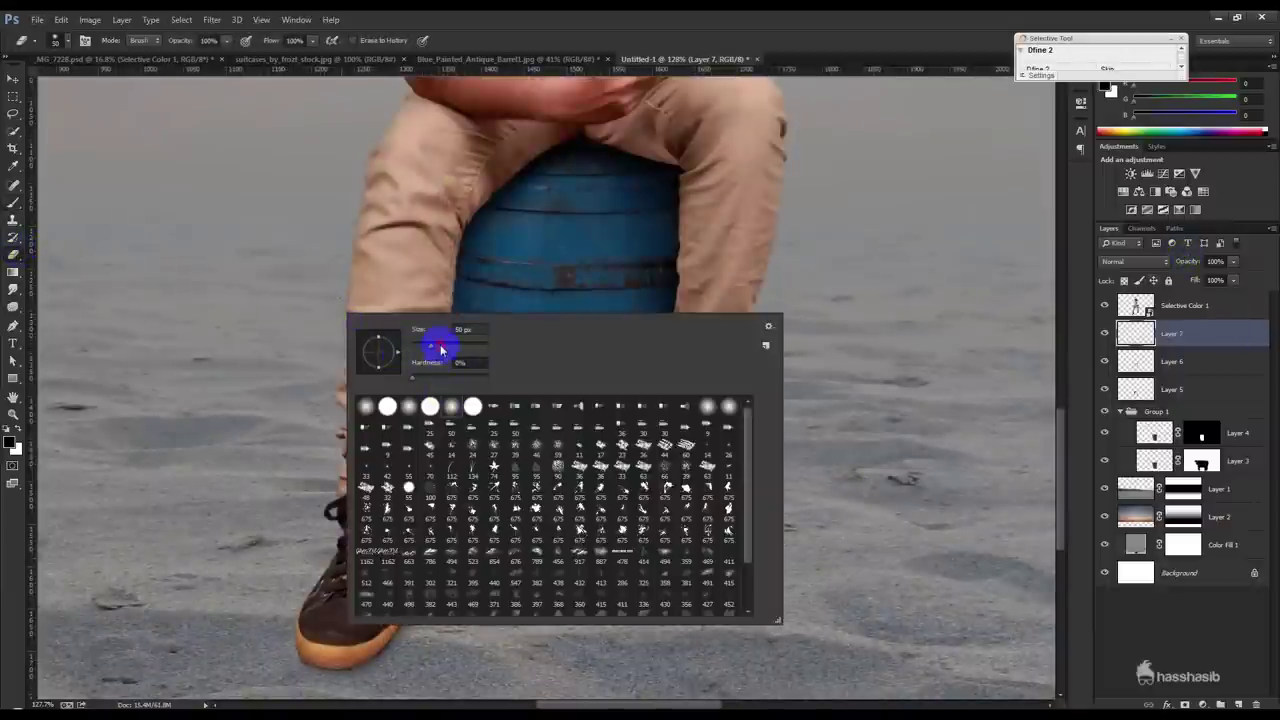
pyautogui.moveTo(440, 349); pyautogui.dragTo(447, 349)
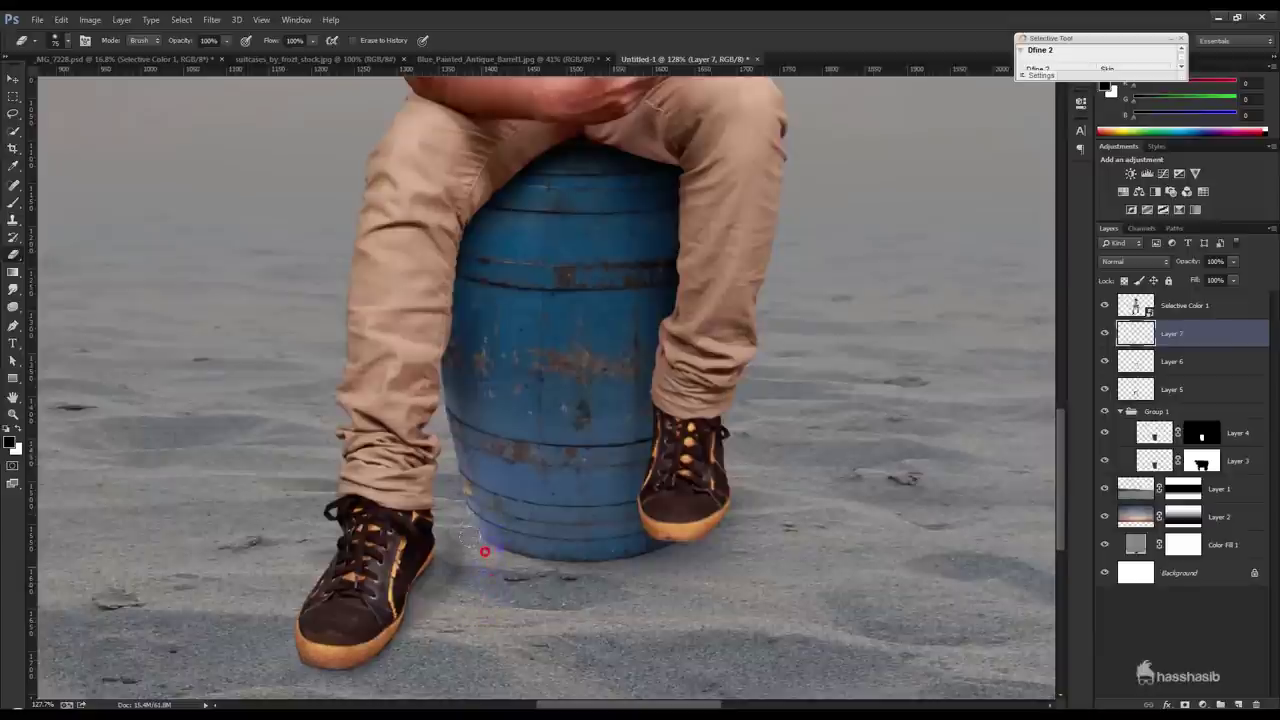
pyautogui.click(13, 78)
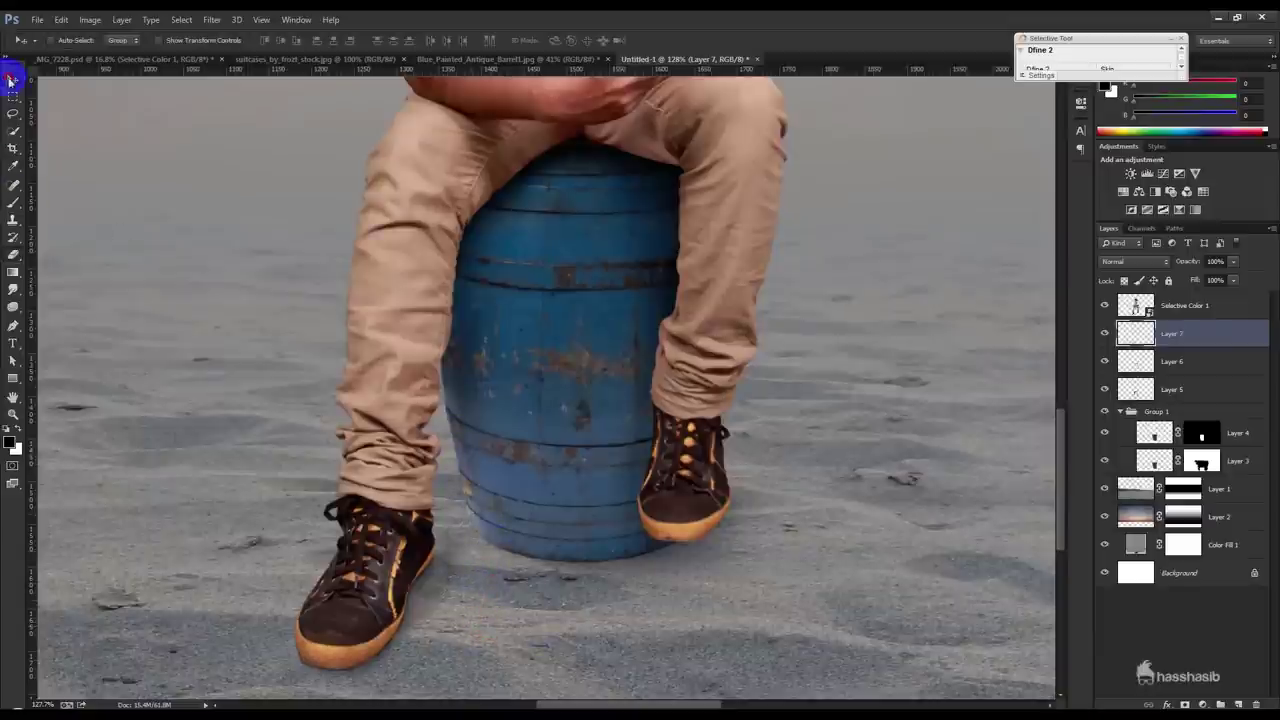
pyautogui.scroll(-2, 547, 370)
pyautogui.scroll(-2, 547, 370)
pyautogui.scroll(-1, 547, 370)
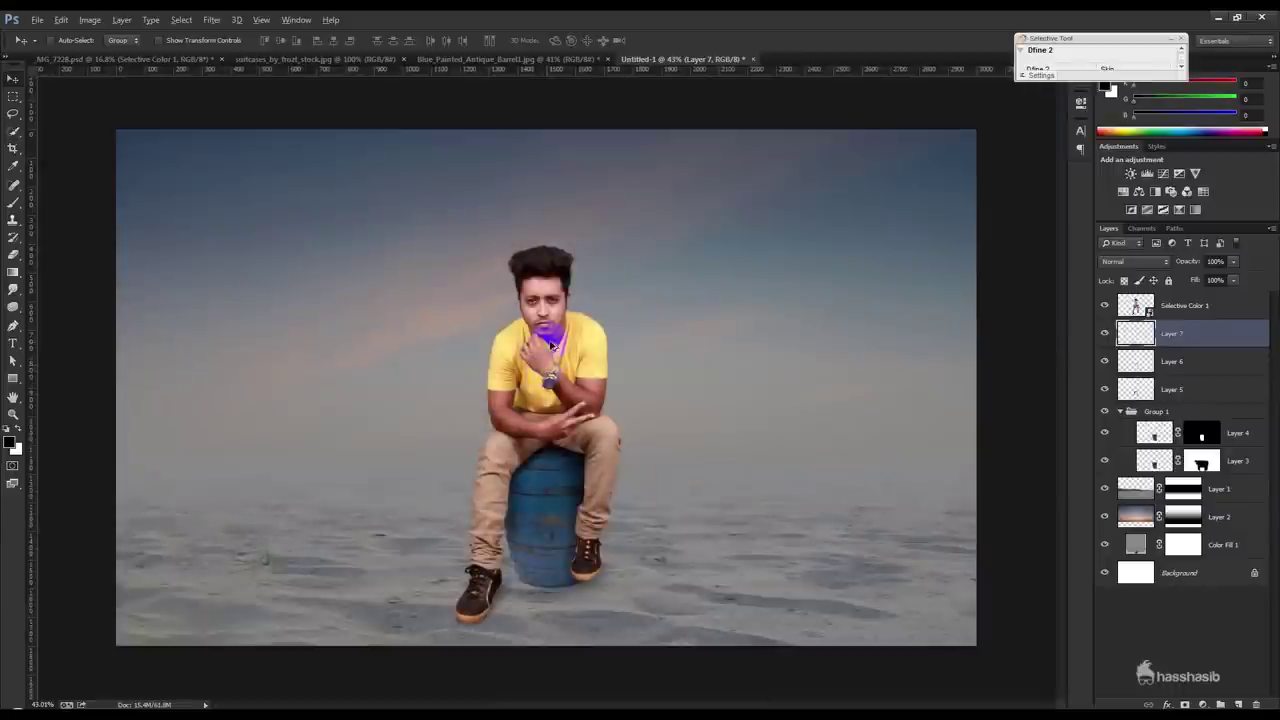
pyautogui.scroll(1, 550, 344)
# - Close the barrel photo without saving and switch to the suitcases photo
pyautogui.click(445, 58)
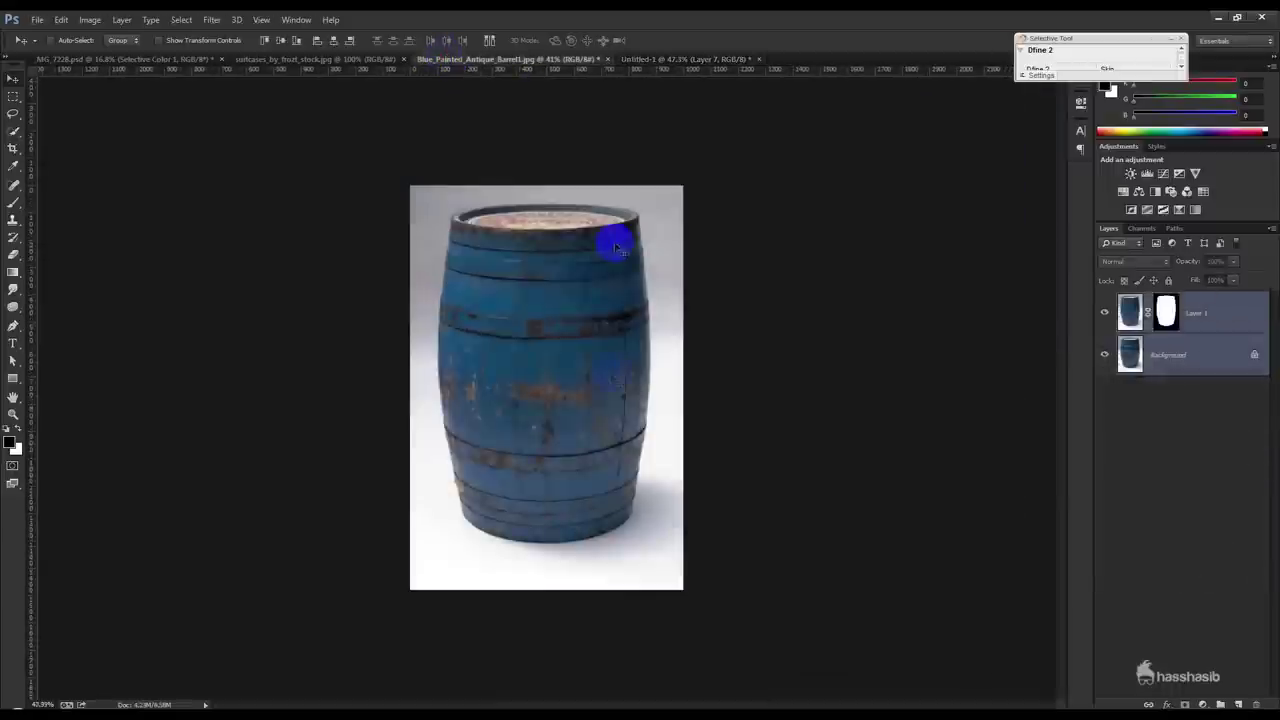
pyautogui.click(604, 60)
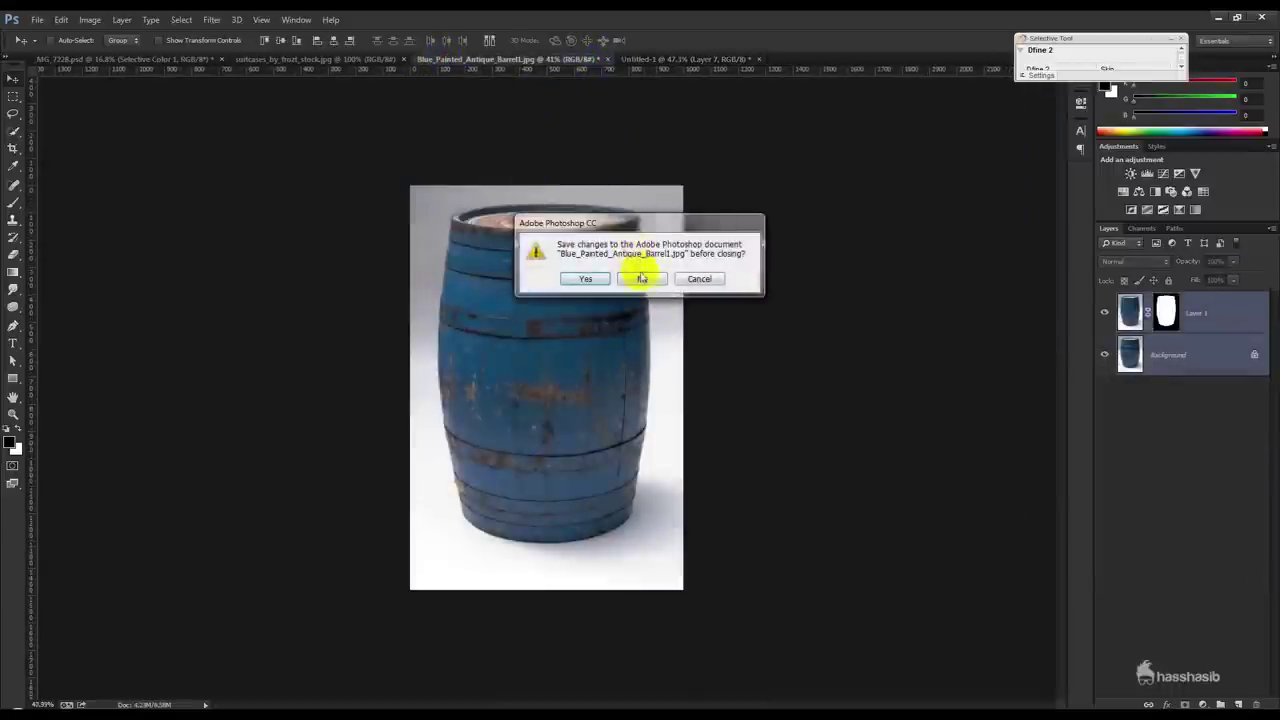
pyautogui.click(636, 277)
pyautogui.click(371, 58)
# - Duplicate the background to Layer 1 and start a pen path along the brown suitcase's top edge
pyautogui.click(13, 325)
pyautogui.scroll(10, 449, 391)
pyautogui.scroll(3, 320, 435)
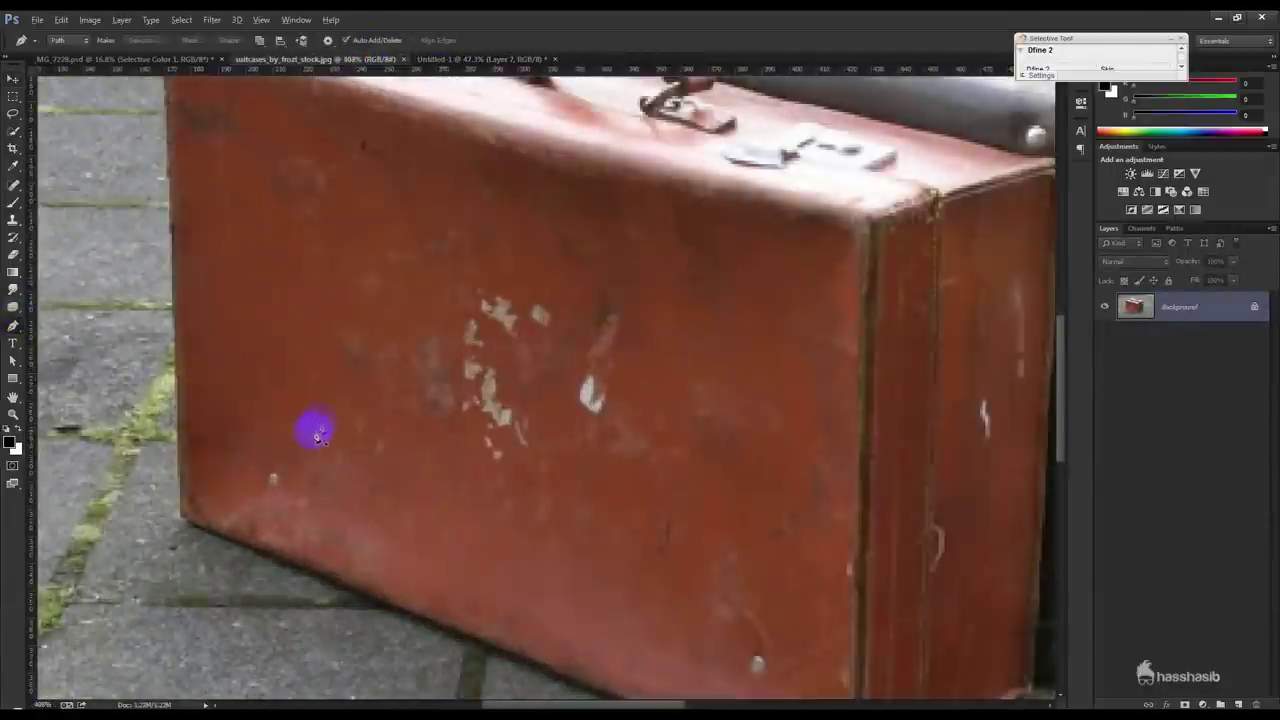
pyautogui.scroll(3, 414, 409)
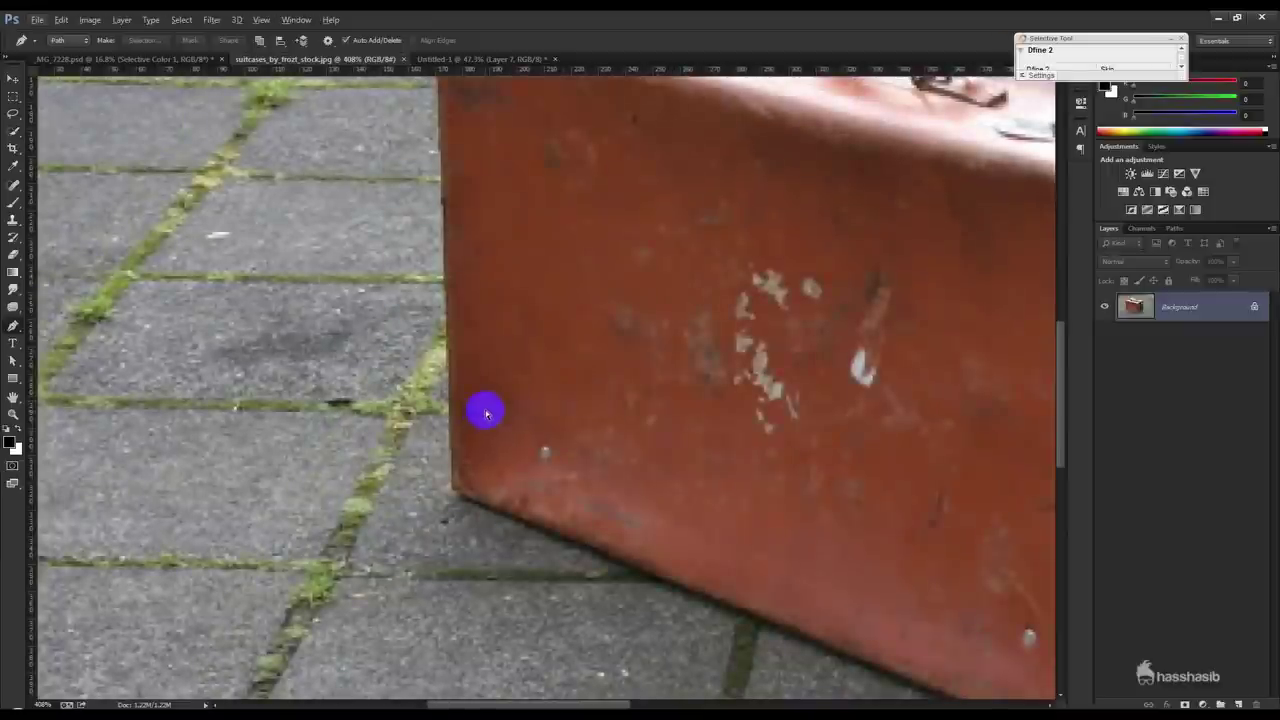
pyautogui.hotkey('ctrl', 'j')
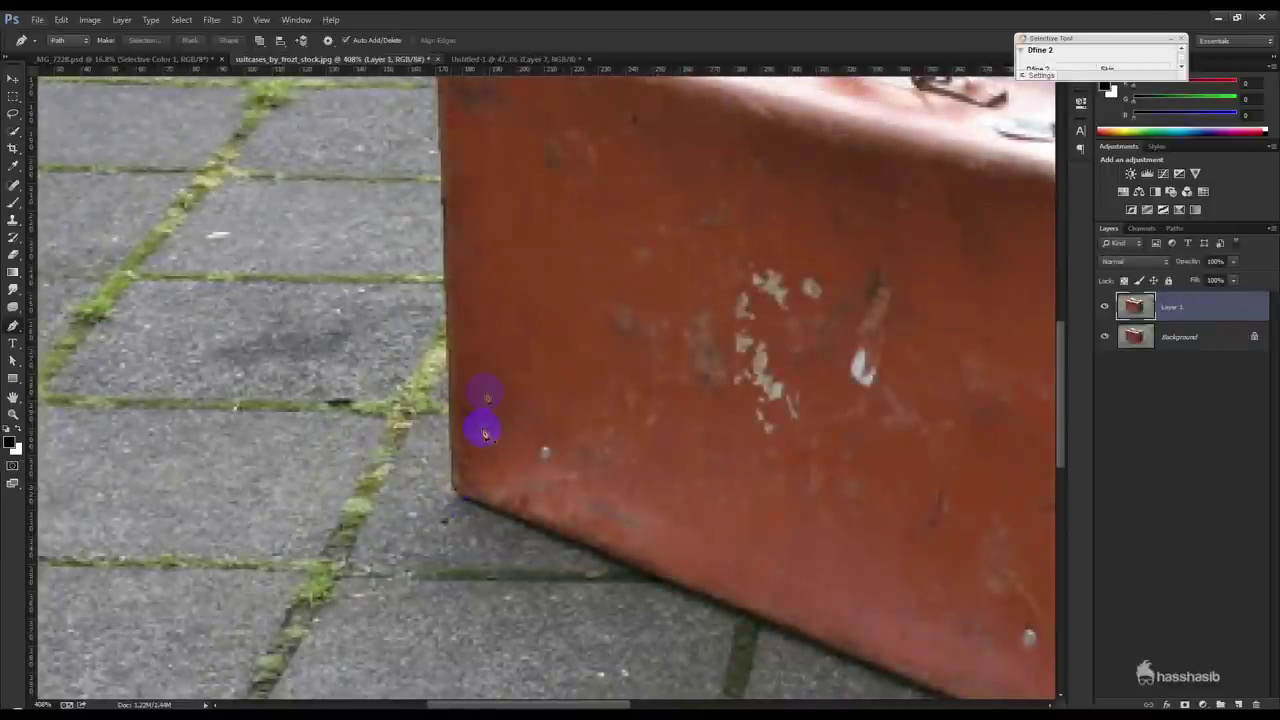
pyautogui.scroll(2, 469, 530)
pyautogui.scroll(3, 455, 380)
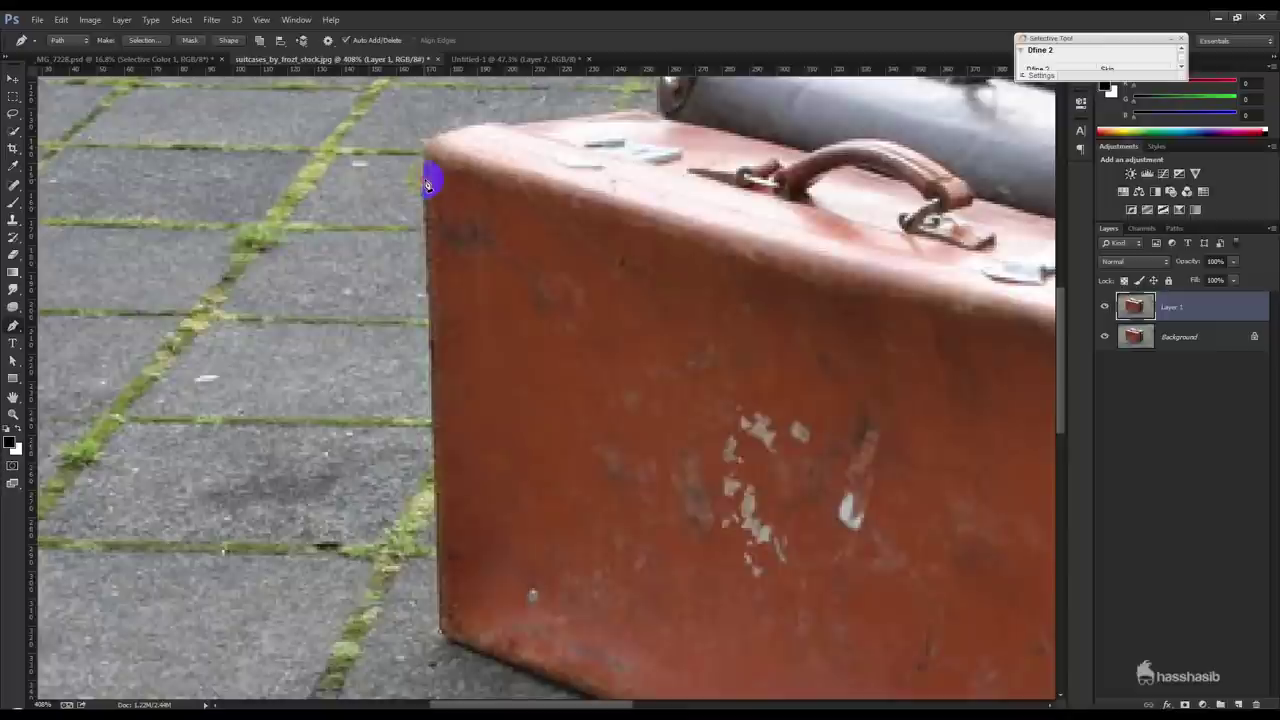
pyautogui.scroll(1, 486, 437)
pyautogui.scroll(3, 464, 389)
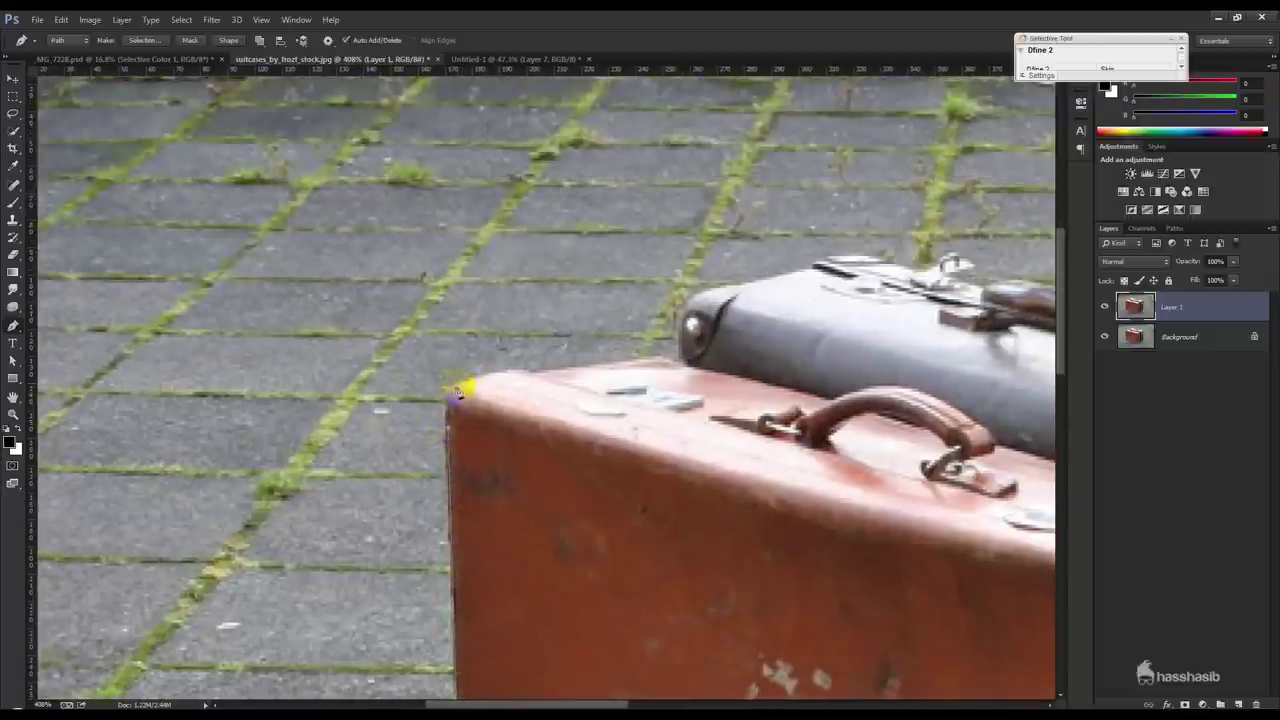
pyautogui.click(465, 384)
pyautogui.moveTo(530, 377); pyautogui.dragTo(528, 380)
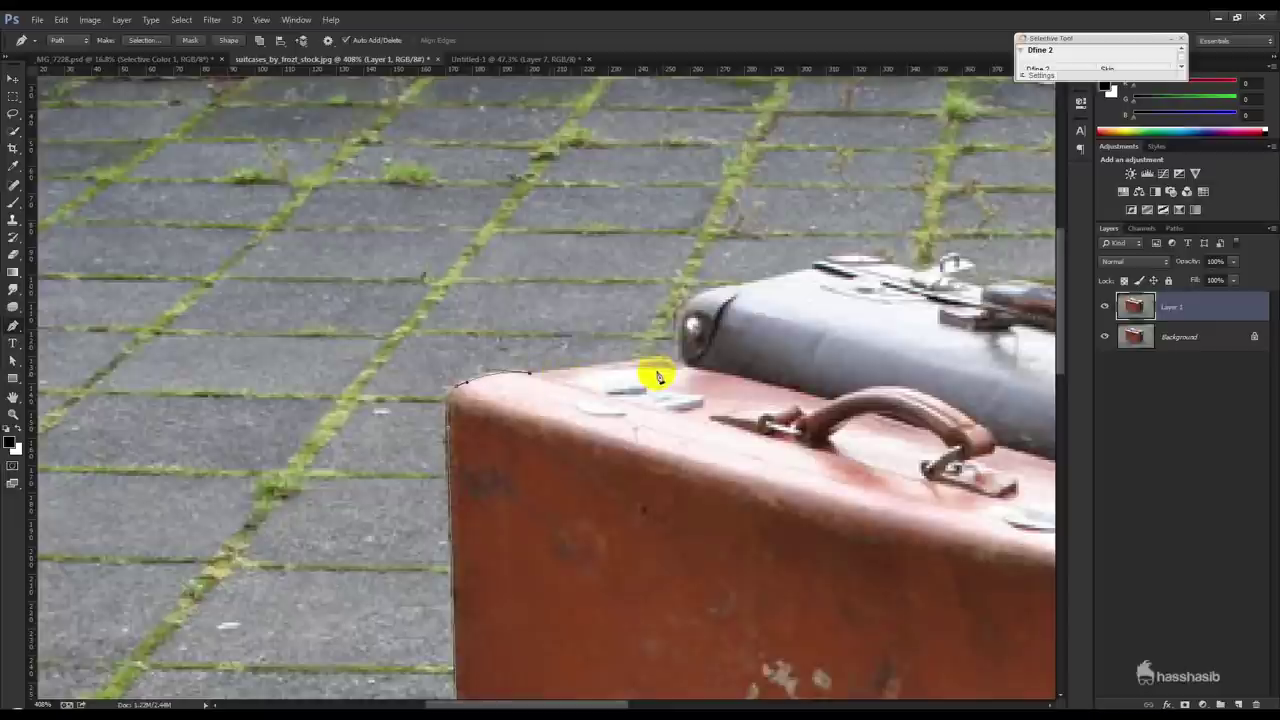
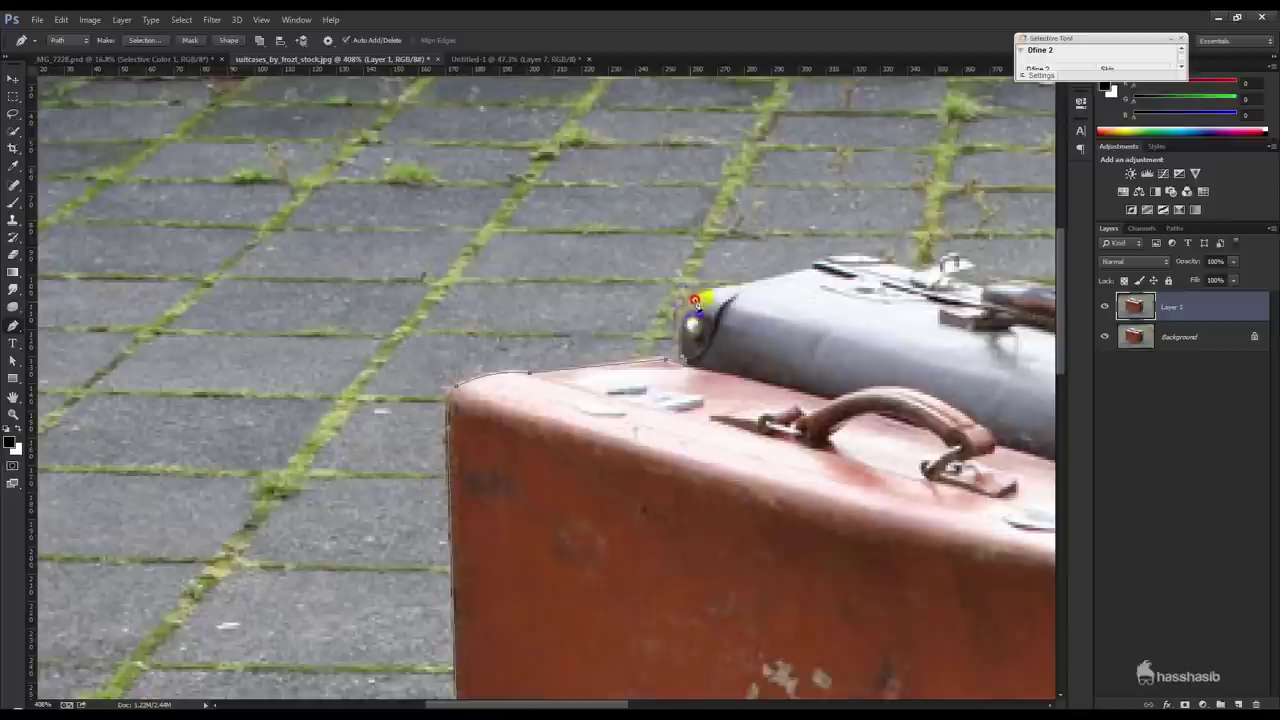
# - Trace the grey suitcase's top edge and handle to its right corner with pen anchors
pyautogui.click(744, 289)
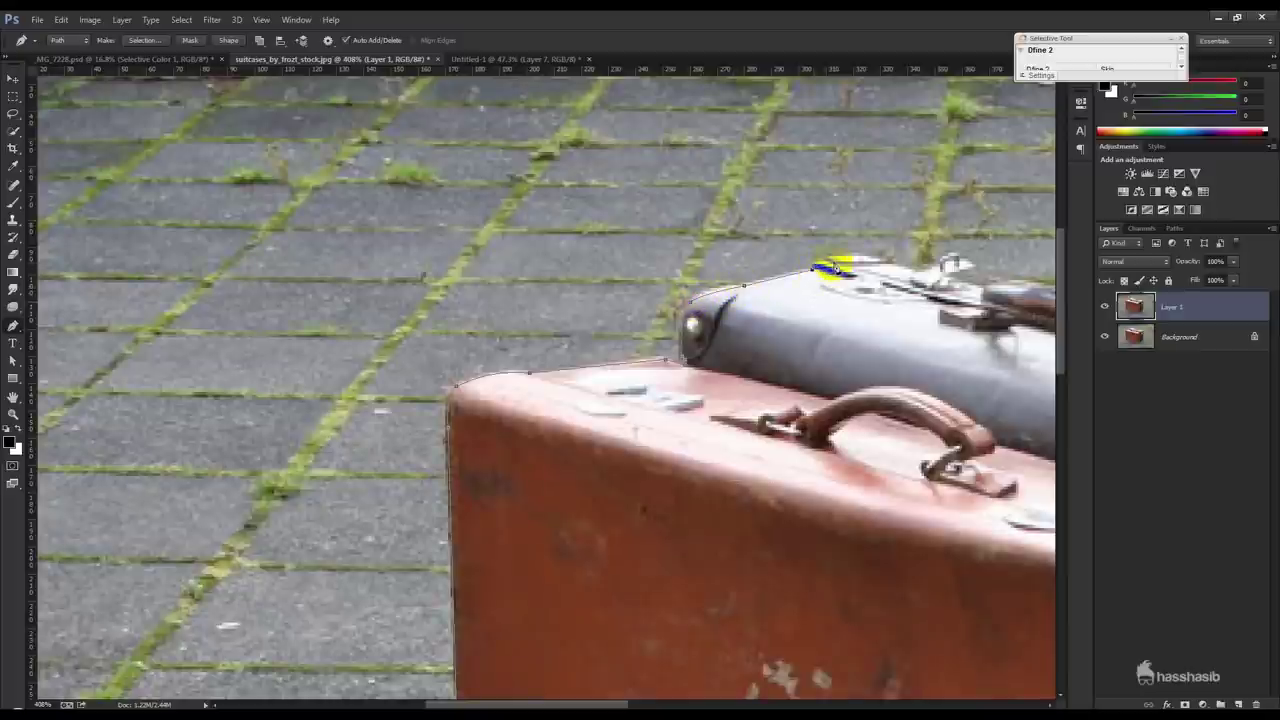
pyautogui.click(890, 265)
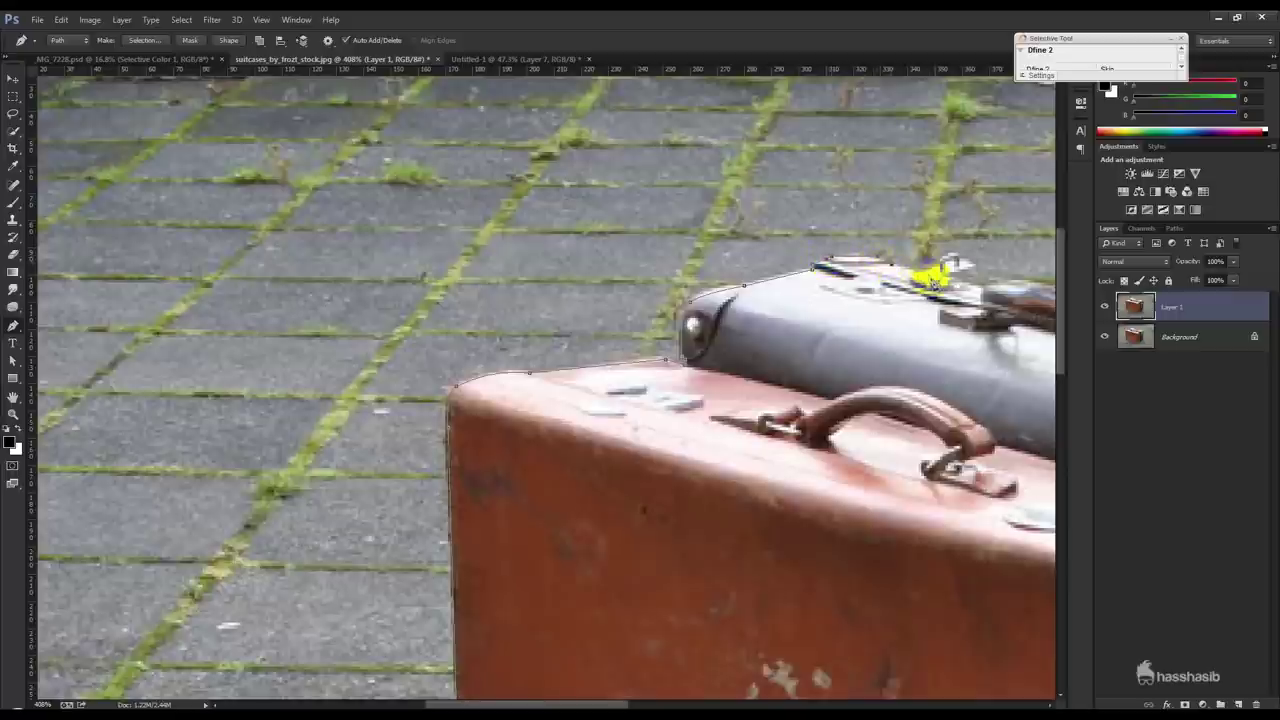
pyautogui.moveTo(940, 283); pyautogui.dragTo(720, 320)
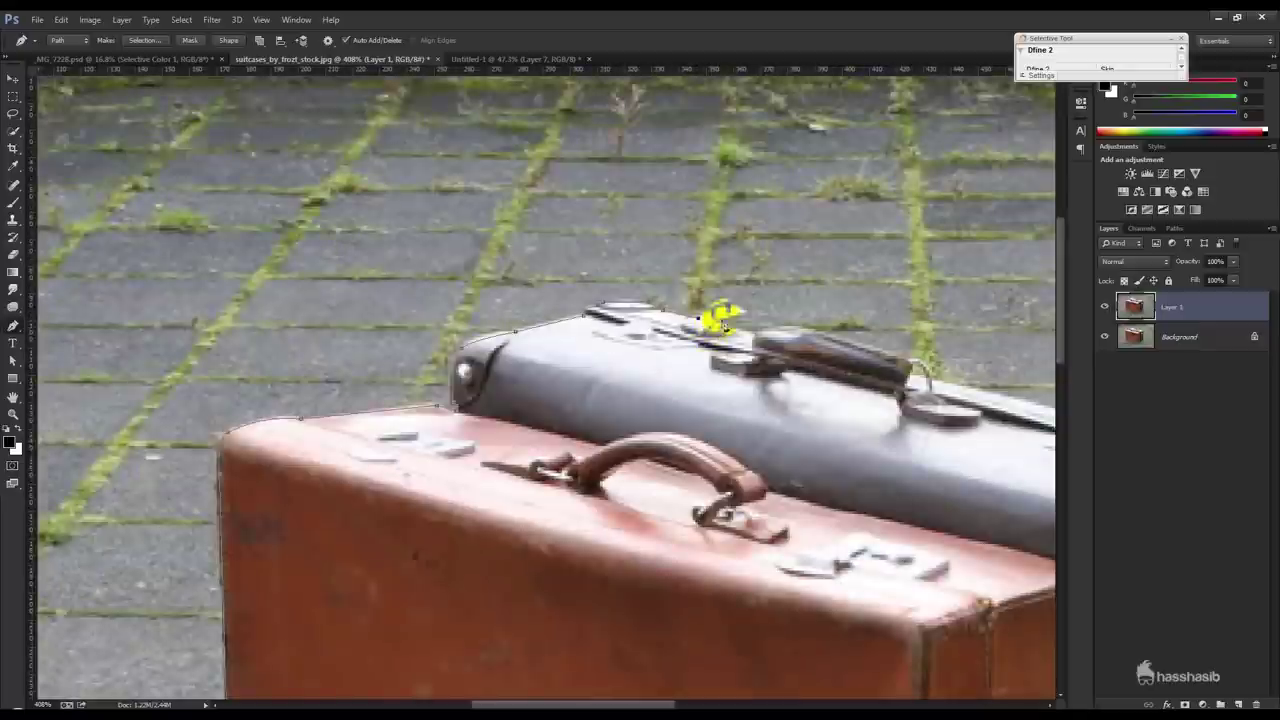
pyautogui.click(773, 338)
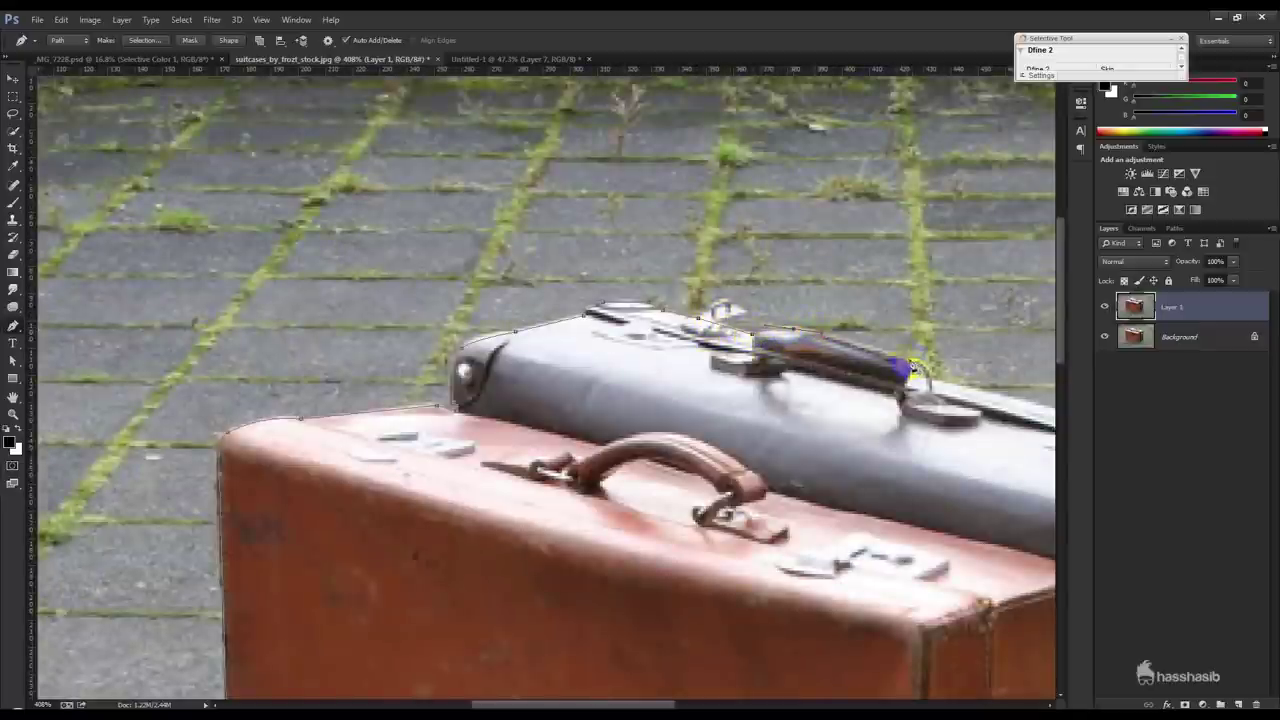
pyautogui.click(905, 367)
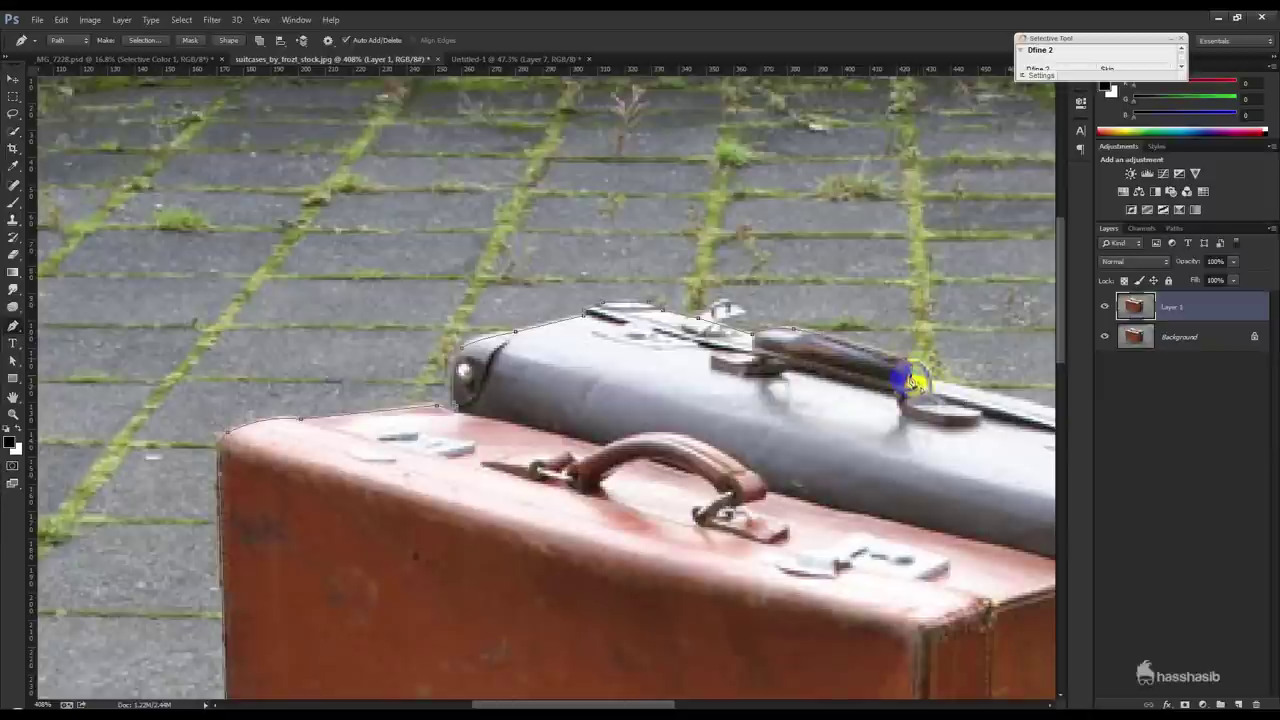
pyautogui.moveTo(910, 380); pyautogui.dragTo(677, 286)
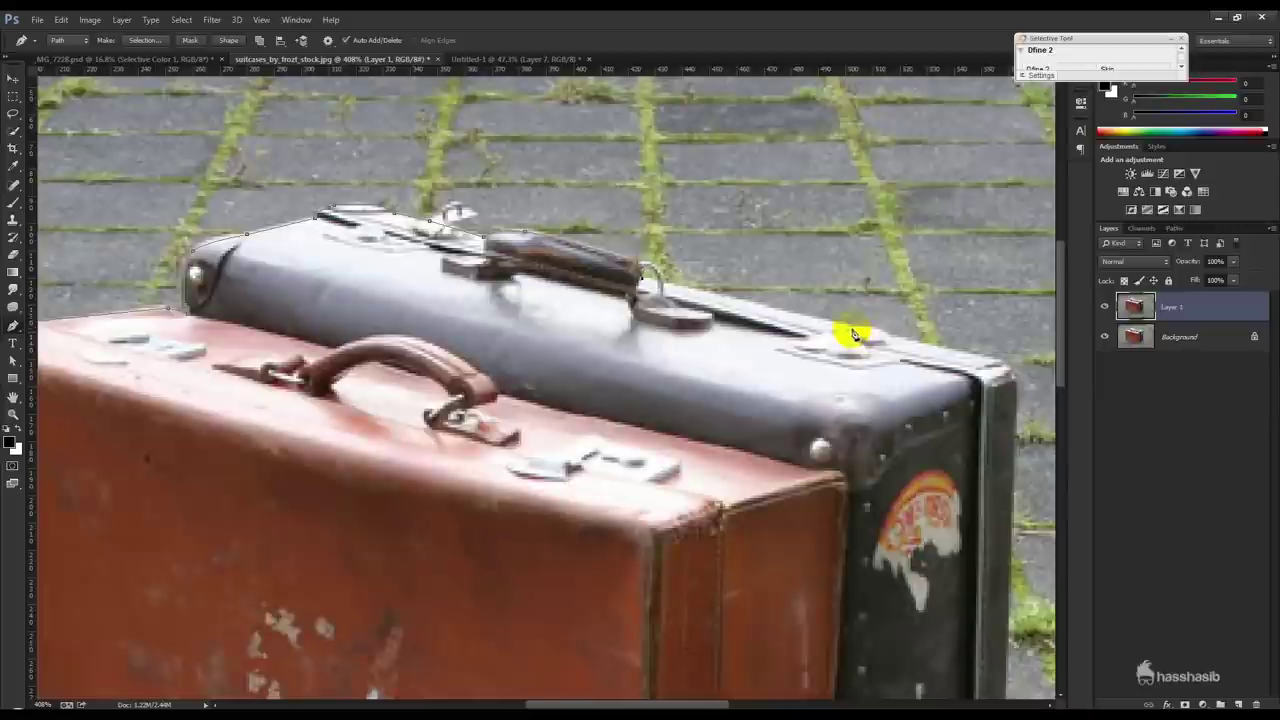
pyautogui.click(851, 329)
pyautogui.click(896, 347)
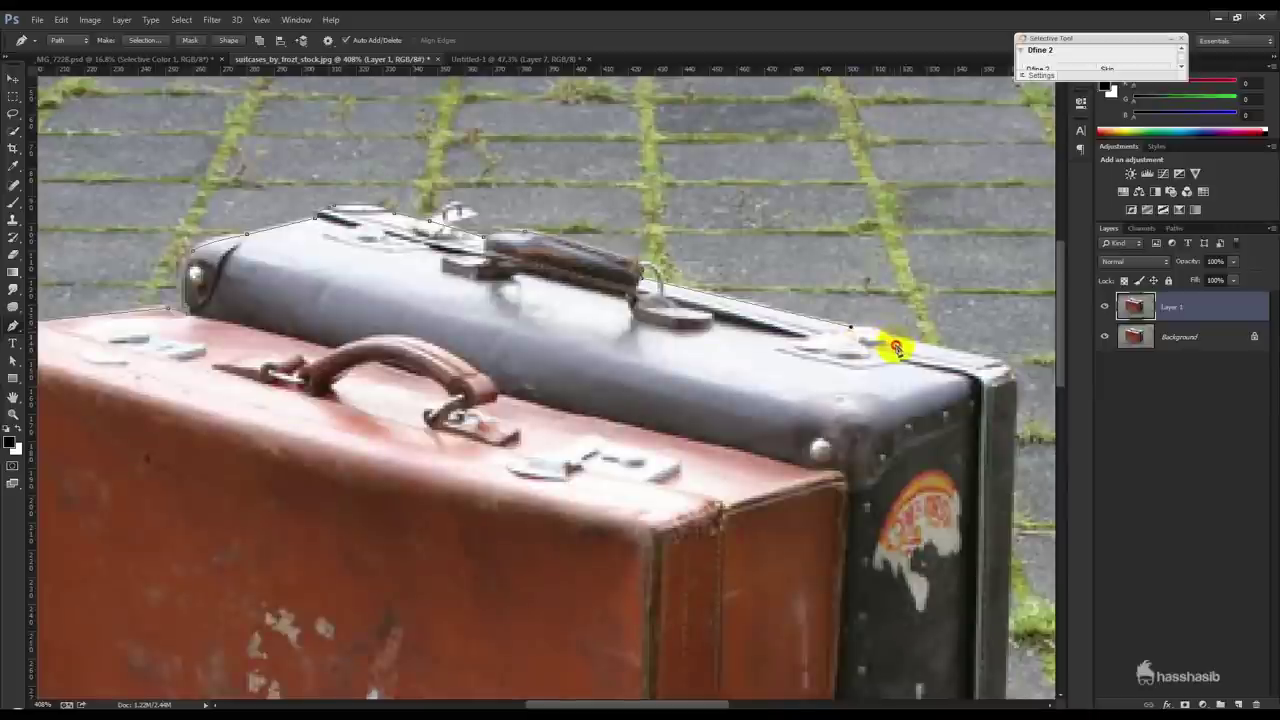
pyautogui.moveTo(898, 348); pyautogui.dragTo(892, 345)
pyautogui.click(998, 381)
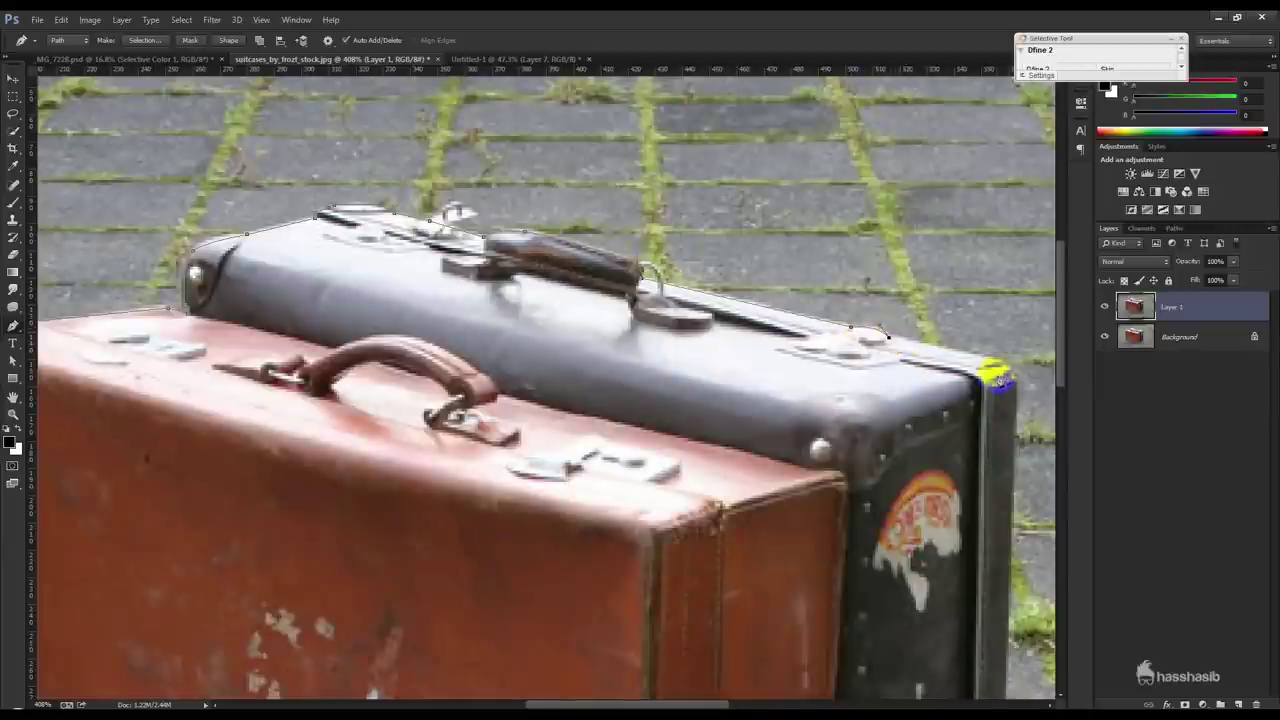
pyautogui.moveTo(1000, 372); pyautogui.dragTo(882, 327)
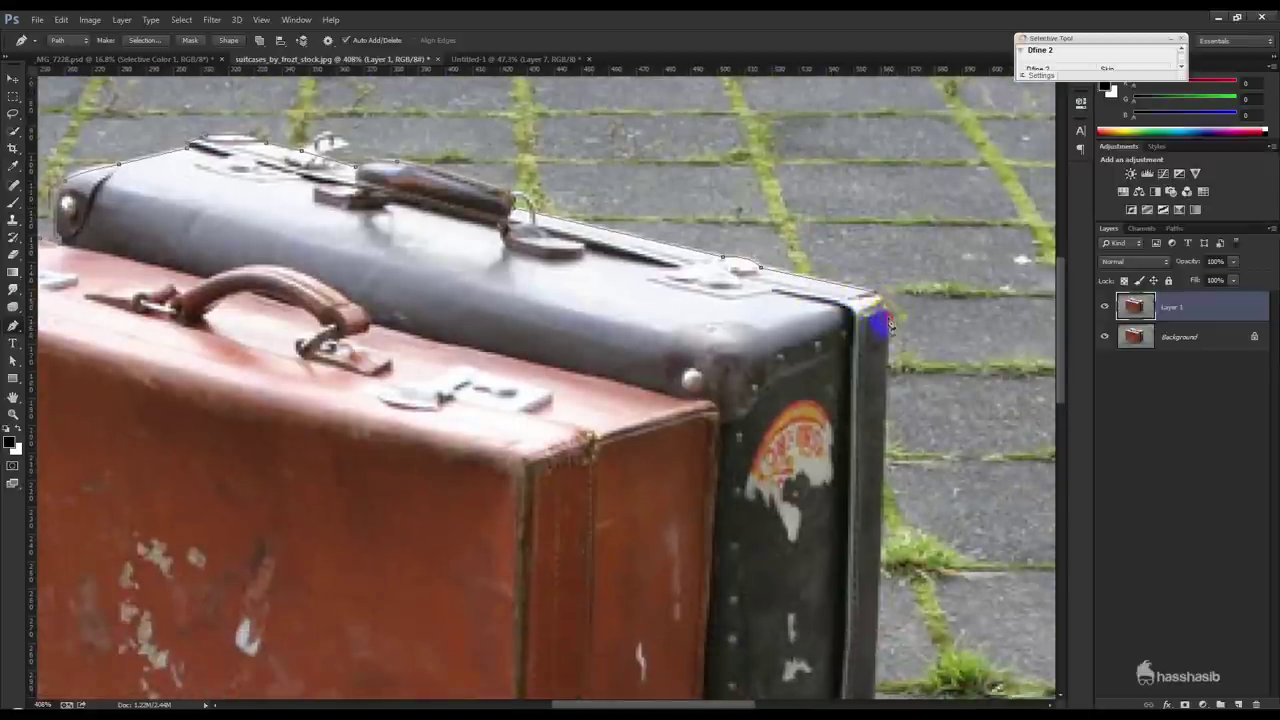
# - Continue the path along the suitcases' bottom edge to the lower corner
pyautogui.scroll(-5, 873, 380)
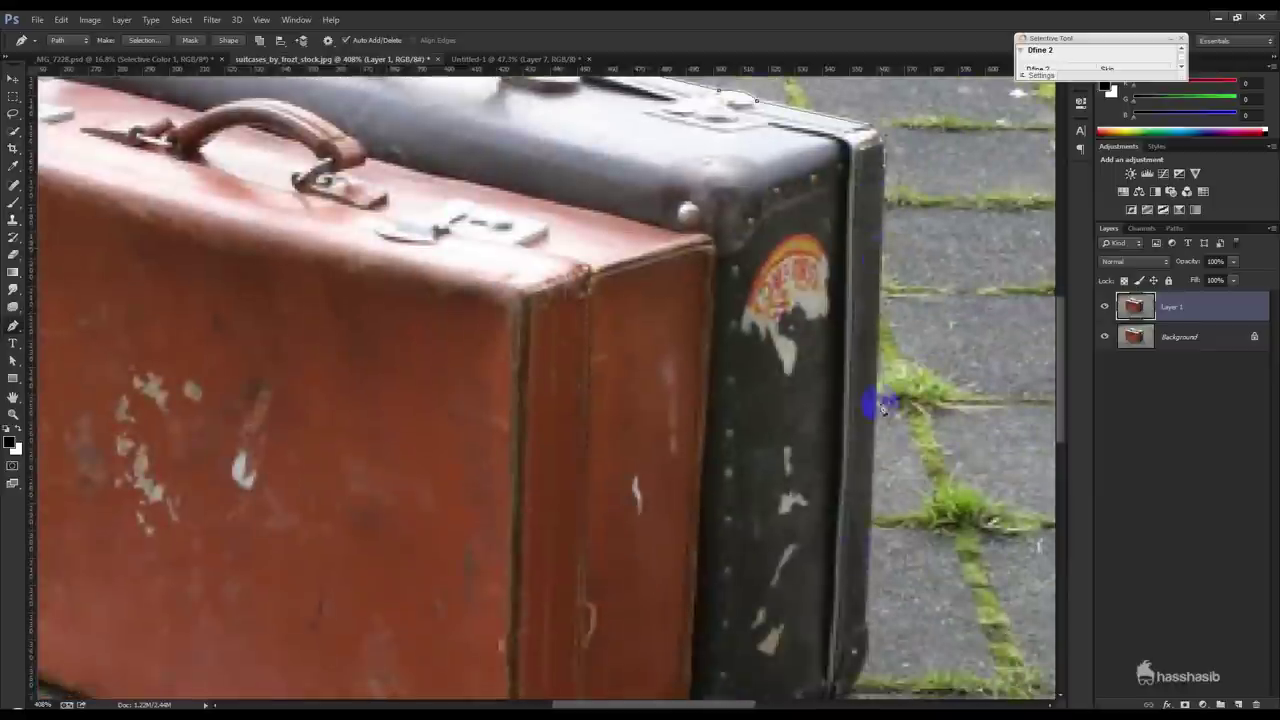
pyautogui.scroll(-3, 864, 450)
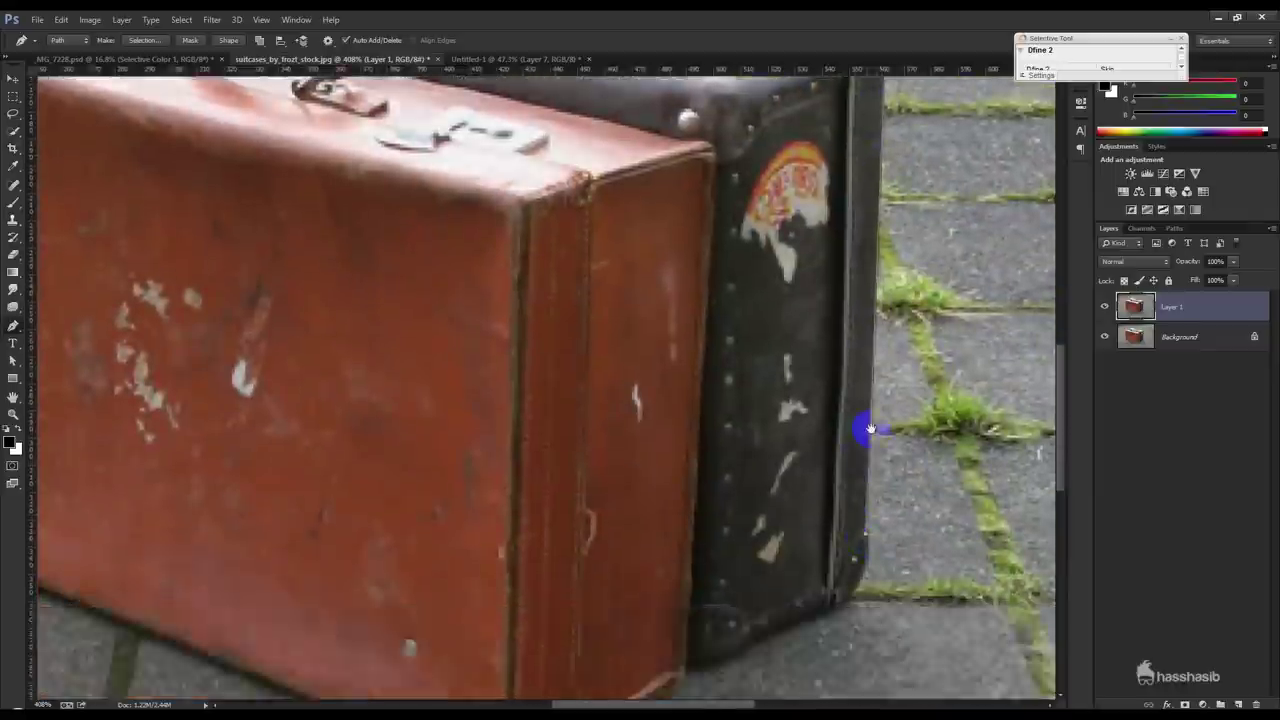
pyautogui.scroll(-2, 858, 440)
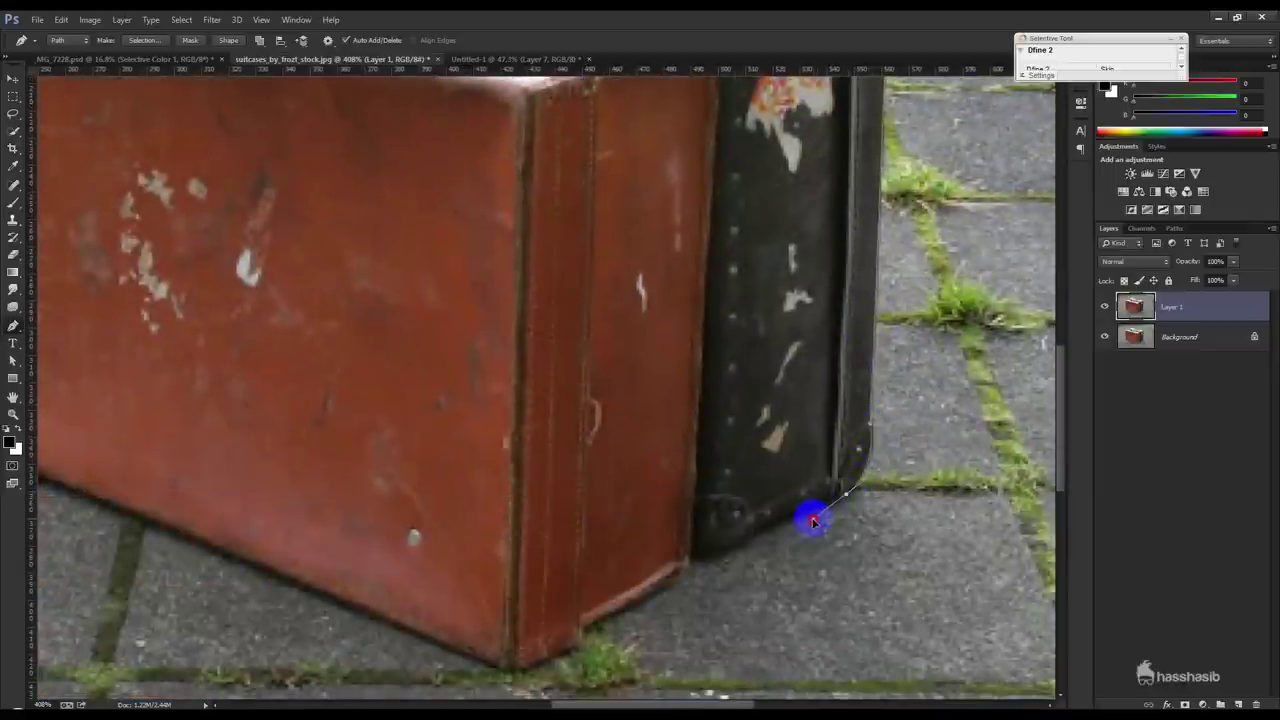
pyautogui.keyDown('alt'); pyautogui.click(846, 492); pyautogui.keyUp('alt')
pyautogui.click(824, 502)
pyautogui.click(722, 551)
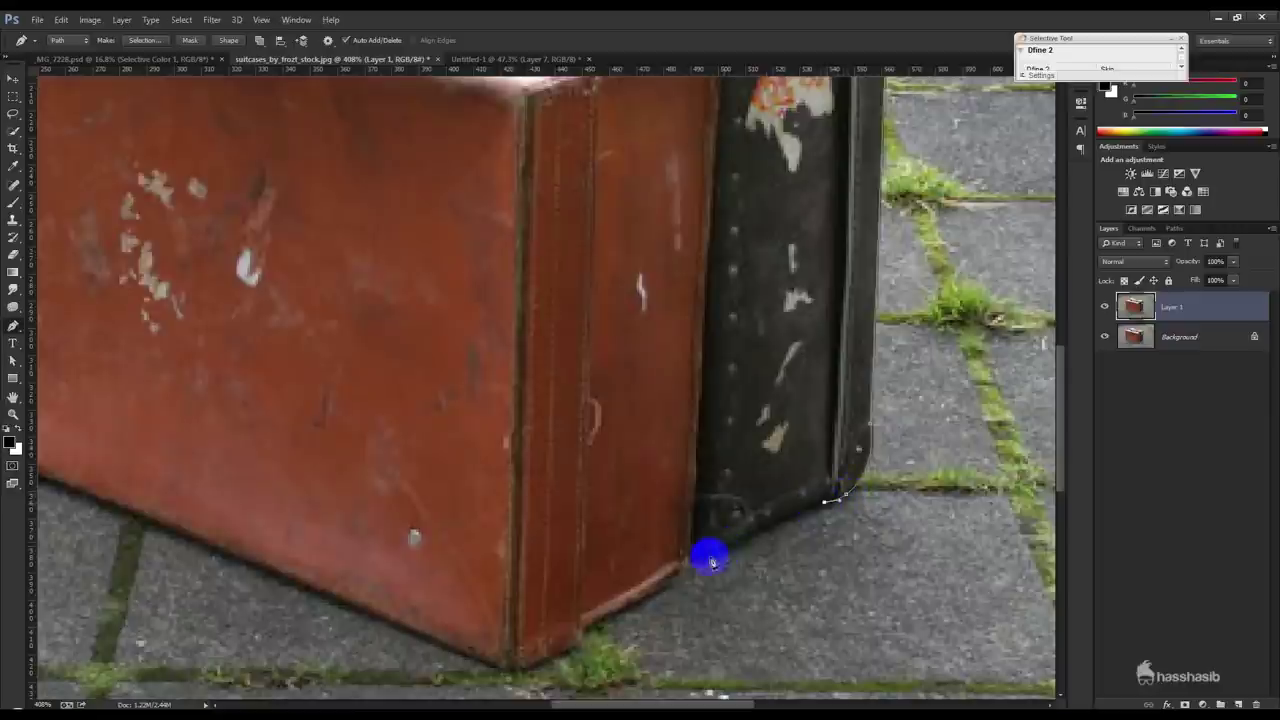
pyautogui.moveTo(686, 563); pyautogui.dragTo(851, 486)
pyautogui.click(764, 514)
pyautogui.click(700, 541)
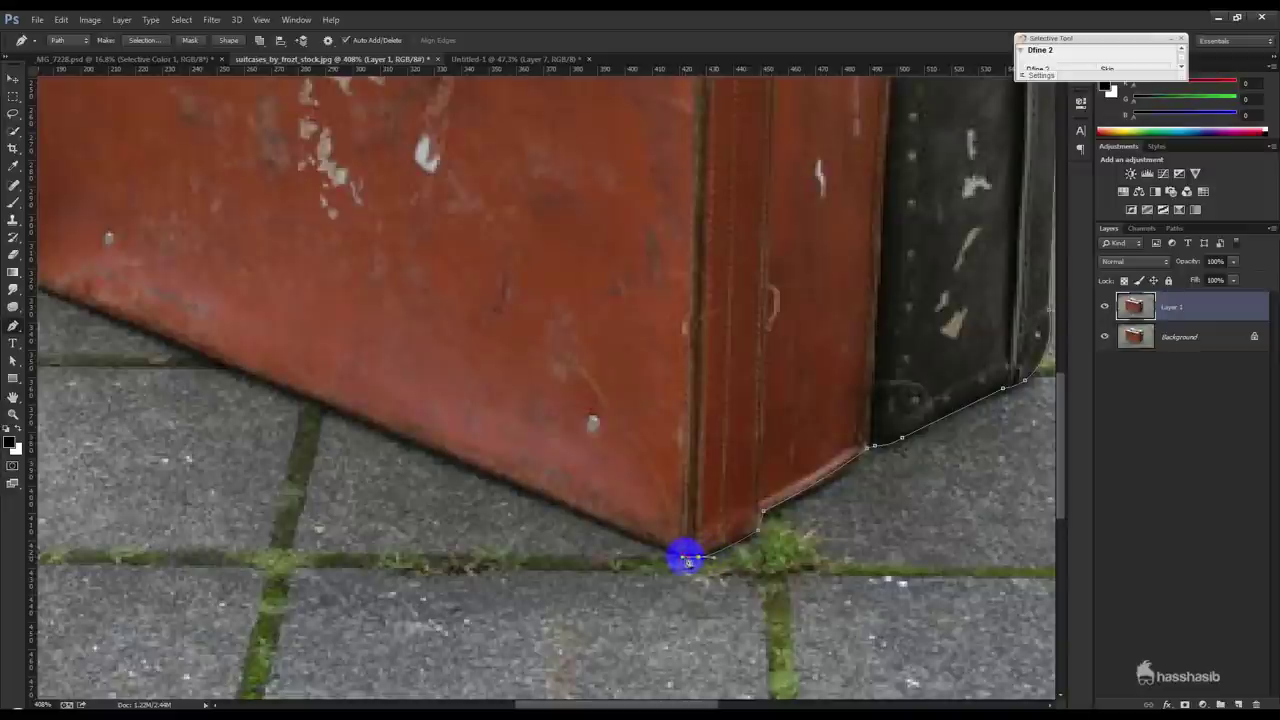
pyautogui.click(679, 555)
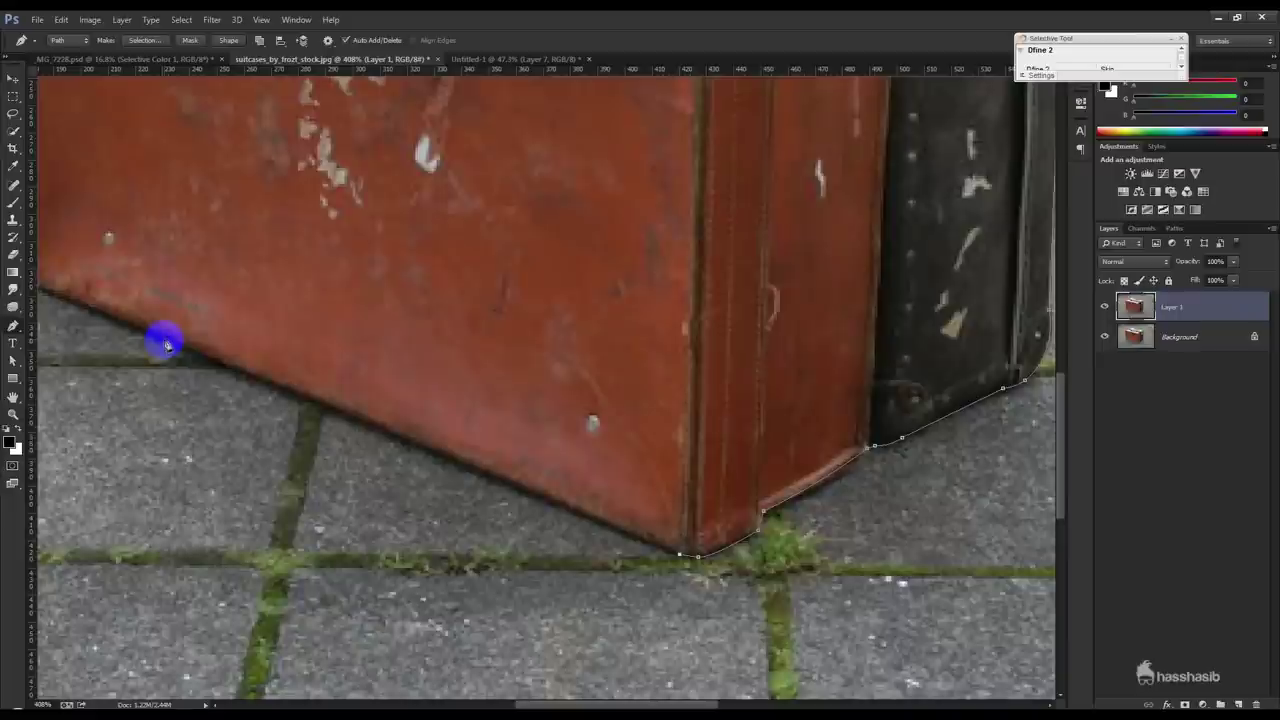
# - Close the outline at the brown suitcase's bottom-left corner and load it as a selection
pyautogui.moveTo(329, 386); pyautogui.dragTo(529, 423)
pyautogui.click(512, 422)
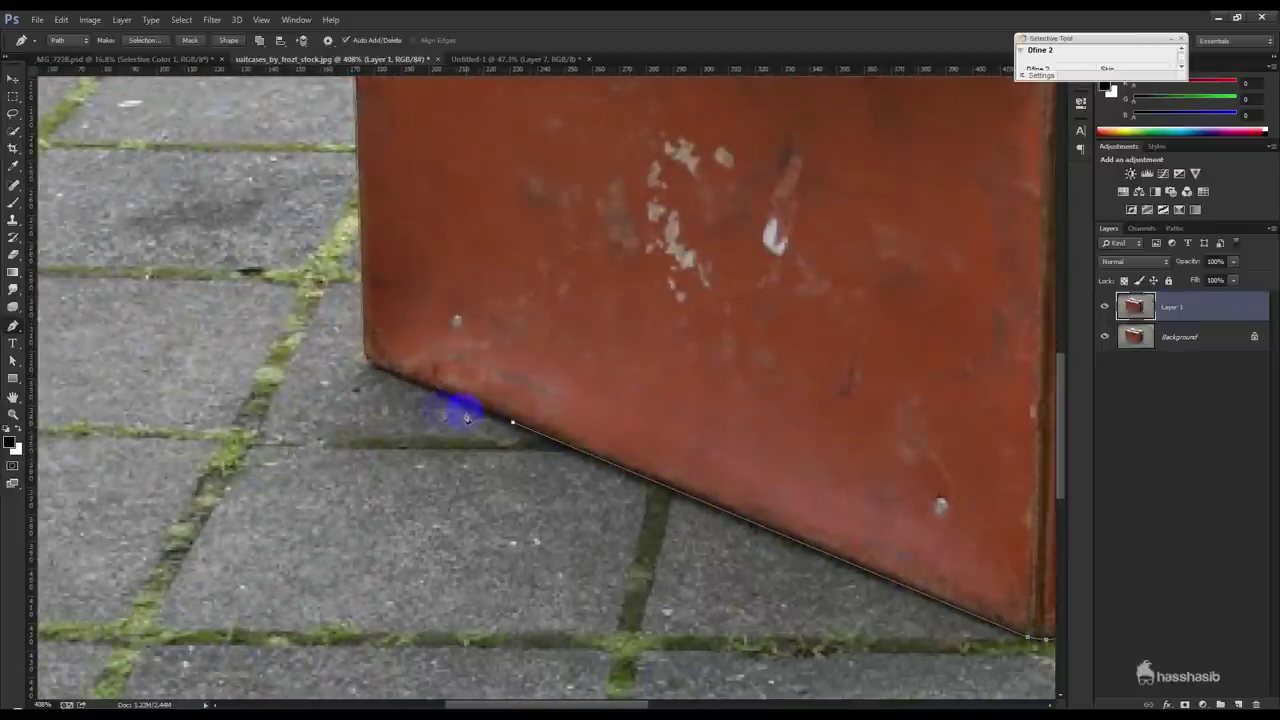
pyautogui.click(371, 367)
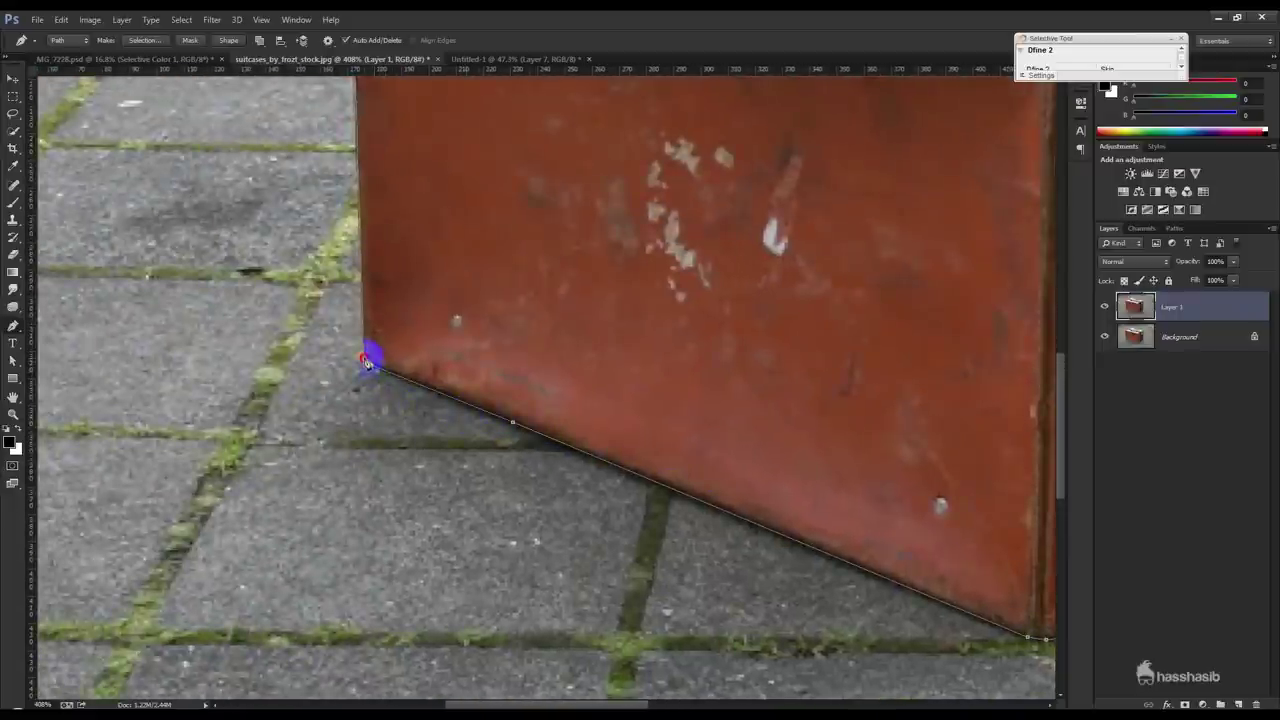
pyautogui.scroll(-3, 490, 450)
pyautogui.scroll(-2, 490, 450)
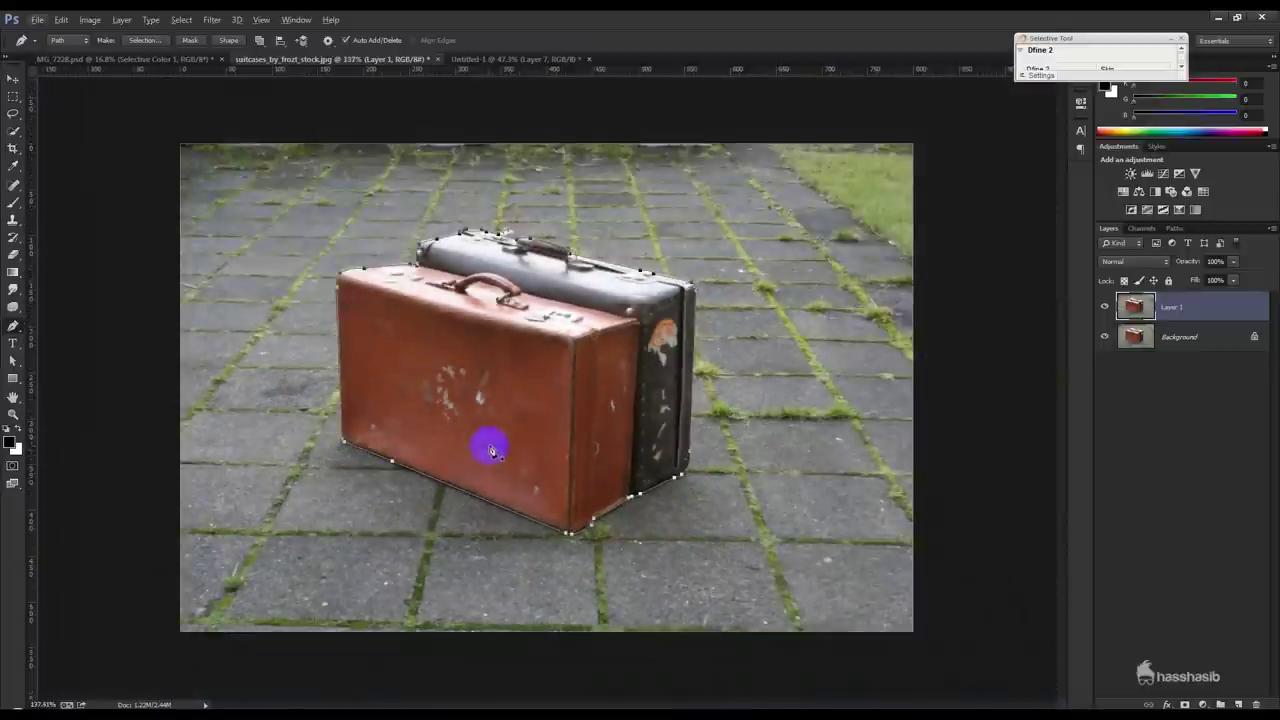
pyautogui.hotkey('ctrl', 'Return')
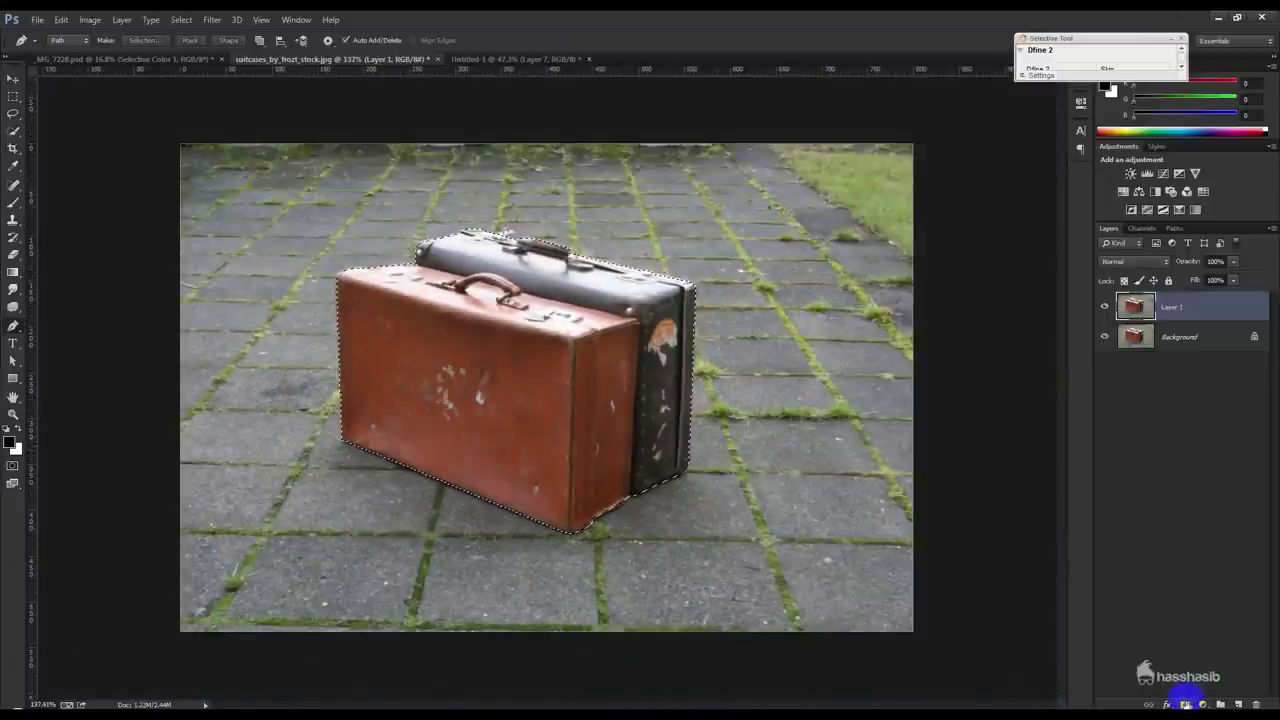
# - Mask Layer 1 to the suitcases and drag both layers into Untitled-1 beside the seated man
pyautogui.click(1185, 704)
pyautogui.click(1104, 336)
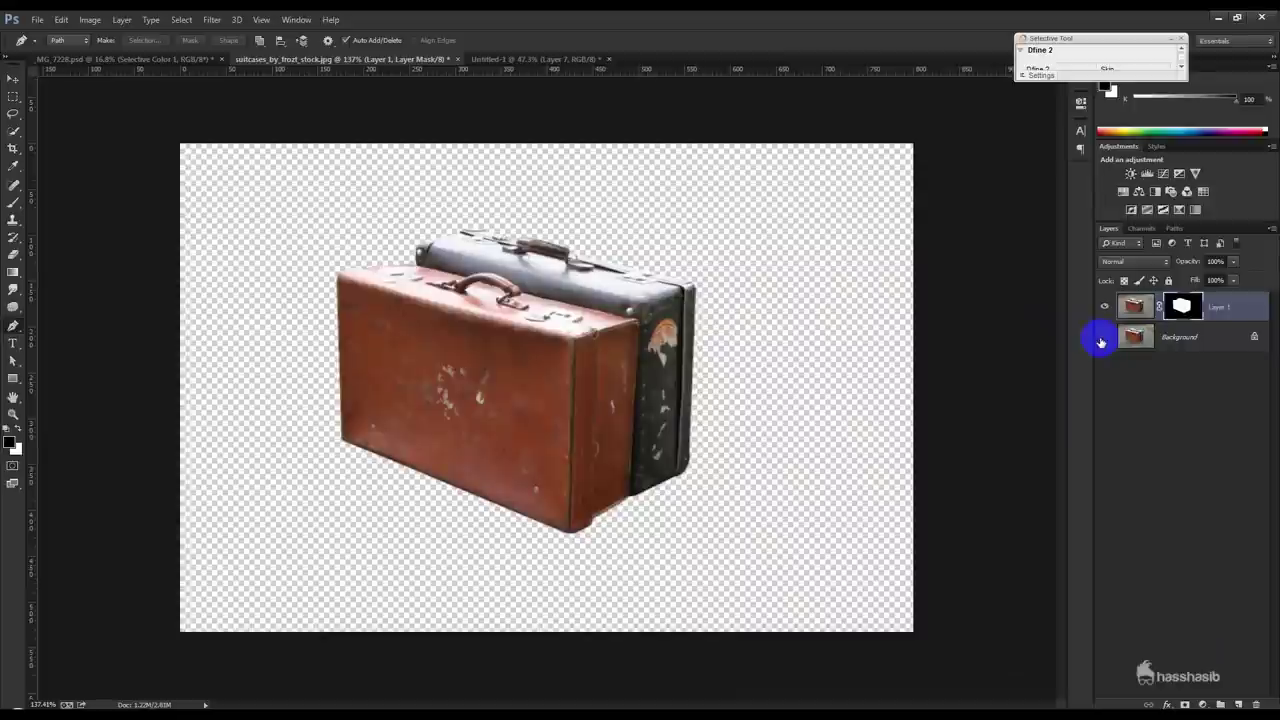
pyautogui.click(13, 78)
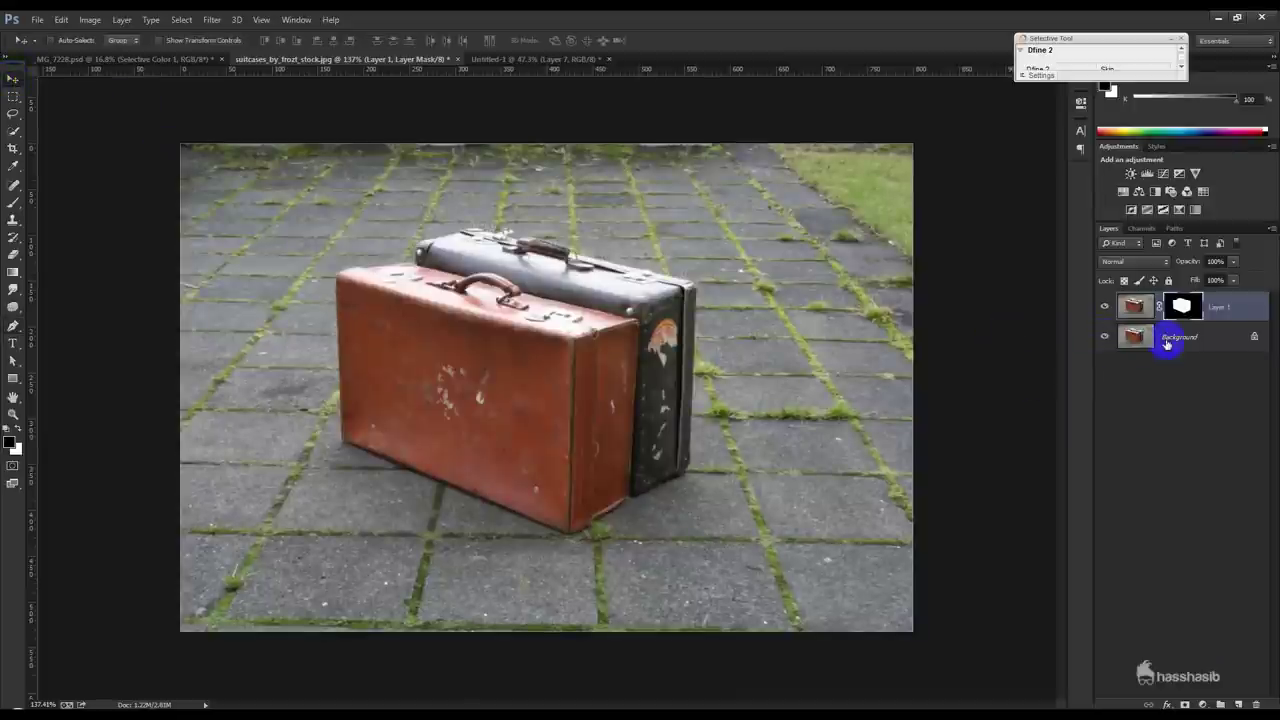
pyautogui.keyDown('shift'); pyautogui.click(1170, 336); pyautogui.keyUp('shift')
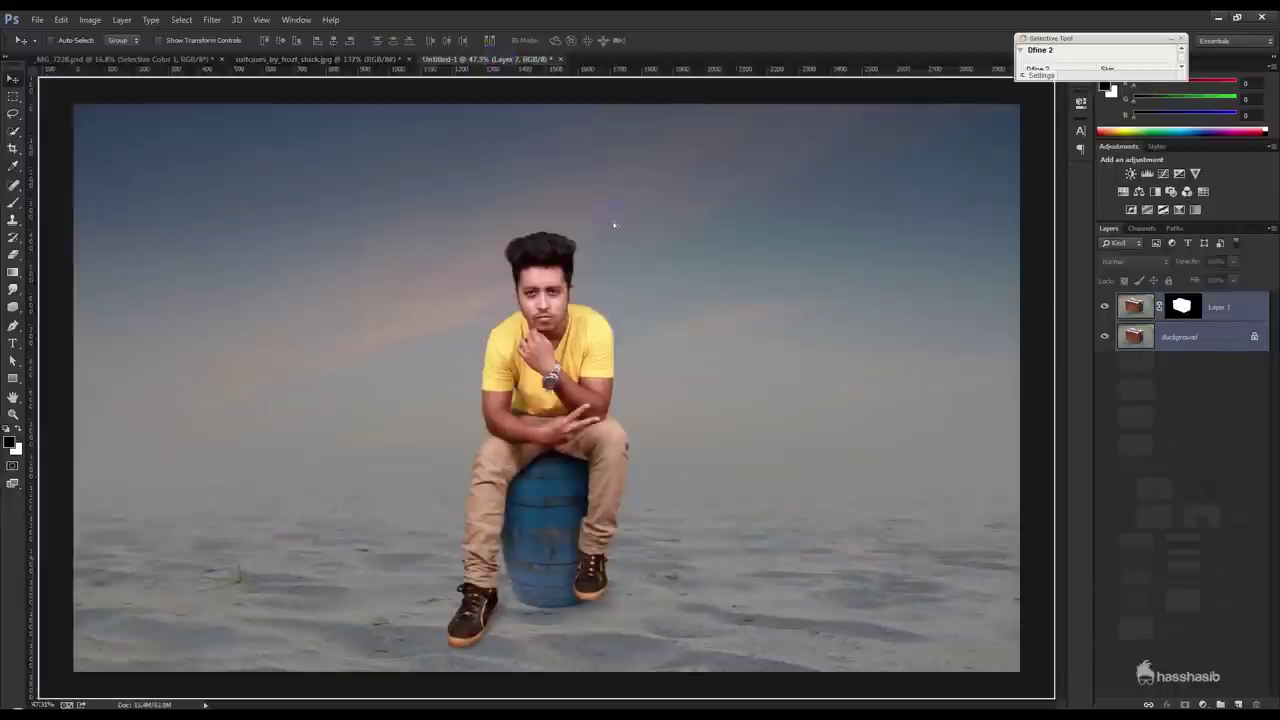
pyautogui.moveTo(499, 62); pyautogui.dragTo(843, 485)
pyautogui.moveTo(1200, 333); pyautogui.dragTo(1200, 295)
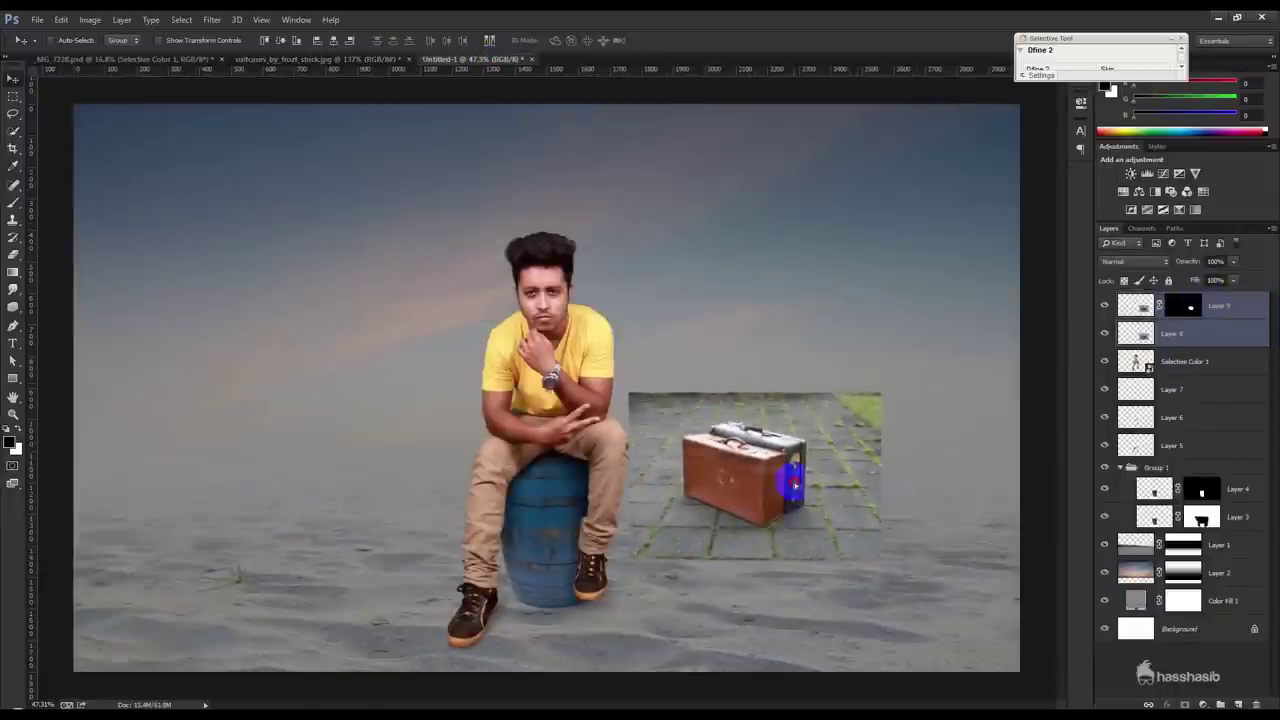
pyautogui.moveTo(793, 484); pyautogui.dragTo(768, 565)
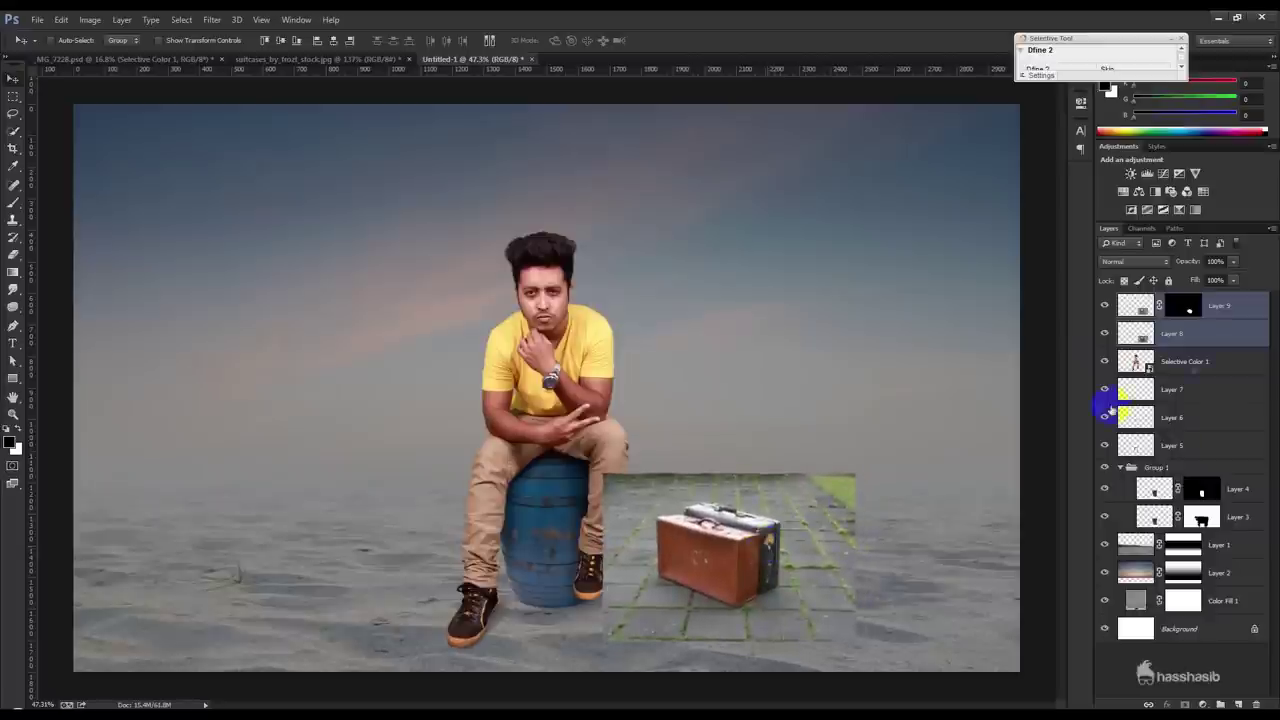
# - Try Multiply and Darken blend modes on Layer 8 against the sand
pyautogui.click(1207, 330)
pyautogui.click(1135, 261)
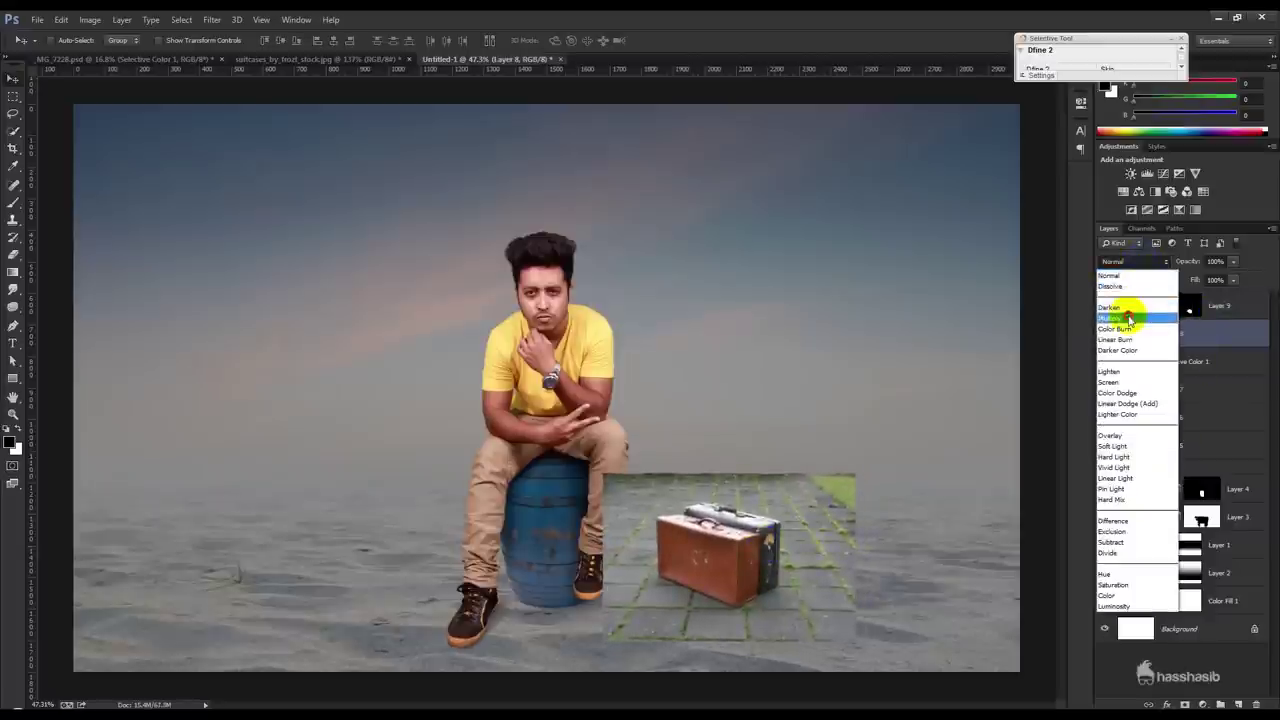
pyautogui.click(1129, 314)
pyautogui.click(1135, 261)
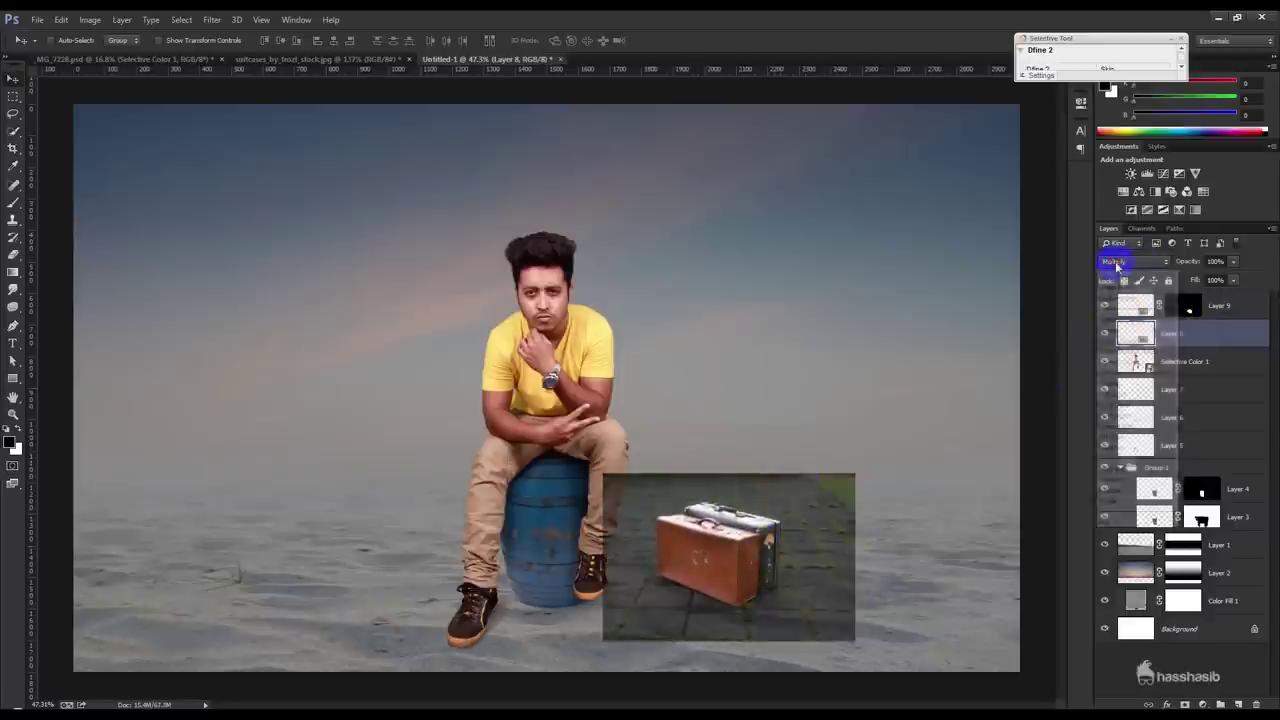
pyautogui.click(1113, 305)
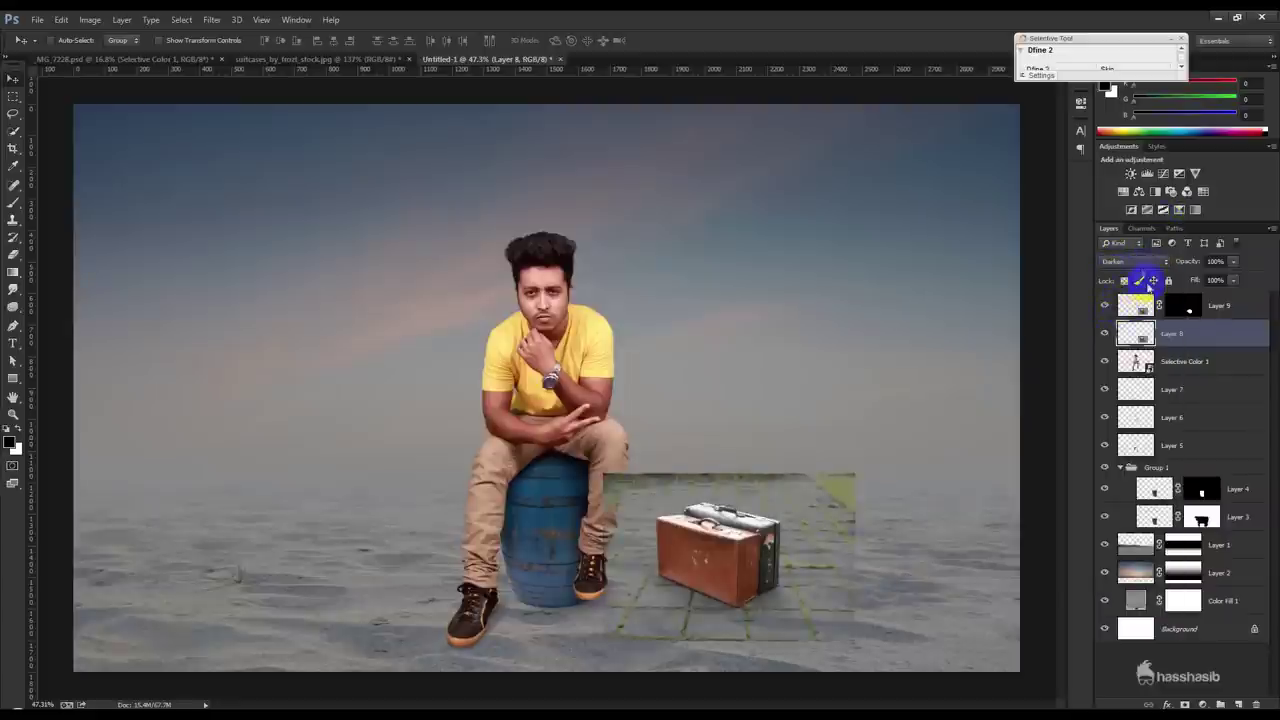
pyautogui.scroll(-1, 1138, 263)
pyautogui.scroll(-1, 1138, 263)
pyautogui.scroll(1, 1138, 263)
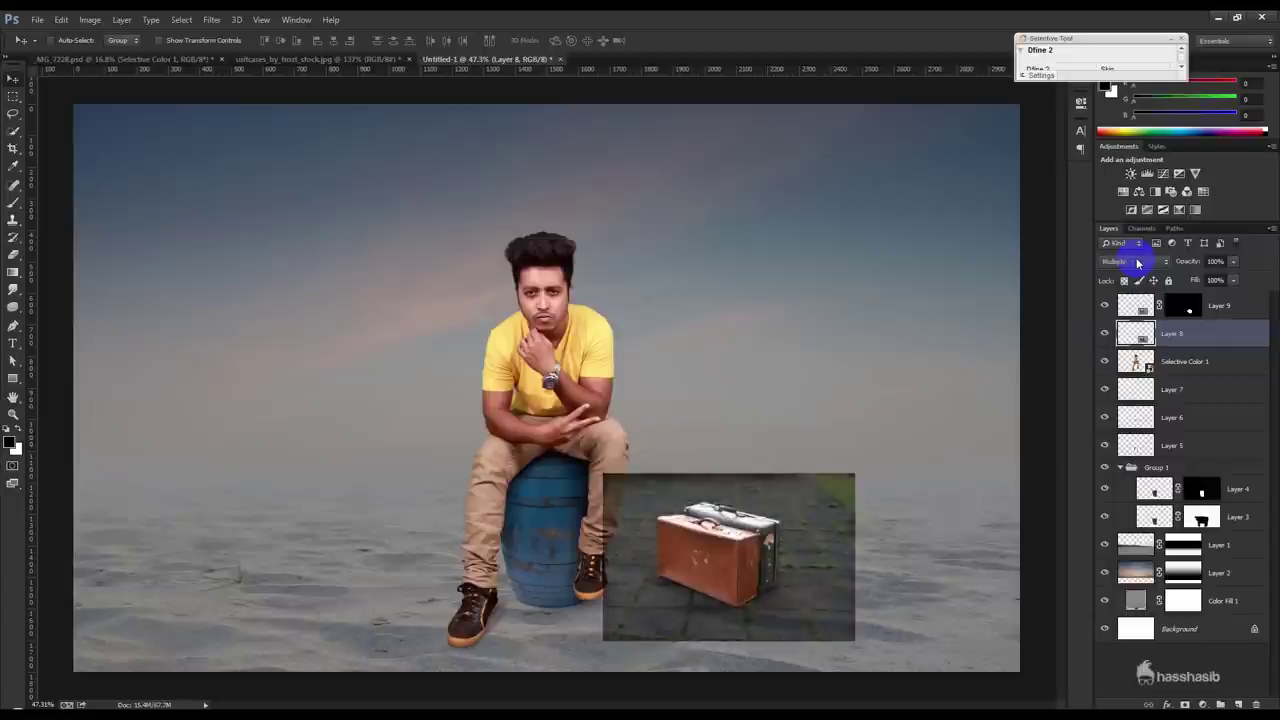
# - Close the chat window and give Layer 8 an inverted mask hiding the suitcase background
pyautogui.click(1195, 705)
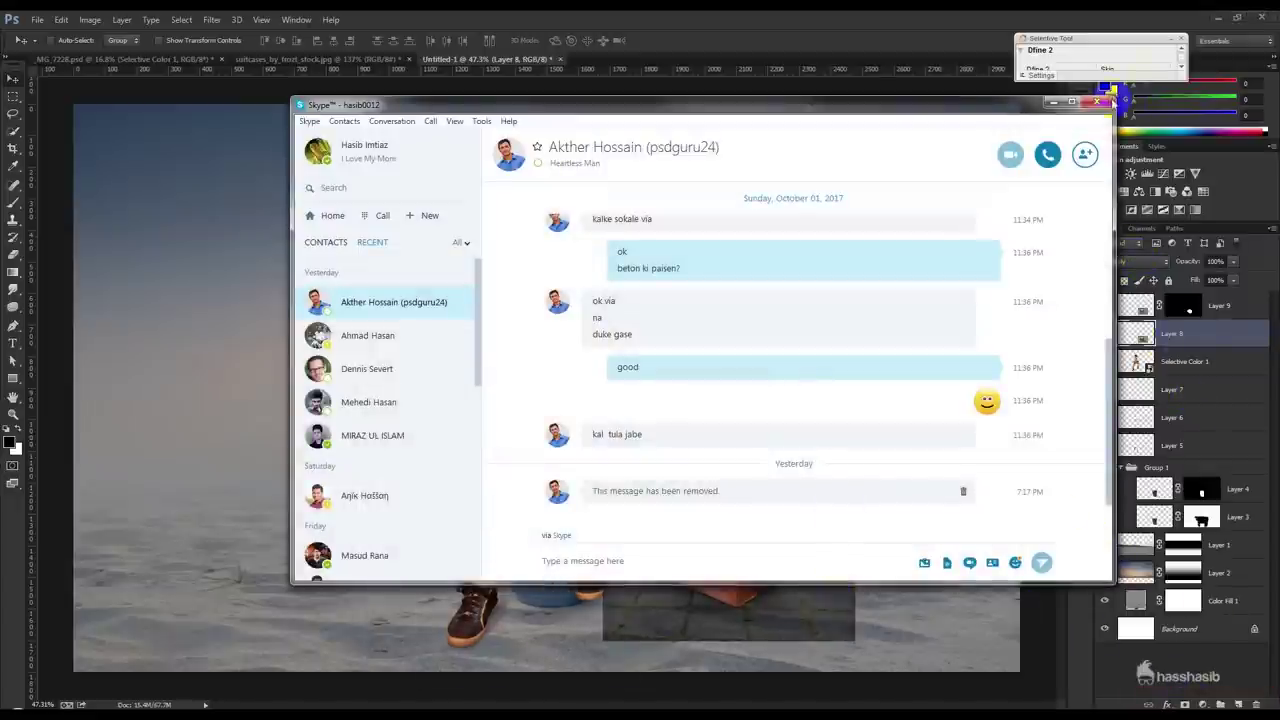
pyautogui.click(1099, 102)
pyautogui.click(1184, 704)
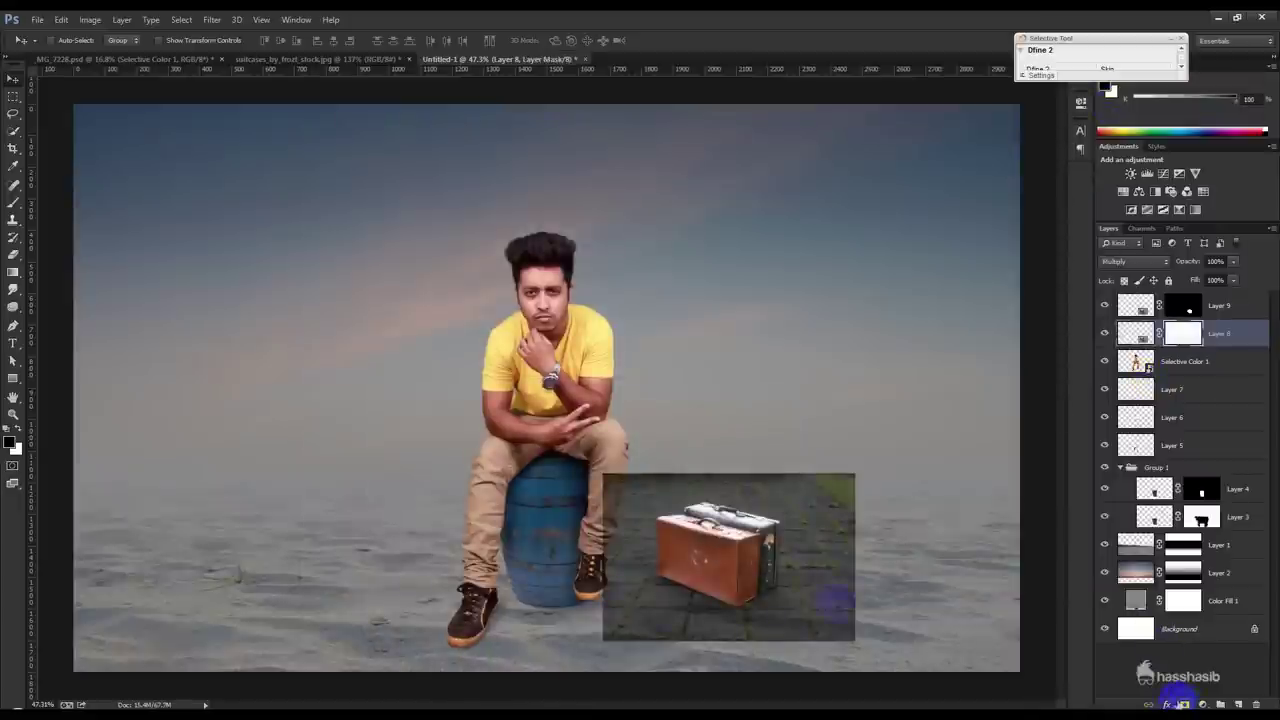
pyautogui.hotkey('ctrl', 'i')
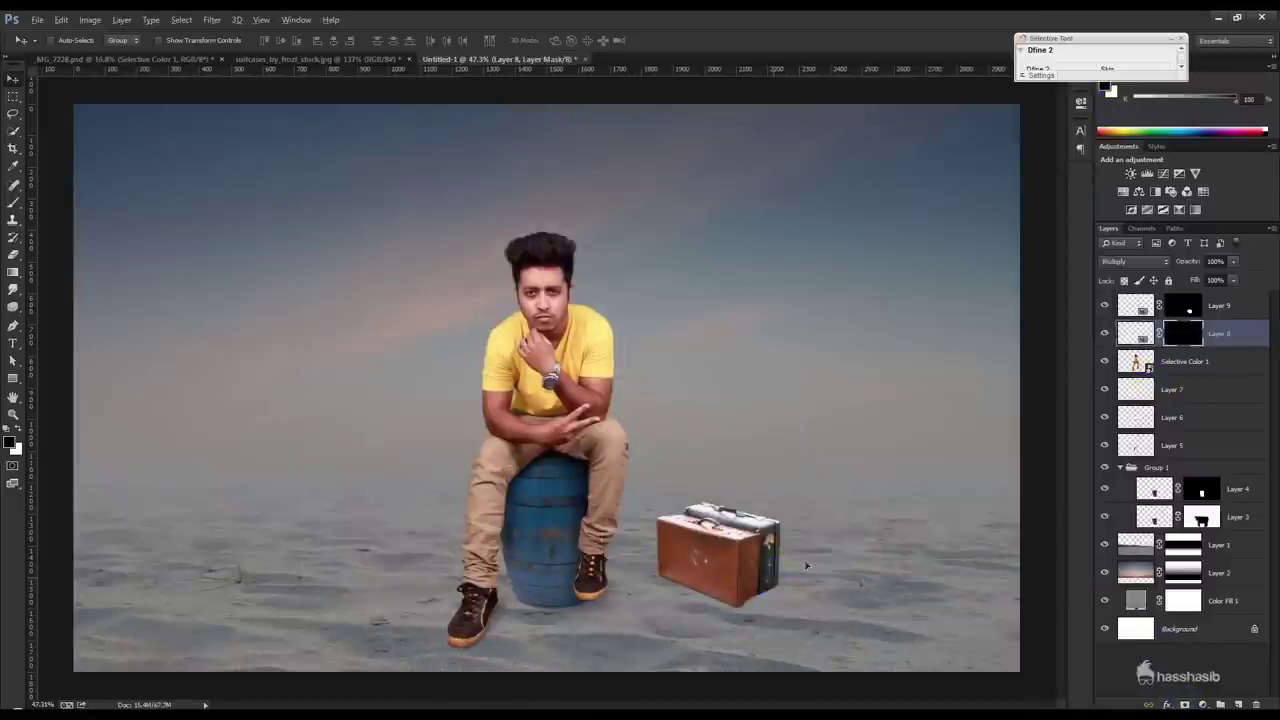
pyautogui.scroll(3, 791, 580)
pyautogui.scroll(2, 791, 580)
pyautogui.scroll(2, 635, 575)
pyautogui.click(13, 202)
pyautogui.scroll(-3, 386, 400)
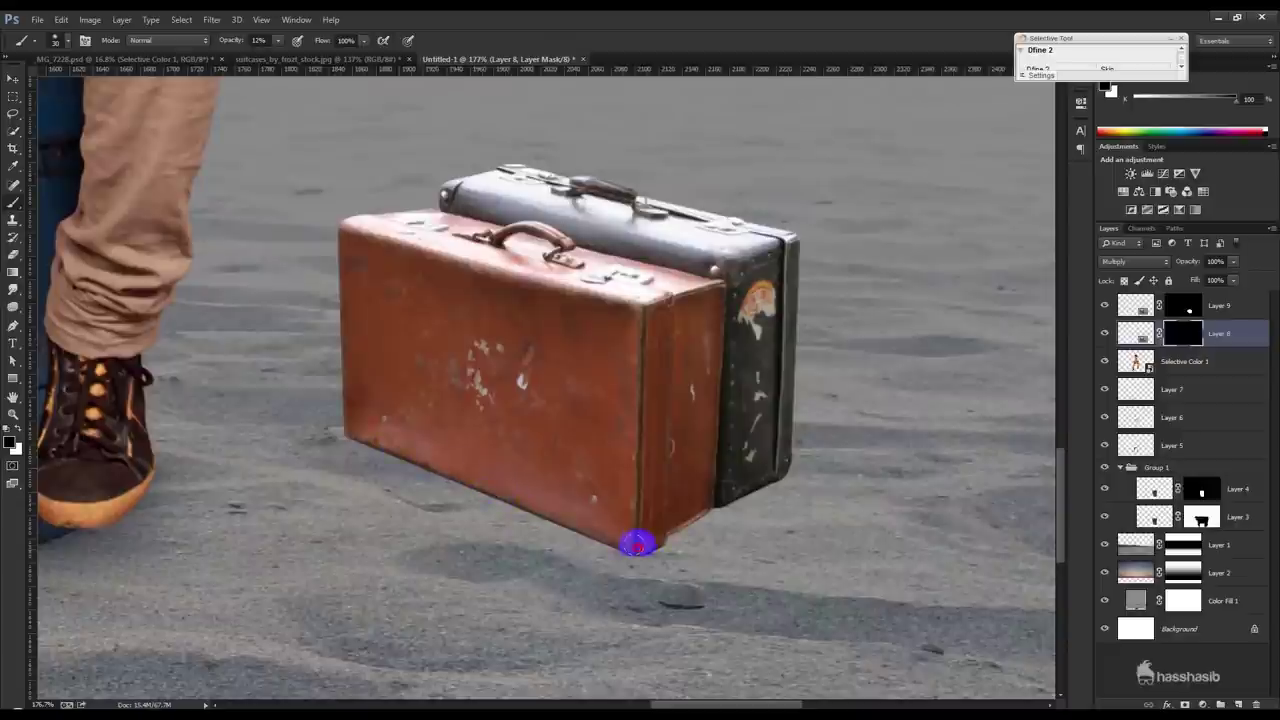
# - Brush soft dark shadow through Layer 8's mask beneath both suitcases' bottom edges
pyautogui.moveTo(716, 496); pyautogui.dragTo(652, 528)
pyautogui.click(16, 430)
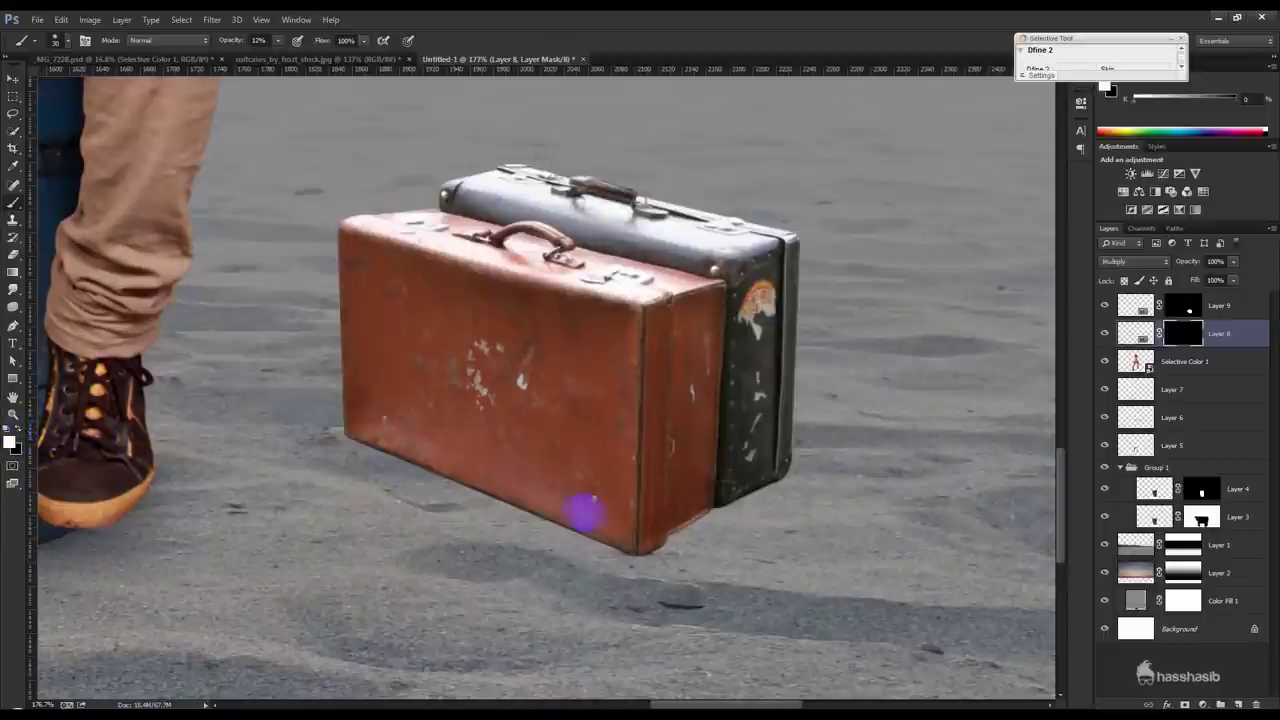
pyautogui.moveTo(692, 512)
pyautogui.mouseDown()
pyautogui.moveTo(773, 477)
pyautogui.moveTo(452, 478)
pyautogui.moveTo(360, 432)
pyautogui.mouseUp()
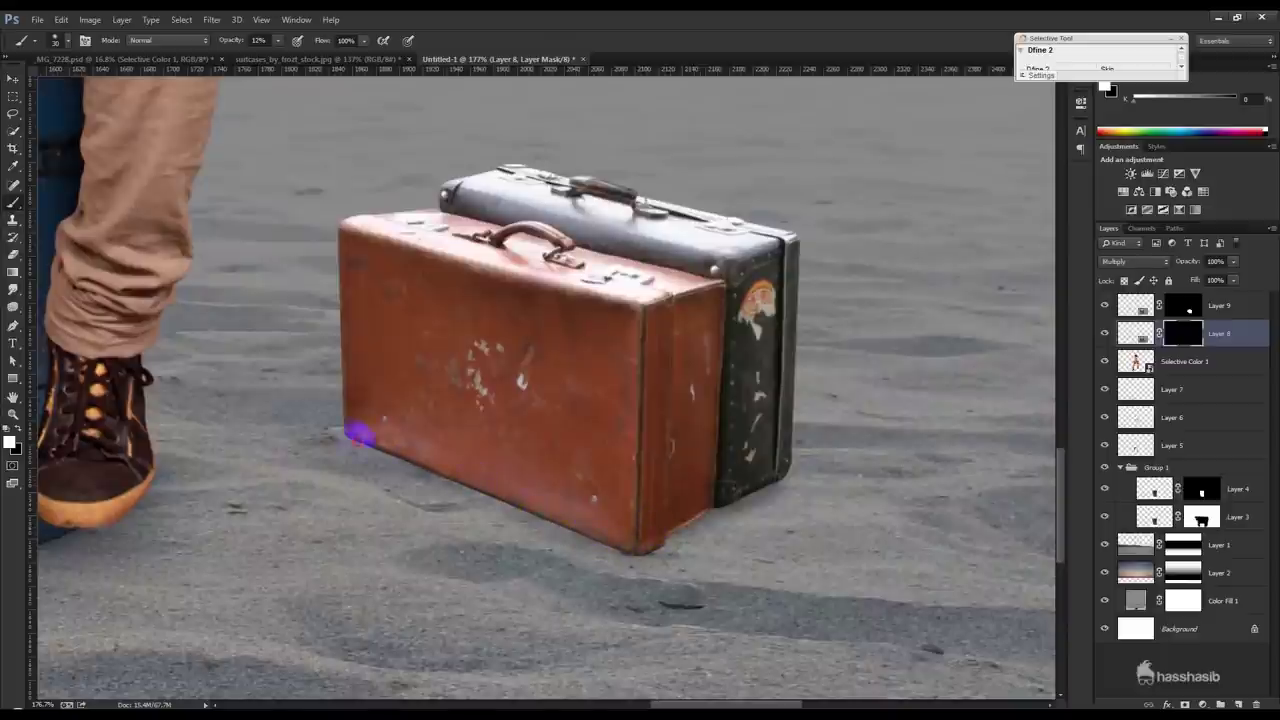
pyautogui.moveTo(444, 472)
pyautogui.mouseDown()
pyautogui.moveTo(607, 538)
pyautogui.moveTo(743, 480)
pyautogui.moveTo(644, 537)
pyautogui.moveTo(475, 485)
pyautogui.mouseUp()
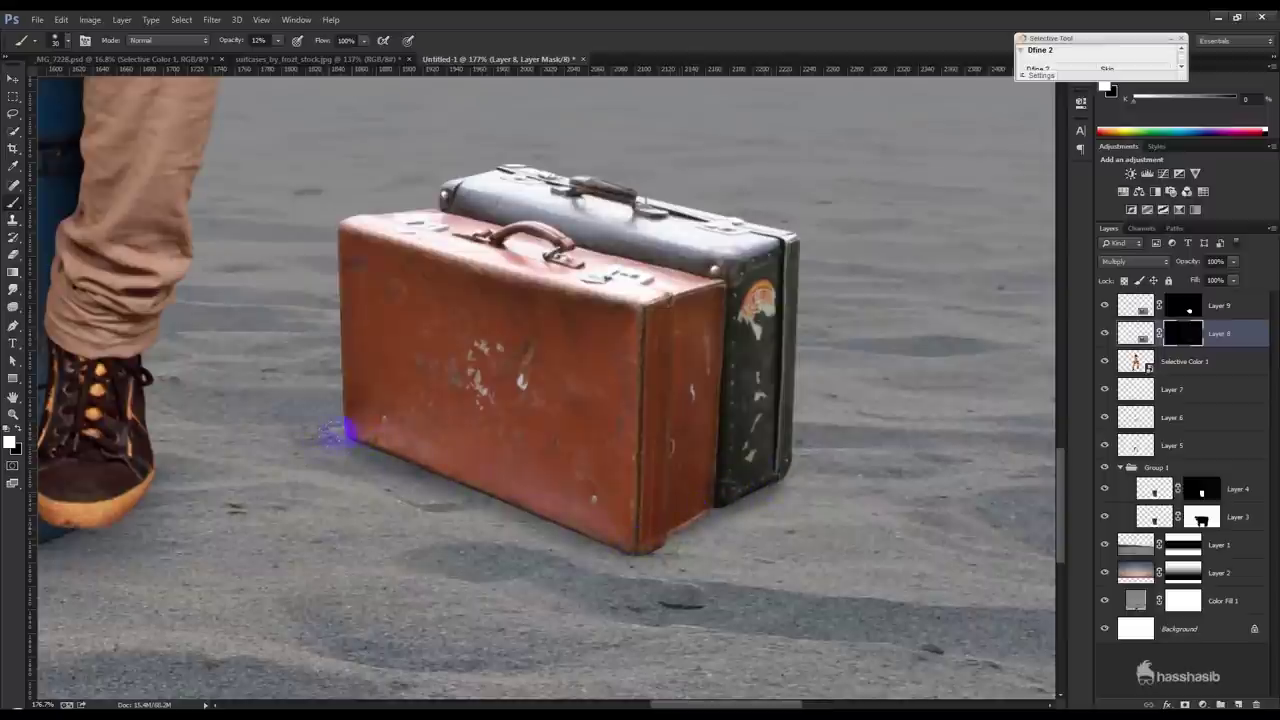
pyautogui.moveTo(629, 500); pyautogui.dragTo(654, 543)
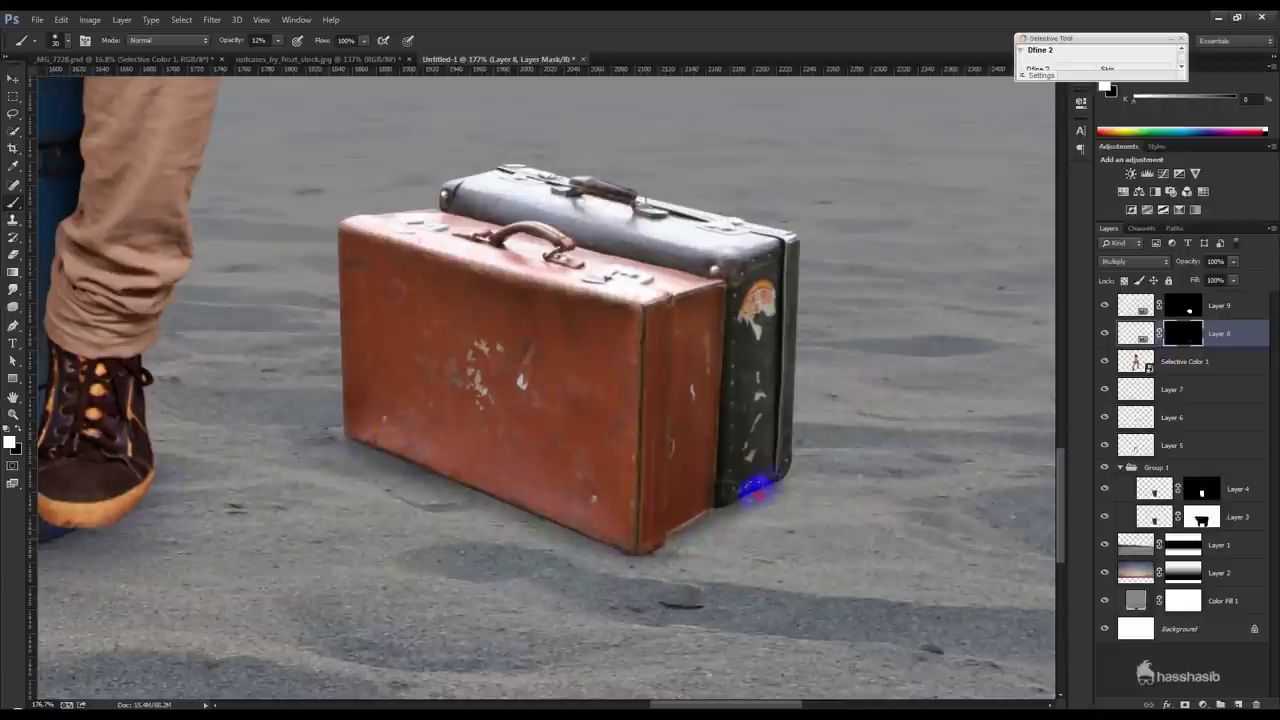
pyautogui.moveTo(785, 470)
pyautogui.mouseDown()
pyautogui.moveTo(651, 528)
pyautogui.moveTo(808, 520)
pyautogui.mouseUp()
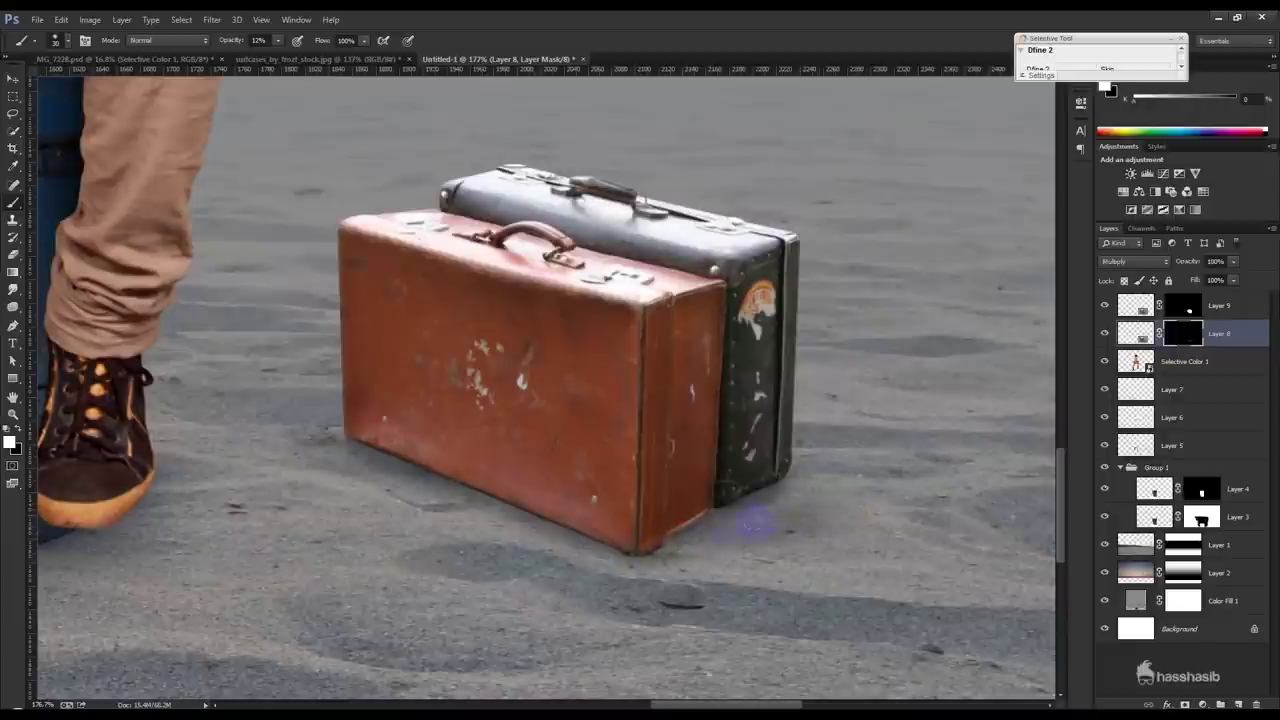
pyautogui.moveTo(631, 545)
pyautogui.mouseDown()
pyautogui.moveTo(400, 466)
pyautogui.moveTo(466, 557)
pyautogui.moveTo(480, 506)
pyautogui.moveTo(505, 537)
pyautogui.mouseUp()
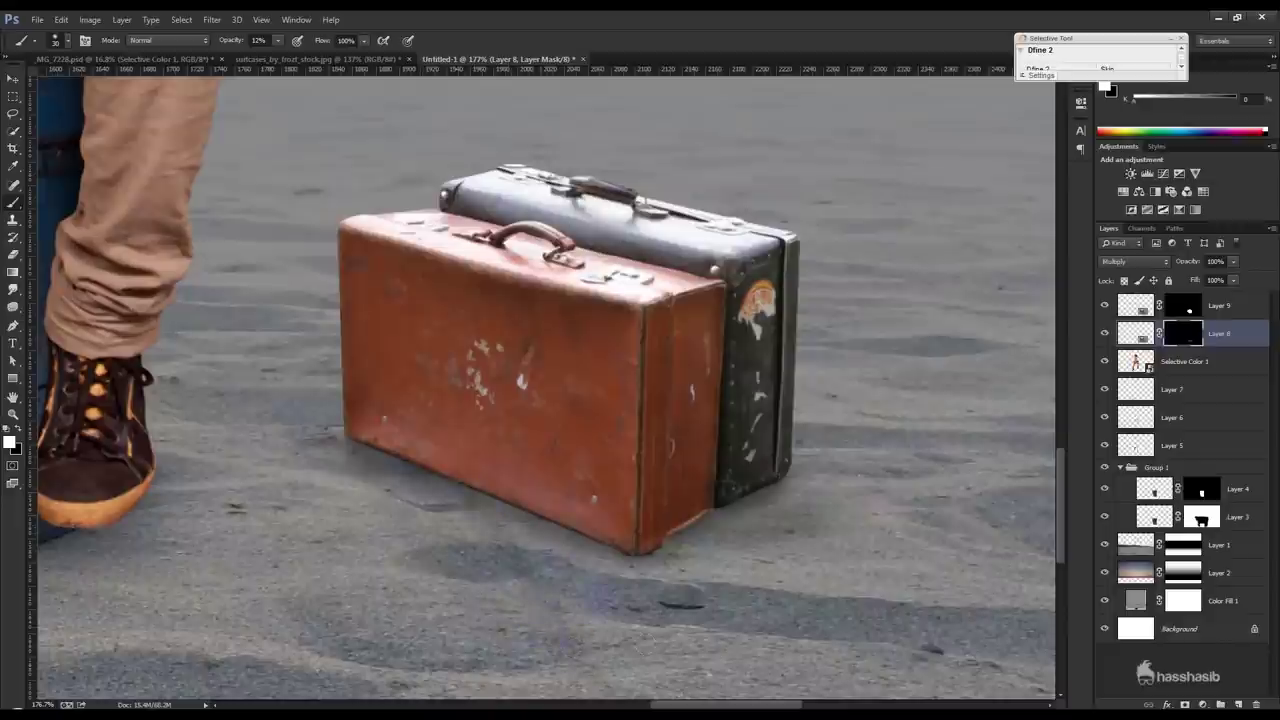
pyautogui.hotkey('ctrl', '0')
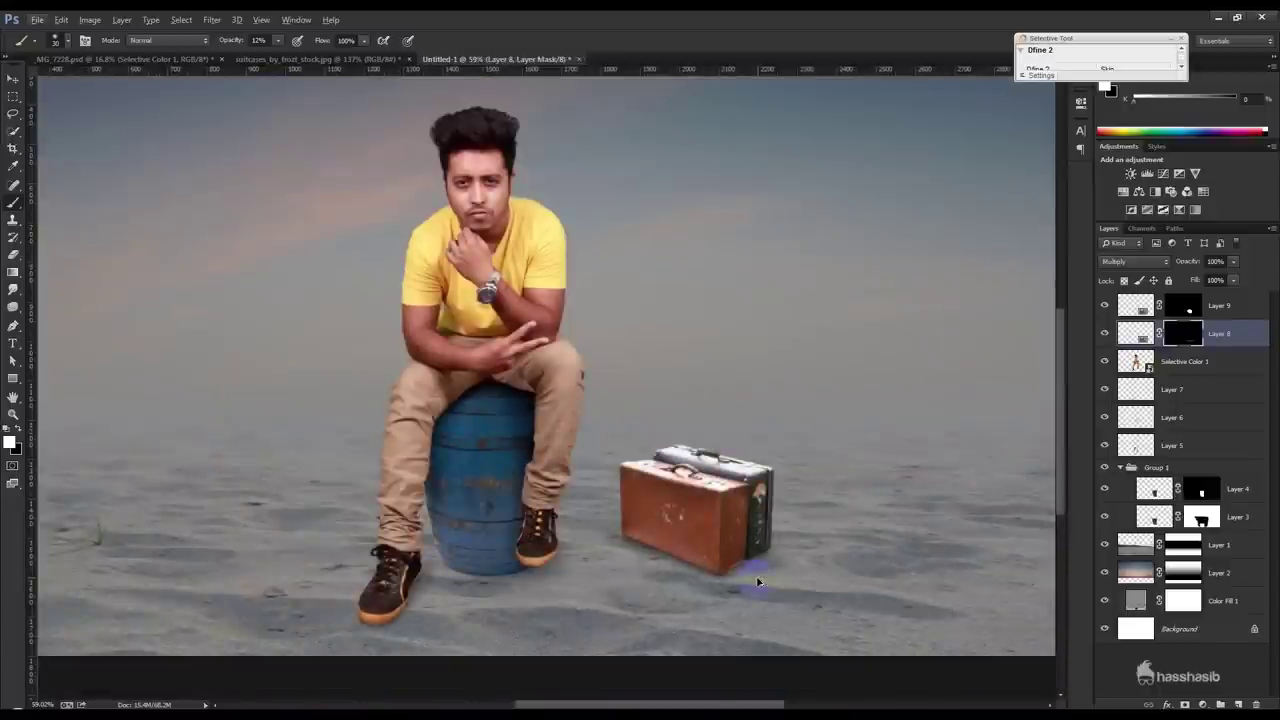
pyautogui.scroll(-2, 762, 583)
# - Move Layers 8 and 9 lower and scale the suitcases up about 122%
pyautogui.click(13, 78)
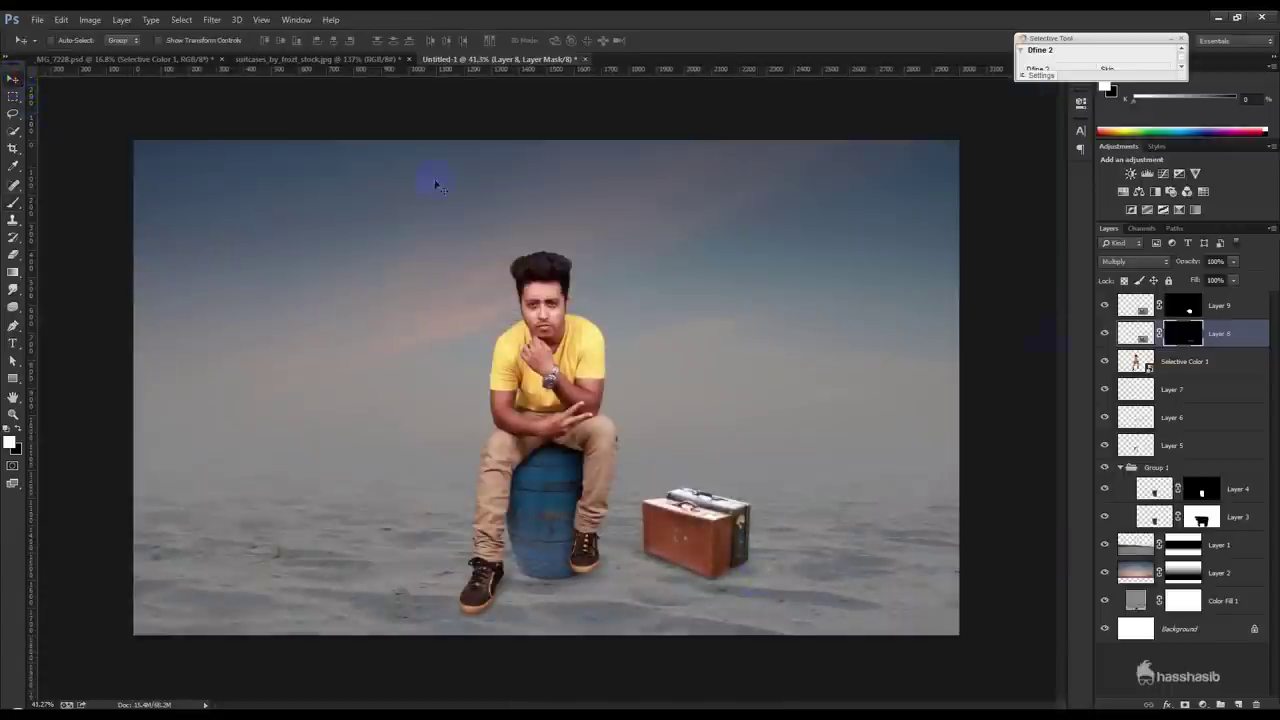
pyautogui.keyDown('shift'); pyautogui.click(1215, 316); pyautogui.keyUp('shift')
pyautogui.moveTo(780, 437); pyautogui.dragTo(780, 467)
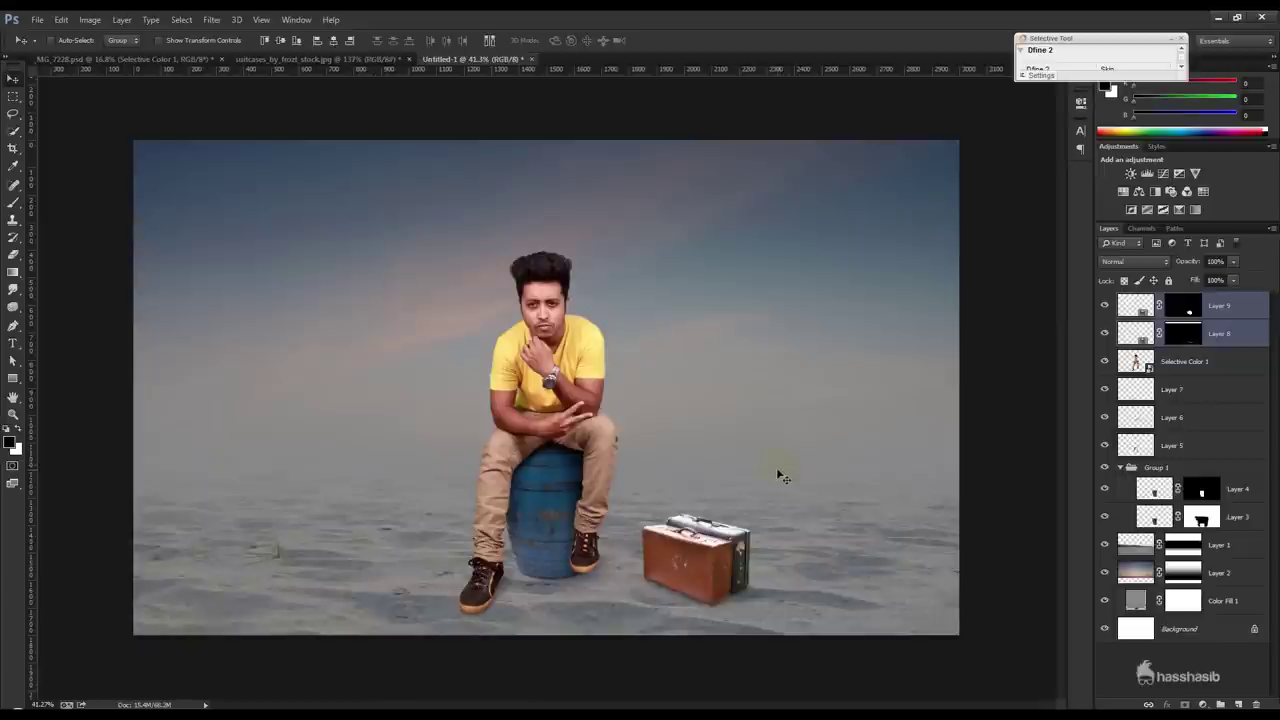
pyautogui.hotkey('ctrl', 't')
pyautogui.moveTo(815, 488); pyautogui.dragTo(839, 472)
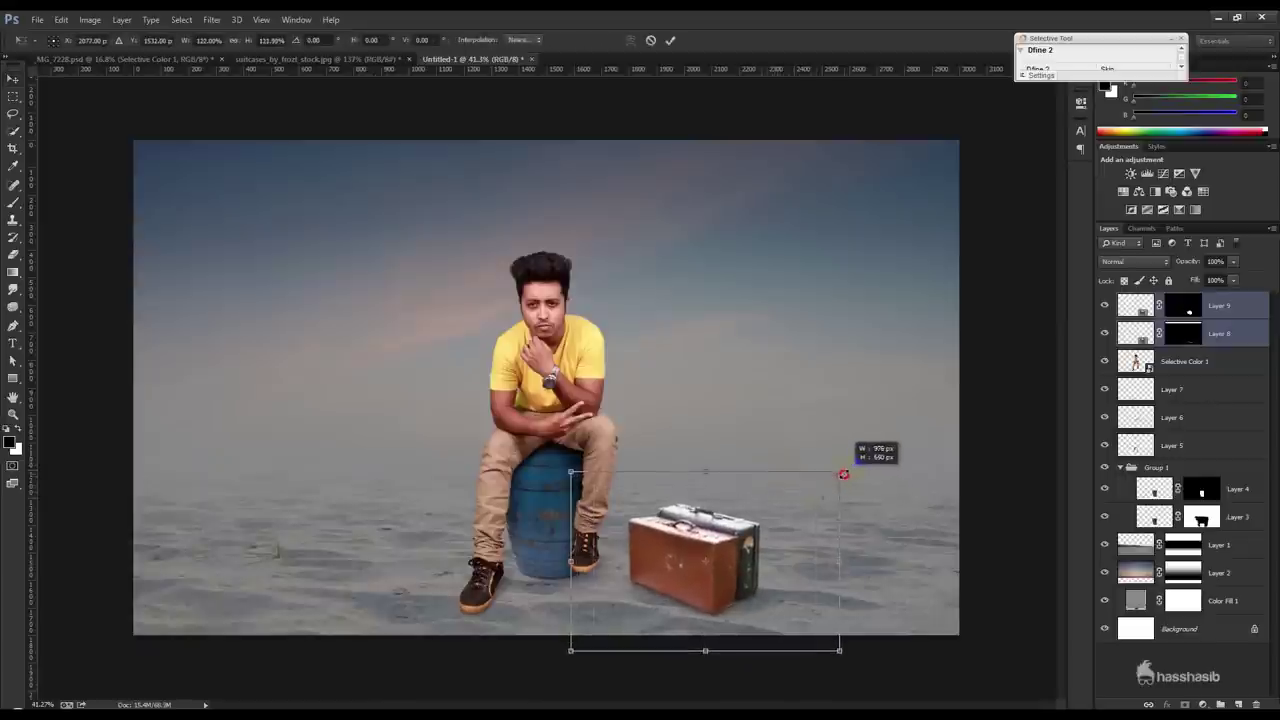
pyautogui.moveTo(763, 530); pyautogui.dragTo(762, 521)
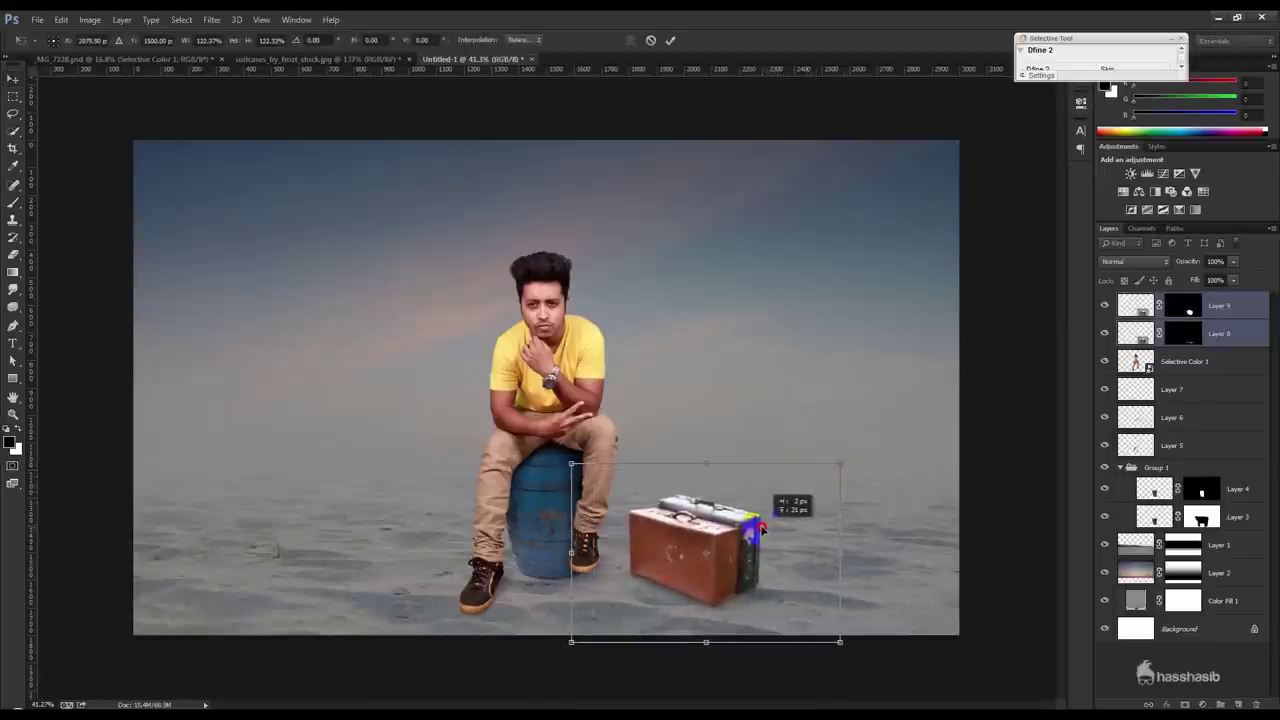
pyautogui.press('Return')
pyautogui.moveTo(762, 530); pyautogui.dragTo(750, 534)
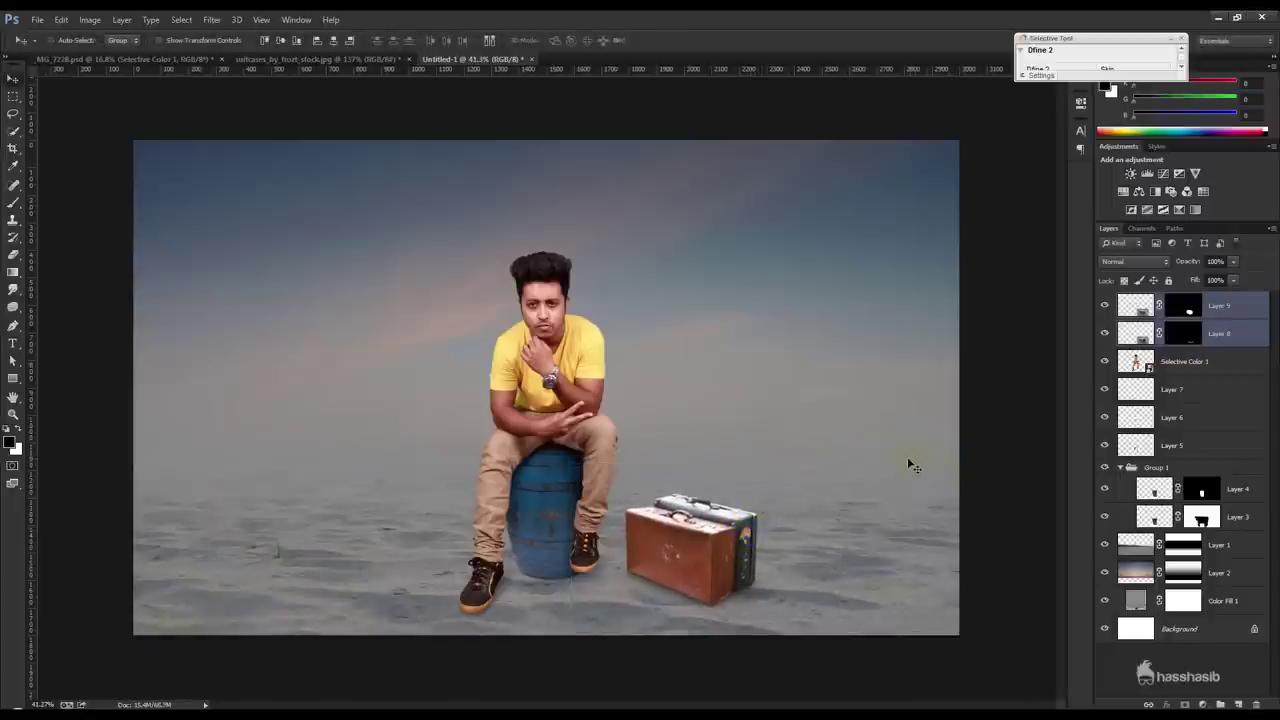
# - Group the suitcase layers as Group 2 and reposition them beside the barrel
pyautogui.hotkey('ctrl', 'g')
pyautogui.hotkey('ctrl', '+')
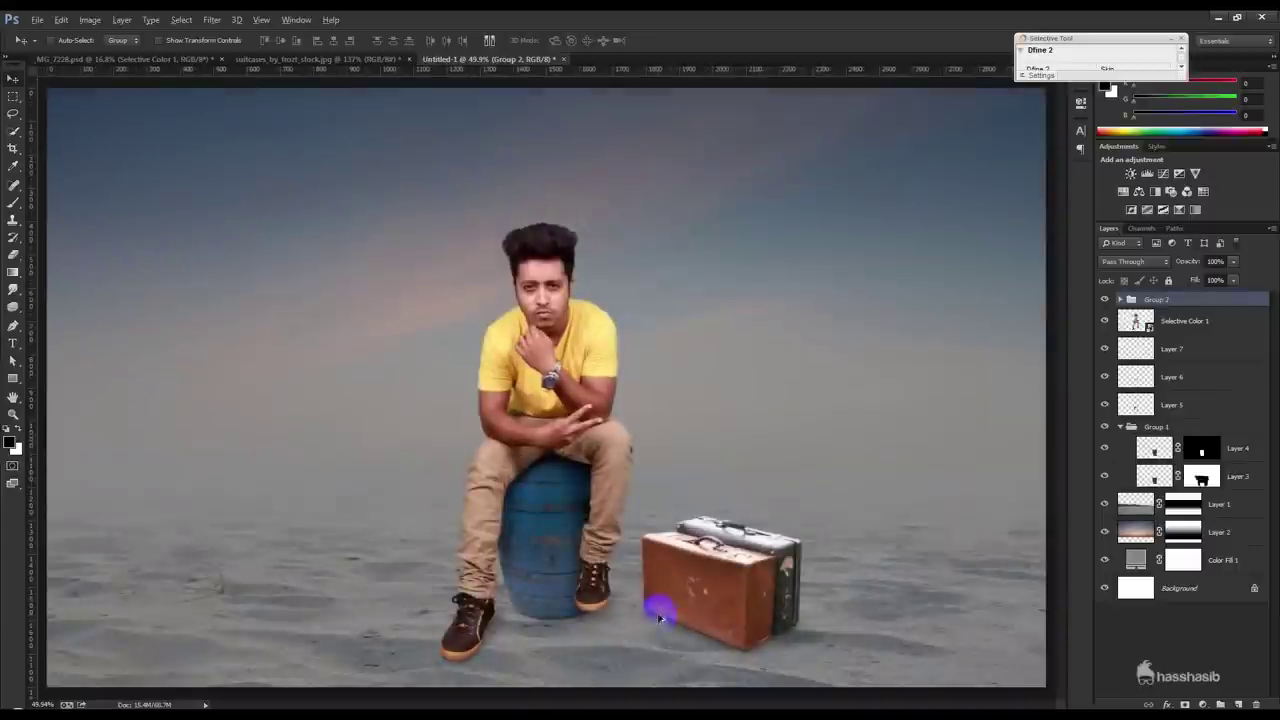
pyautogui.moveTo(663, 607); pyautogui.dragTo(708, 598)
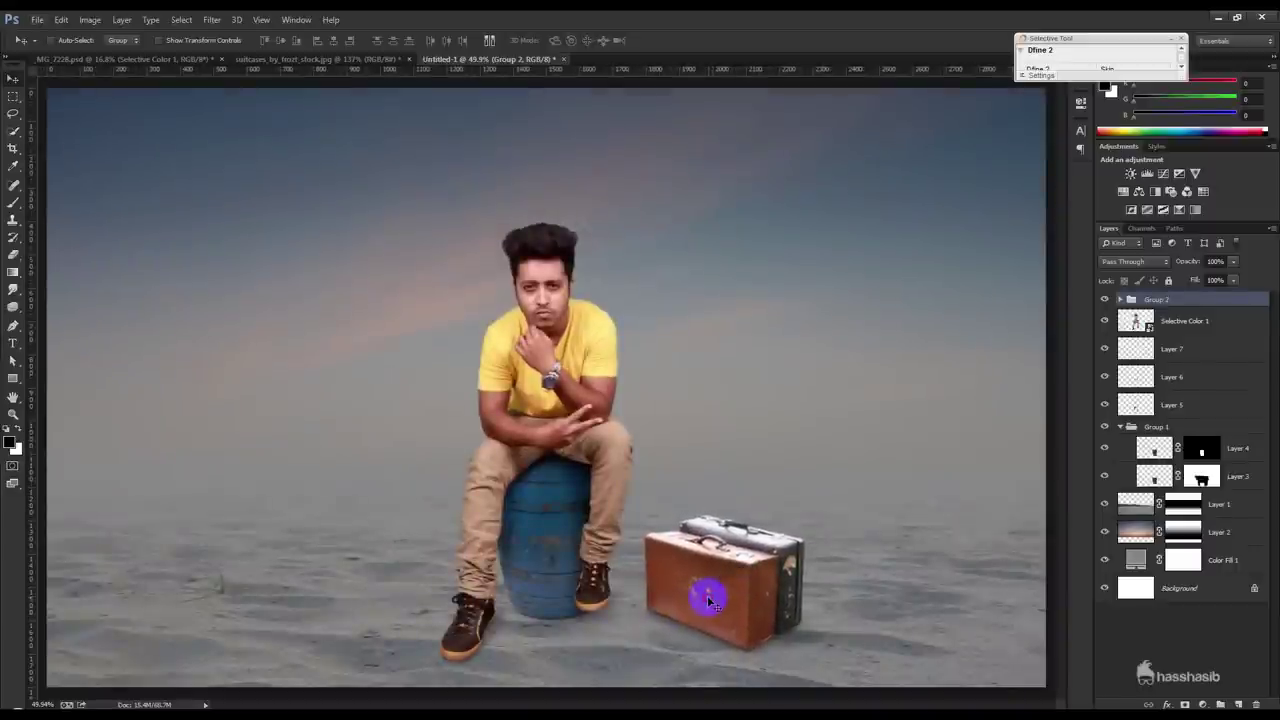
pyautogui.hotkey('ctrl', '-')
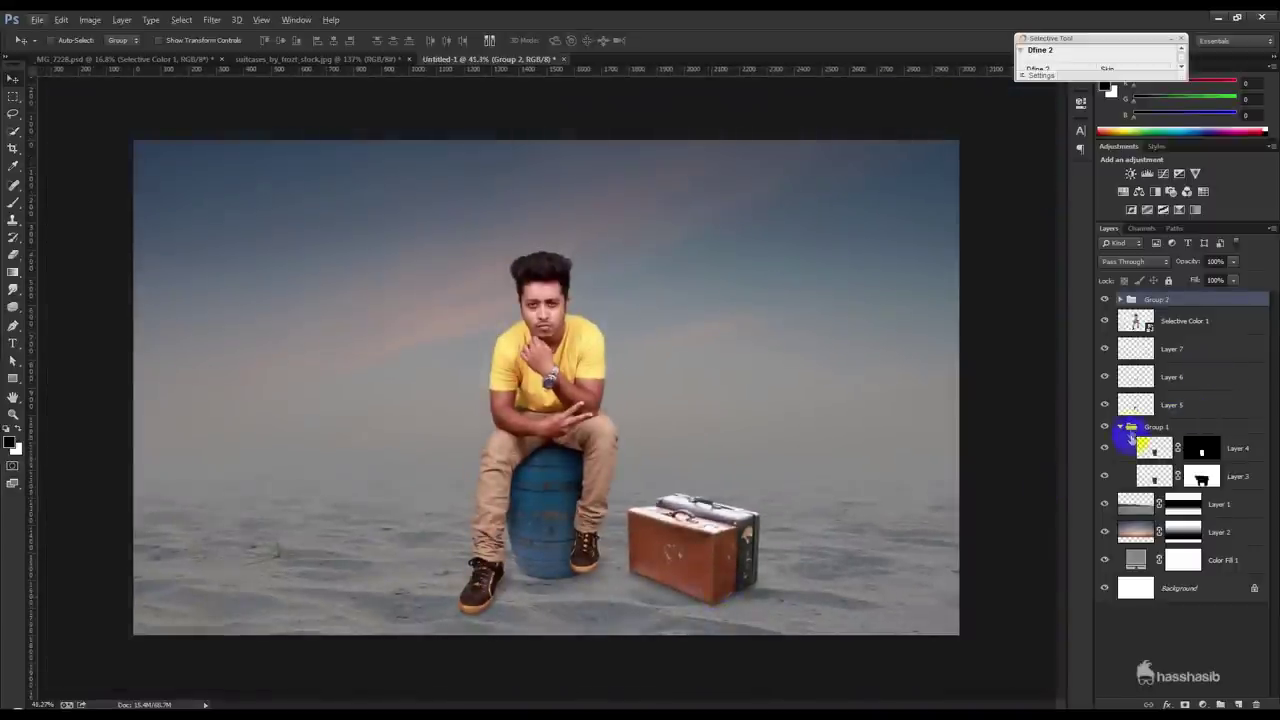
pyautogui.click(1121, 427)
pyautogui.click(1182, 322)
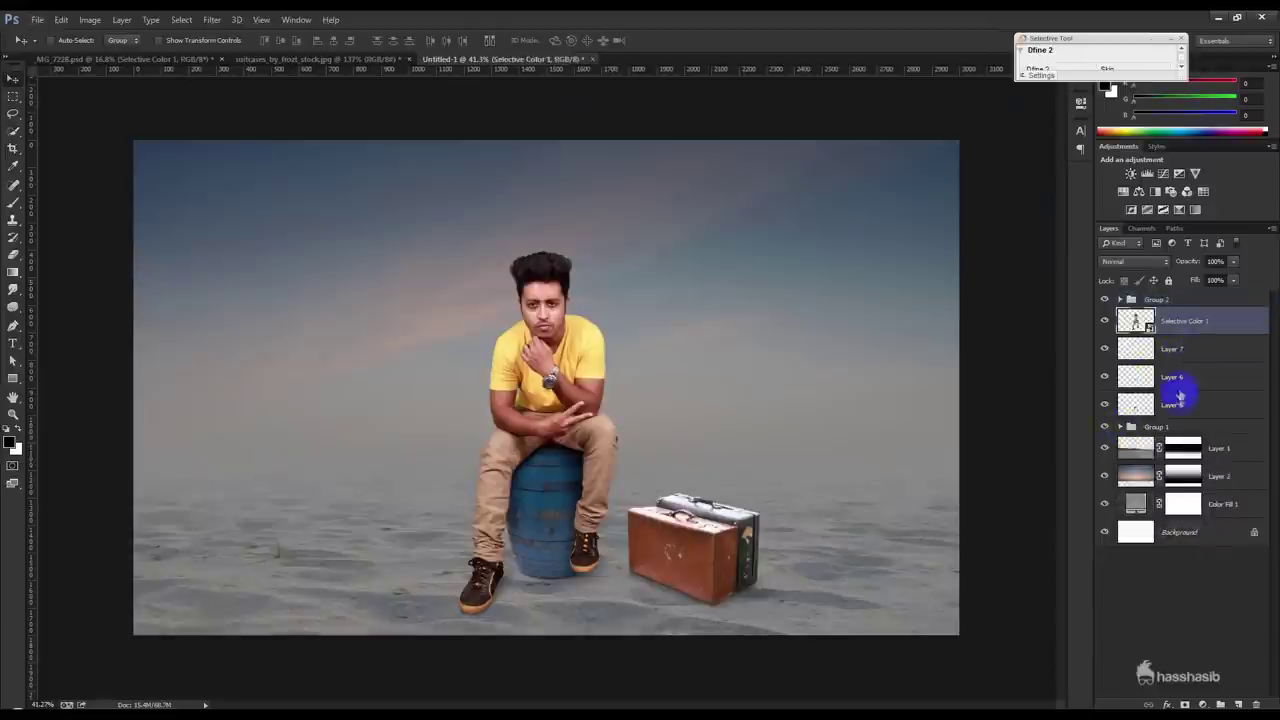
# - Group the layers from Selective Color 1 through Layer 5 into Group 3
pyautogui.keyDown('shift'); pyautogui.click(1180, 402); pyautogui.keyUp('shift')
pyautogui.hotkey('ctrl', 'g')
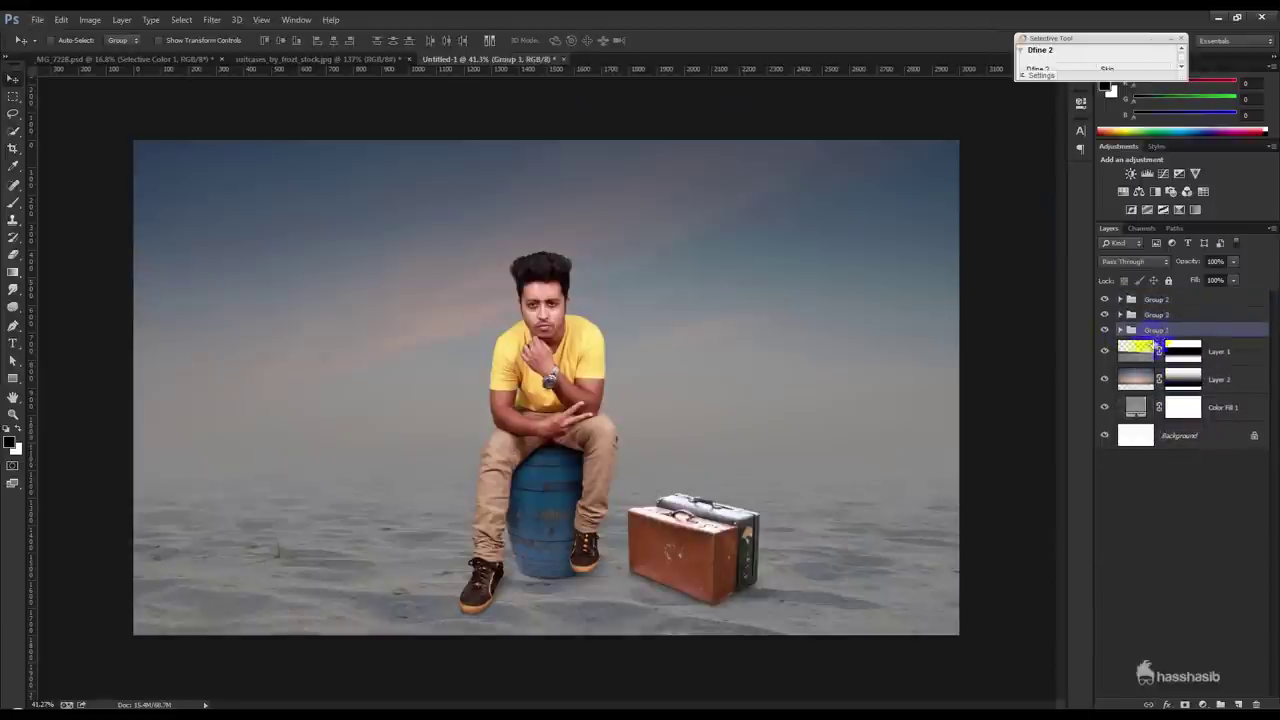
pyautogui.click(13, 325)
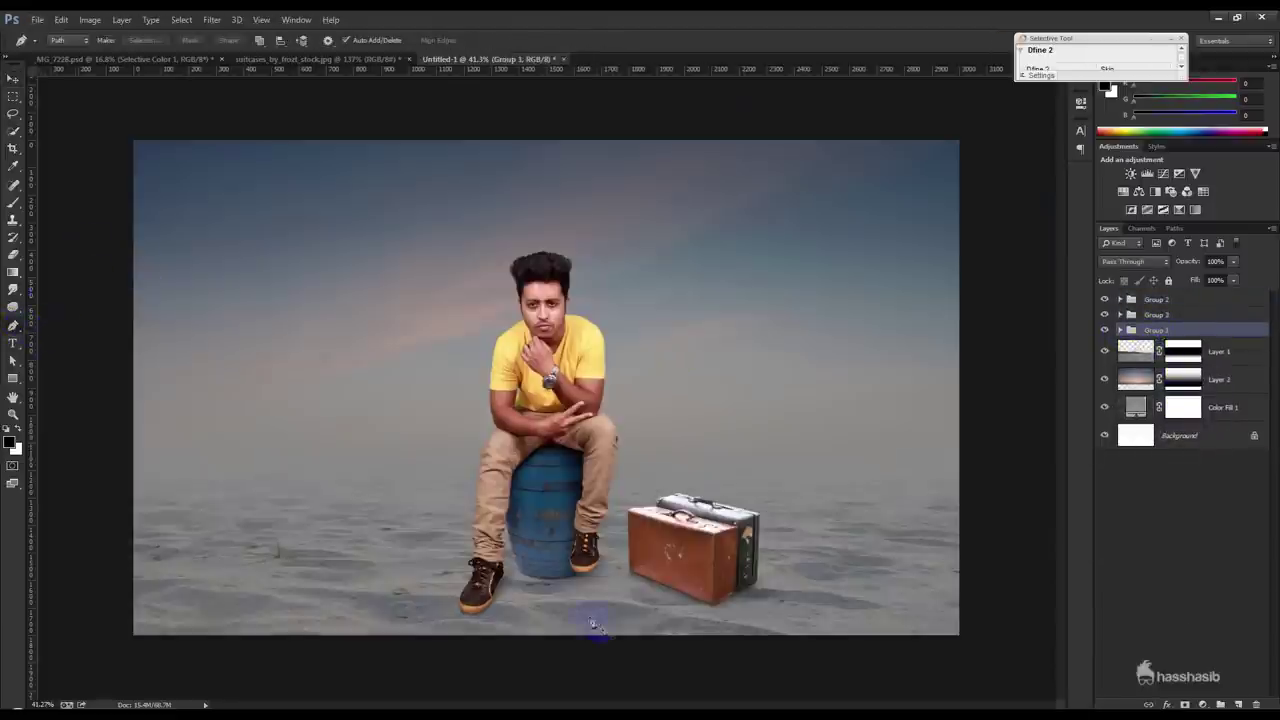
pyautogui.scroll(2, 537, 600)
pyautogui.scroll(2, 537, 600)
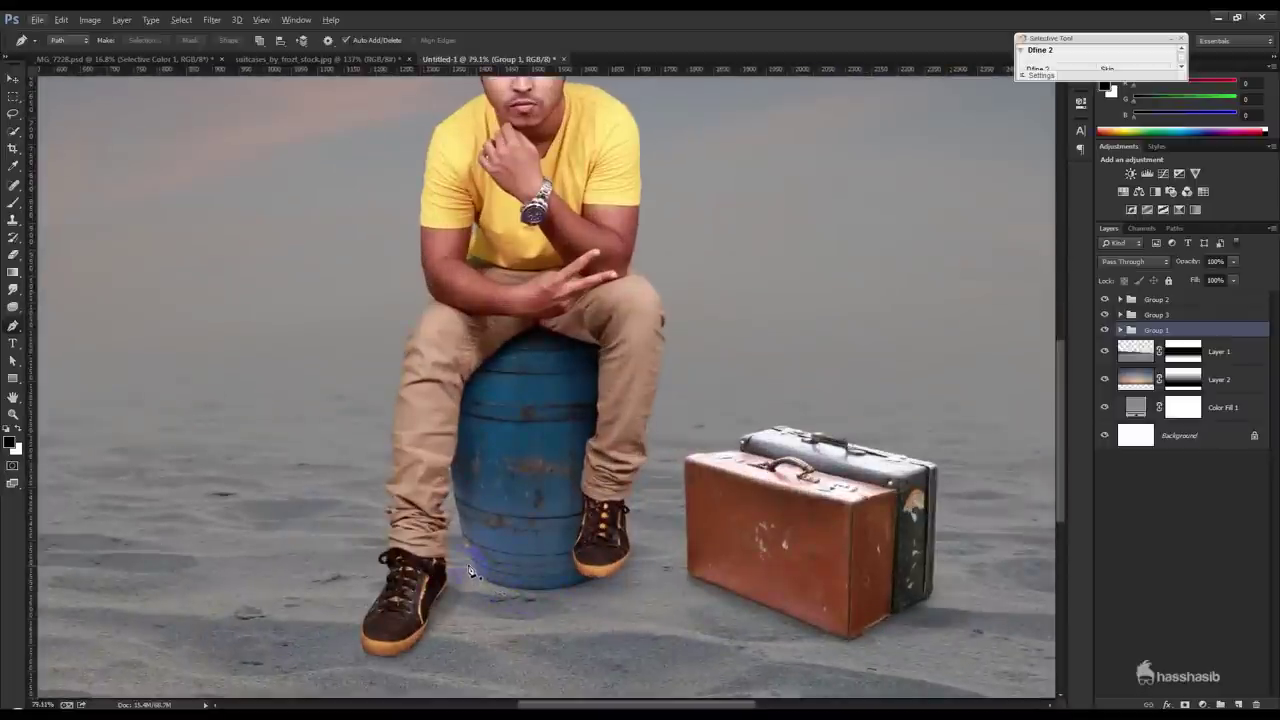
pyautogui.moveTo(528, 517); pyautogui.dragTo(557, 428)
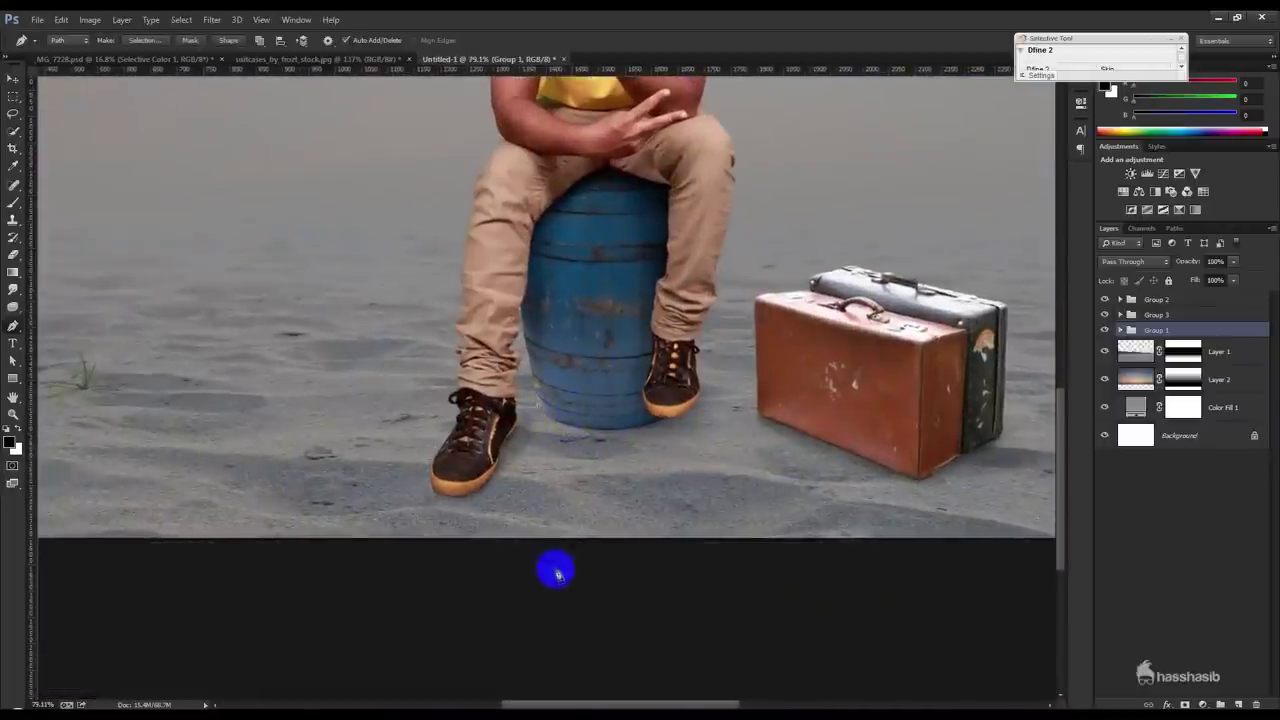
# - Fill a black triangular shadow shape from the barrel's base on a new layer above Layer 1
pyautogui.click(233, 586)
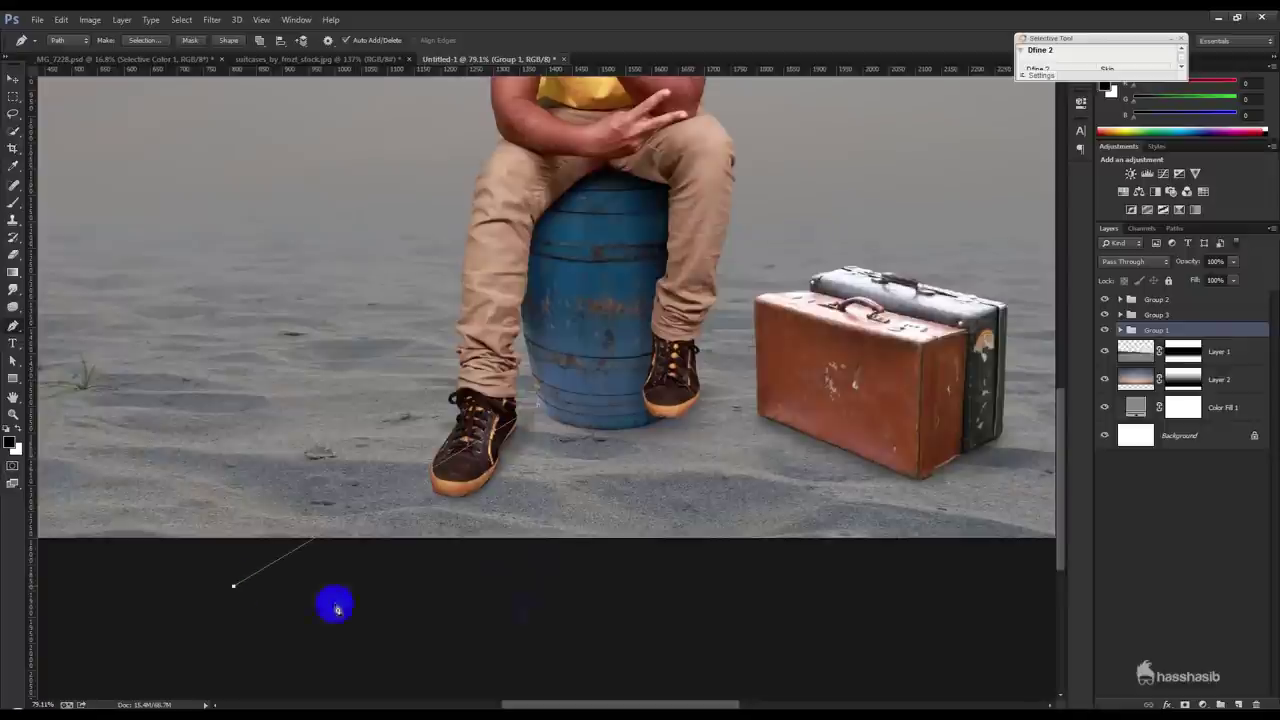
pyautogui.click(922, 600)
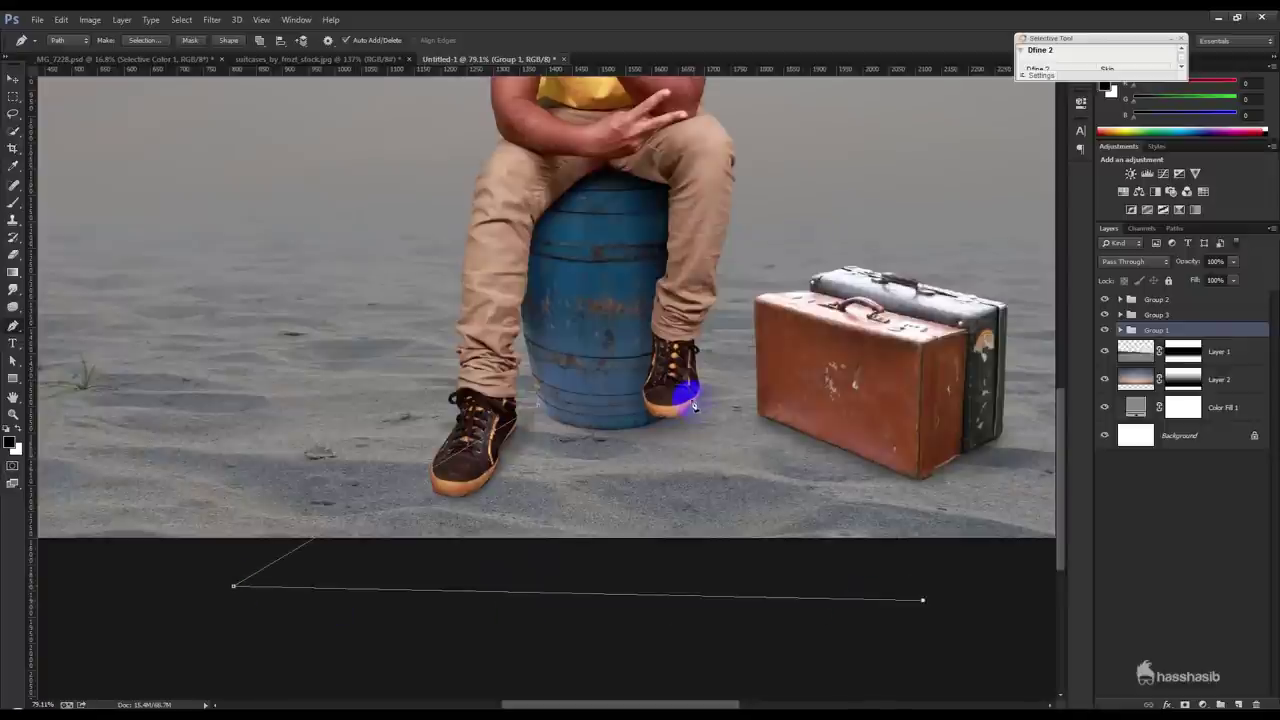
pyautogui.click(537, 404)
pyautogui.hotkey('ctrl', 'Return')
pyautogui.click(1222, 352)
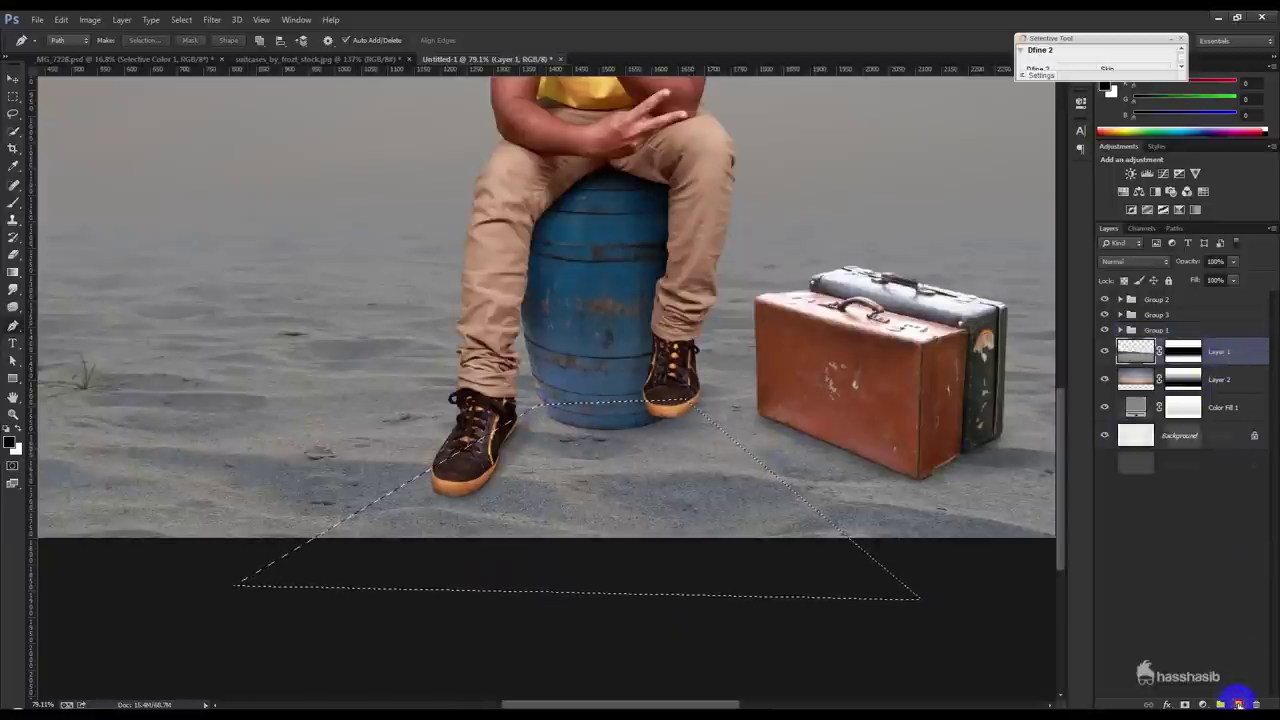
pyautogui.click(1238, 704)
pyautogui.hotkey('alt', 'BackSpace')
pyautogui.hotkey('ctrl', 'd')
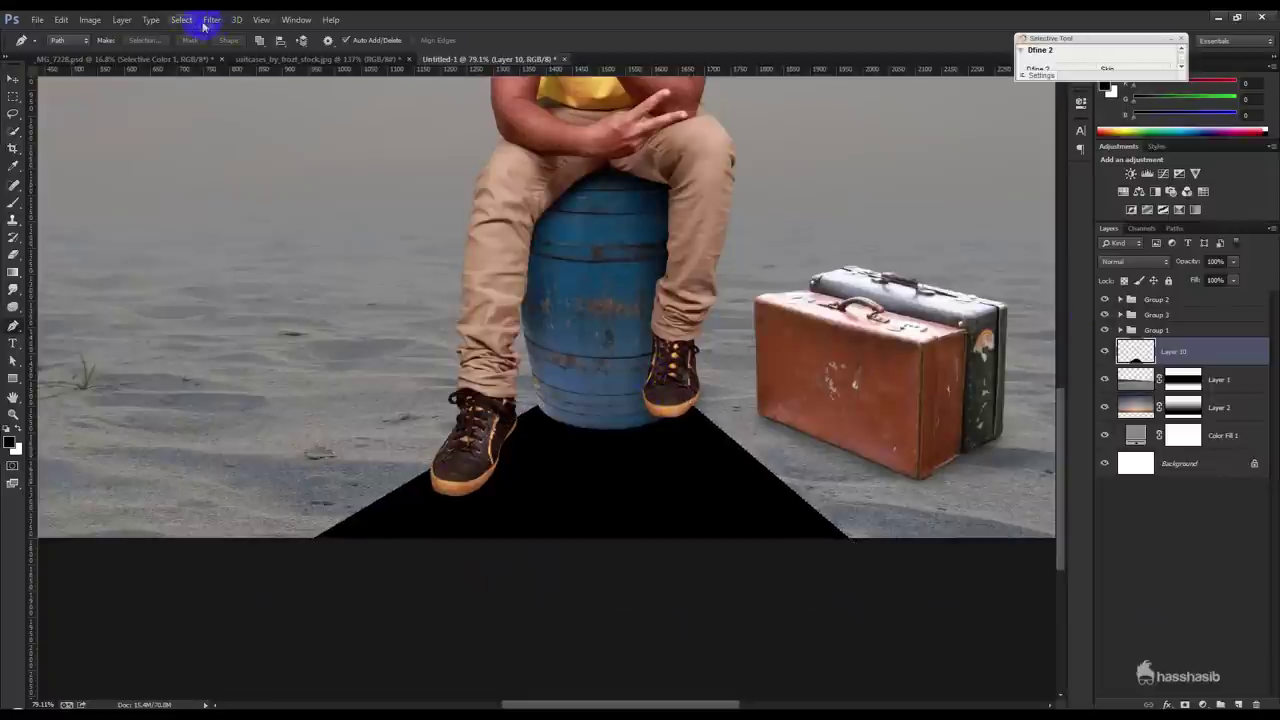
# - Gaussian-blur the barrel shadow, fade it with a gradient mask, and set opacity to 49%
pyautogui.click(213, 22)
pyautogui.click(430, 285)
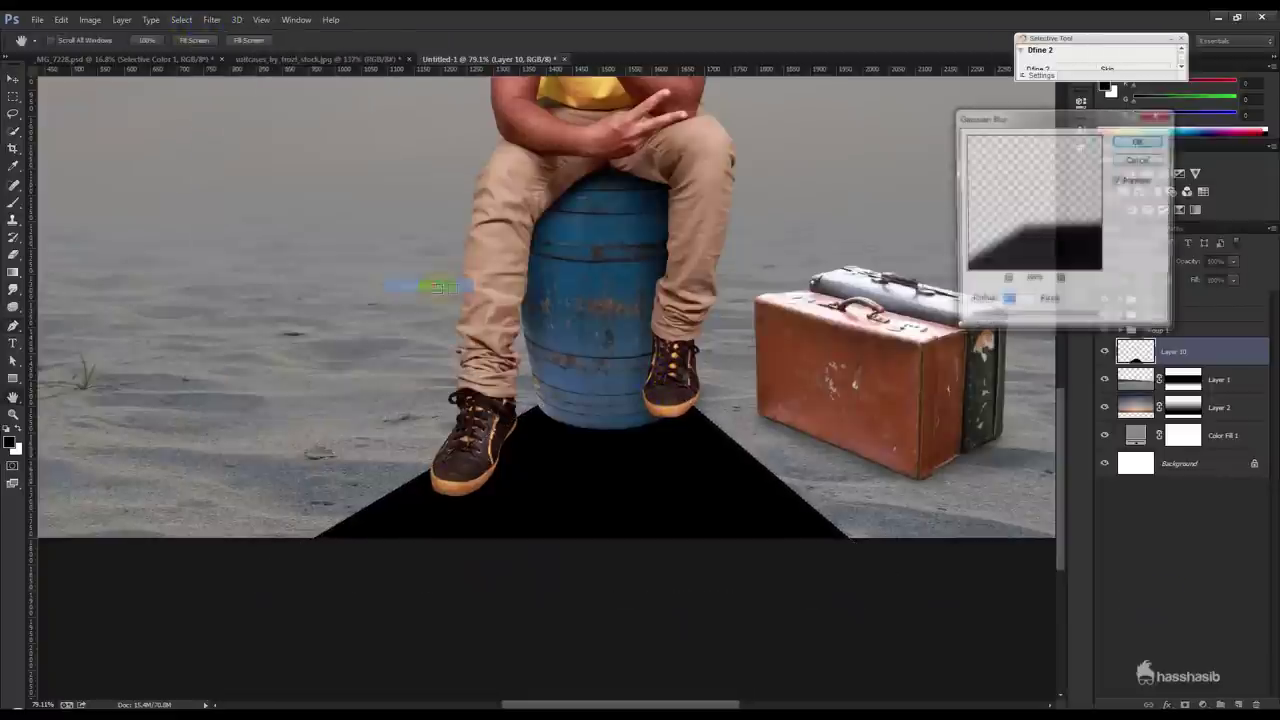
pyautogui.press('Return')
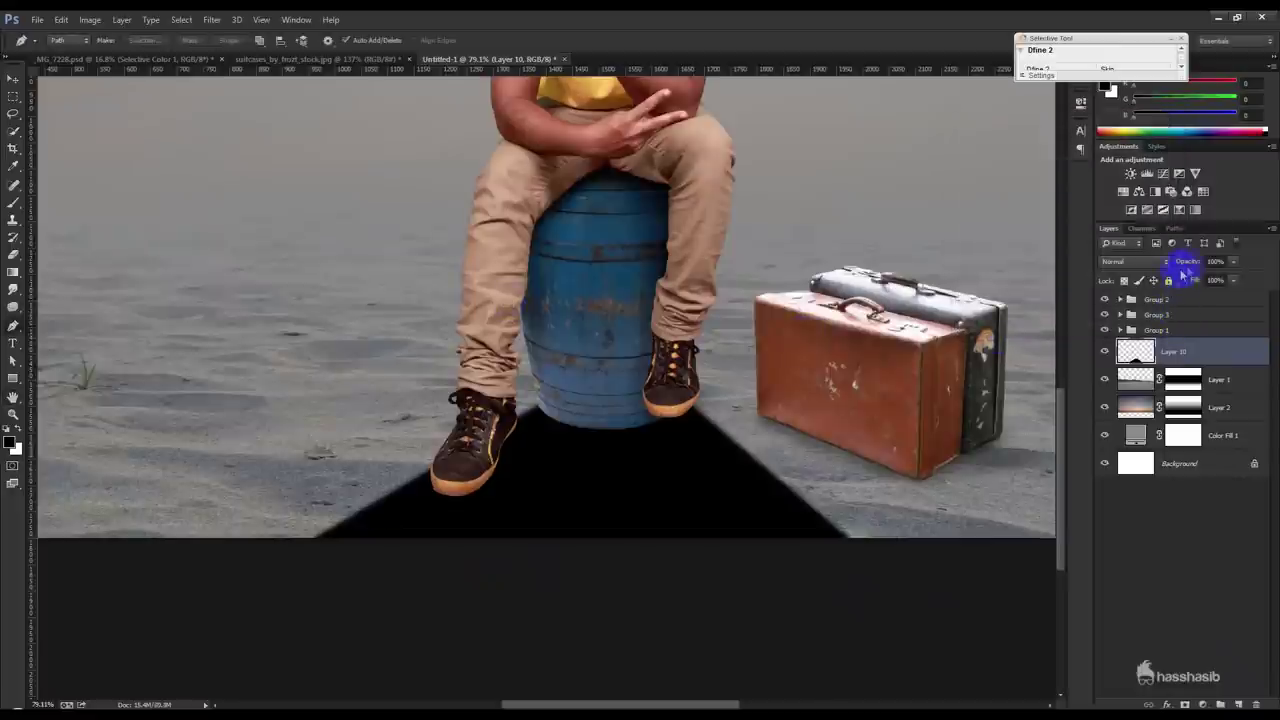
pyautogui.moveTo(1188, 265); pyautogui.dragTo(1150, 263)
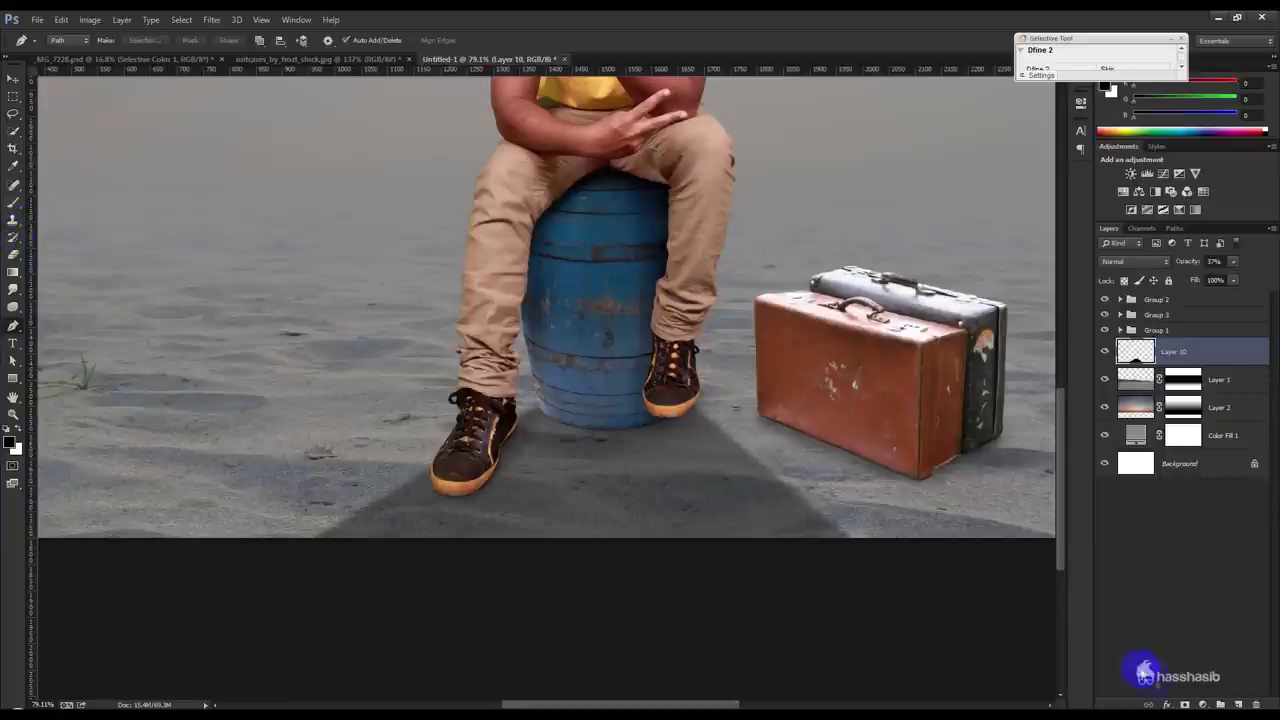
pyautogui.click(1183, 703)
pyautogui.click(13, 271)
pyautogui.moveTo(592, 540); pyautogui.dragTo(592, 430)
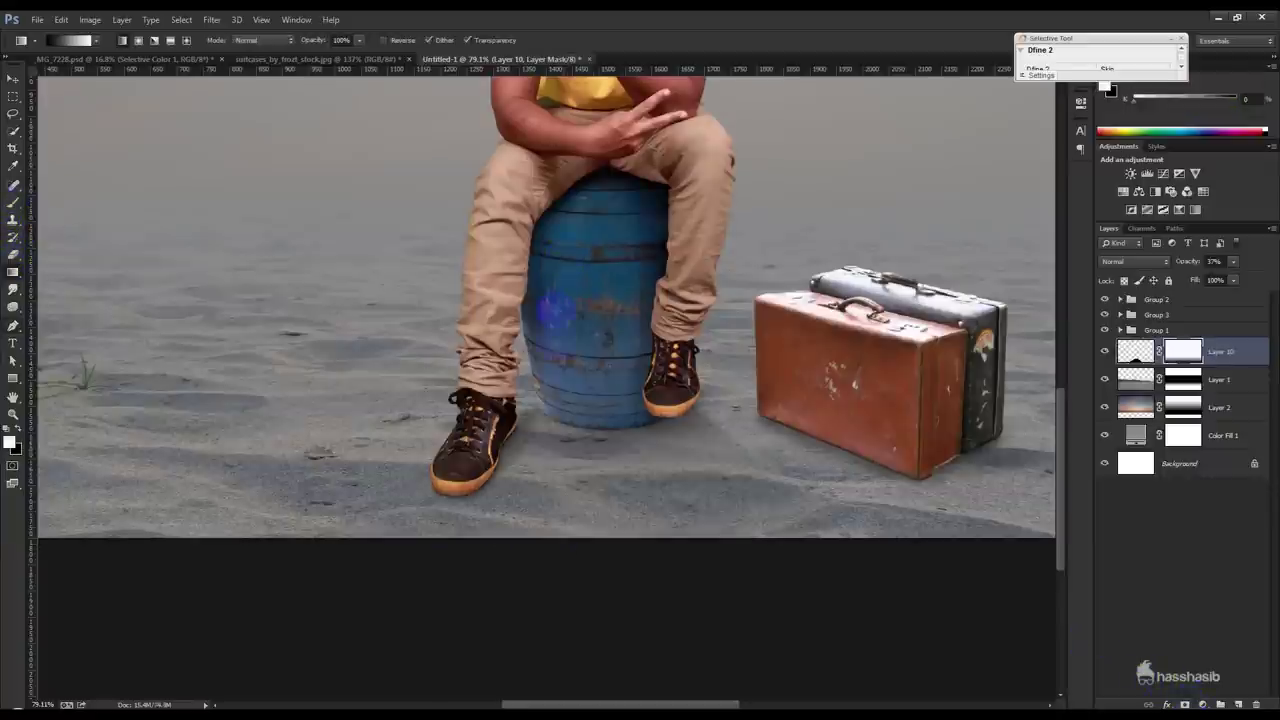
pyautogui.moveTo(600, 600); pyautogui.dragTo(623, 315)
pyautogui.click(1203, 262)
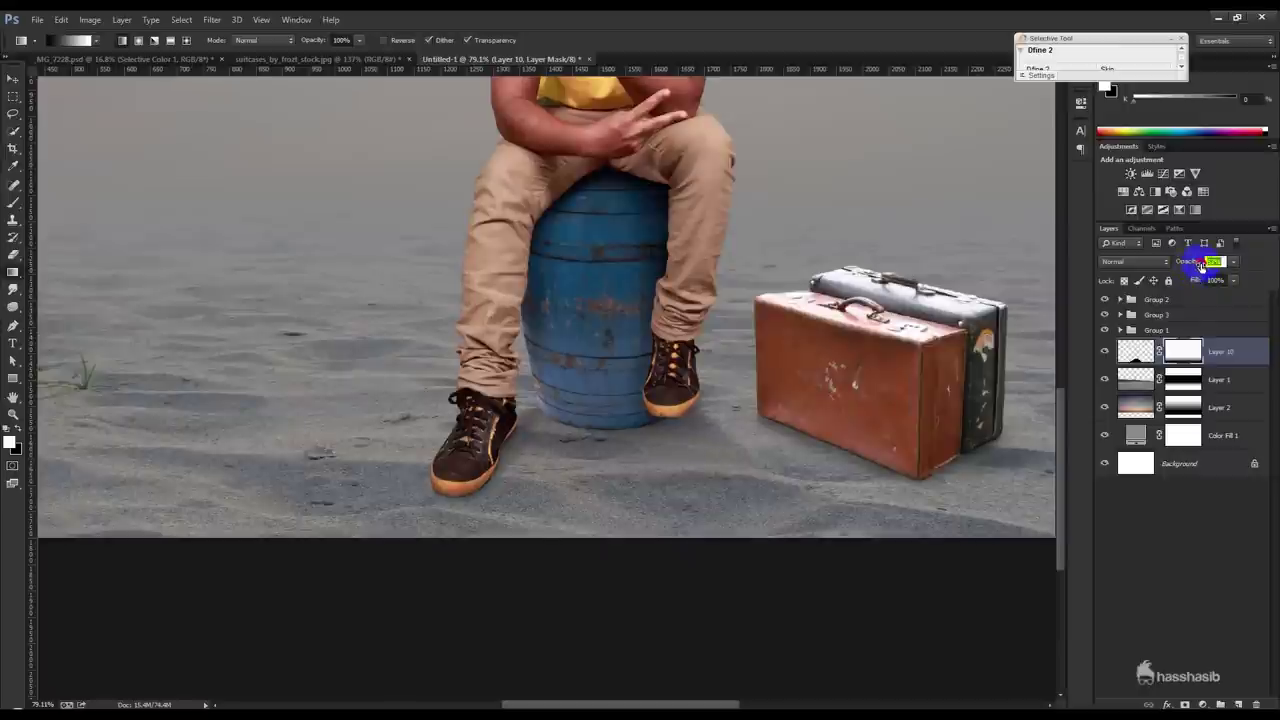
pyautogui.write('49')
pyautogui.click(12, 327)
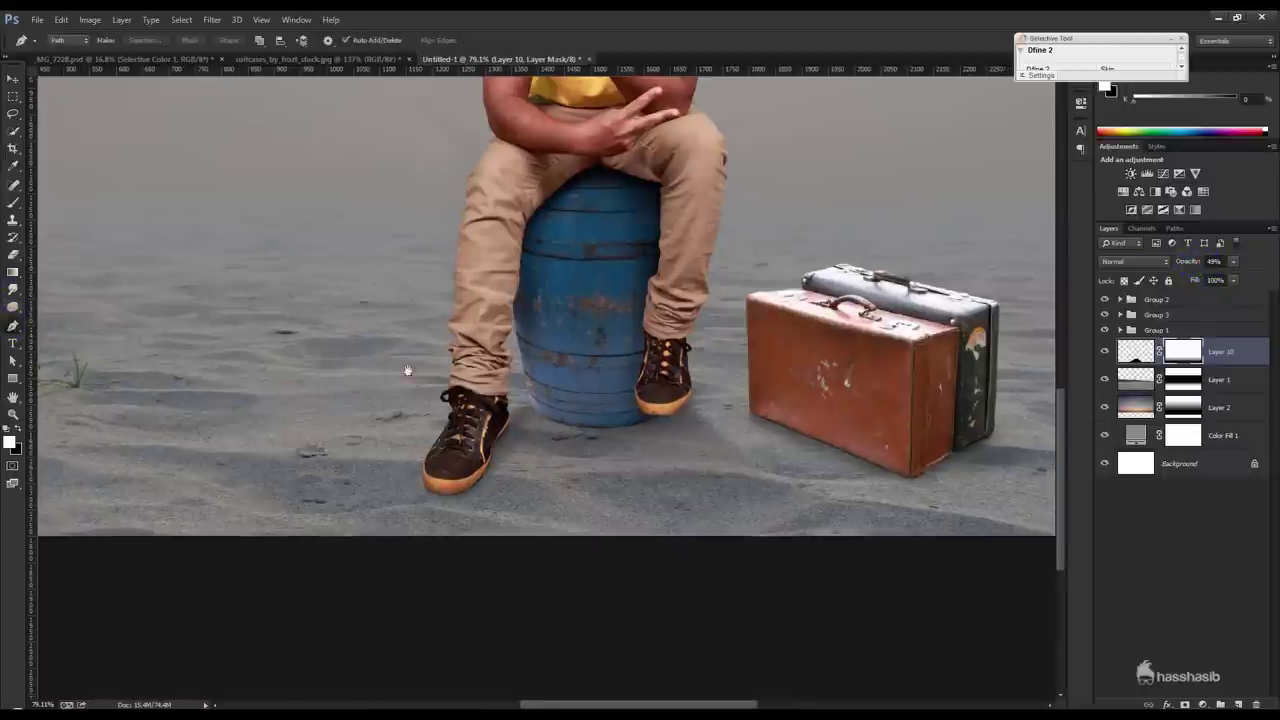
# - Fill a black shadow shape from the suitcases' base across the sand on a new layer
pyautogui.moveTo(760, 447); pyautogui.dragTo(502, 402)
pyautogui.click(503, 368)
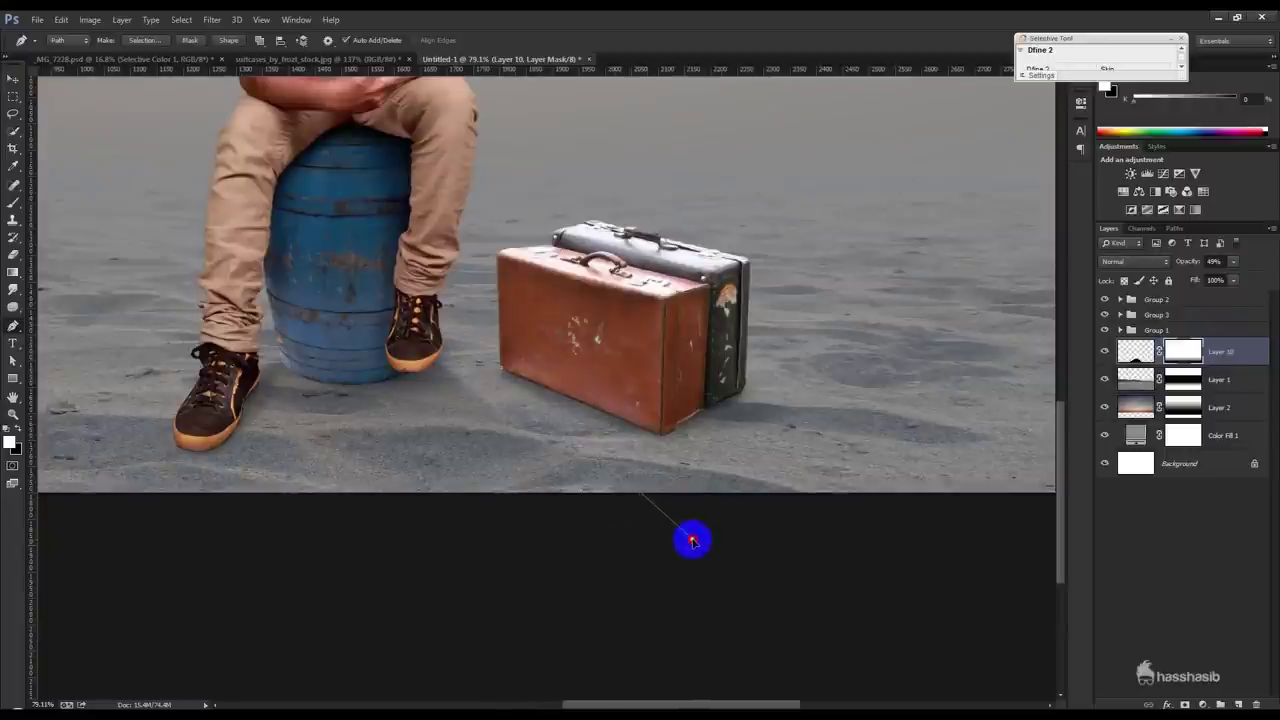
pyautogui.click(994, 528)
pyautogui.click(744, 390)
pyautogui.click(506, 372)
pyautogui.hotkey('ctrl', 'Return')
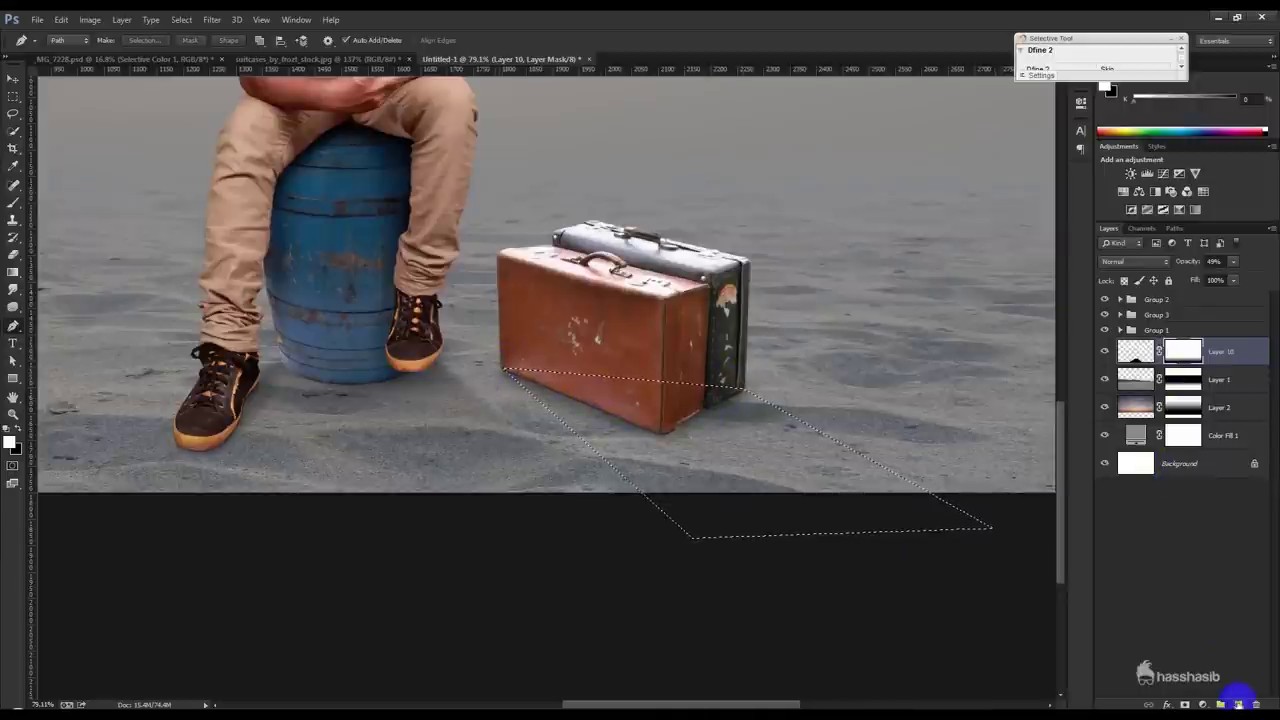
pyautogui.click(1238, 703)
pyautogui.press('d')
pyautogui.hotkey('alt', 'BackSpace')
pyautogui.hotkey('ctrl', 'd')
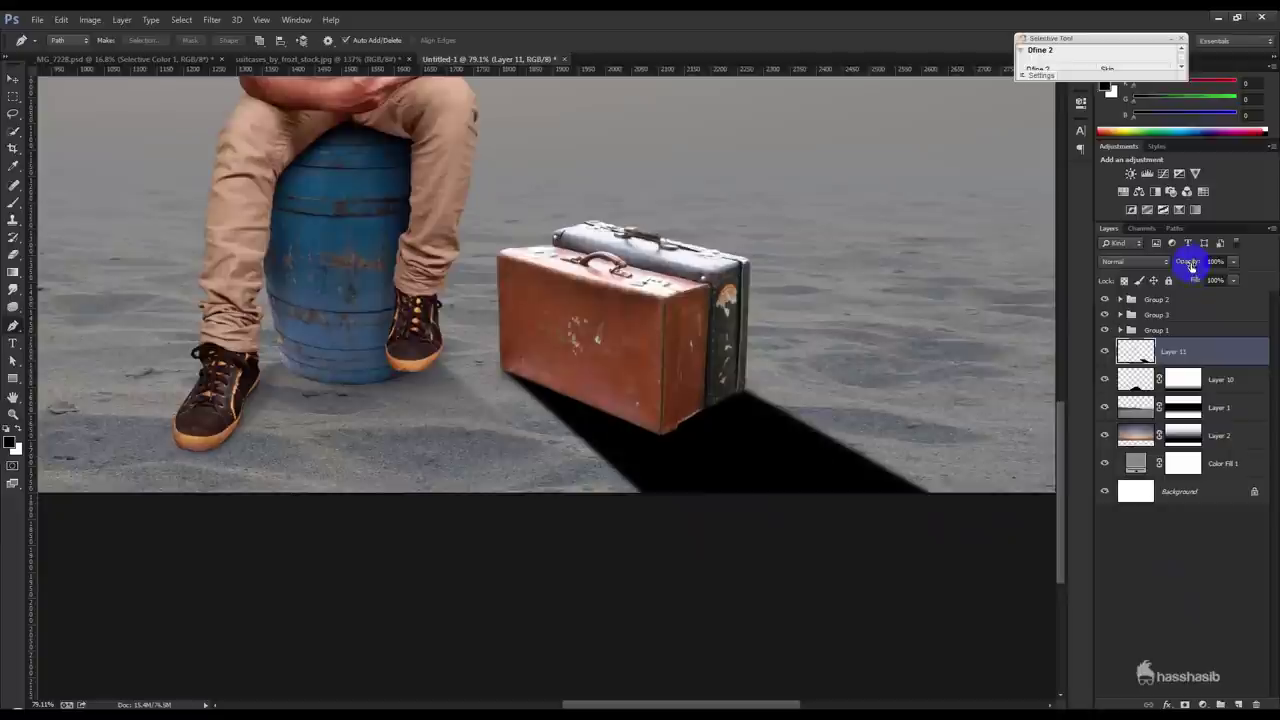
# - Set the suitcase shadow to 50% opacity and fade its far end with a gradient mask
pyautogui.click(1222, 380)
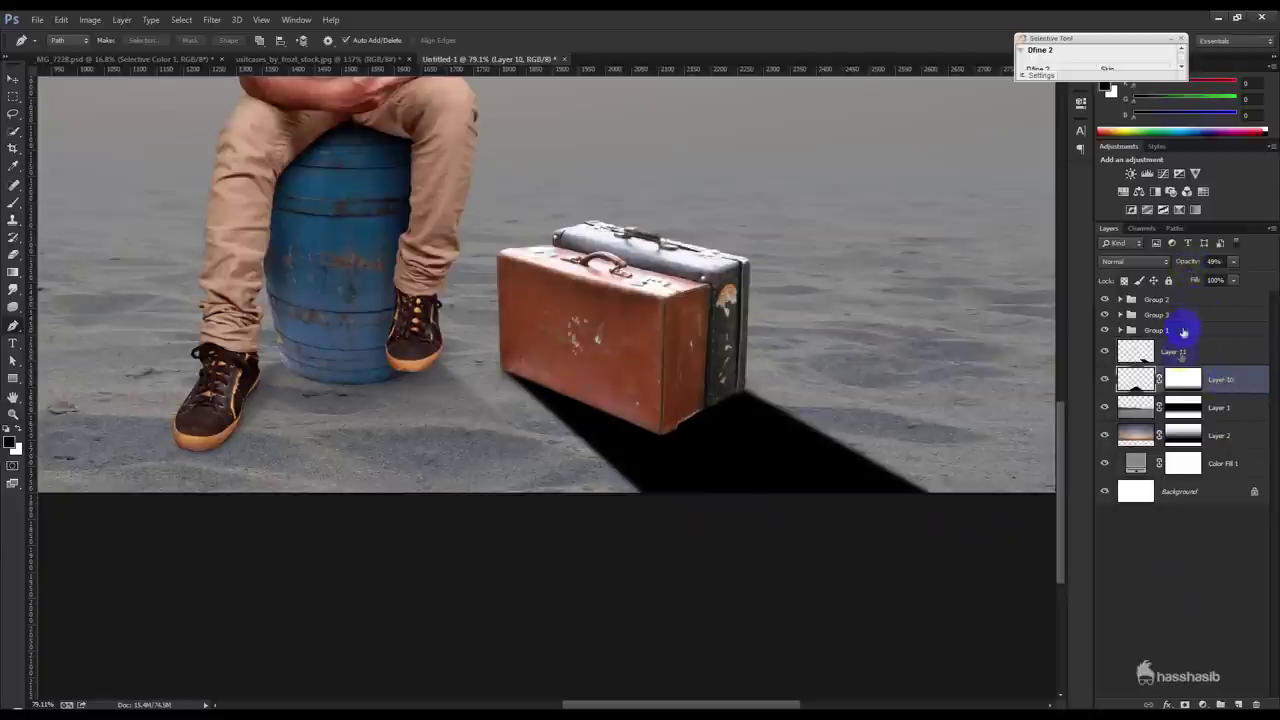
pyautogui.click(1185, 345)
pyautogui.press('5')
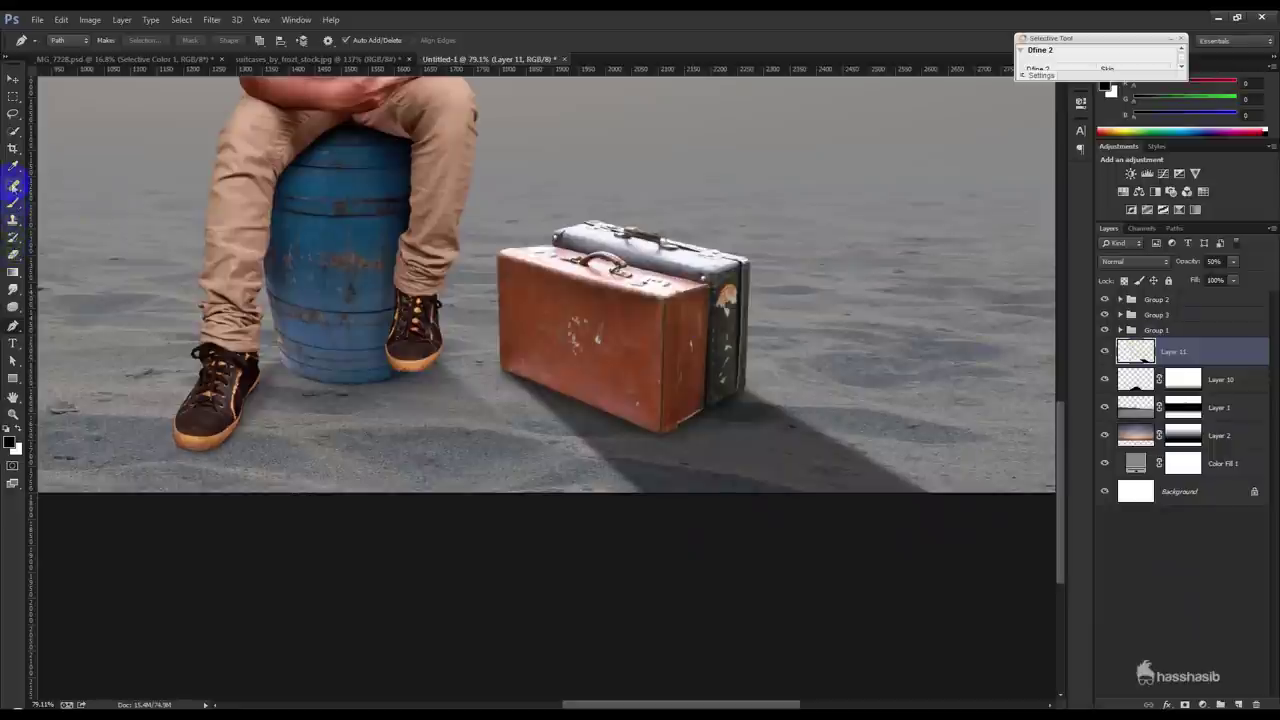
pyautogui.click(12, 270)
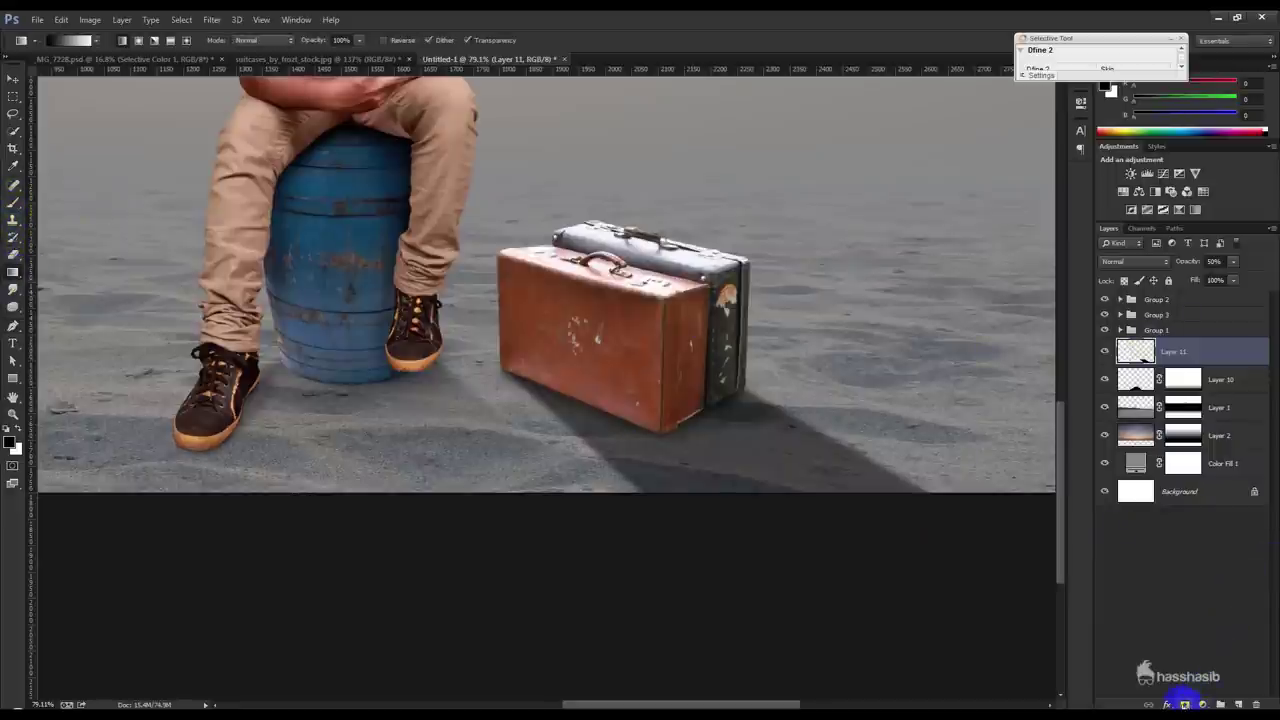
pyautogui.click(1185, 703)
pyautogui.moveTo(530, 258); pyautogui.dragTo(651, 391)
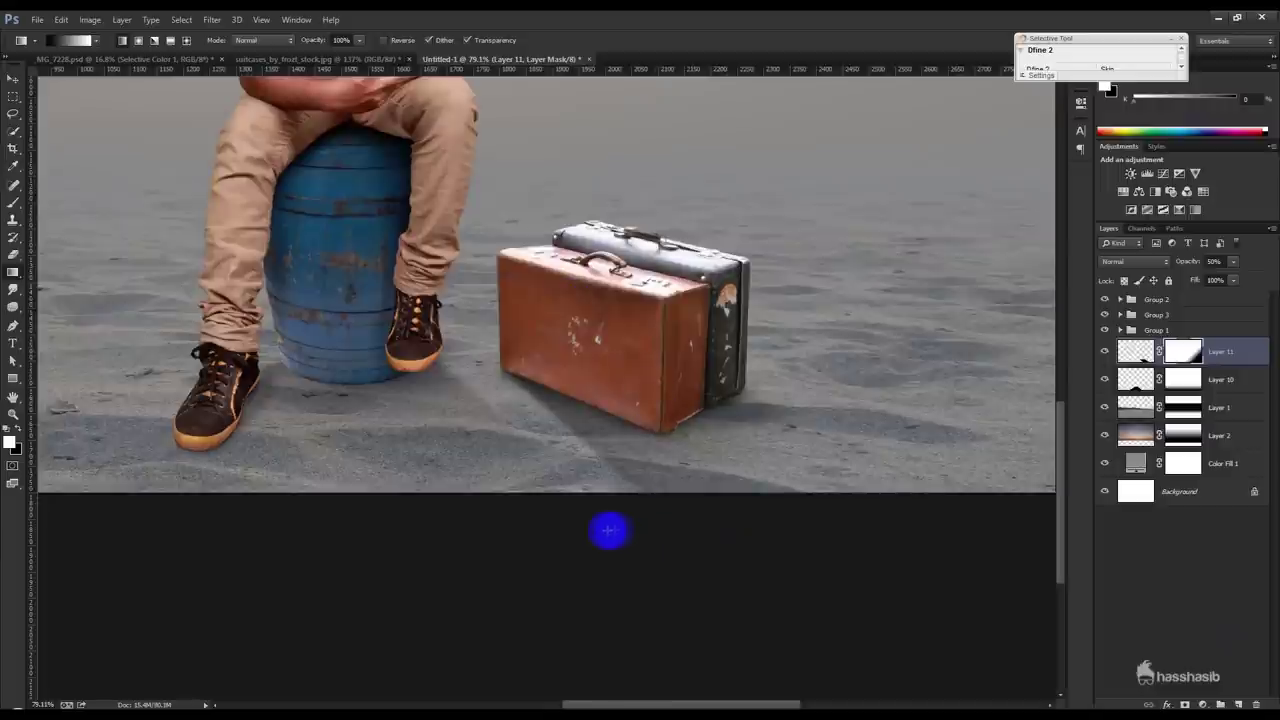
pyautogui.moveTo(606, 235); pyautogui.dragTo(644, 382)
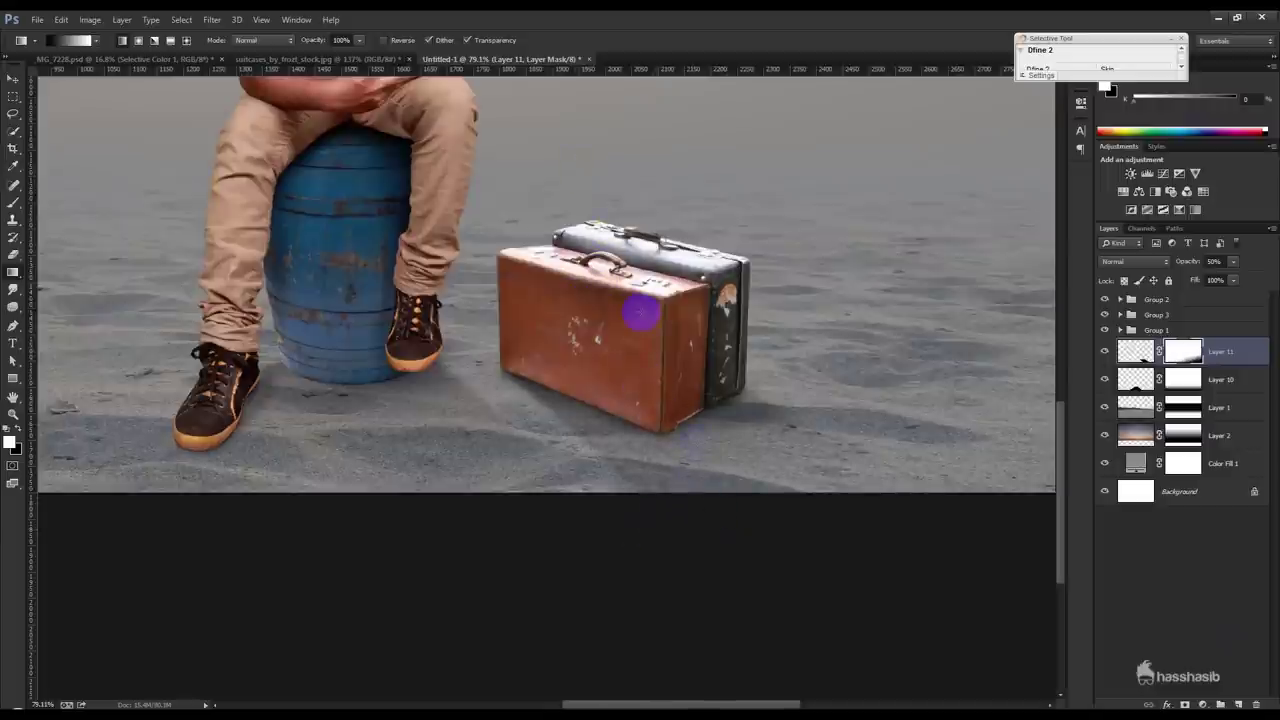
pyautogui.moveTo(647, 251); pyautogui.dragTo(690, 370)
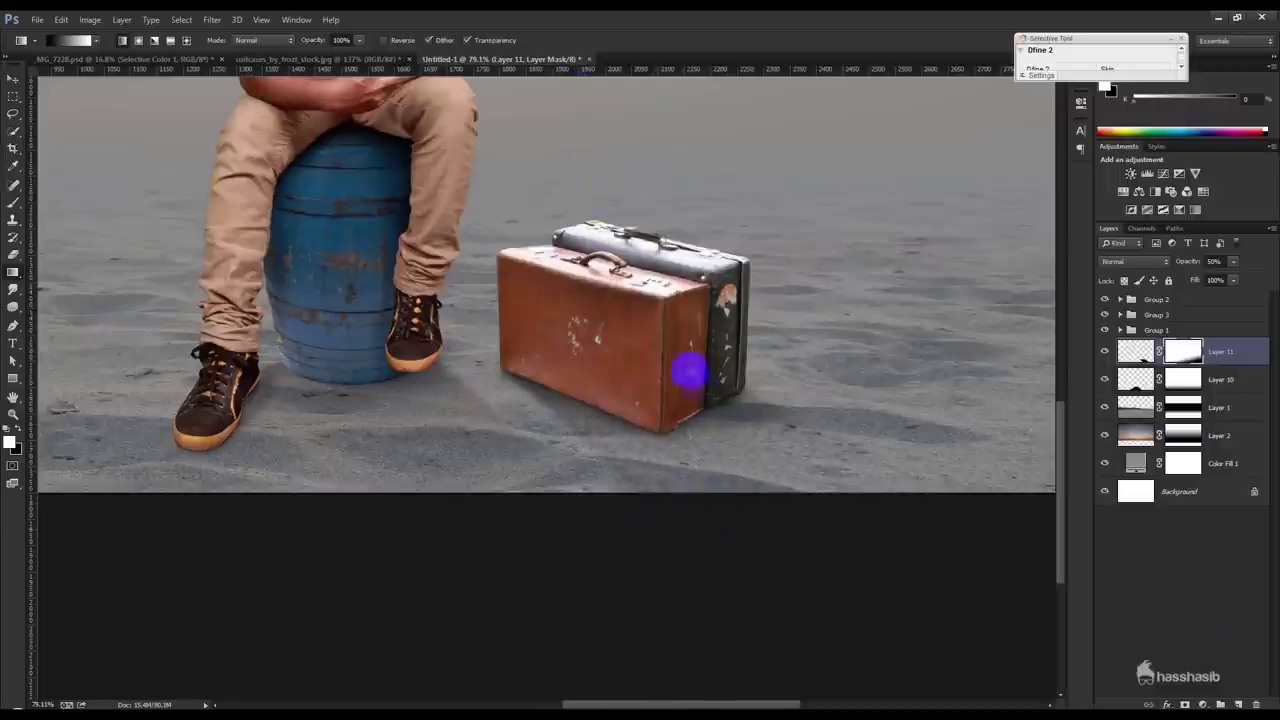
# - Warp the sky layer (Layer 2) into an upward curve
pyautogui.click(13, 78)
pyautogui.hotkey('ctrl', '0')
pyautogui.scroll(2, 755, 265)
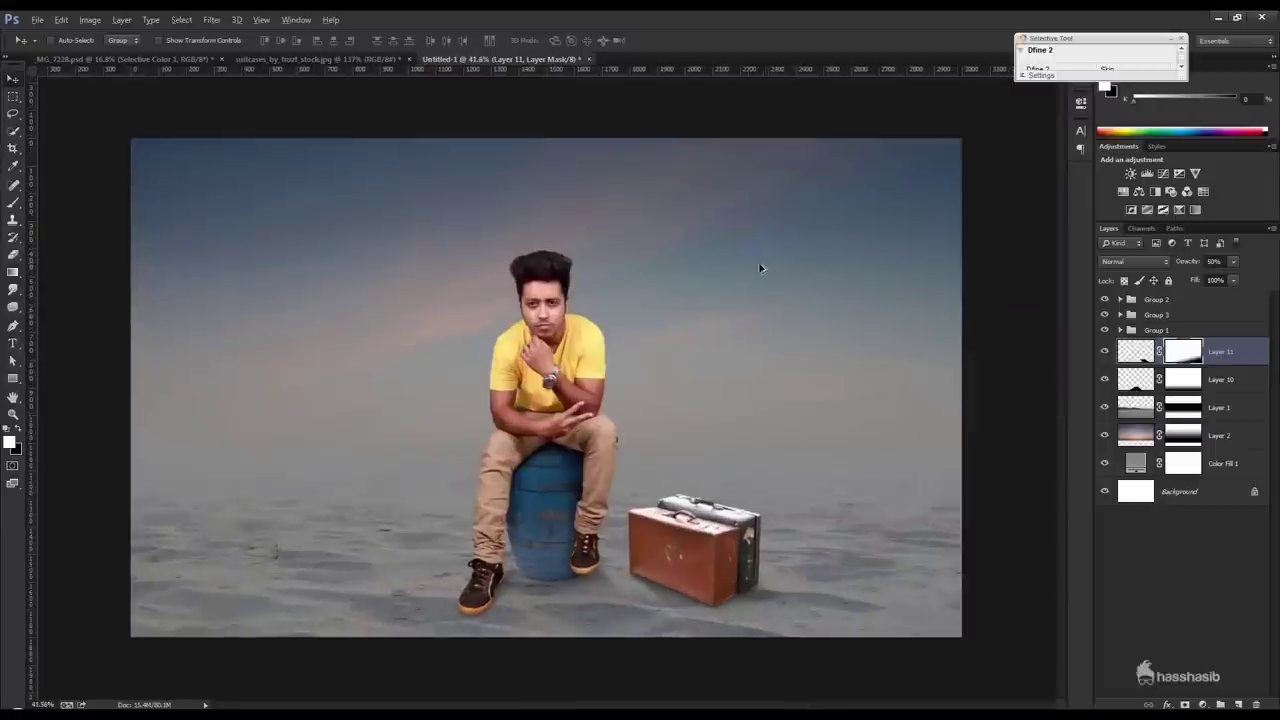
pyautogui.click(1226, 440)
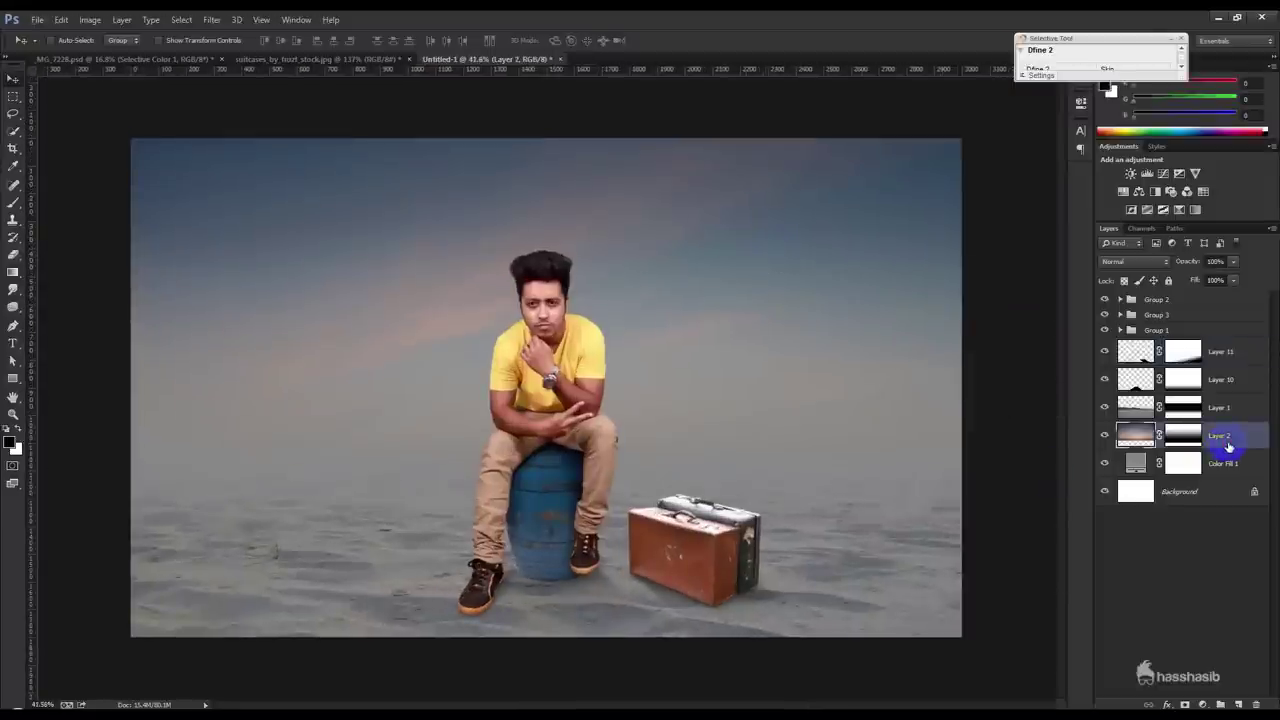
pyautogui.hotkey('ctrl', 't')
pyautogui.rightClick(645, 422)
pyautogui.click(678, 524)
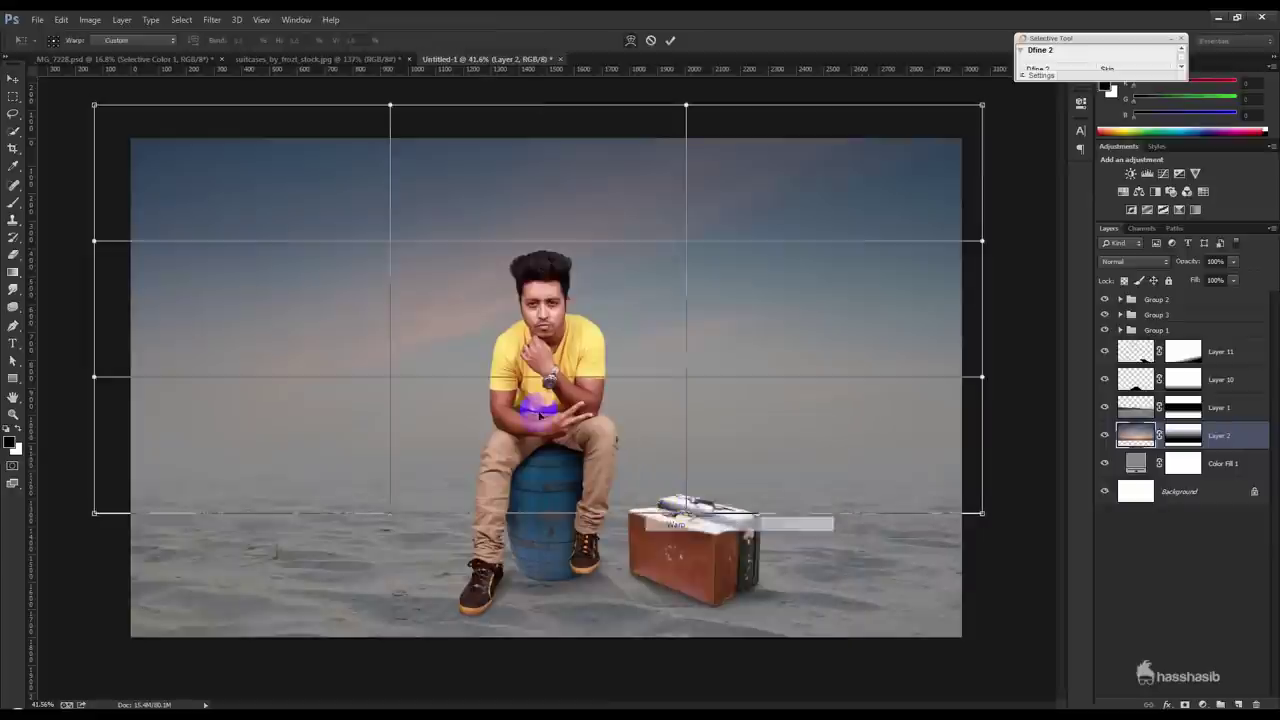
pyautogui.moveTo(528, 414); pyautogui.dragTo(537, 345)
pyautogui.moveTo(540, 210); pyautogui.dragTo(542, 177)
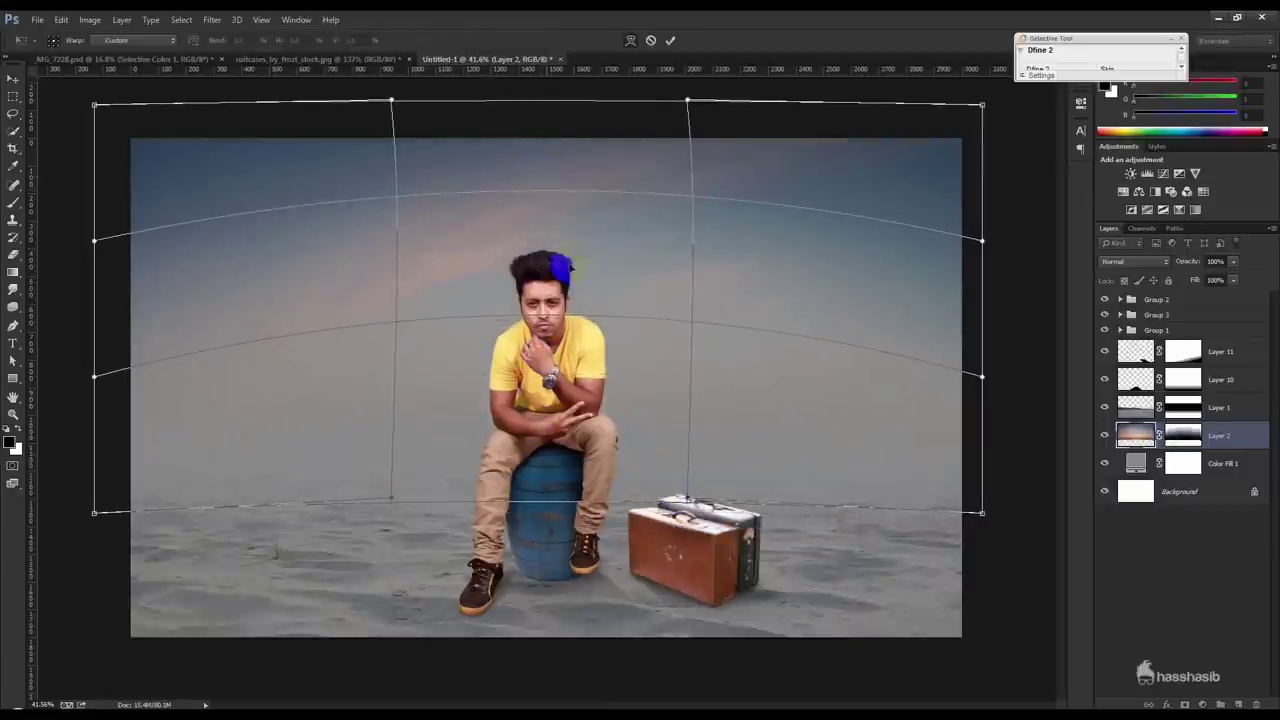
pyautogui.click(675, 40)
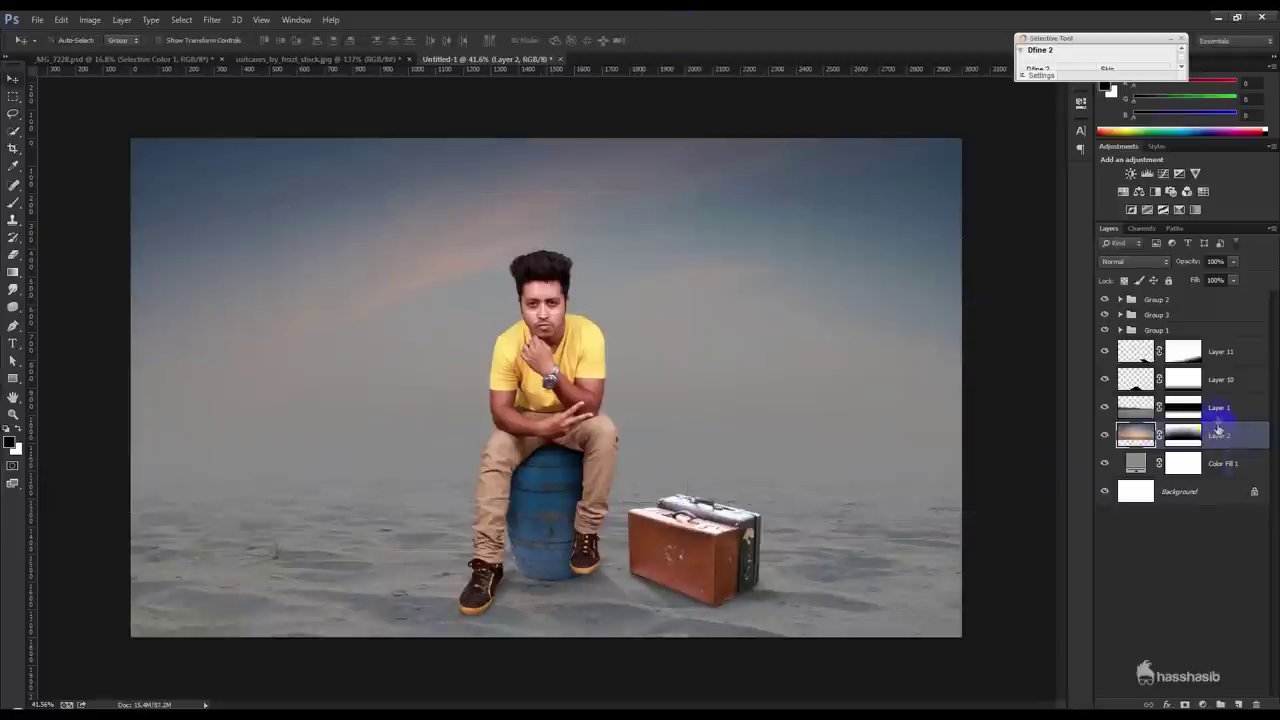
# - Warp the sand layer (Layer 1), bowing its middle and reshaping its top edge
pyautogui.click(1222, 408)
pyautogui.hotkey('ctrl', 't')
pyautogui.rightClick(667, 289)
pyautogui.click(700, 390)
pyautogui.moveTo(580, 468)
pyautogui.mouseDown()
pyautogui.moveTo(585, 457)
pyautogui.moveTo(519, 440)
pyautogui.moveTo(521, 455)
pyautogui.mouseUp()
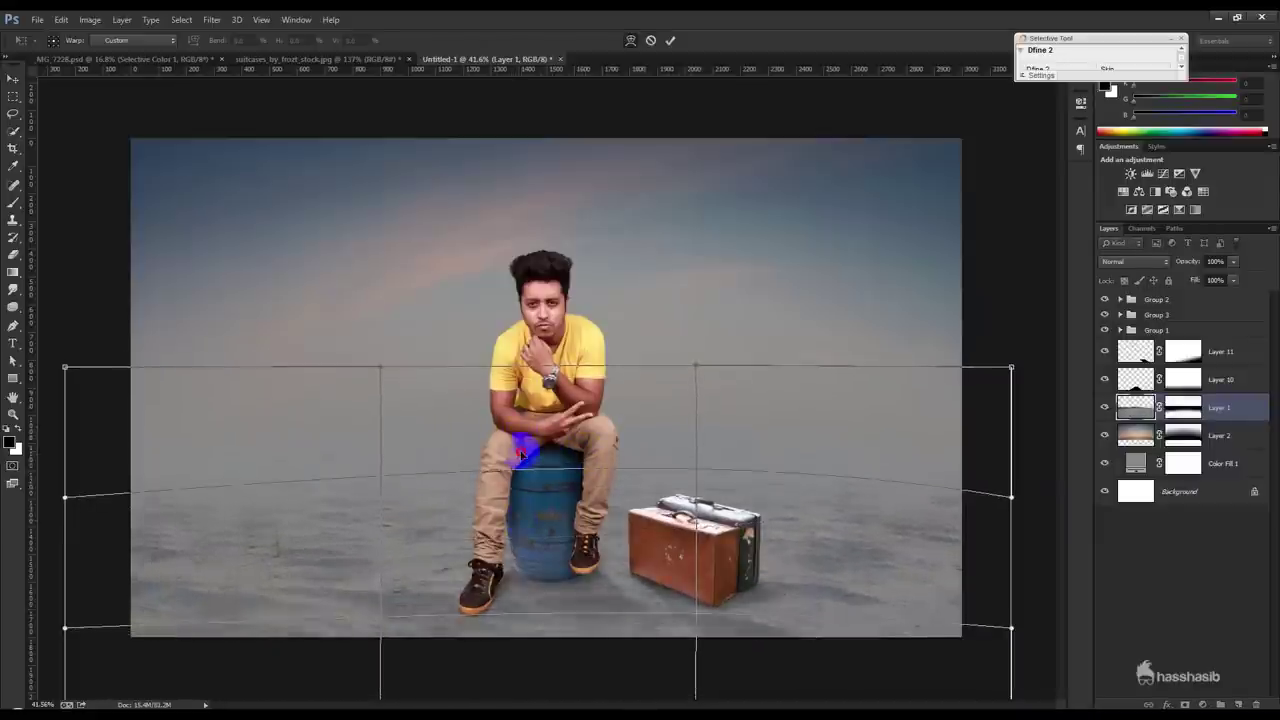
pyautogui.moveTo(543, 417); pyautogui.dragTo(556, 416)
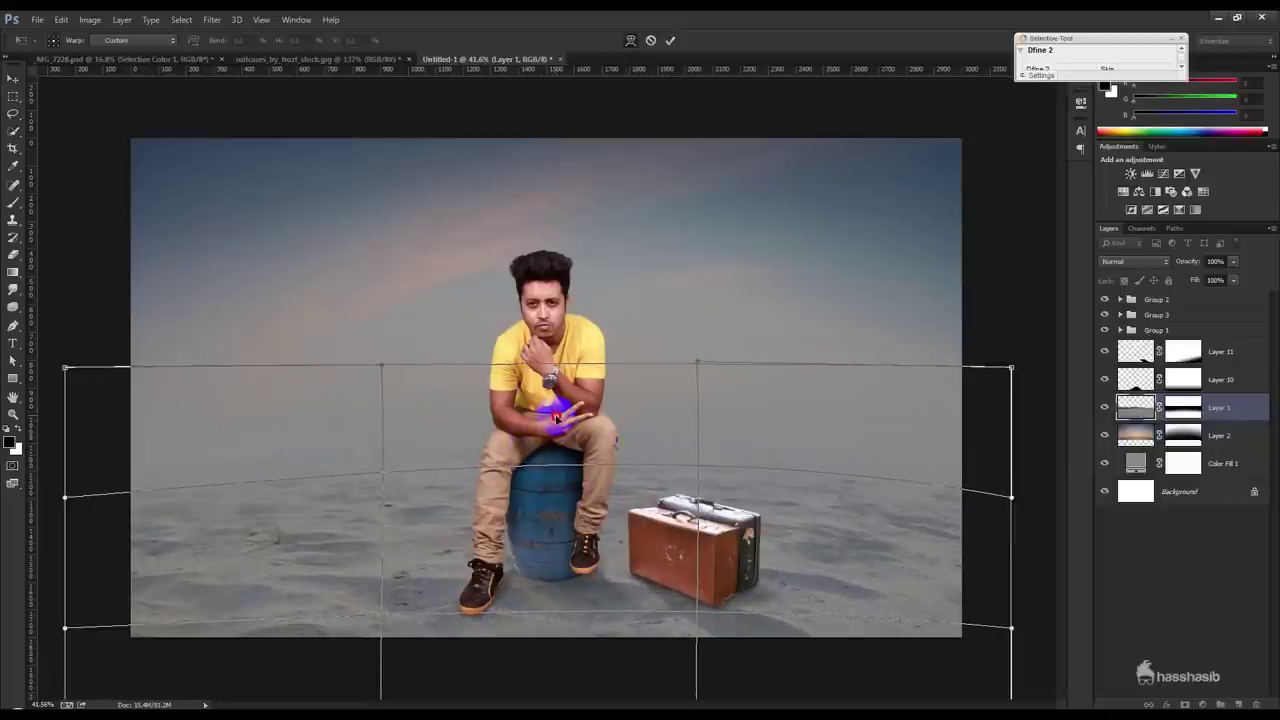
pyautogui.click(670, 41)
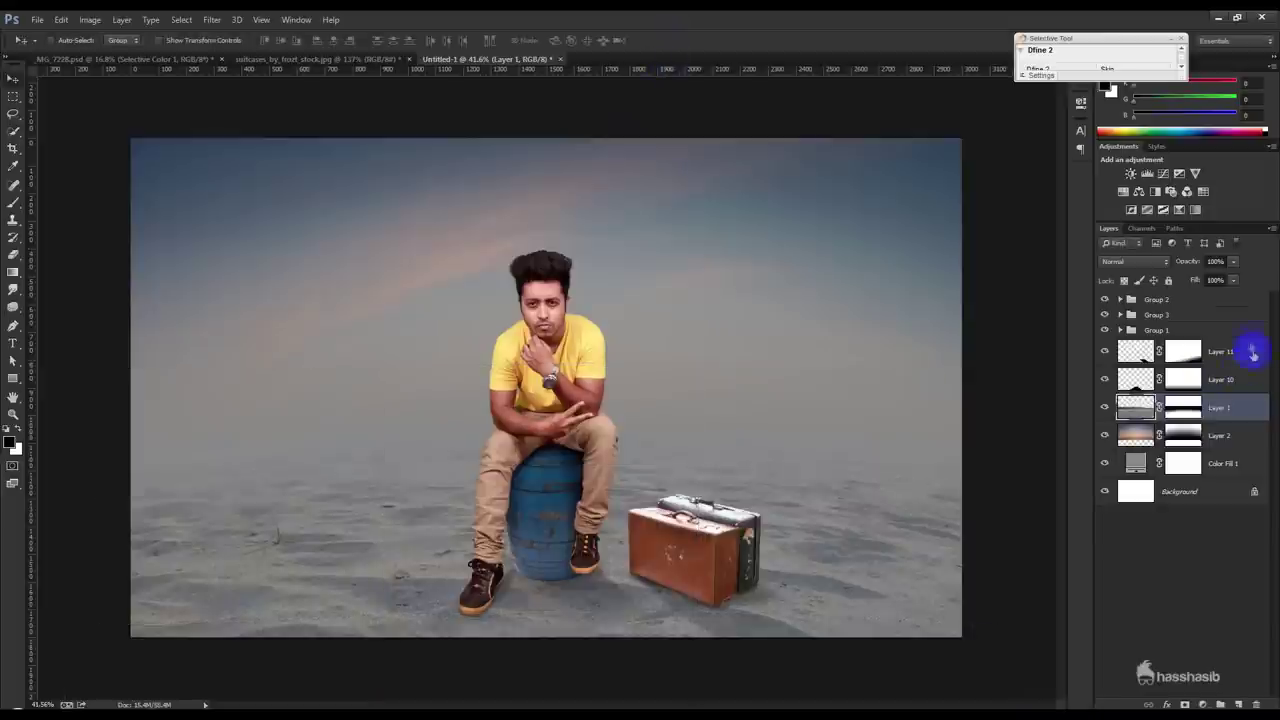
# - Rename the group holding the man to 'Man' and expand it
pyautogui.click(1104, 299)
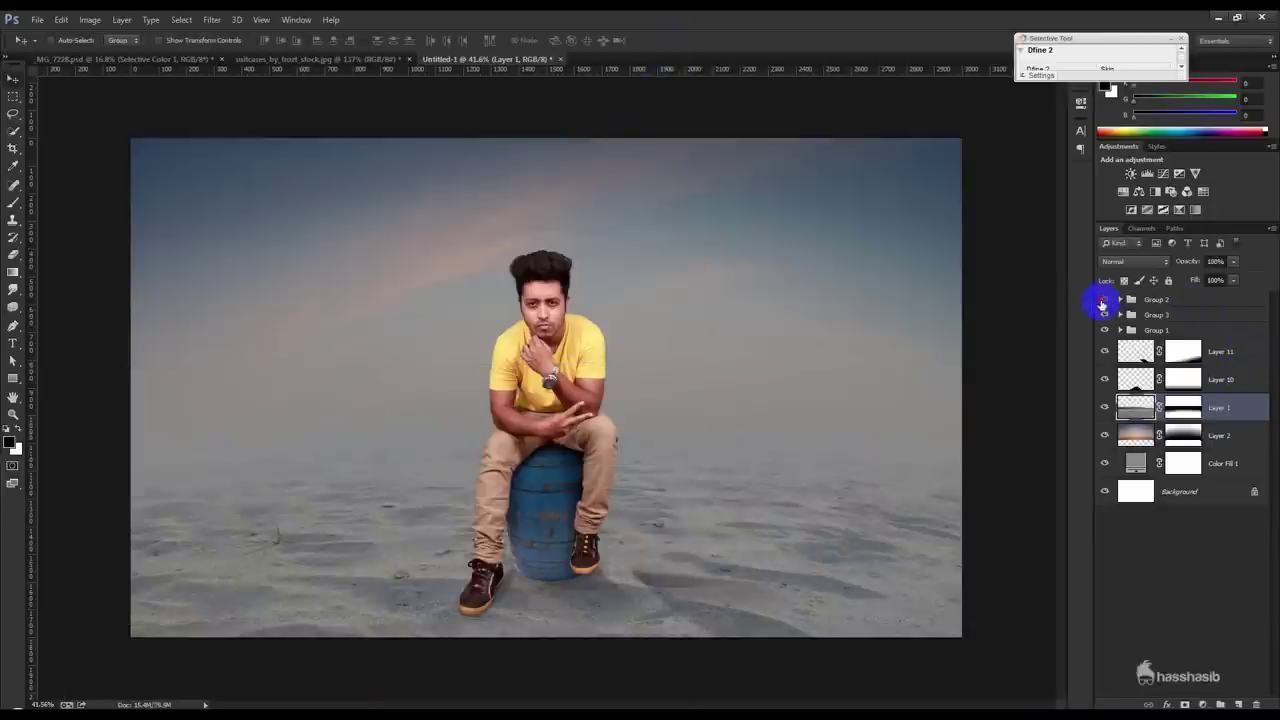
pyautogui.click(1104, 315)
pyautogui.doubleClick(1156, 315)
pyautogui.write('Man')
pyautogui.press('Return')
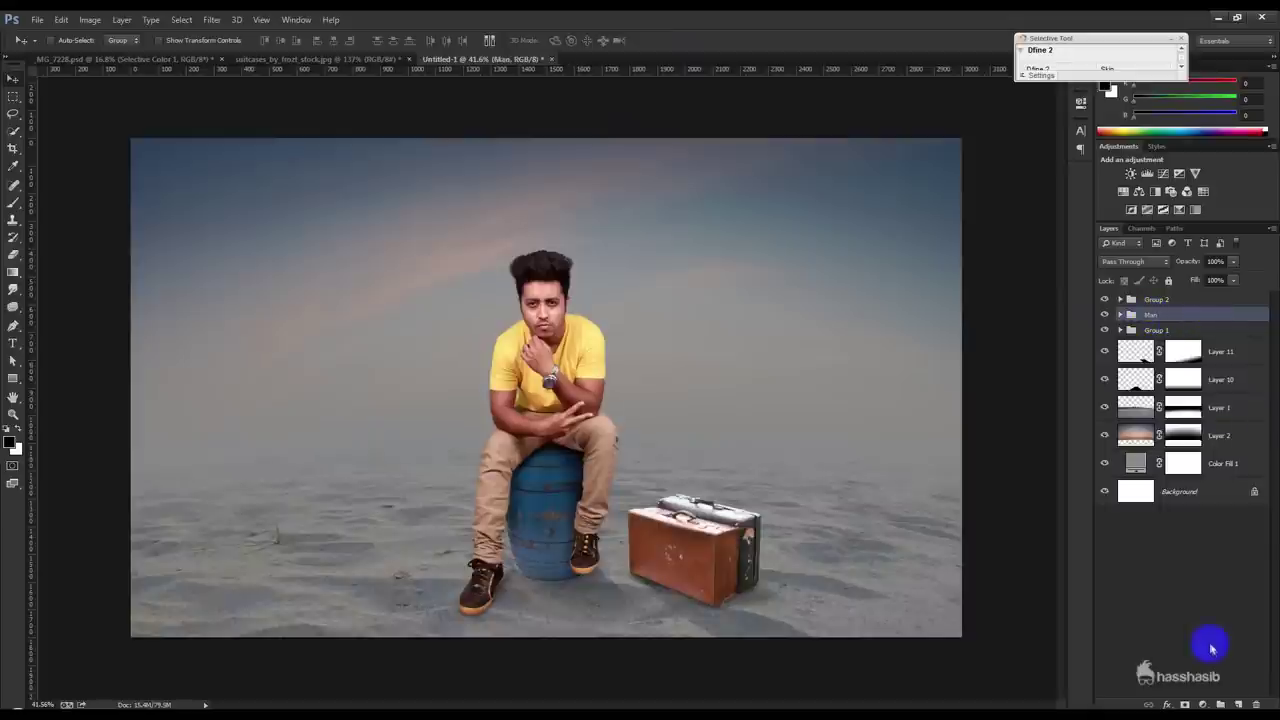
pyautogui.click(1120, 315)
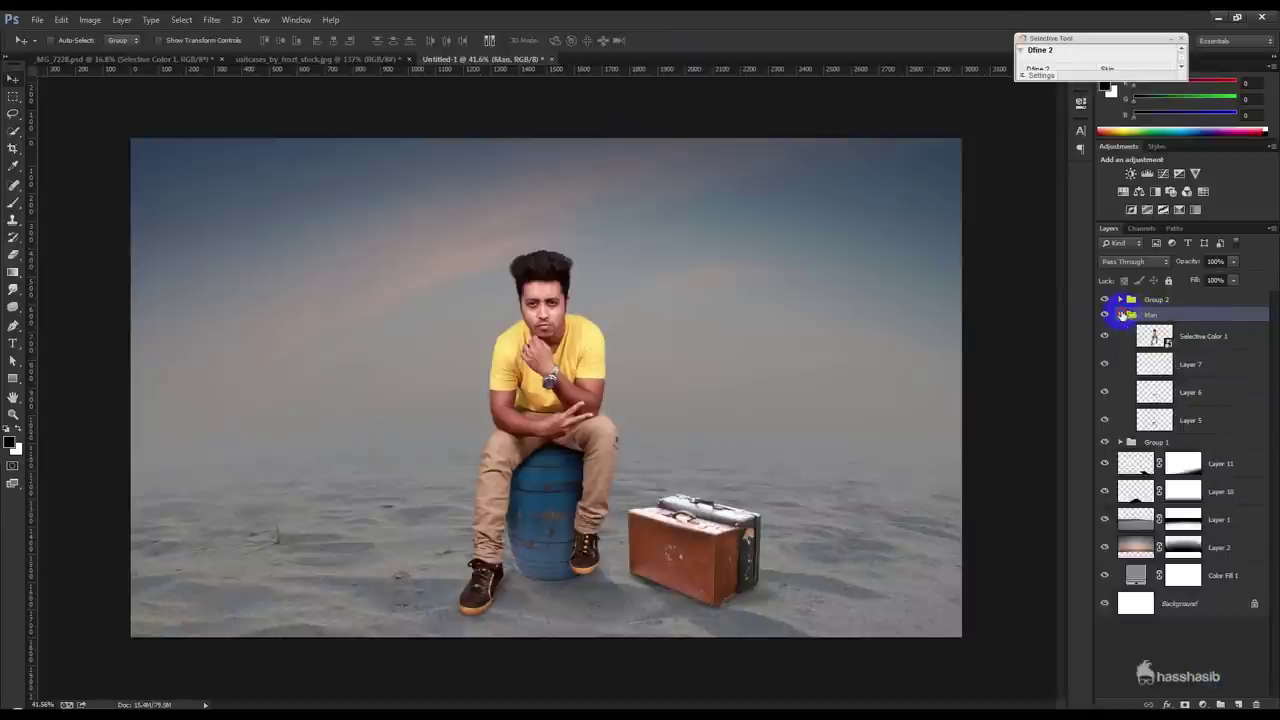
# - Add a Vibrance adjustment of -21 above Selective Color 1, clipped to the layer below
pyautogui.click(1208, 337)
pyautogui.click(1203, 704)
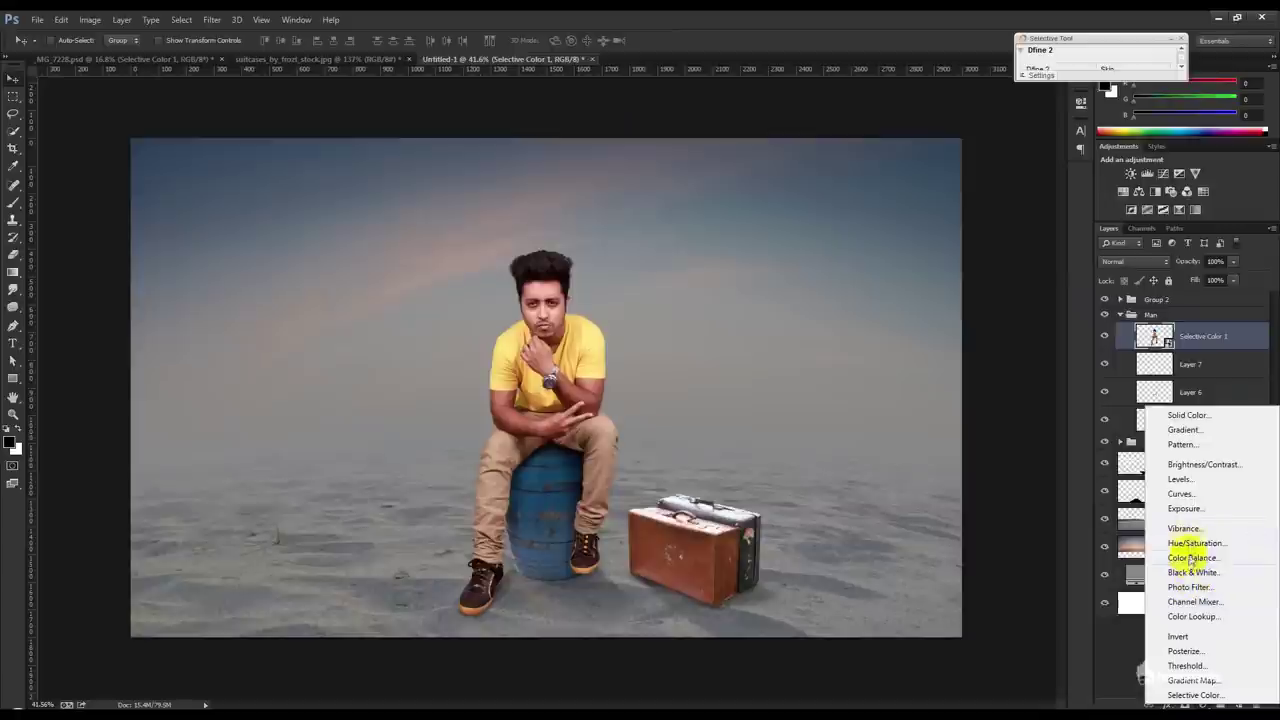
pyautogui.click(1184, 528)
pyautogui.click(968, 321)
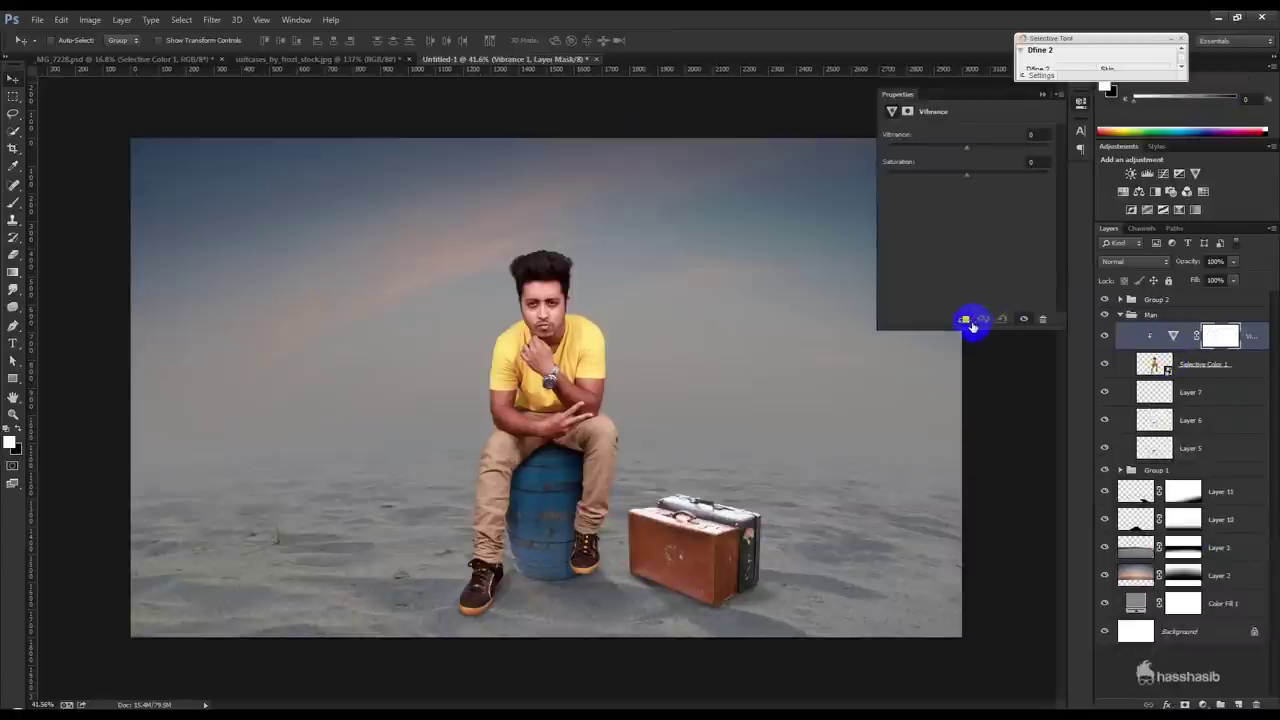
pyautogui.moveTo(965, 148); pyautogui.dragTo(952, 150)
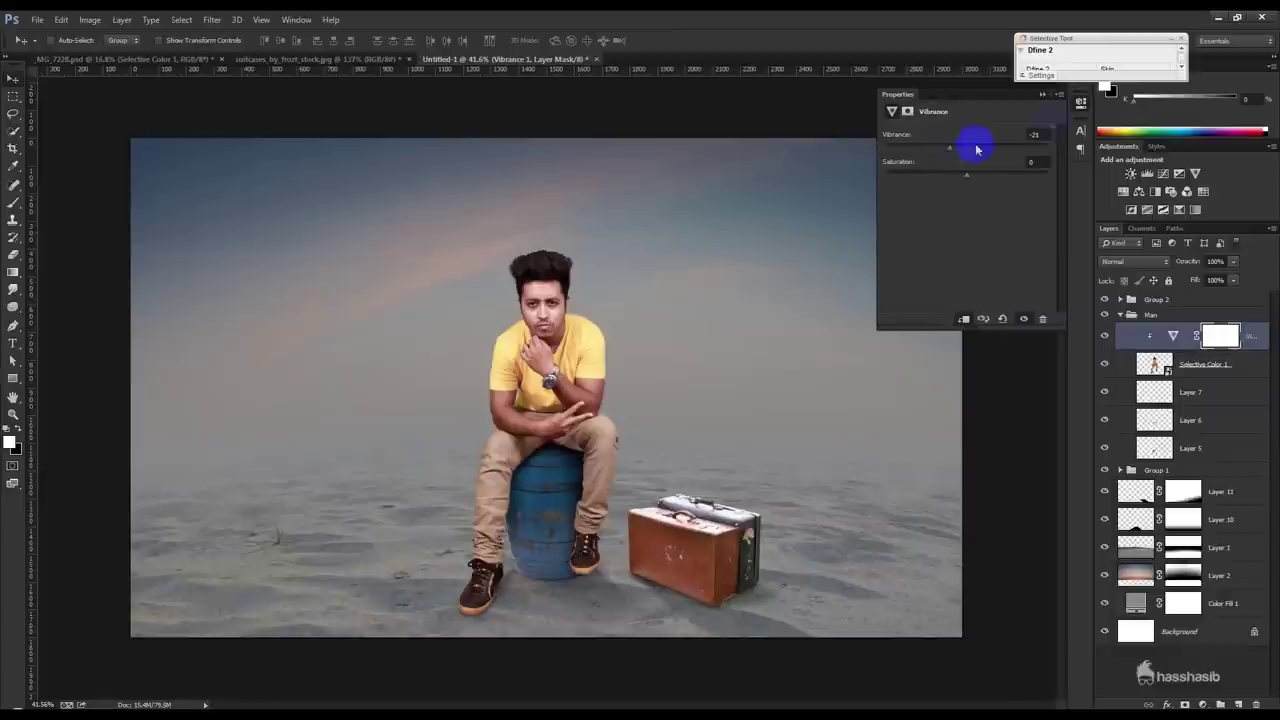
pyautogui.click(1042, 94)
# - Add an empty layer above Selective Color 1, then undo it
pyautogui.moveTo(1195, 364); pyautogui.dragTo(1220, 702)
pyautogui.click(1220, 702)
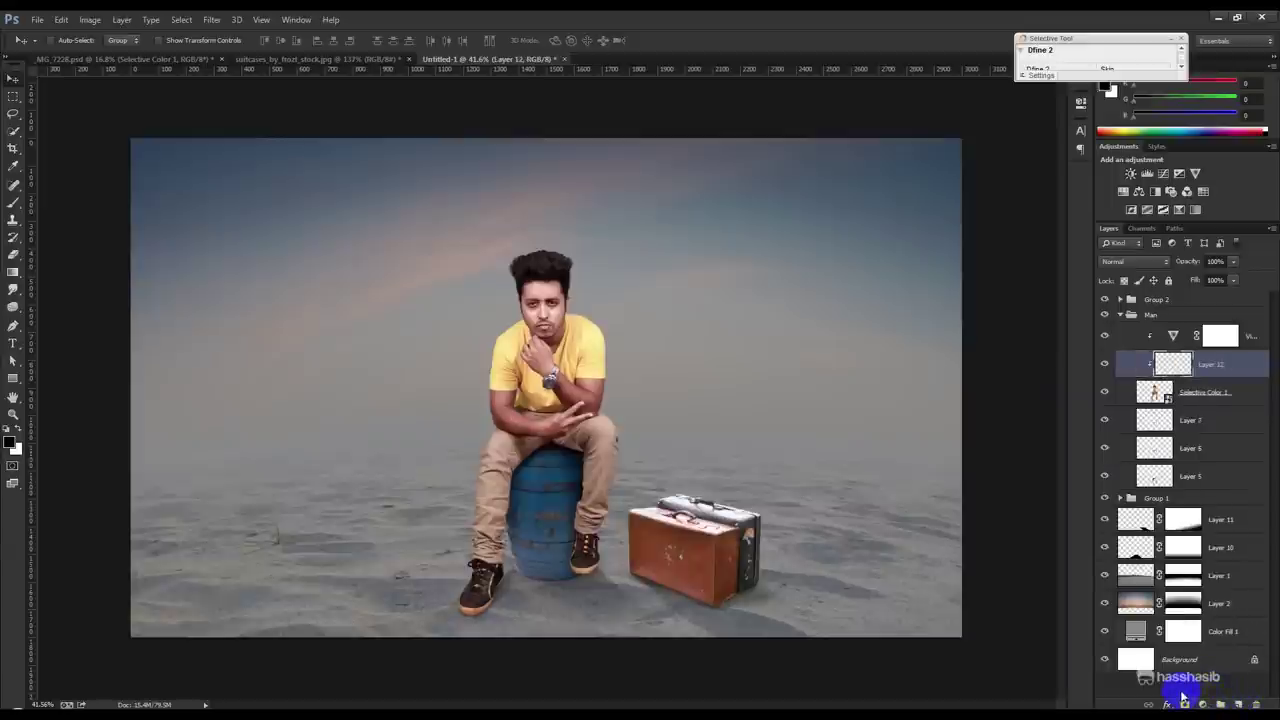
pyautogui.hotkey('ctrl', 'z')
# - Add a Brightness/Contrast adjustment with lowered brightness and invert its mask to hide it
pyautogui.click(1203, 703)
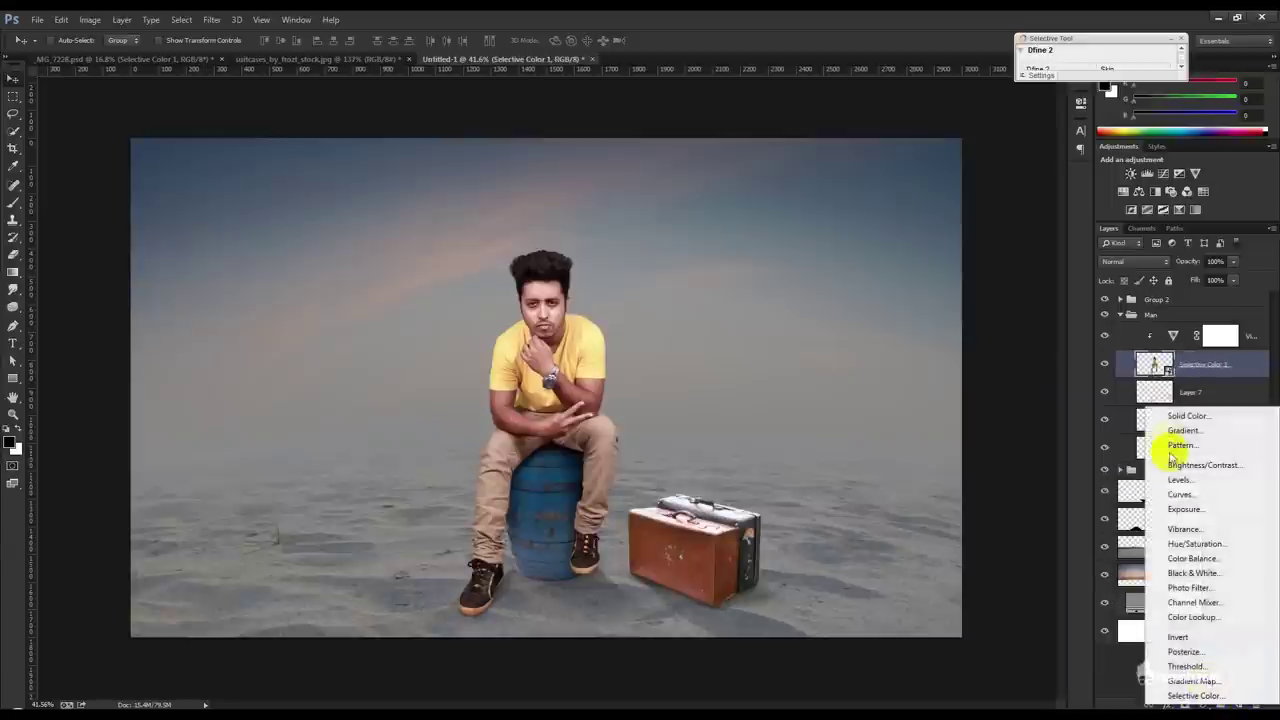
pyautogui.click(1180, 462)
pyautogui.moveTo(964, 173); pyautogui.dragTo(943, 175)
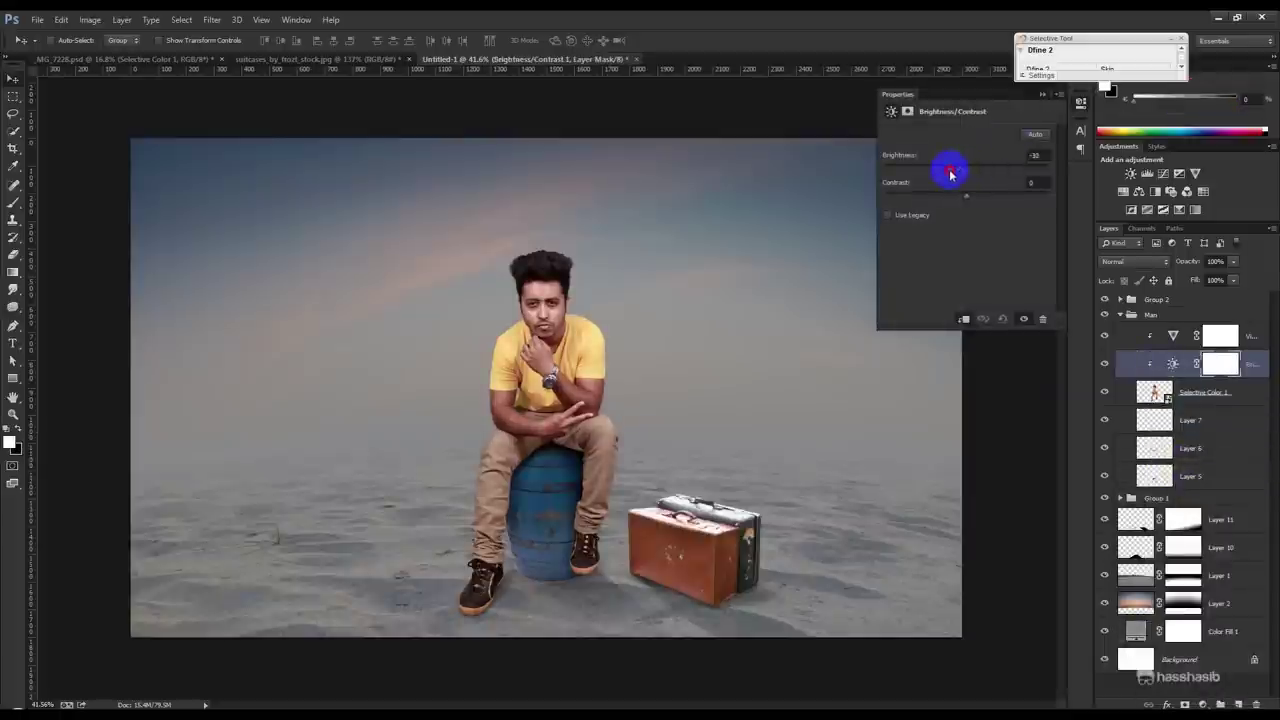
pyautogui.click(1042, 94)
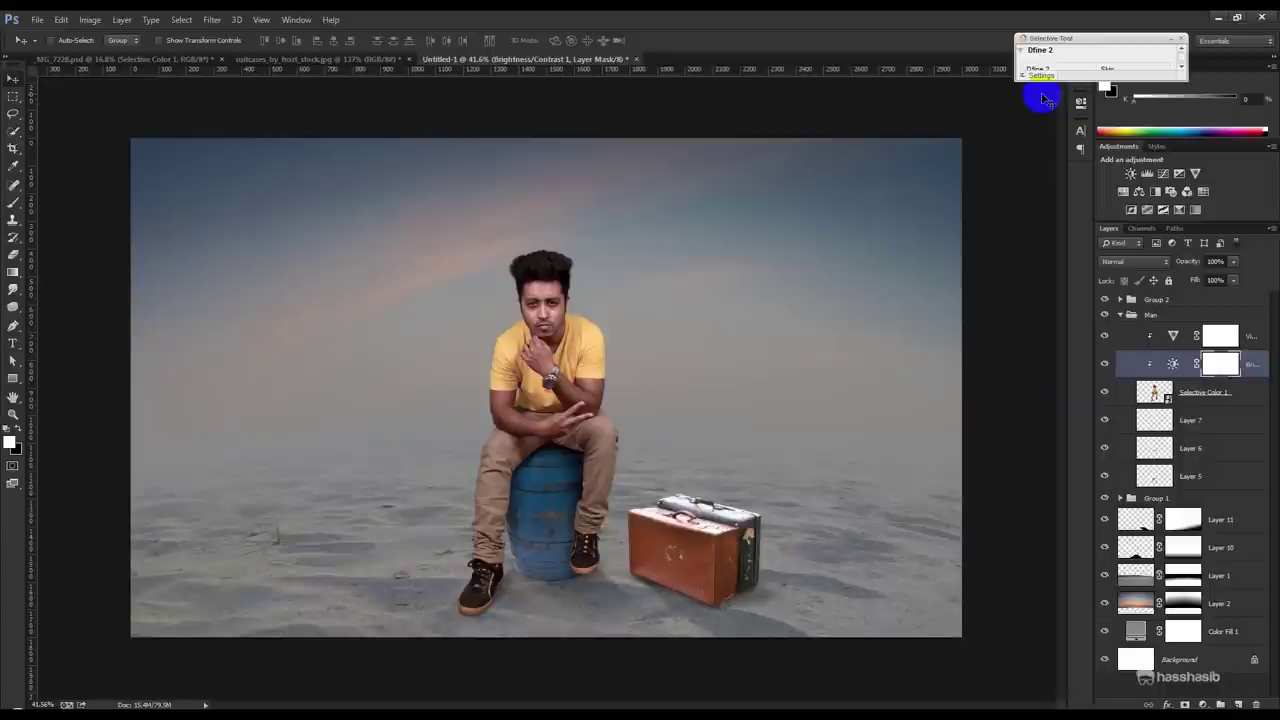
pyautogui.hotkey('ctrl', 'i')
# - Brush the darkening back in over the knee and the barrel top
pyautogui.click(13, 203)
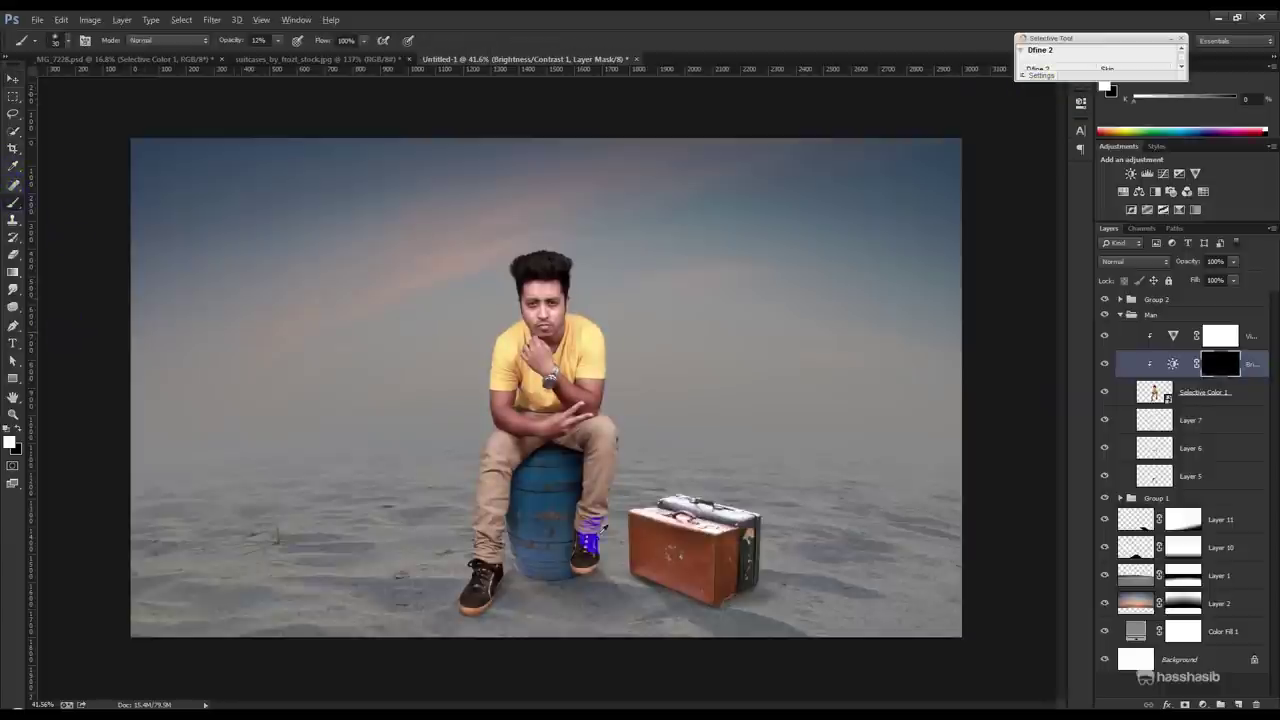
pyautogui.scroll(3, 580, 503)
pyautogui.moveTo(589, 389); pyautogui.dragTo(462, 440)
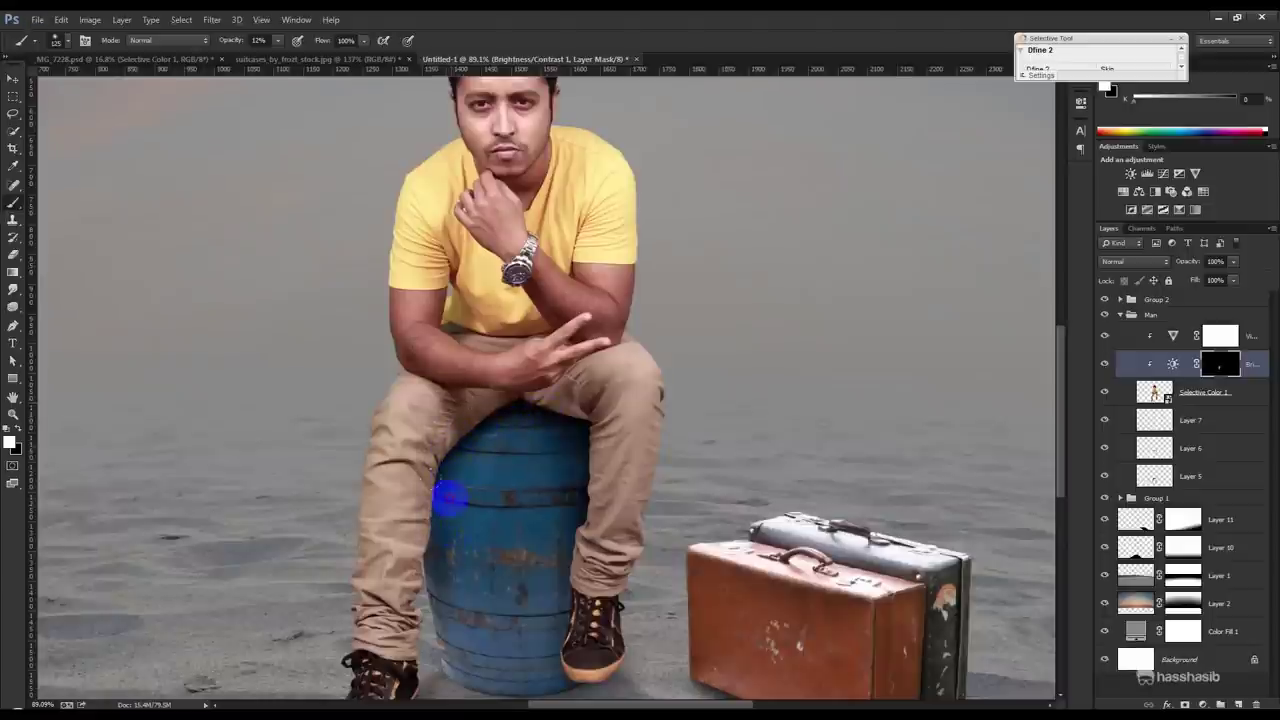
pyautogui.moveTo(490, 424)
pyautogui.mouseDown()
pyautogui.moveTo(474, 412)
pyautogui.moveTo(500, 414)
pyautogui.moveTo(480, 423)
pyautogui.moveTo(514, 409)
pyautogui.moveTo(517, 394)
pyautogui.moveTo(574, 423)
pyautogui.moveTo(556, 600)
pyautogui.mouseUp()
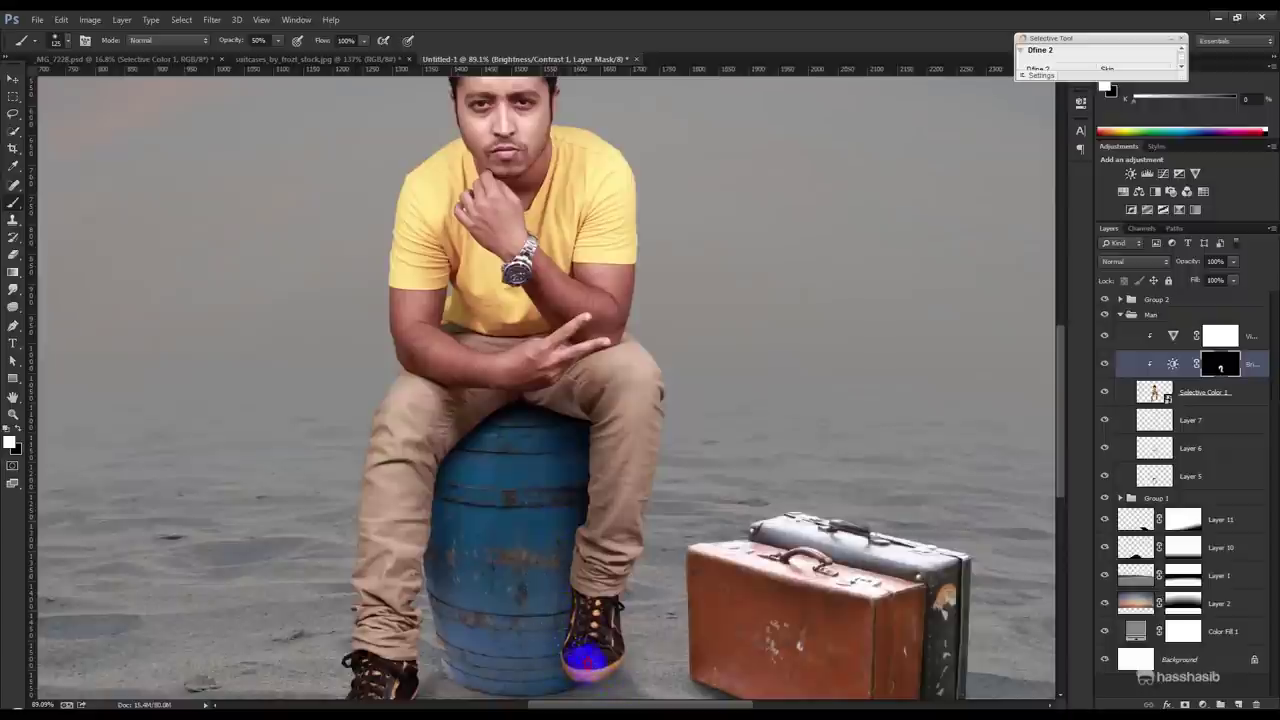
# - Paint the darkening over the shoes, legs, forearm and thigh
pyautogui.scroll(-2, 408, 623)
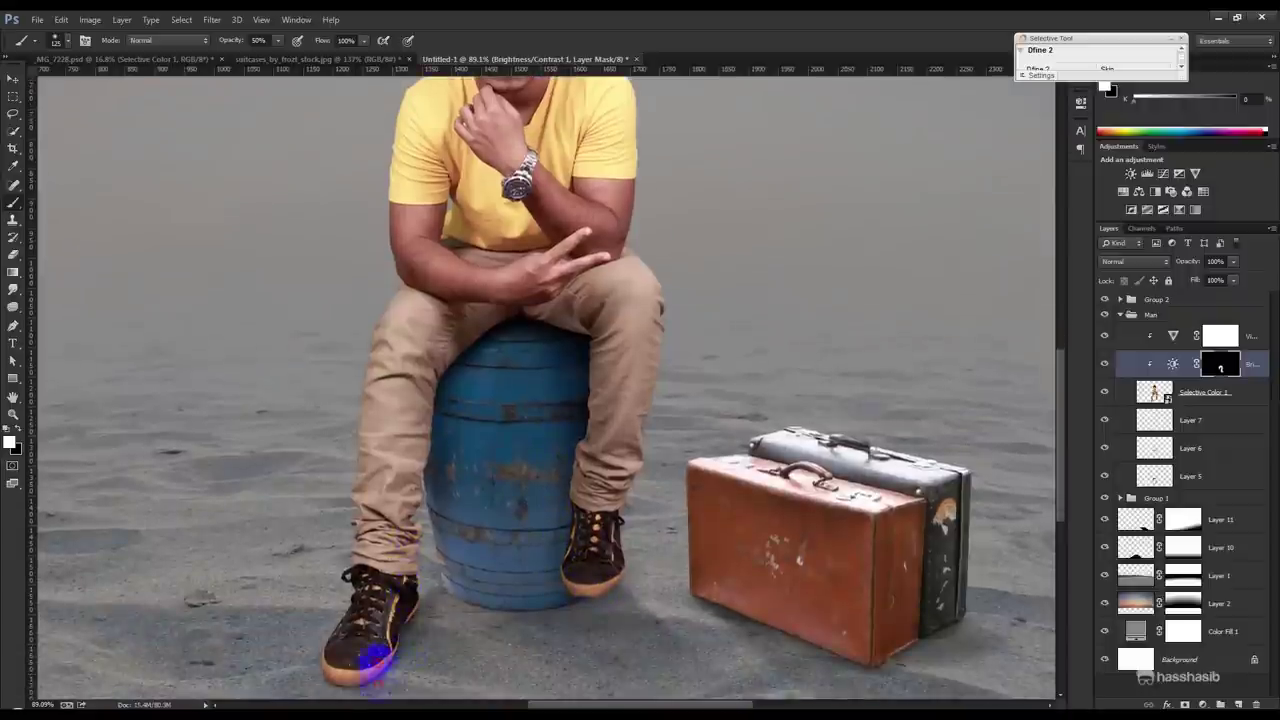
pyautogui.moveTo(375, 655)
pyautogui.mouseDown()
pyautogui.moveTo(409, 586)
pyautogui.moveTo(423, 371)
pyautogui.moveTo(445, 432)
pyautogui.mouseUp()
pyautogui.scroll(1, 463, 432)
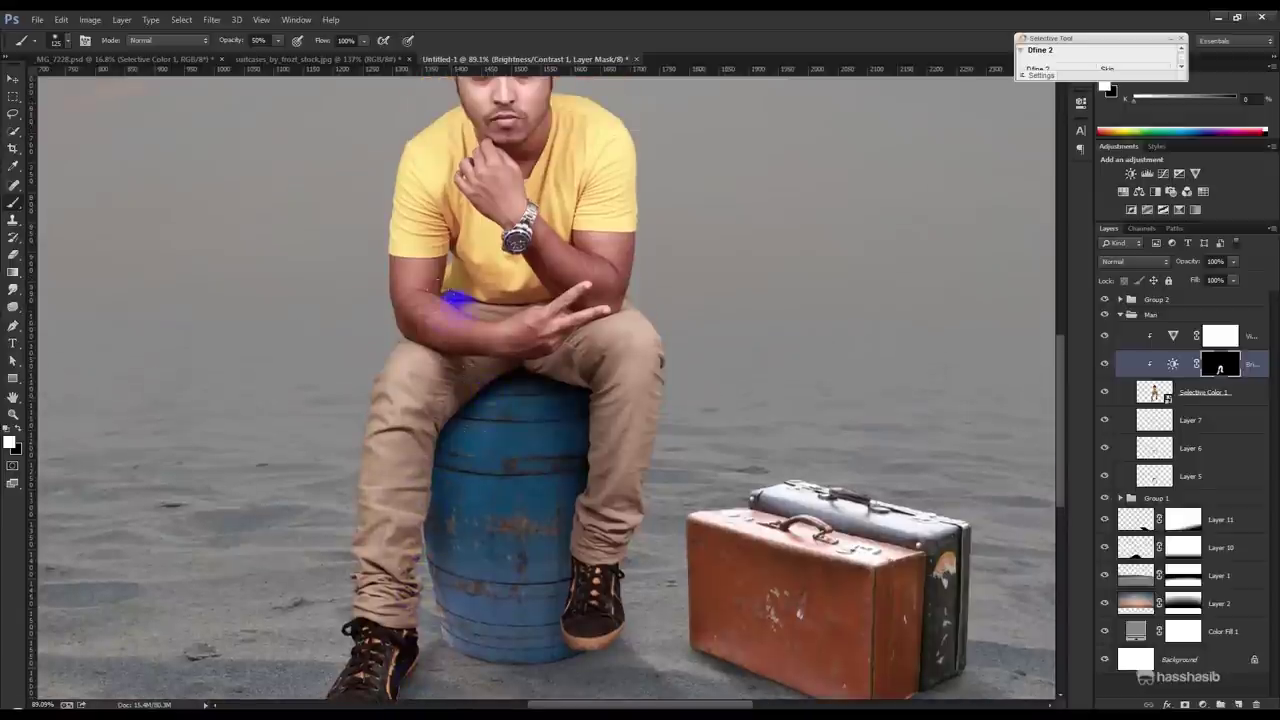
pyautogui.moveTo(408, 320); pyautogui.dragTo(381, 284)
pyautogui.moveTo(588, 300)
pyautogui.mouseDown()
pyautogui.moveTo(571, 337)
pyautogui.moveTo(586, 514)
pyautogui.moveTo(566, 366)
pyautogui.moveTo(447, 378)
pyautogui.mouseUp()
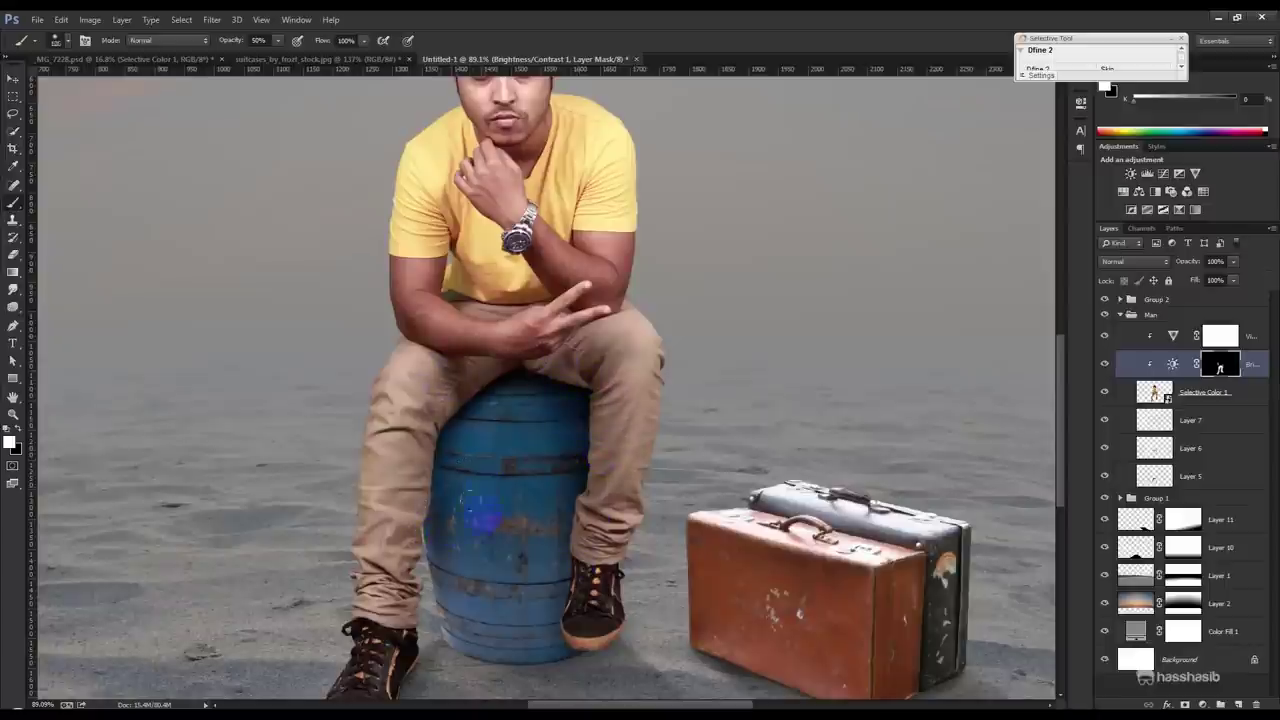
pyautogui.moveTo(410, 633)
pyautogui.mouseDown()
pyautogui.moveTo(408, 670)
pyautogui.moveTo(400, 630)
pyautogui.mouseUp()
pyautogui.scroll(2, 400, 630)
pyautogui.moveTo(586, 560)
pyautogui.mouseDown()
pyautogui.moveTo(586, 457)
pyautogui.moveTo(528, 403)
pyautogui.moveTo(565, 420)
pyautogui.mouseUp()
pyautogui.scroll(3, 565, 420)
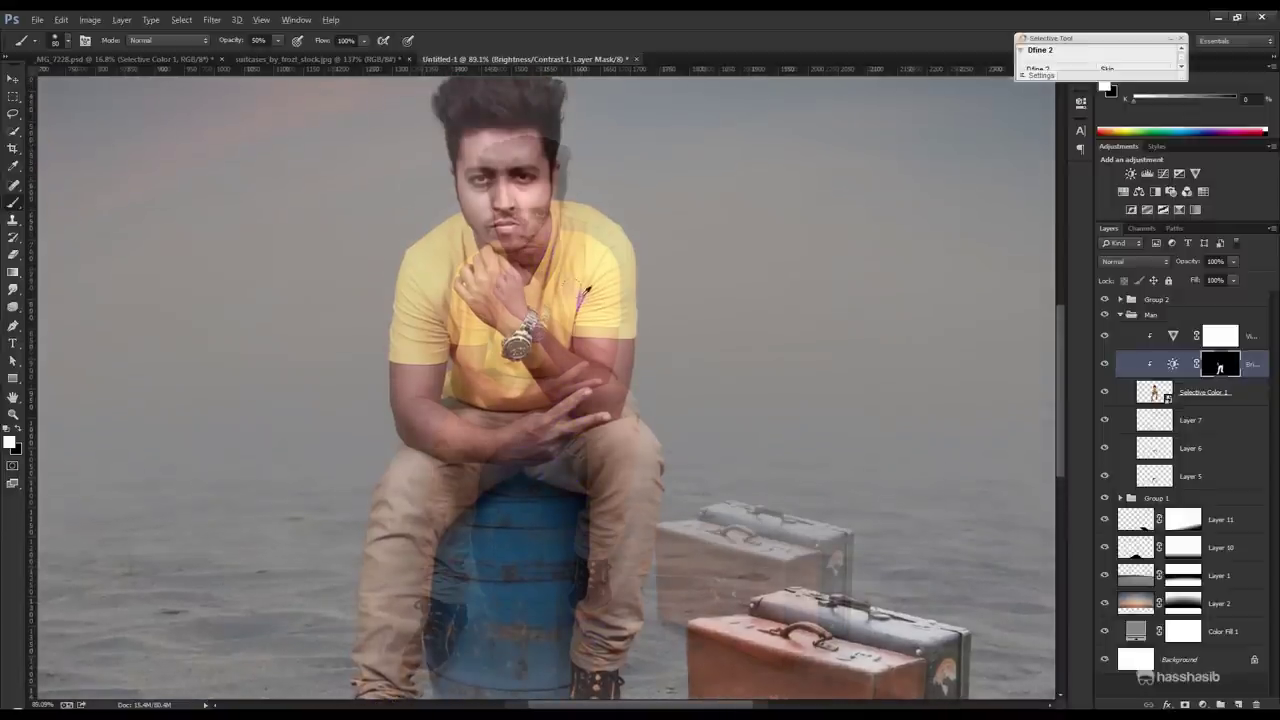
pyautogui.scroll(-4, 587, 289)
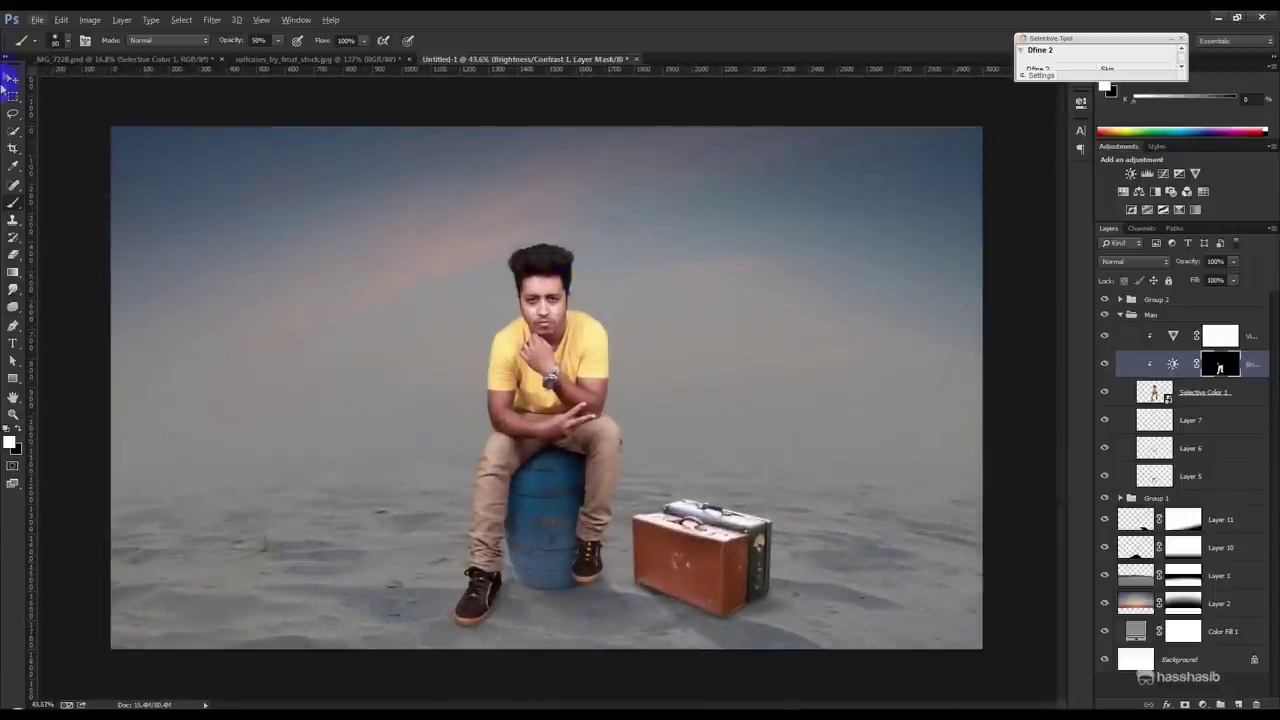
# - Set Layer 5's opacity to 87%, collapse the Man group and select Layer 1
pyautogui.click(12, 79)
pyautogui.click(1110, 450)
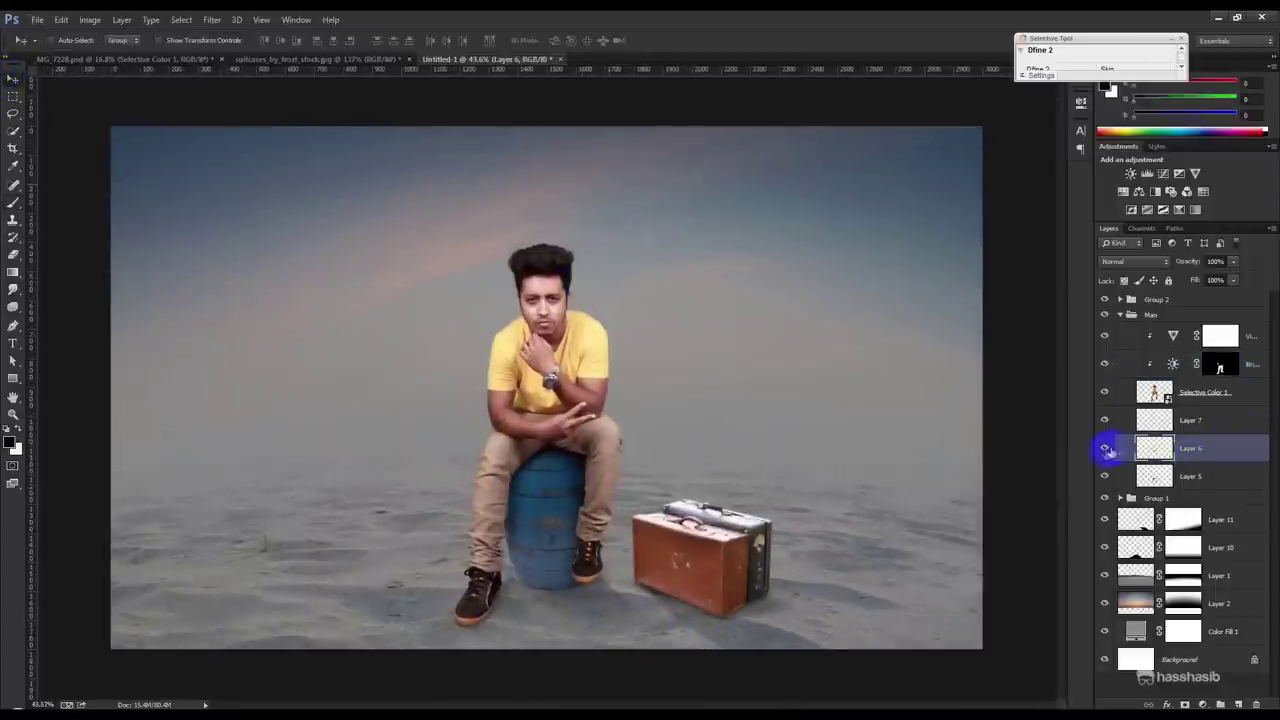
pyautogui.click(1193, 474)
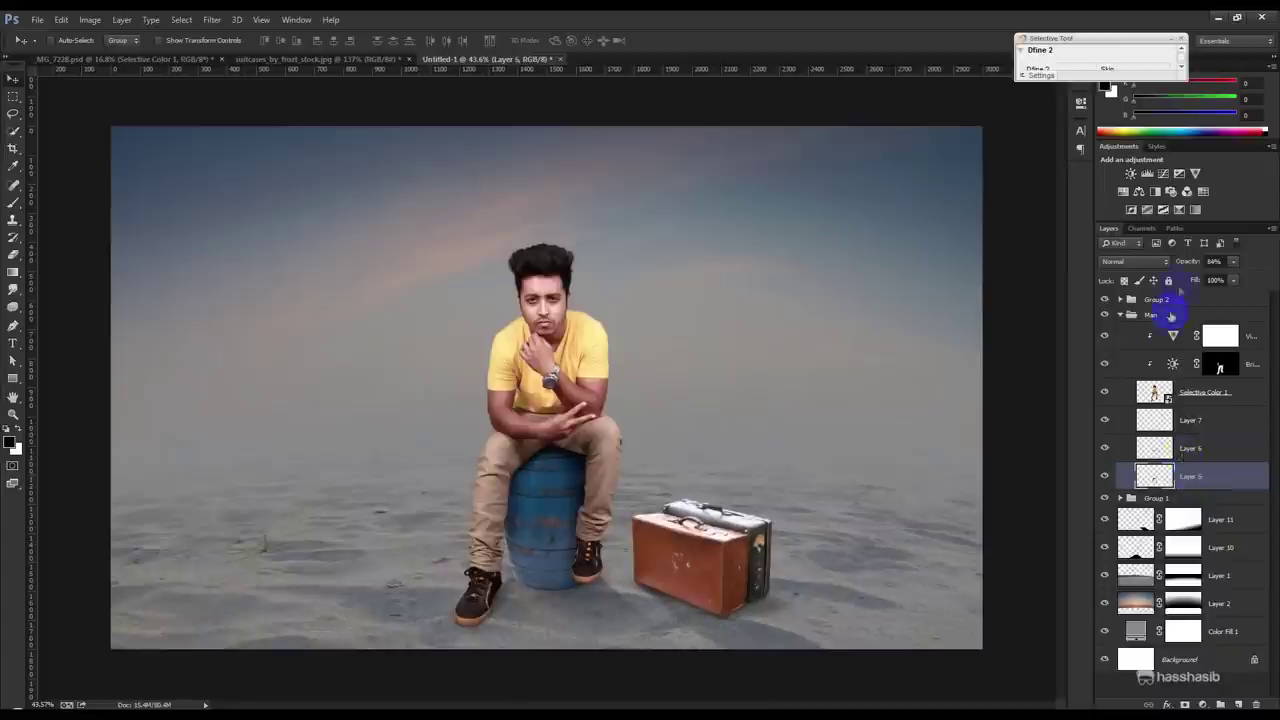
pyautogui.click(1182, 264)
pyautogui.write('87')
pyautogui.press('Return')
pyautogui.click(1120, 314)
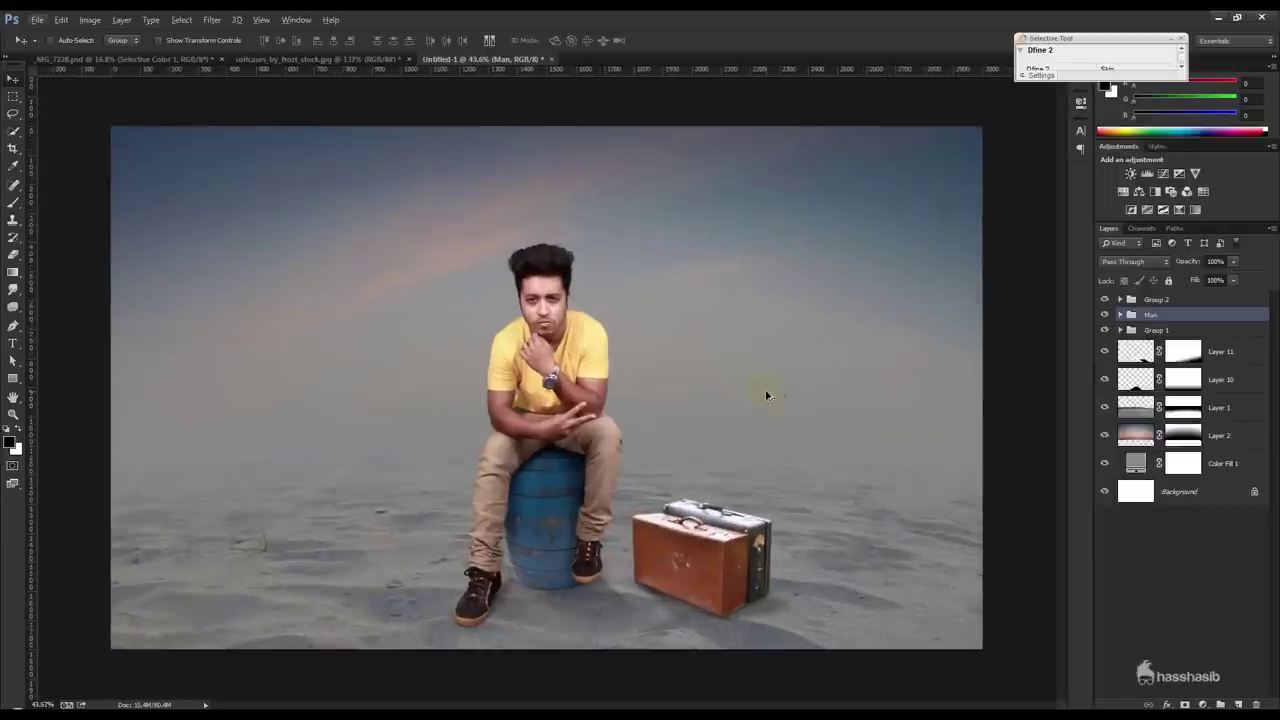
pyautogui.click(1228, 410)
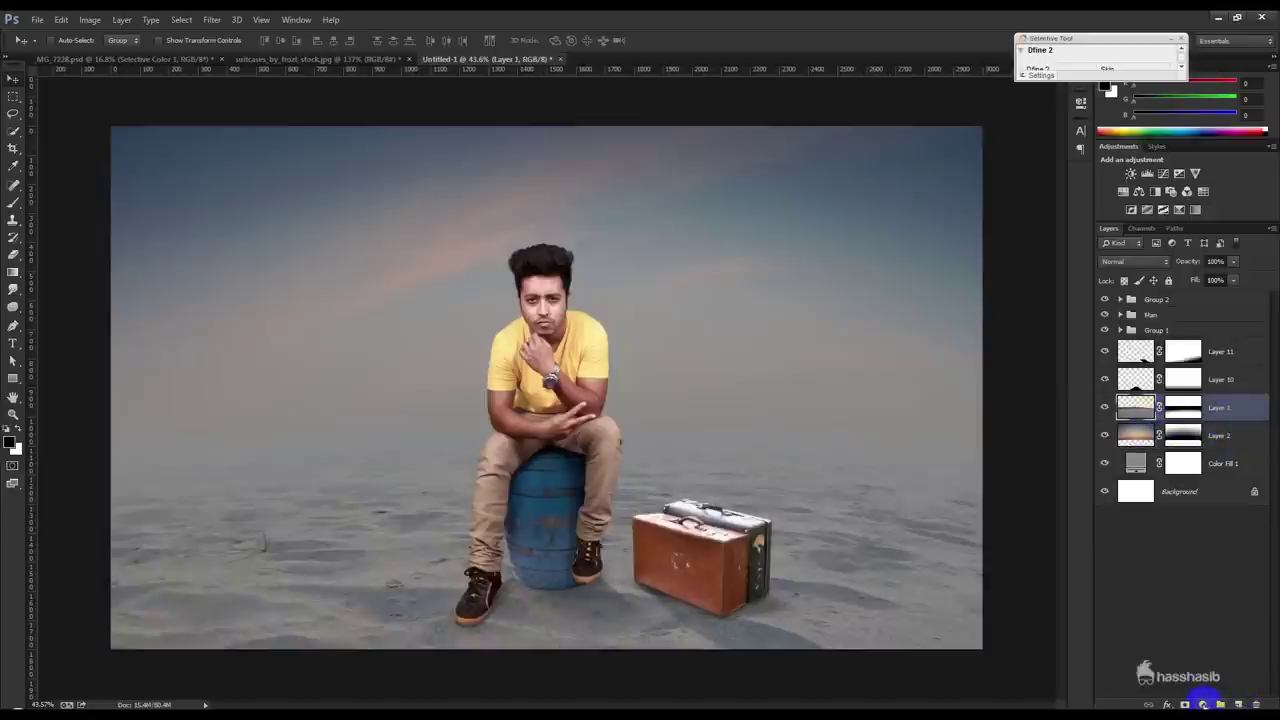
# - Paint a soft grey haze, sampled from the image, on a new layer with a 300 px brush
pyautogui.click(1203, 703)
pyautogui.click(1218, 702)
pyautogui.click(16, 428)
pyautogui.click(18, 164)
pyautogui.click(436, 372)
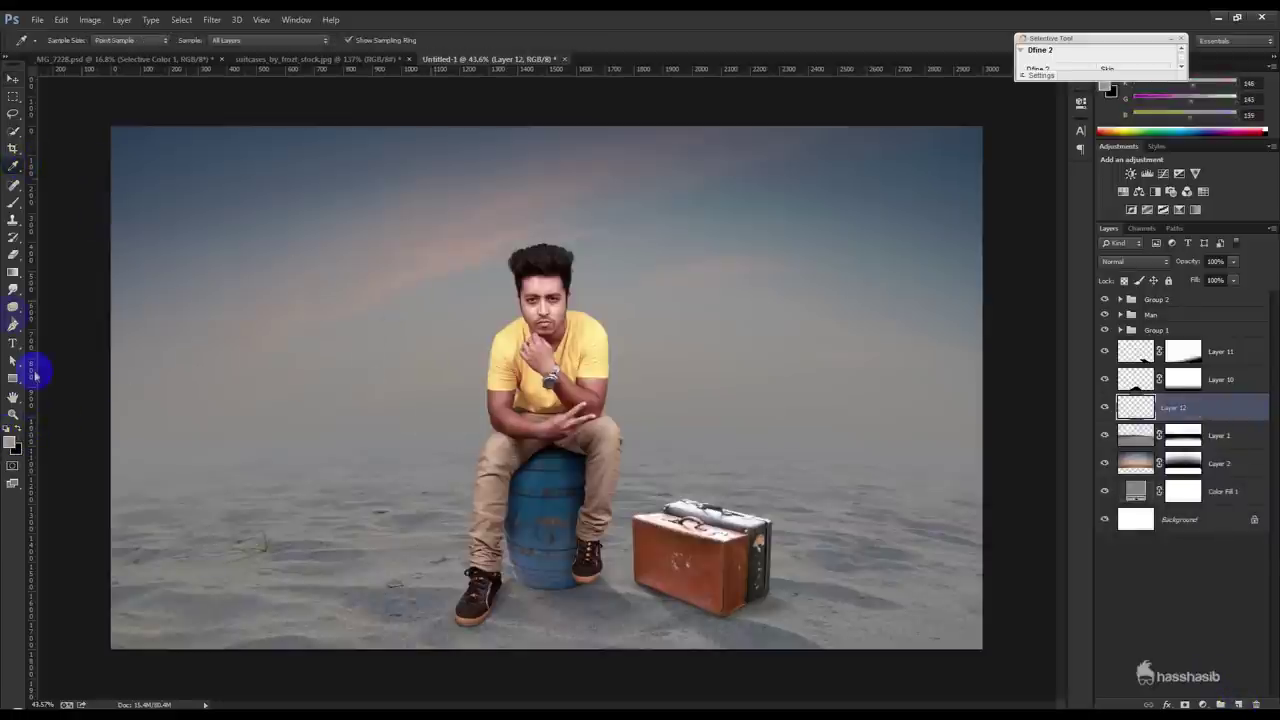
pyautogui.click(13, 202)
pyautogui.press(']')
pyautogui.press(']')
pyautogui.press(']')
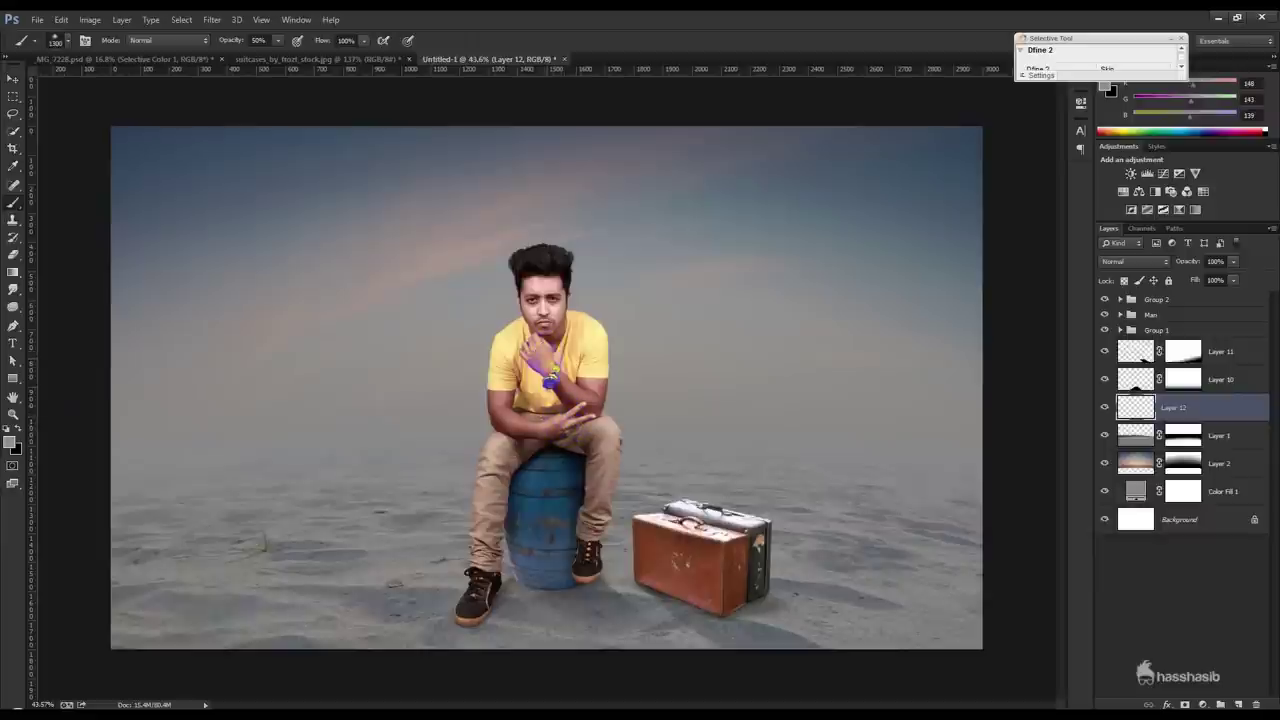
pyautogui.moveTo(408, 241); pyautogui.dragTo(419, 239)
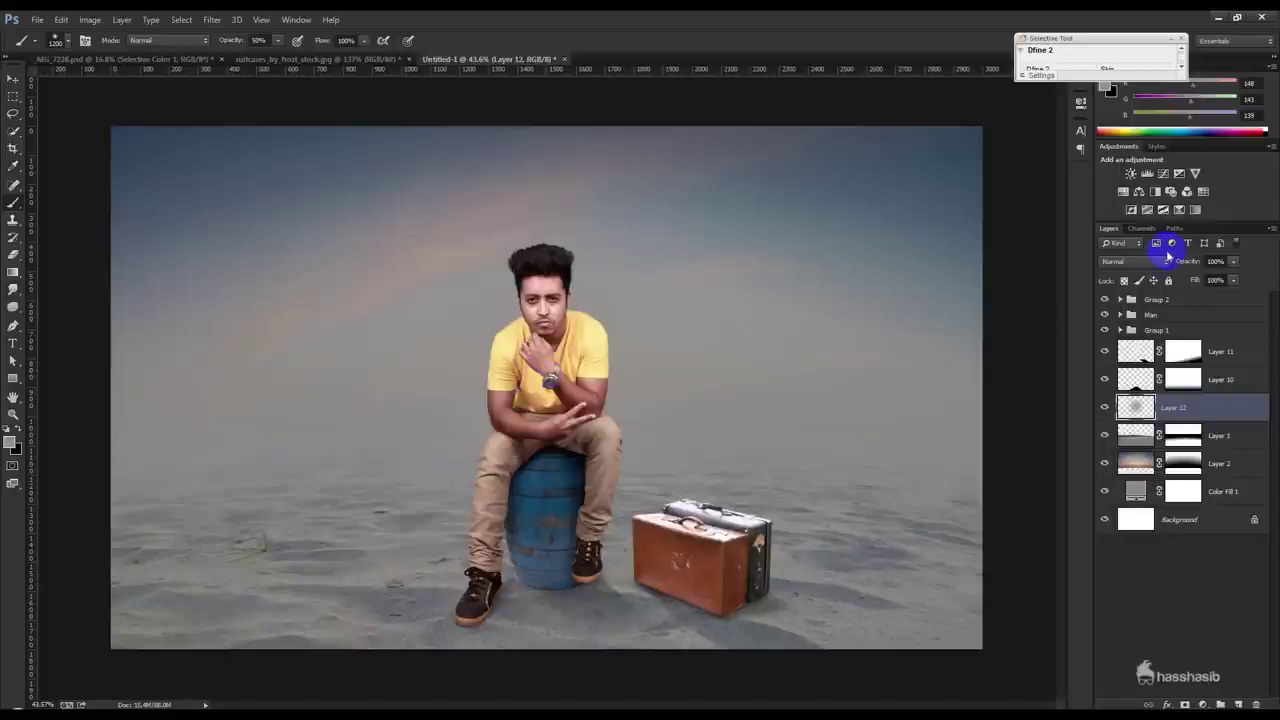
# - Set the haze layer, Layer 12, to Overlay blending
pyautogui.click(1165, 261)
pyautogui.click(1124, 372)
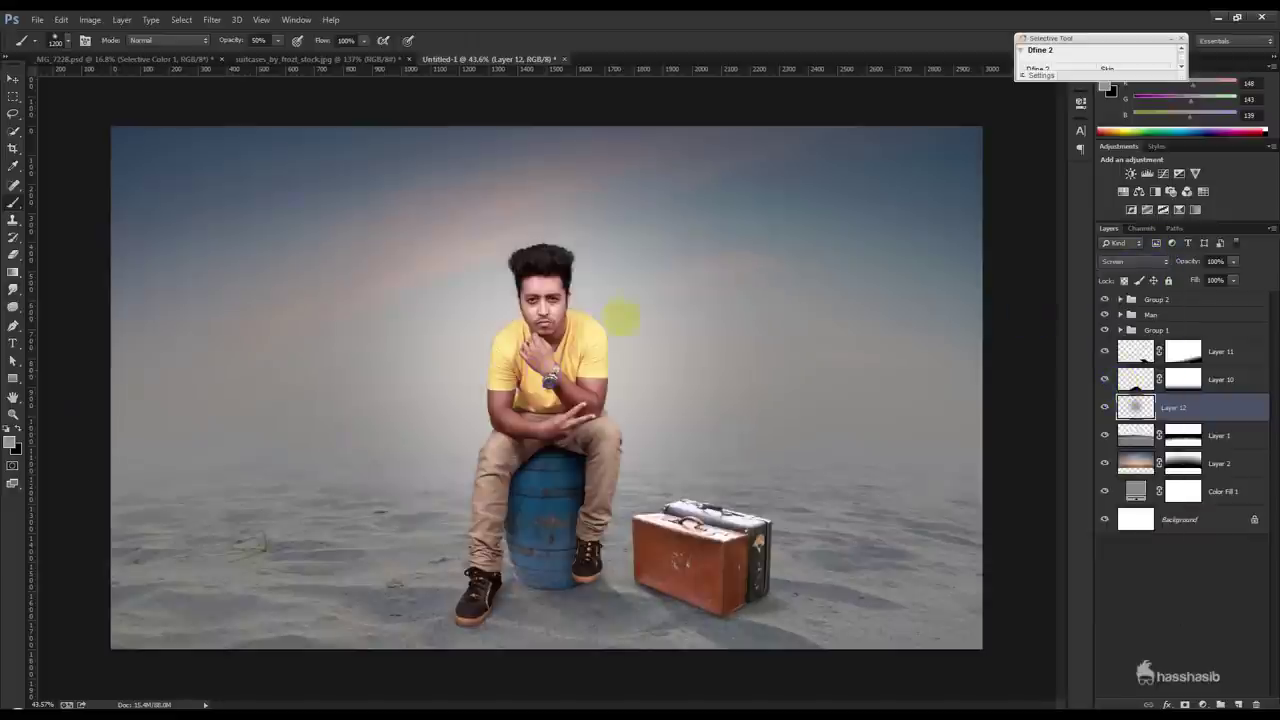
pyautogui.click(12, 78)
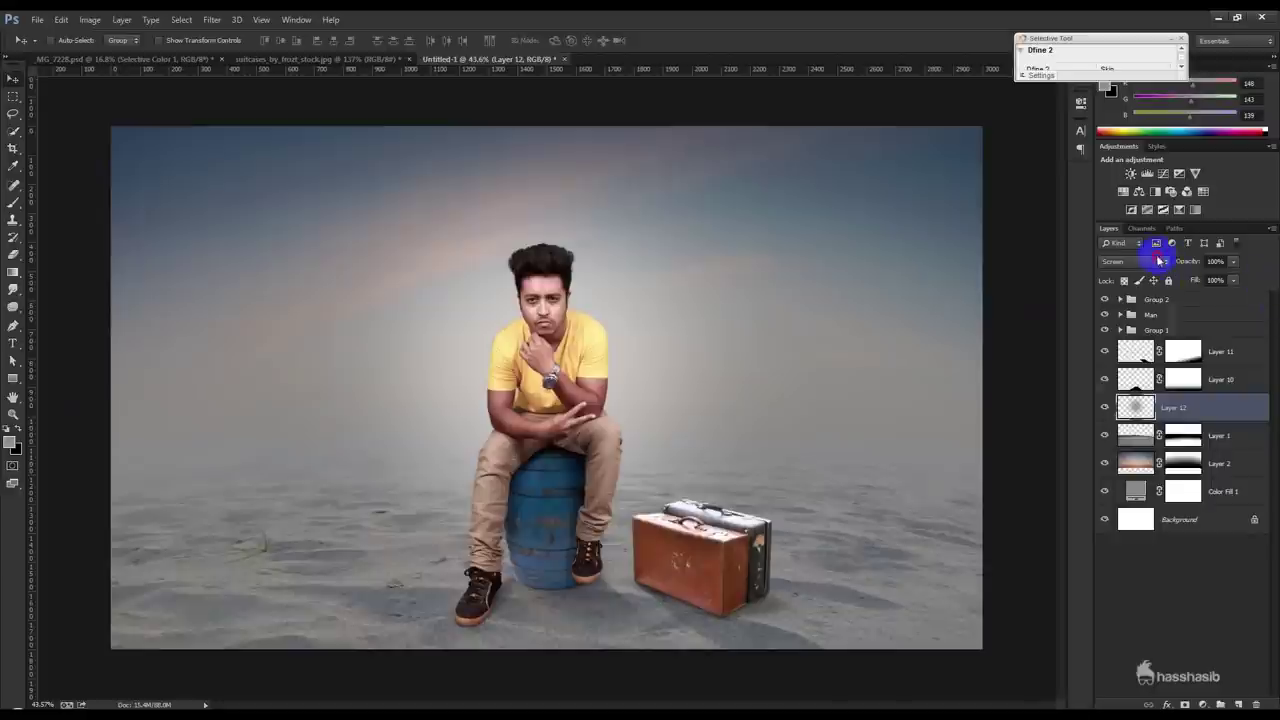
pyautogui.click(1160, 261)
pyautogui.click(1115, 430)
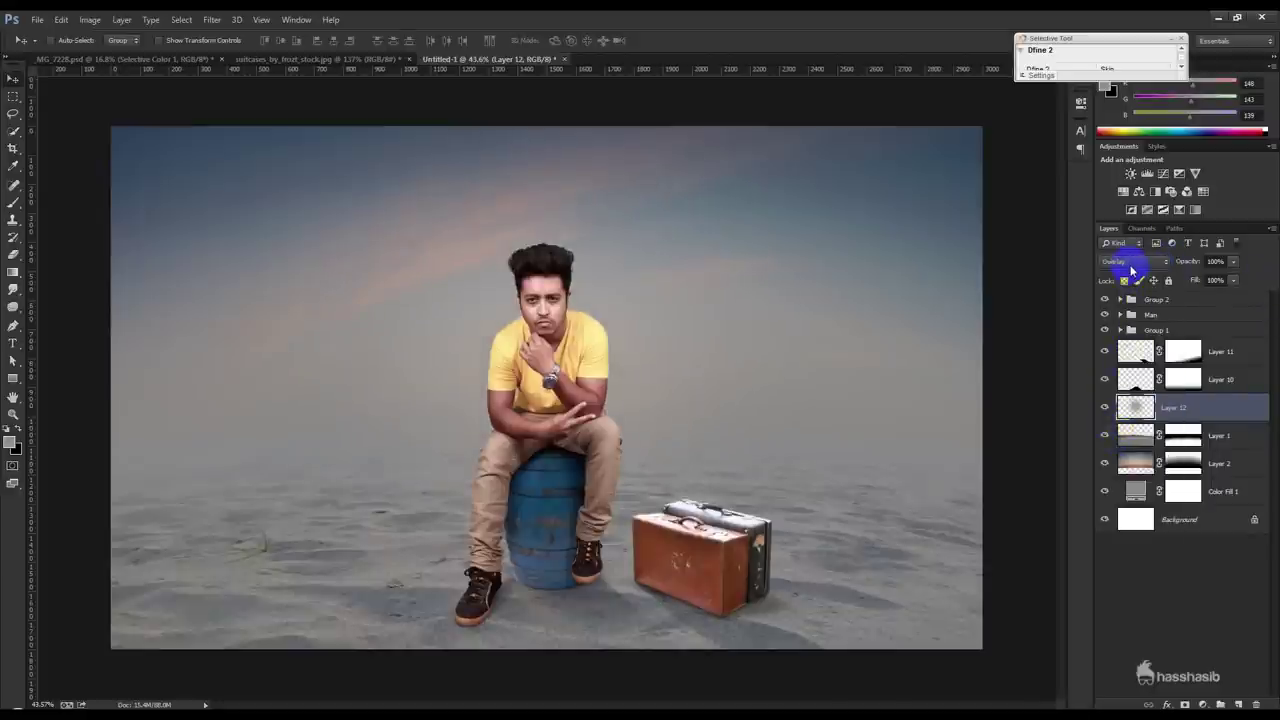
# - Duplicate the haze layer and shrink the copy toward the man
pyautogui.hotkey('ctrl', 'j')
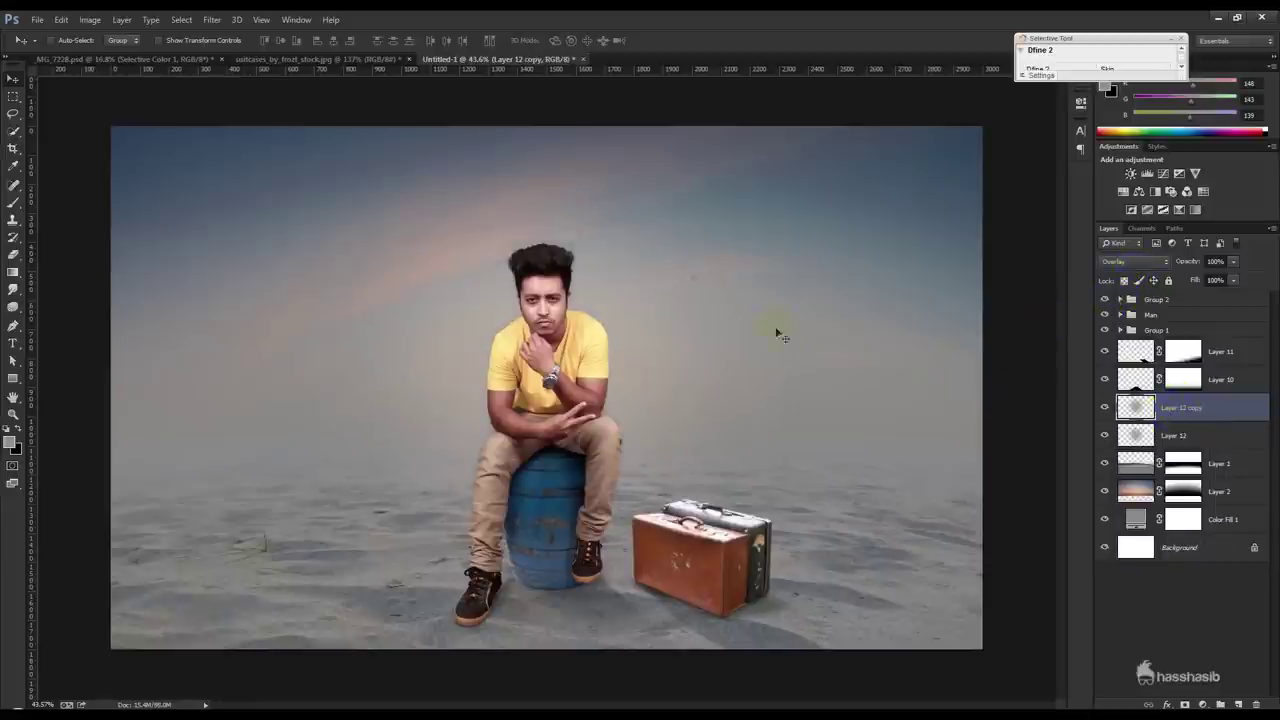
pyautogui.hotkey('ctrl', 't')
pyautogui.moveTo(846, 133); pyautogui.dragTo(740, 225)
pyautogui.press('Return')
# - Set the haze copy to Linear Dodge (Add) and lower its opacity
pyautogui.click(1134, 261)
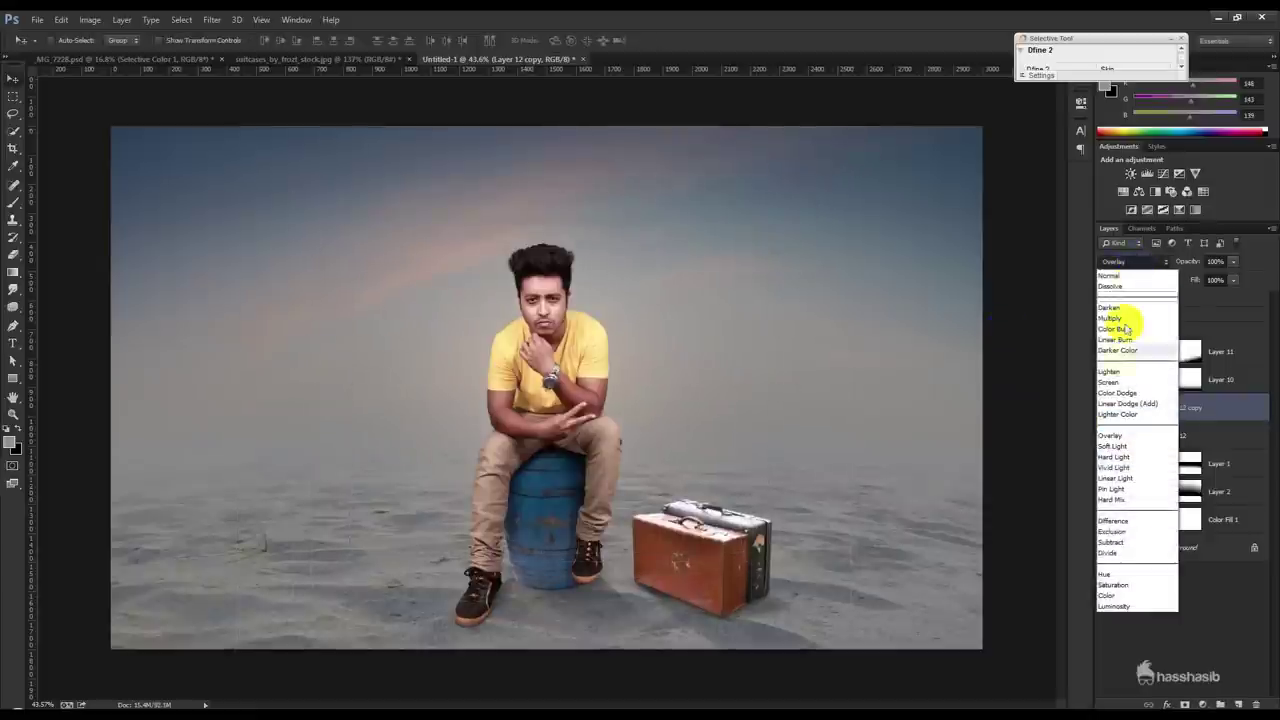
pyautogui.click(1116, 379)
pyautogui.click(1125, 264)
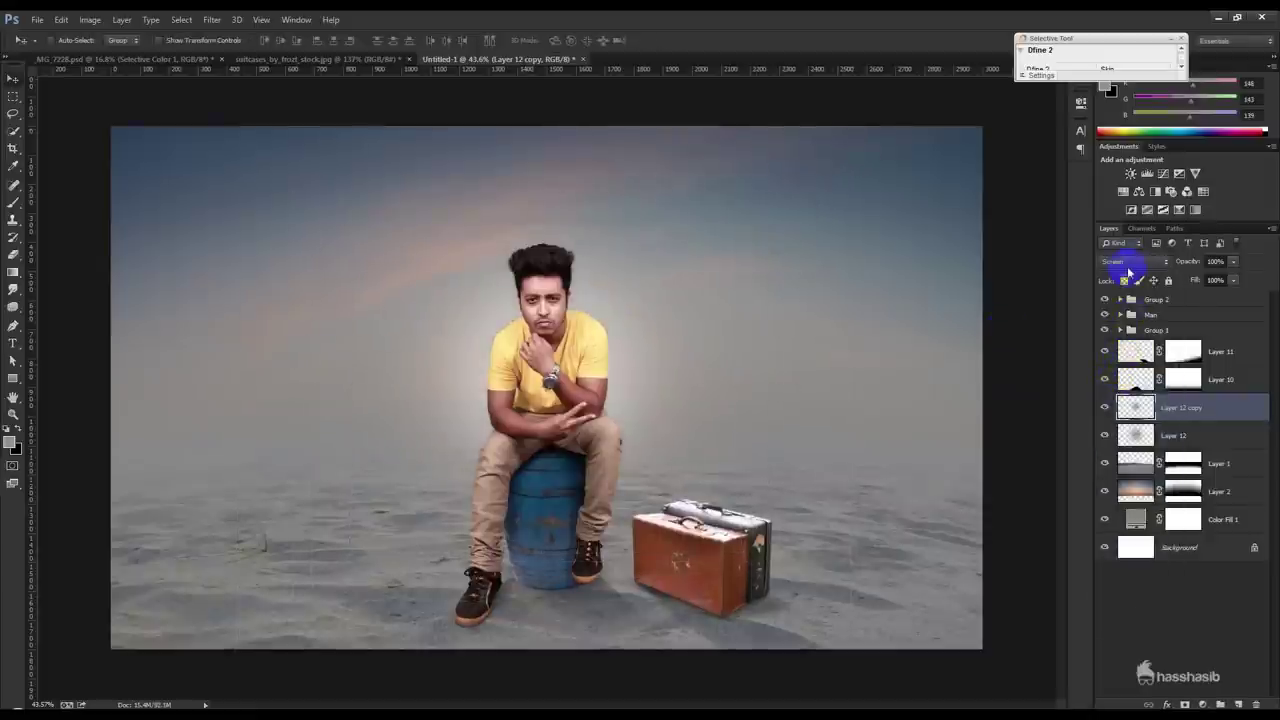
pyautogui.press('Down')
pyautogui.press('Down')
pyautogui.press('Down')
pyautogui.press('Down')
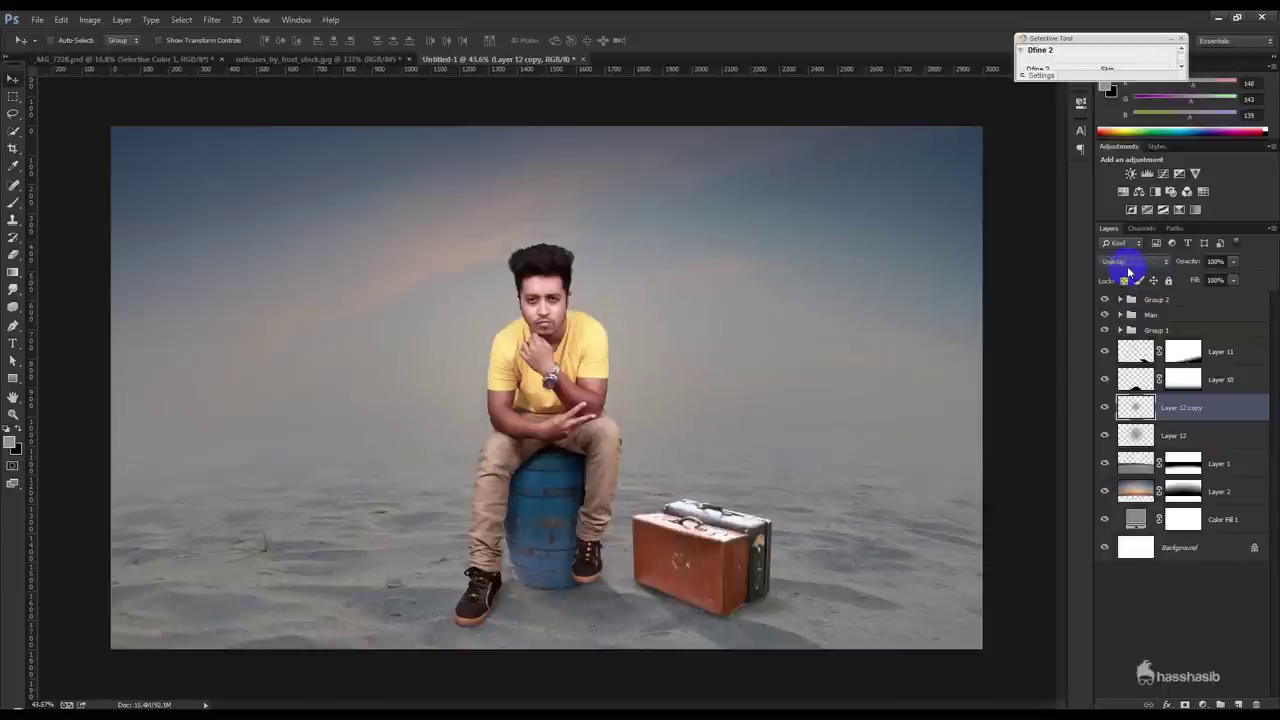
pyautogui.press('Up')
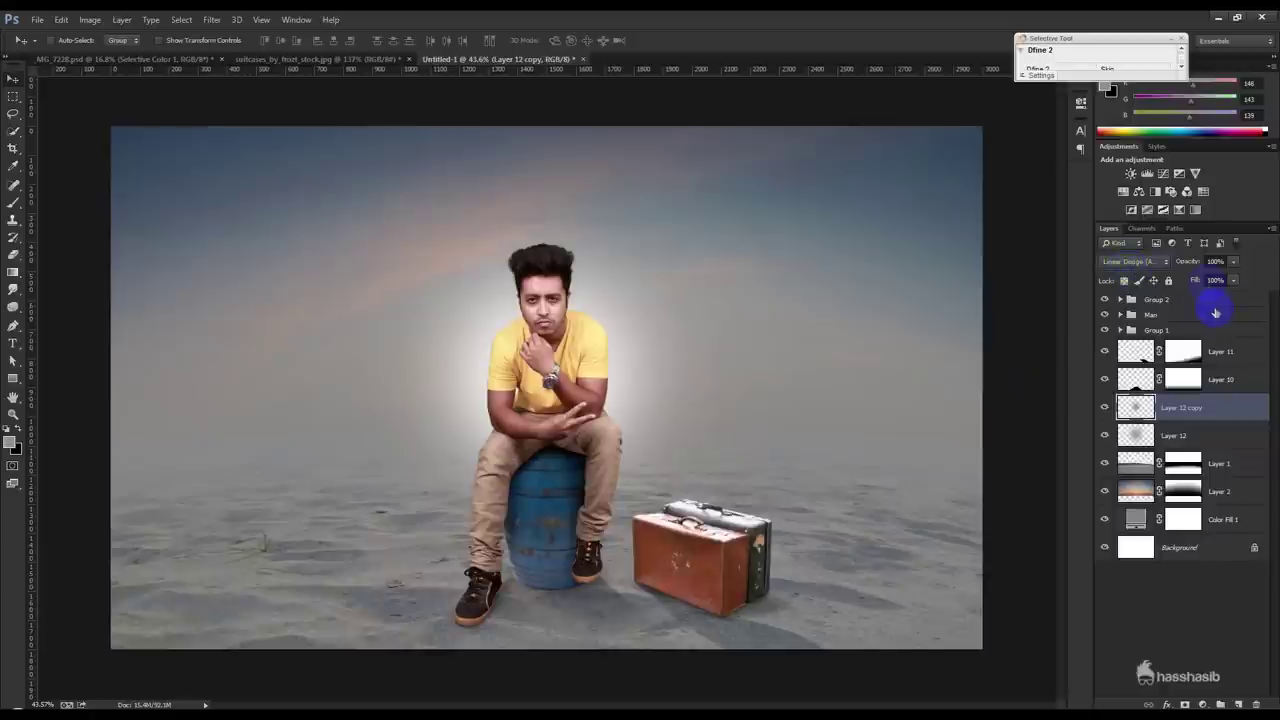
pyautogui.moveTo(1185, 261); pyautogui.dragTo(1153, 260)
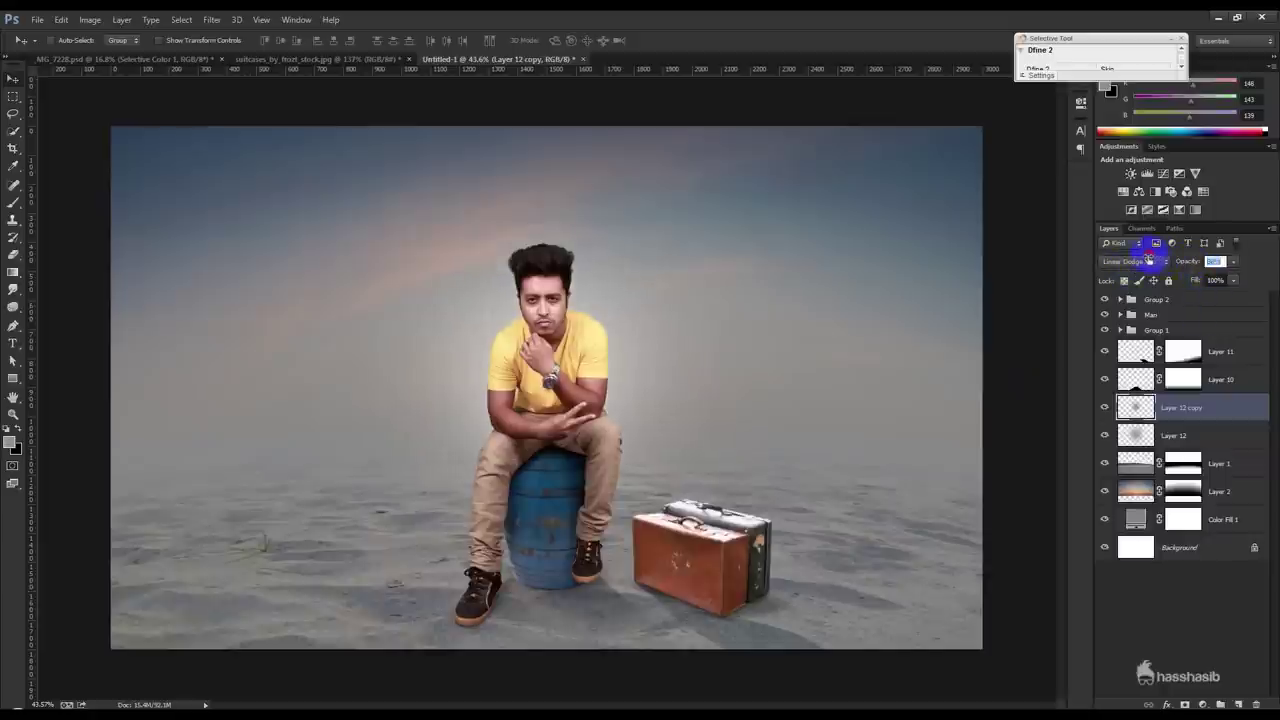
pyautogui.click(752, 364)
# - Switch the glow copy's blend mode to Overlay, keeping about 33% opacity
pyautogui.scroll(-1, 763, 389)
pyautogui.scroll(-1, 763, 381)
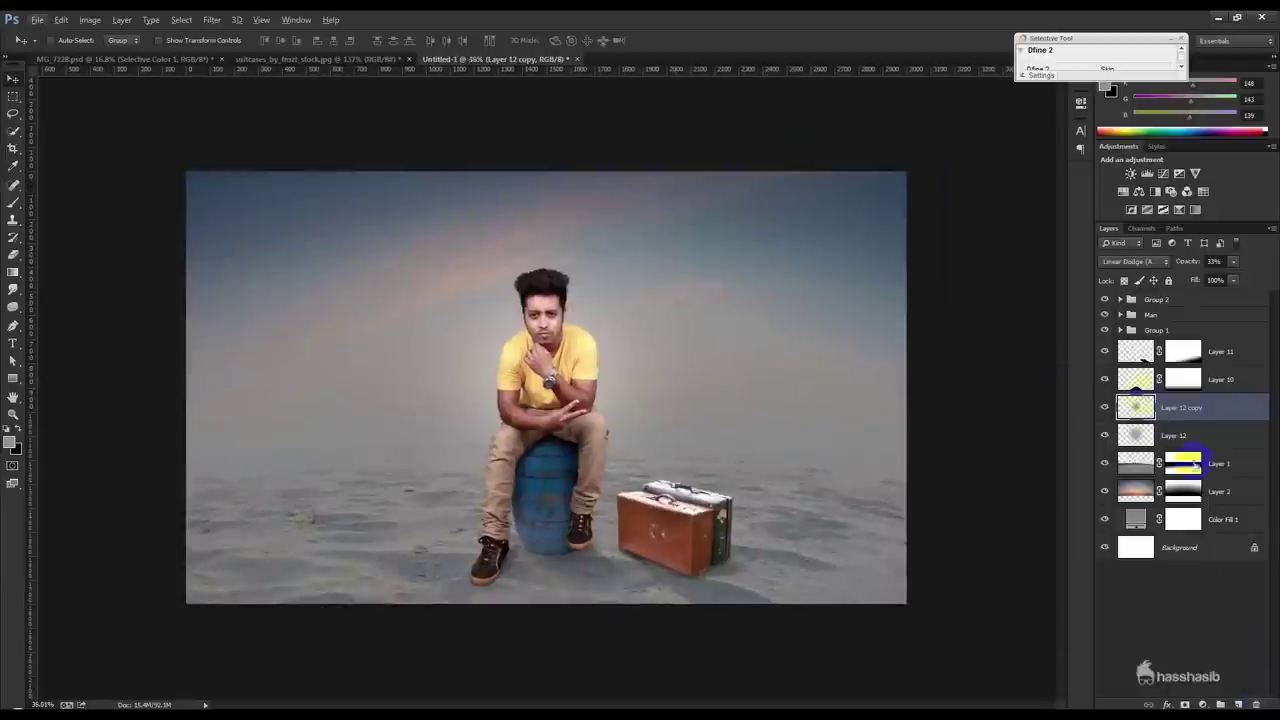
pyautogui.click(1128, 262)
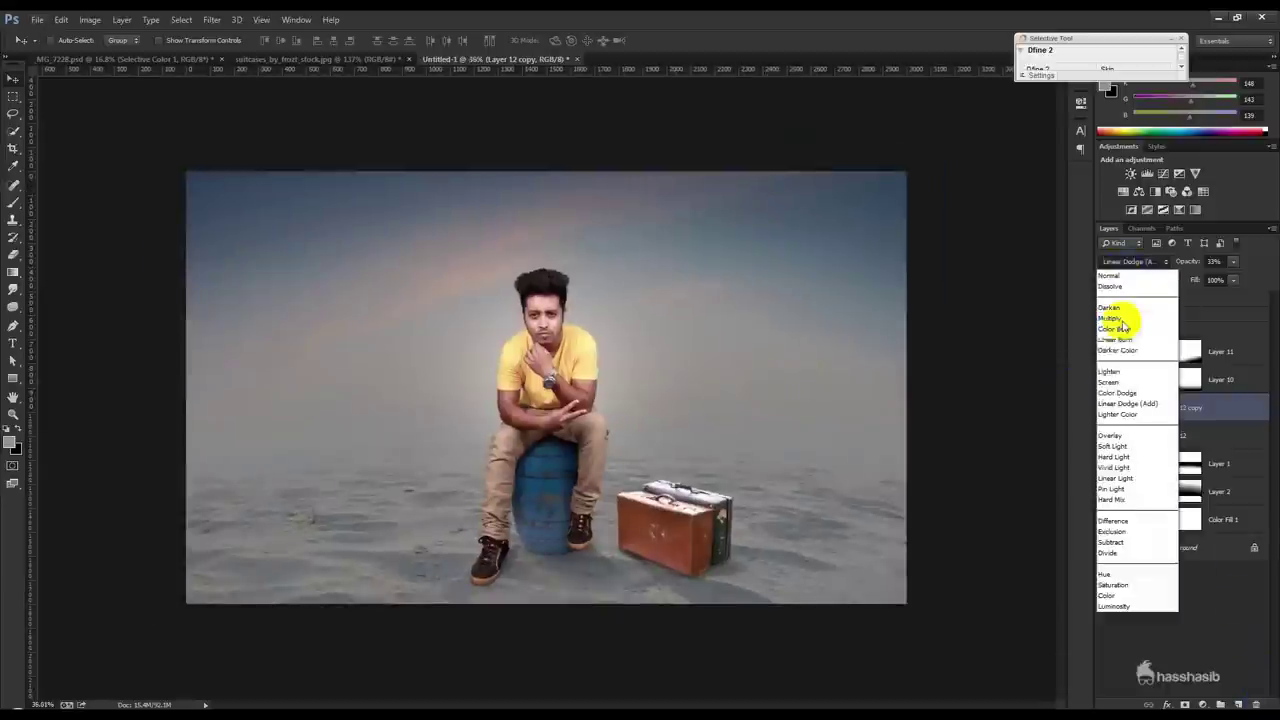
pyautogui.click(1112, 436)
pyautogui.scroll(2, 727, 429)
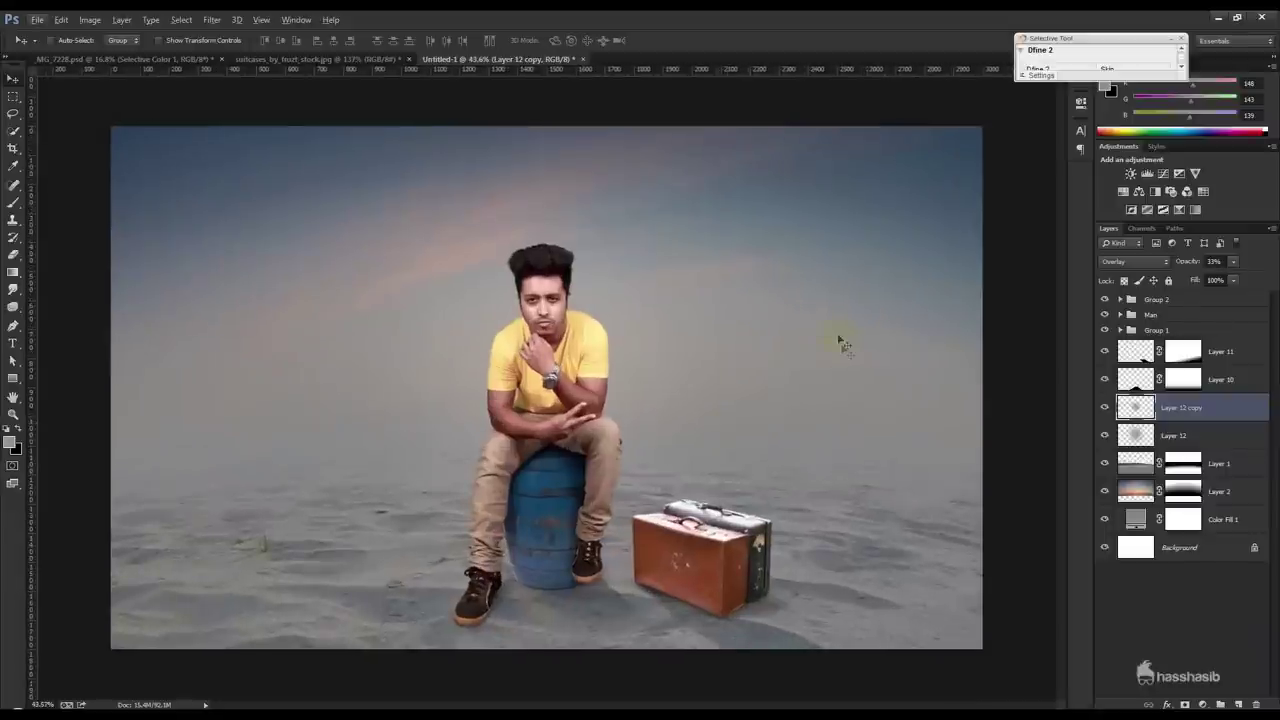
pyautogui.click(1182, 302)
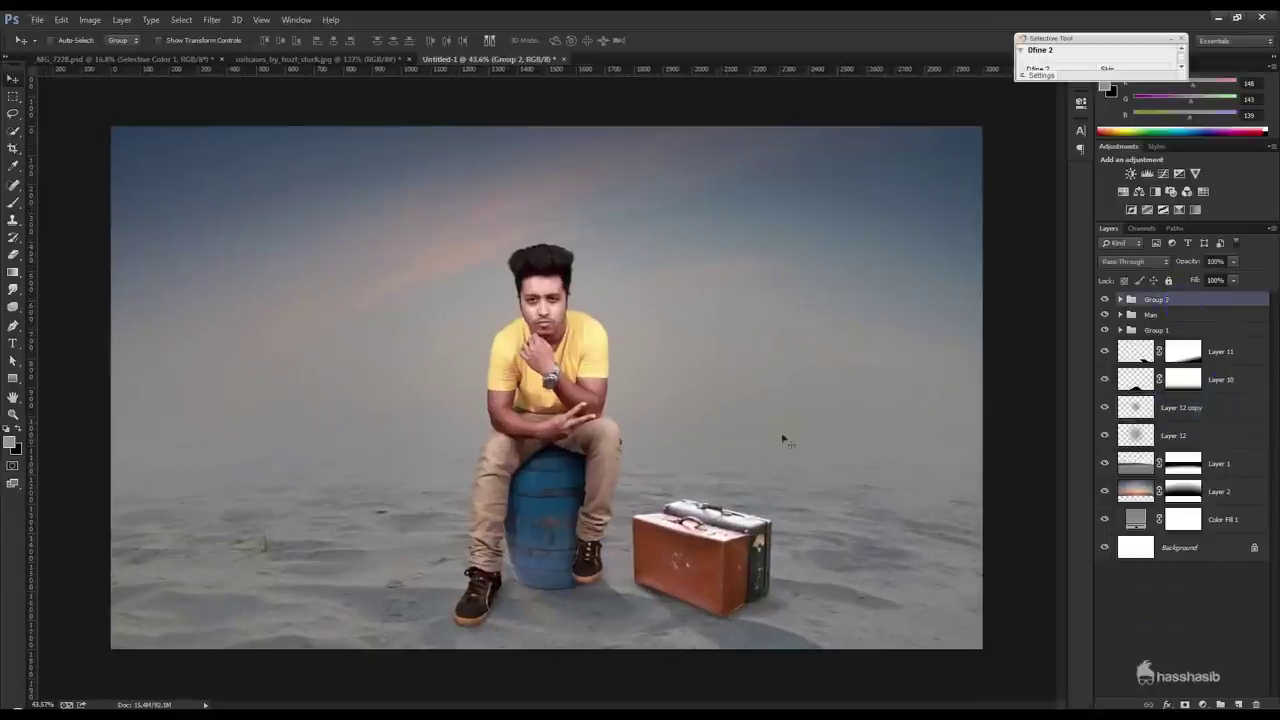
# - Add a Photo Filter adjustment, try the Warming Filter (81) preset and raise its density
pyautogui.click(1202, 704)
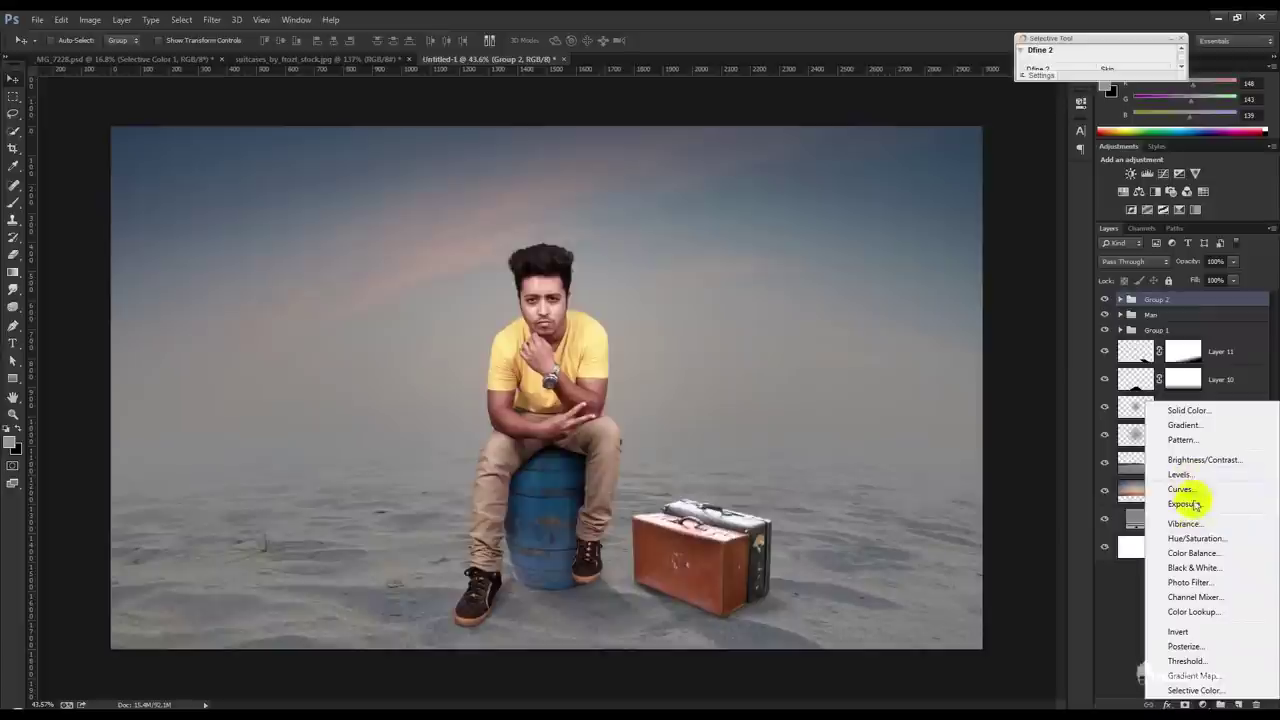
pyautogui.click(1190, 582)
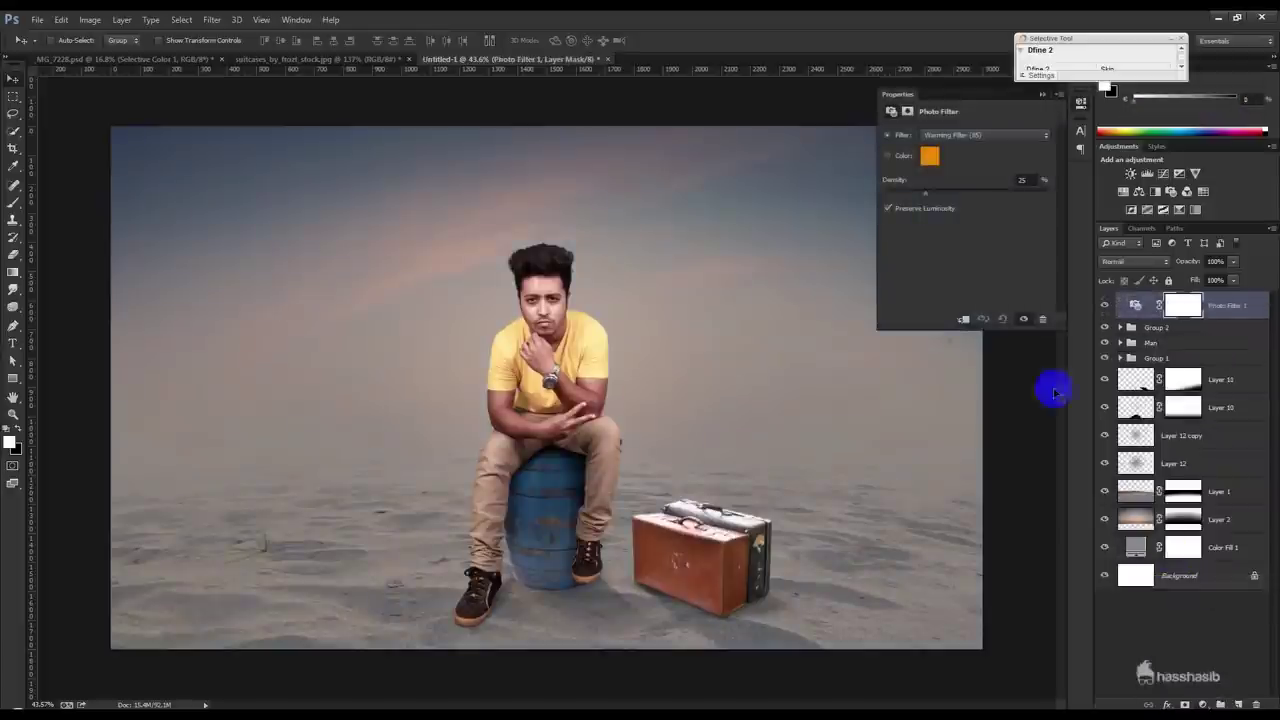
pyautogui.click(966, 136)
pyautogui.click(966, 174)
pyautogui.press('Down')
pyautogui.press('Down')
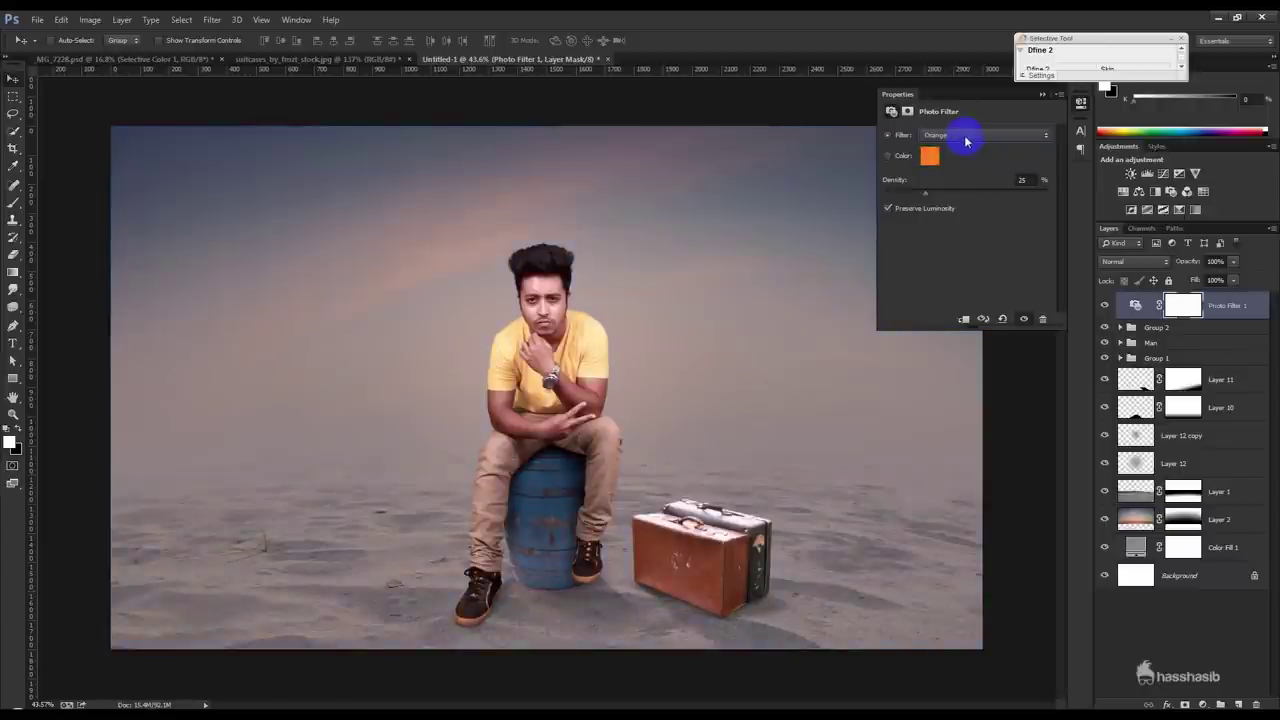
pyautogui.scroll(-1, 966, 142)
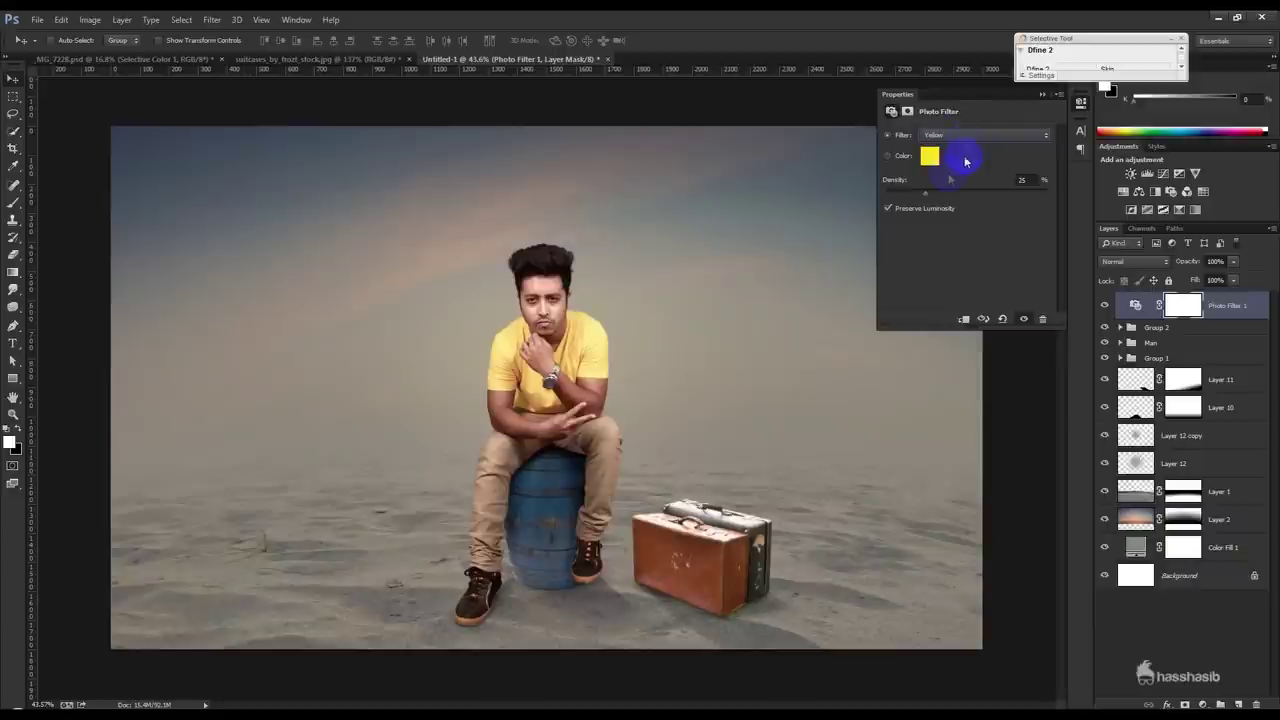
pyautogui.moveTo(926, 193); pyautogui.dragTo(952, 196)
# - Try the Green filter preset on the Photo Filter
pyautogui.click(966, 135)
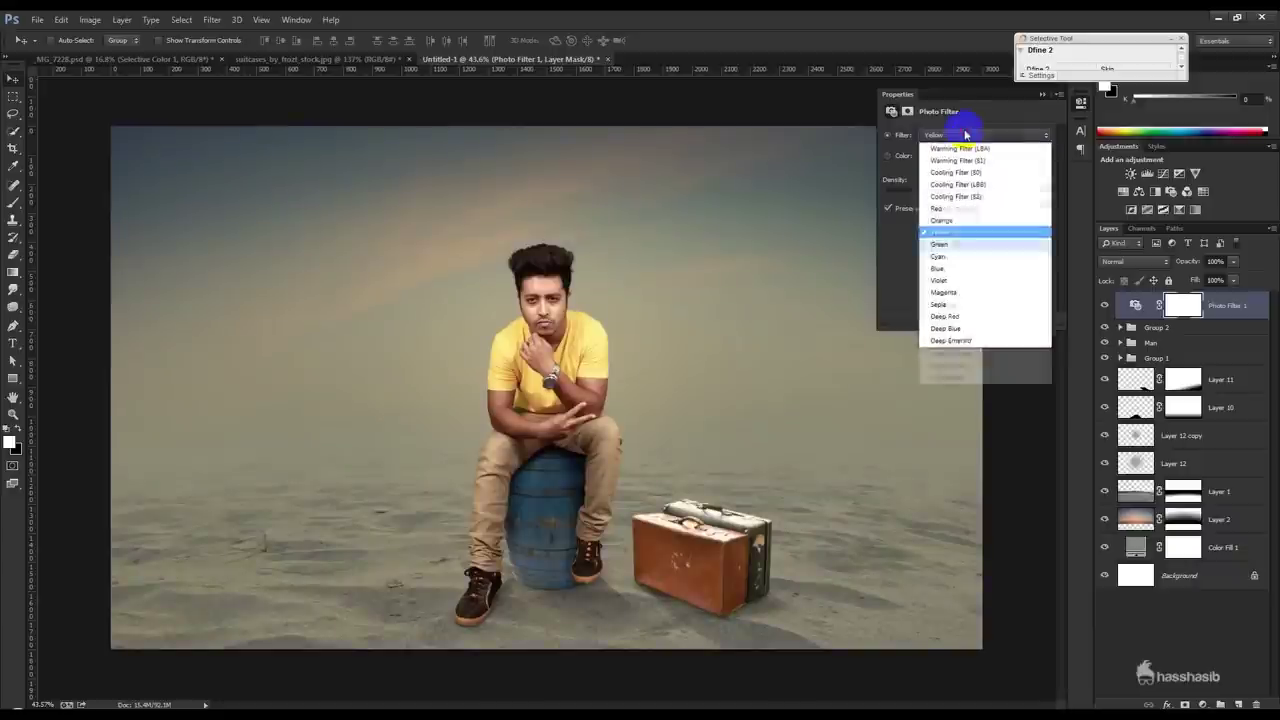
pyautogui.click(940, 240)
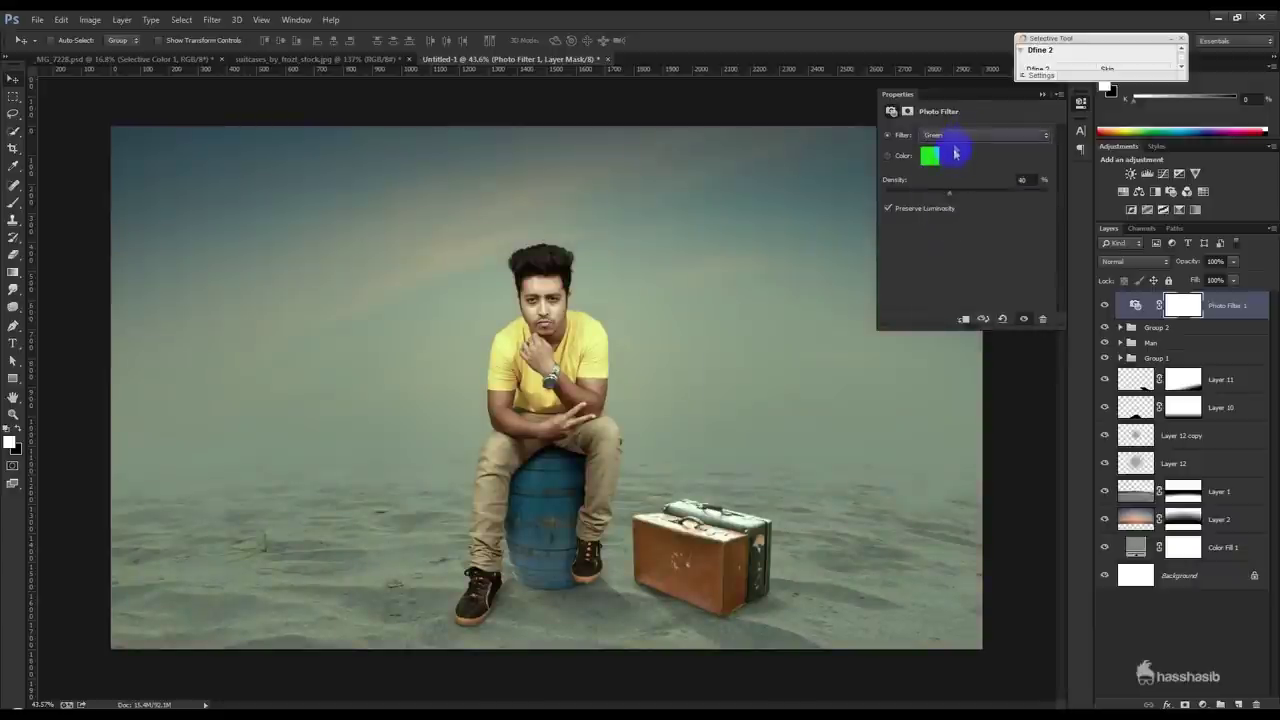
pyautogui.scroll(-1, 954, 148)
pyautogui.scroll(-1, 954, 148)
pyautogui.scroll(-1, 954, 148)
pyautogui.scroll(-1, 954, 148)
pyautogui.scroll(-1, 954, 148)
pyautogui.scroll(-1, 954, 148)
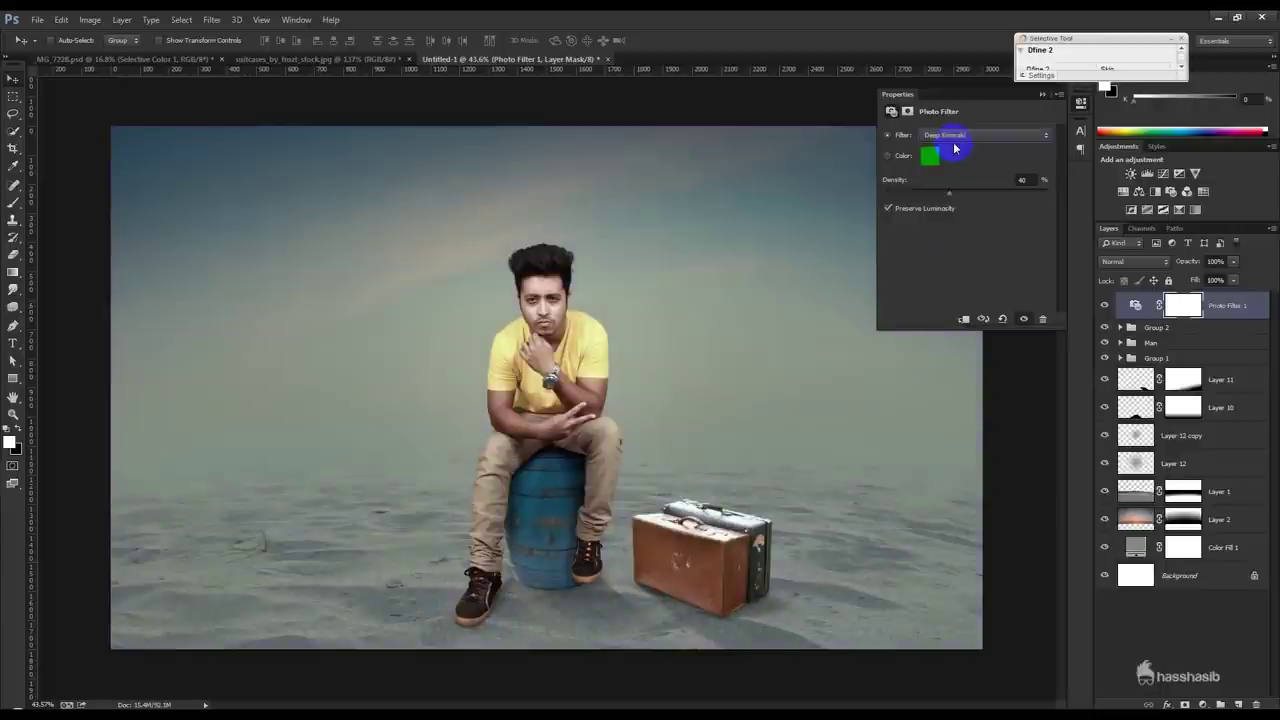
pyautogui.scroll(-1, 954, 148)
# - Compare the Yellow, Underwater and Deep Yellow presets, settling on Deep Yellow at 40% density
pyautogui.click(957, 146)
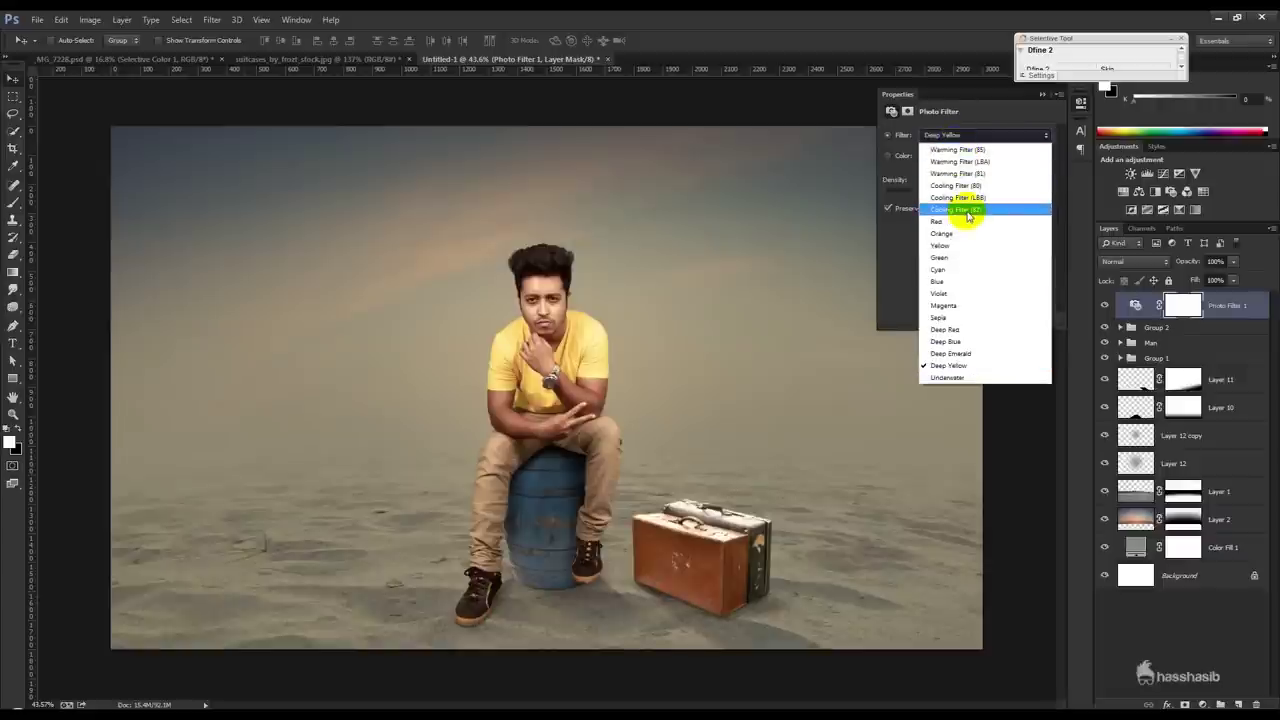
pyautogui.click(966, 244)
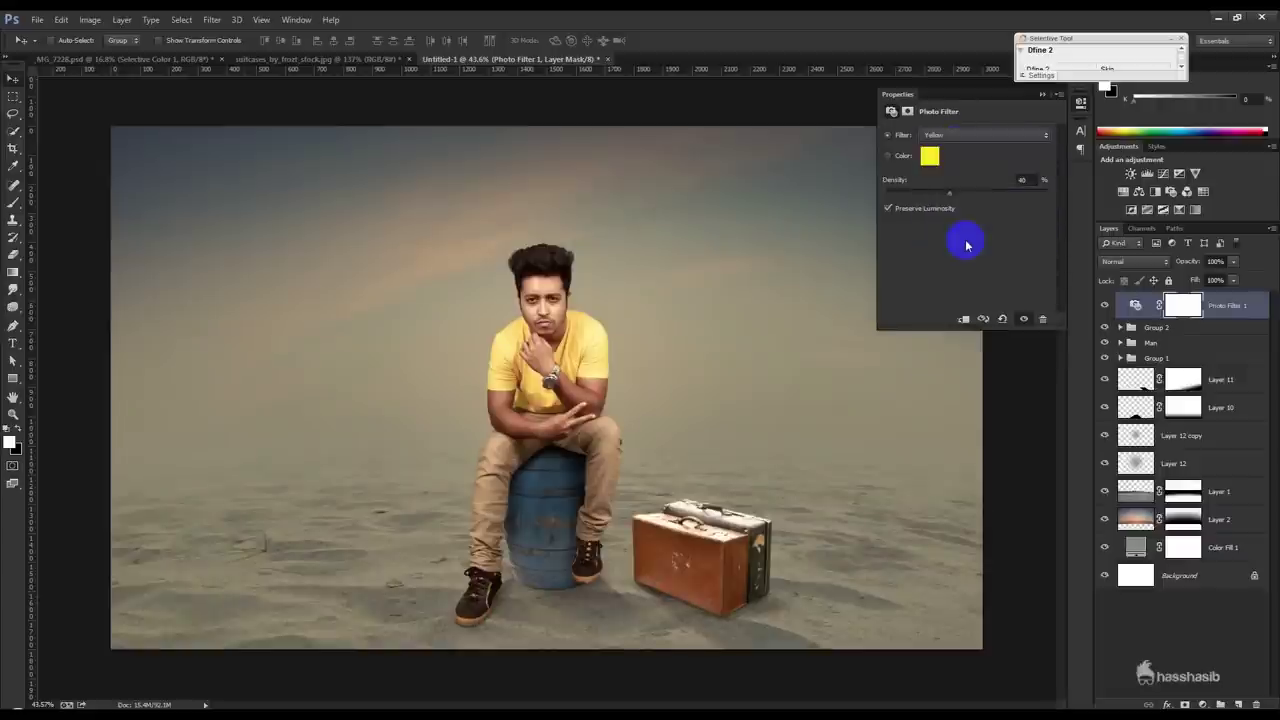
pyautogui.click(957, 134)
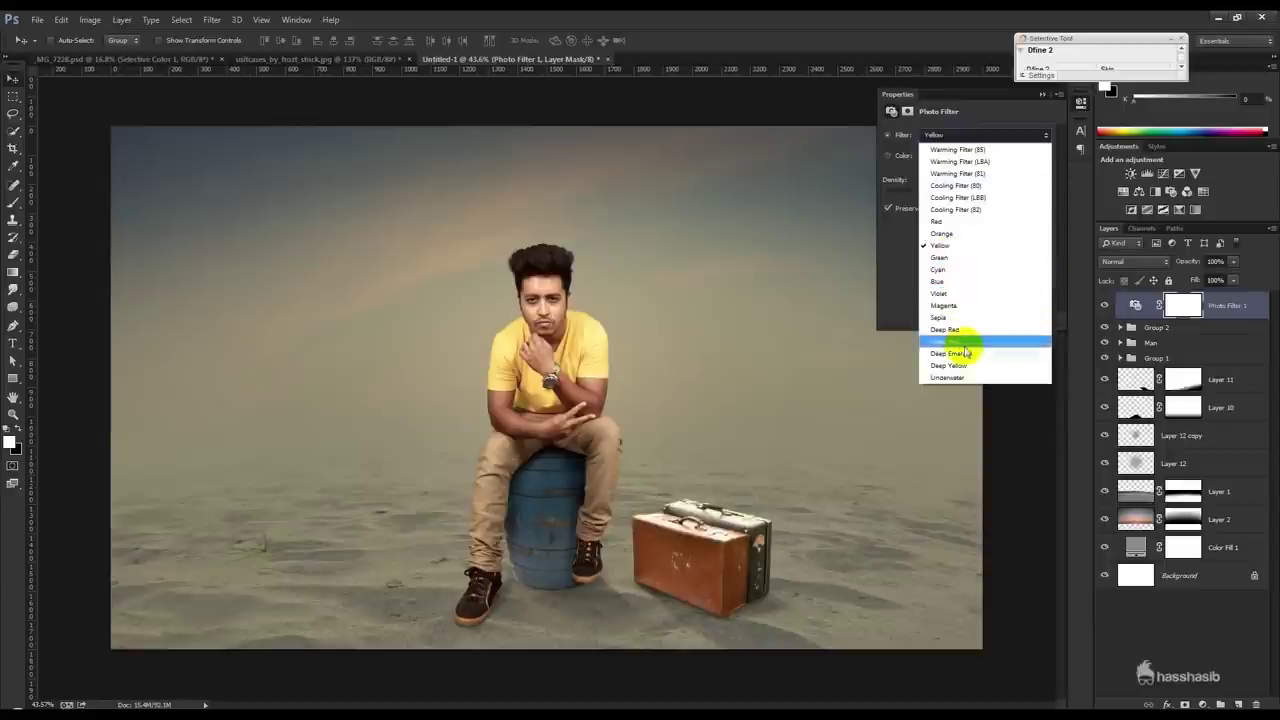
pyautogui.click(968, 378)
pyautogui.press('Up')
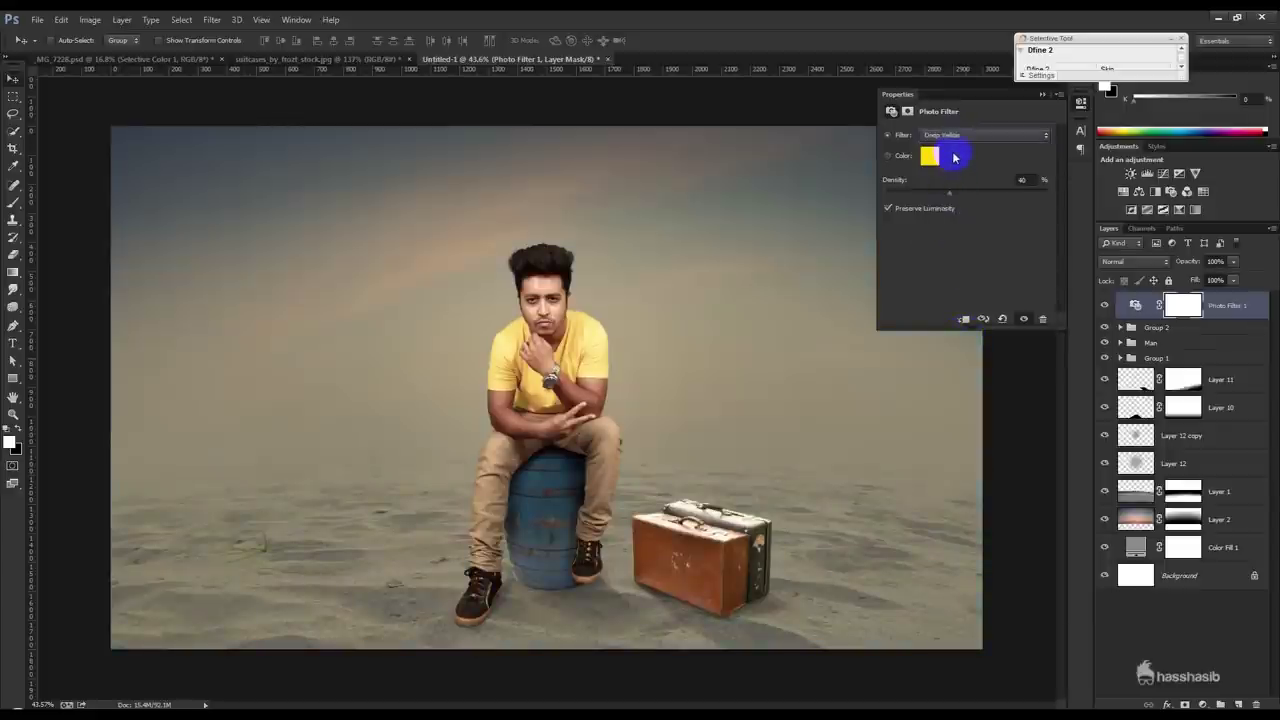
pyautogui.press('Down')
pyautogui.press('Up')
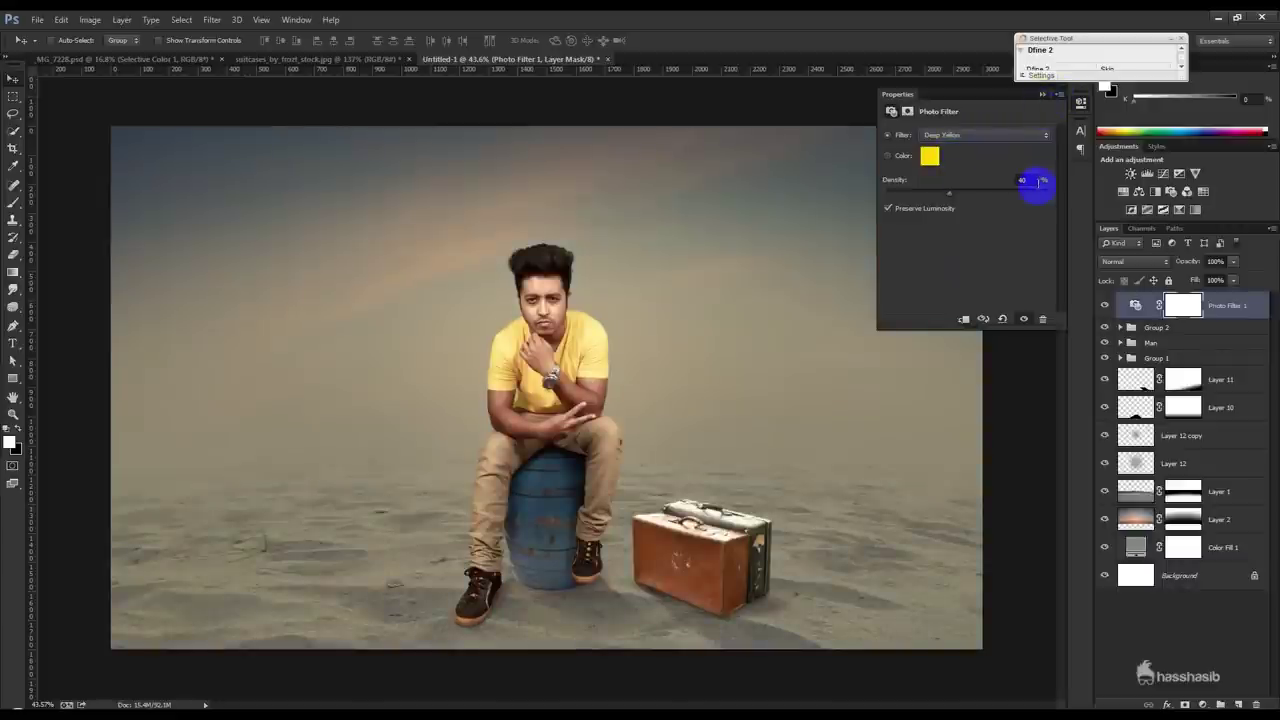
pyautogui.click(1041, 94)
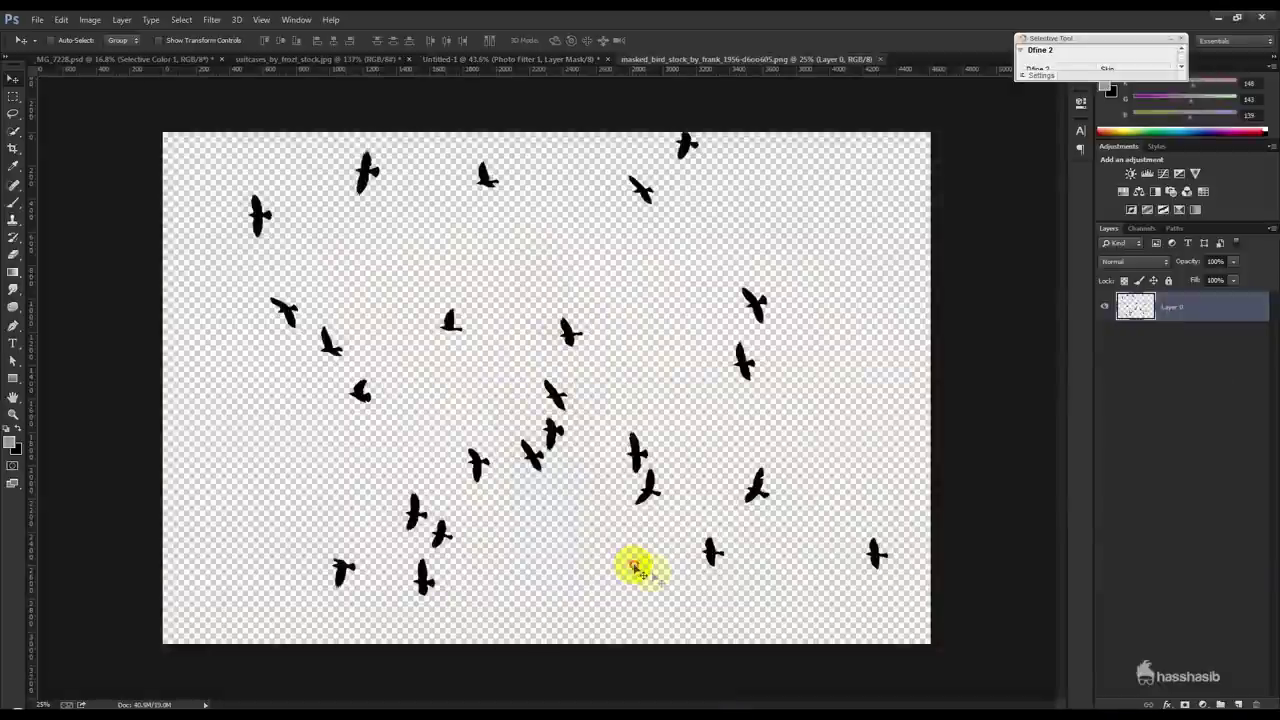
# - Bring the bird flock in beneath Photo Filter 1, scaled down and tilted into the upper-right sky
pyautogui.moveTo(626, 243)
pyautogui.mouseDown()
pyautogui.moveTo(563, 155)
pyautogui.moveTo(590, 245)
pyautogui.mouseUp()
pyautogui.moveTo(1170, 305); pyautogui.dragTo(1177, 359)
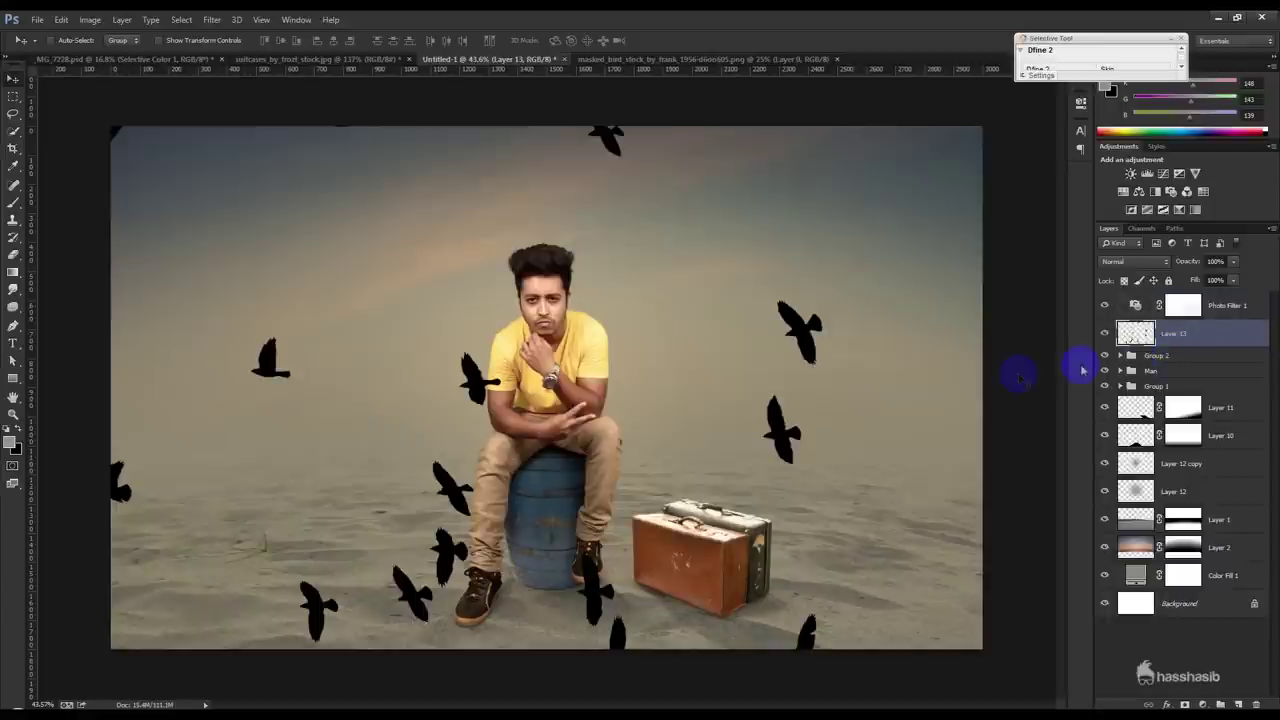
pyautogui.hotkey('ctrl', 't')
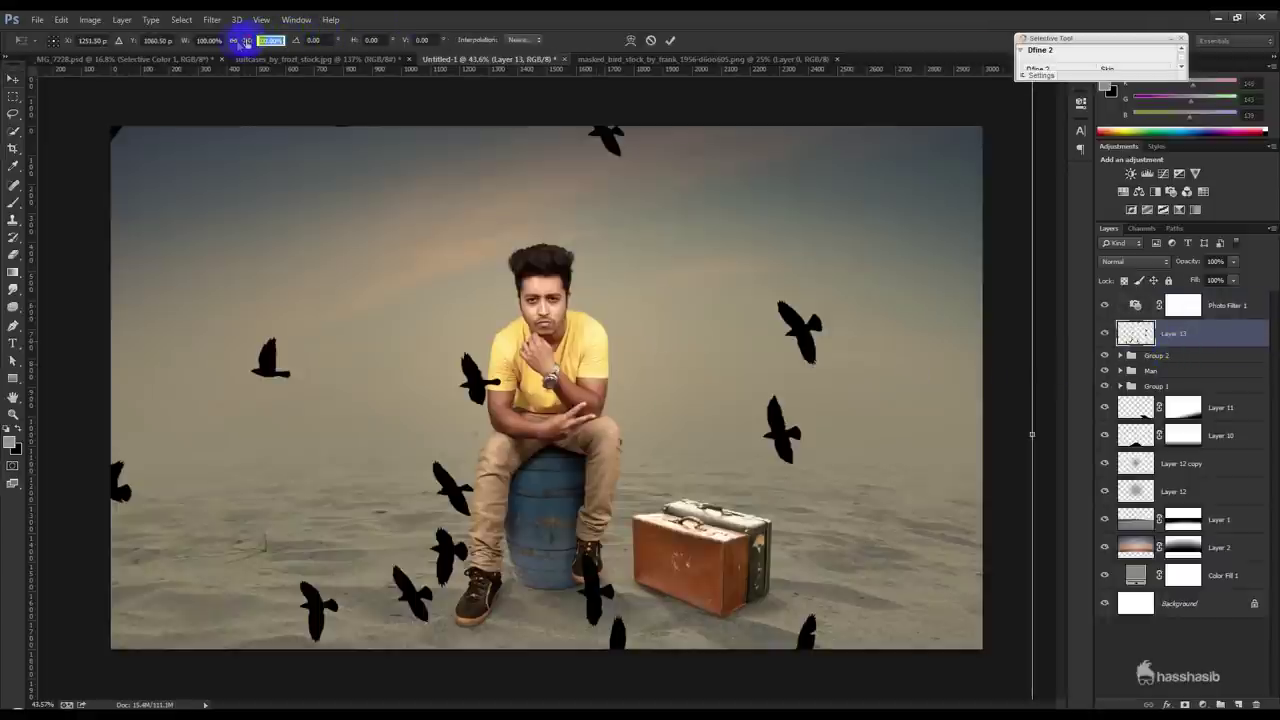
pyautogui.moveTo(183, 40)
pyautogui.mouseDown()
pyautogui.moveTo(128, 183)
pyautogui.moveTo(154, 189)
pyautogui.mouseUp()
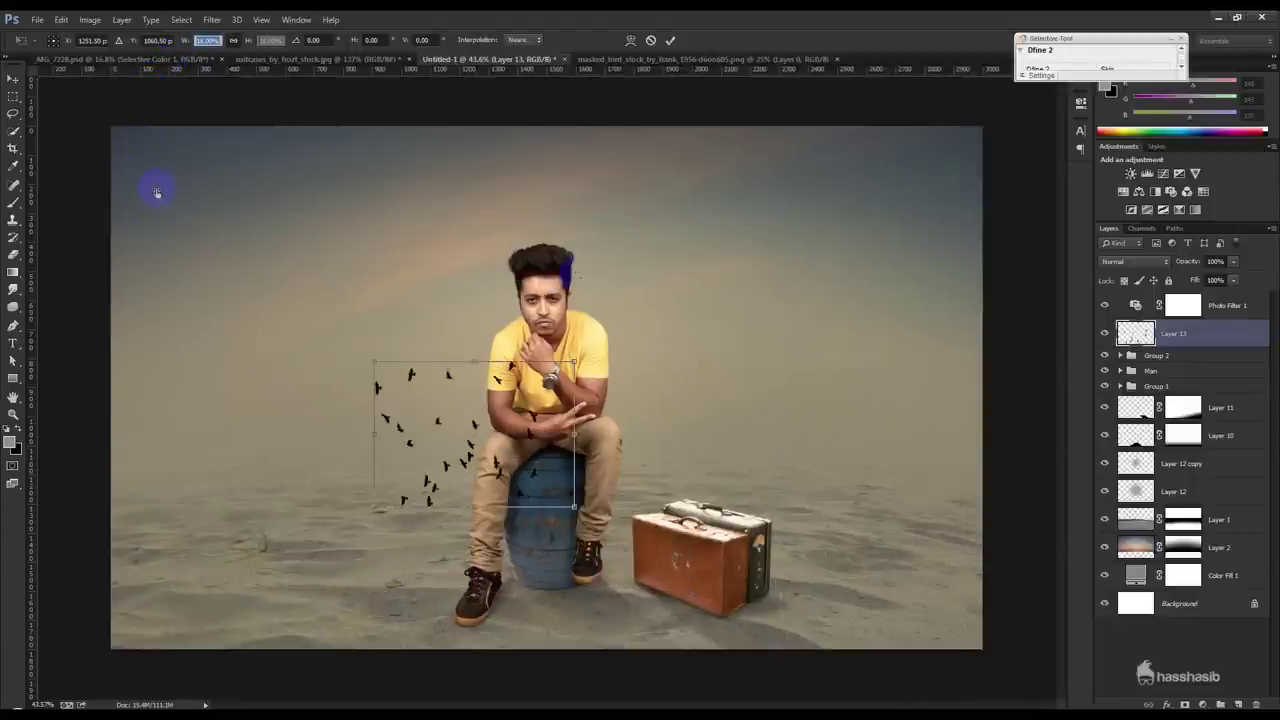
pyautogui.moveTo(545, 505)
pyautogui.mouseDown()
pyautogui.moveTo(600, 427)
pyautogui.moveTo(445, 445)
pyautogui.moveTo(850, 262)
pyautogui.moveTo(831, 251)
pyautogui.mouseUp()
pyautogui.press('Return')
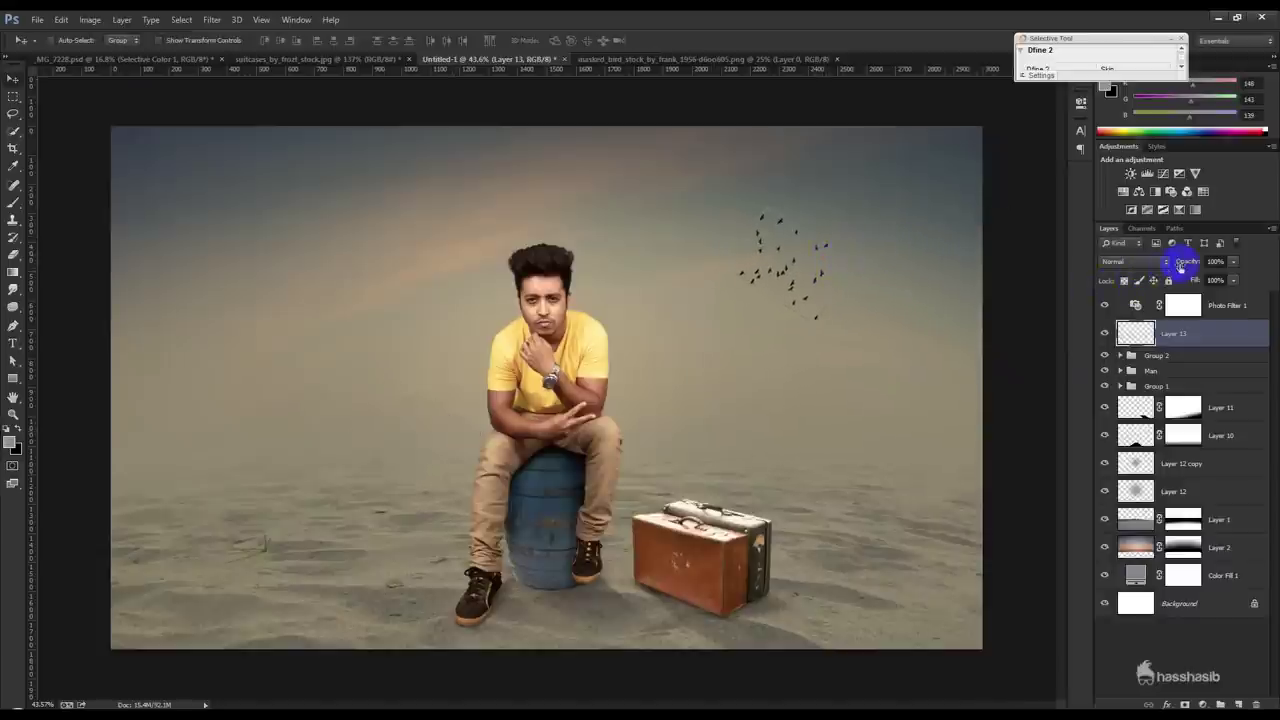
pyautogui.moveTo(1182, 268); pyautogui.dragTo(1180, 266)
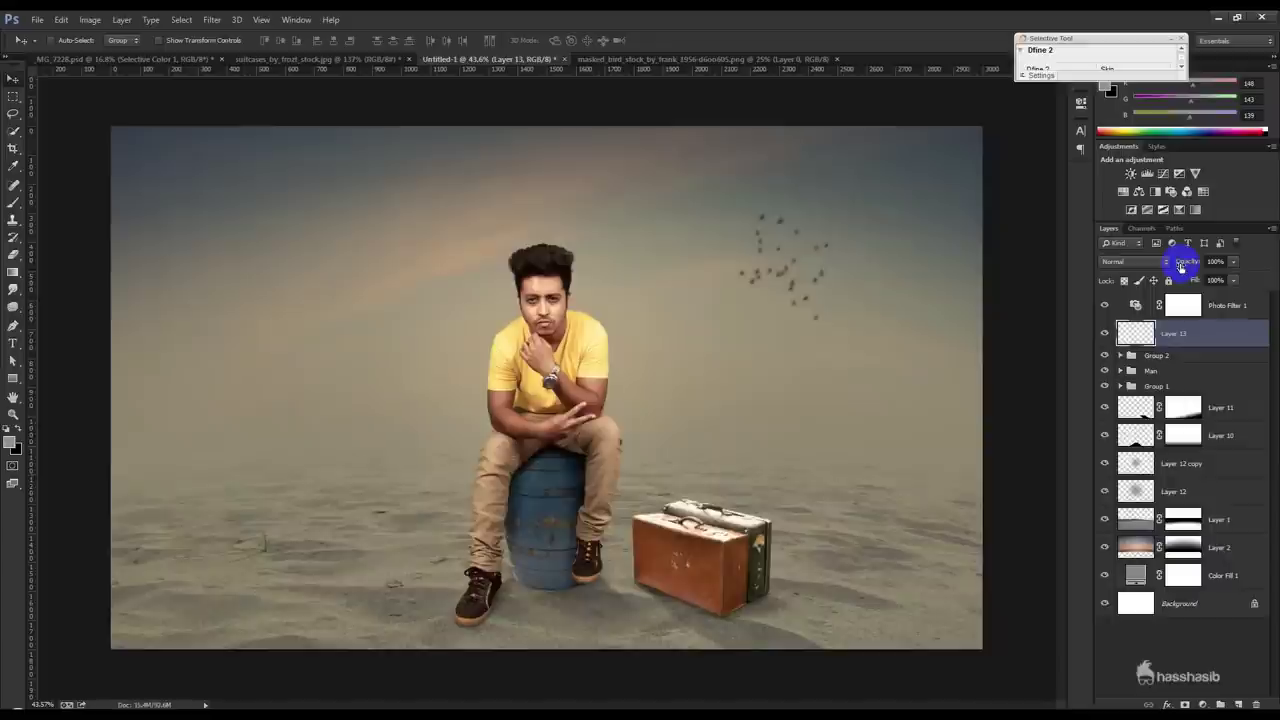
# - Blur the bird flock with a 1 px Gaussian Blur and lower its opacity further
pyautogui.click(212, 19)
pyautogui.click(425, 286)
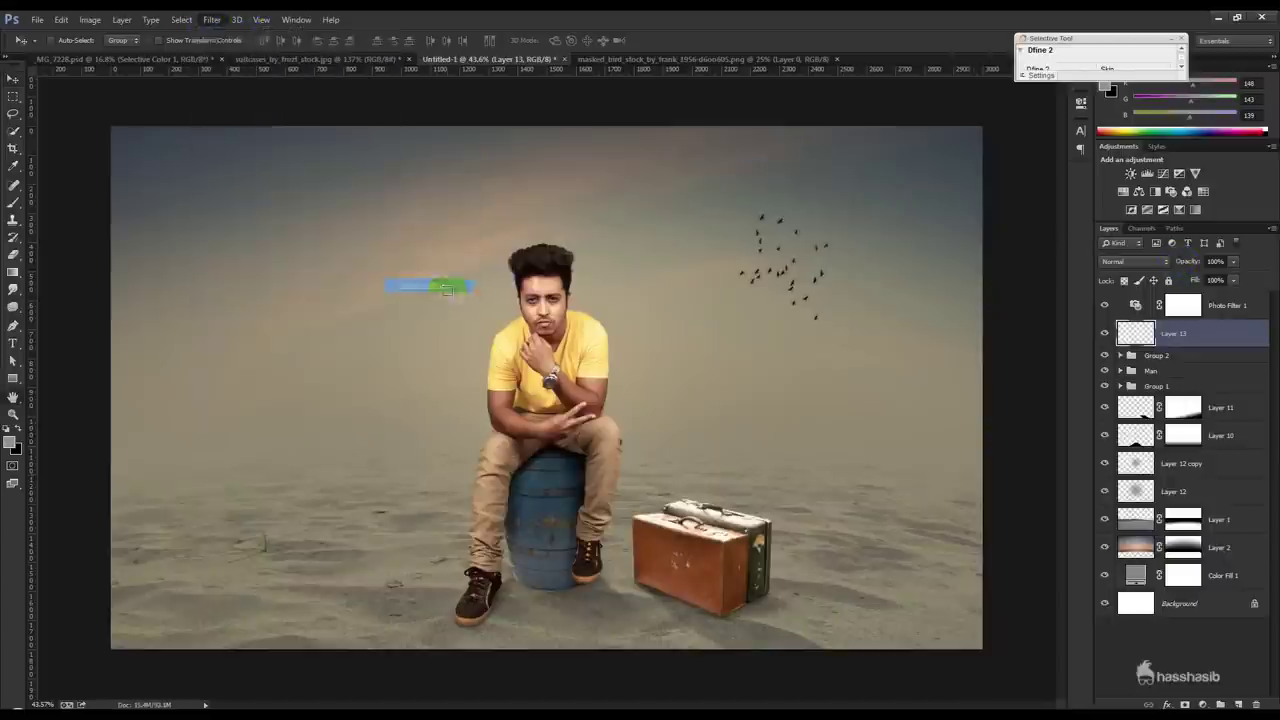
pyautogui.moveTo(977, 323); pyautogui.dragTo(975, 323)
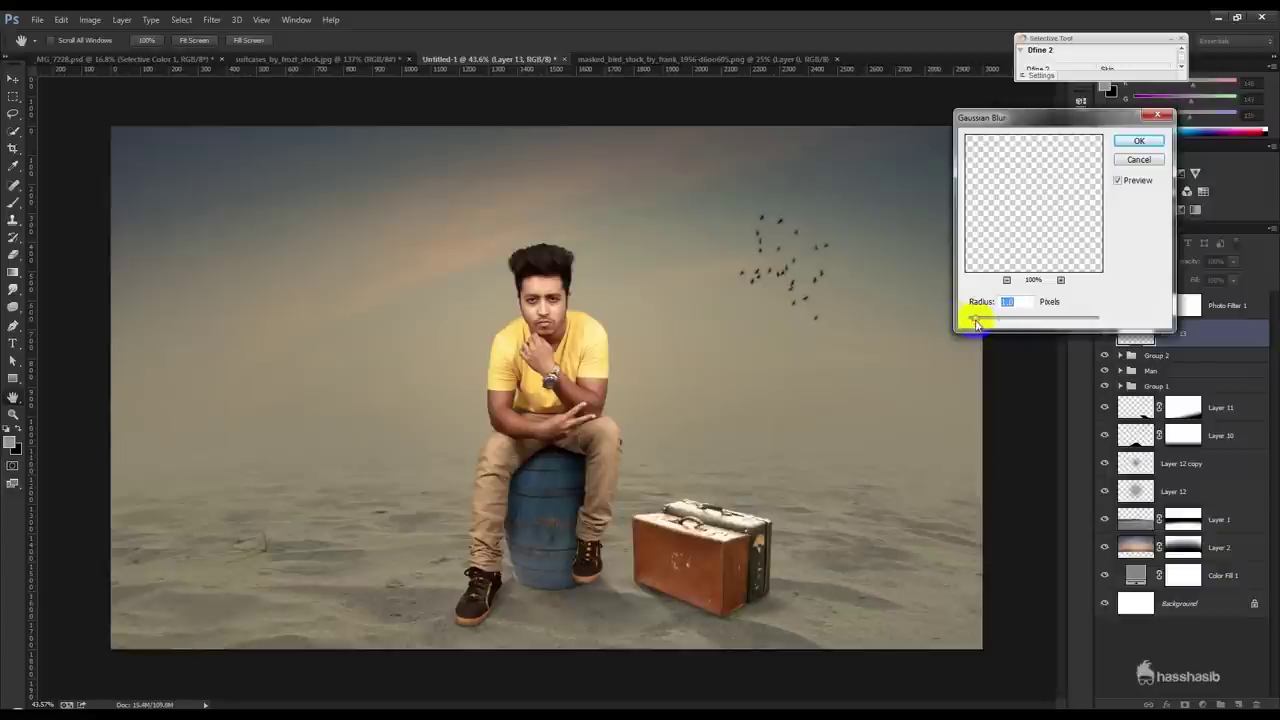
pyautogui.click(1138, 141)
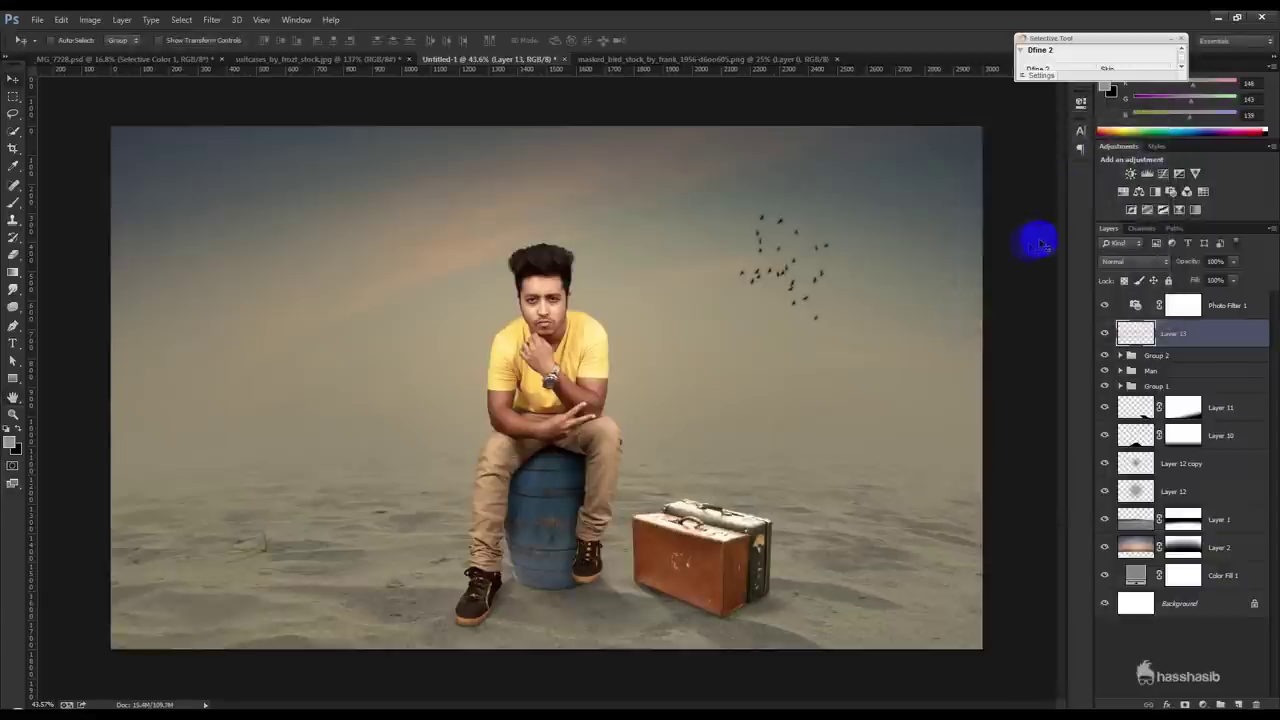
pyautogui.moveTo(1180, 261); pyautogui.dragTo(1158, 261)
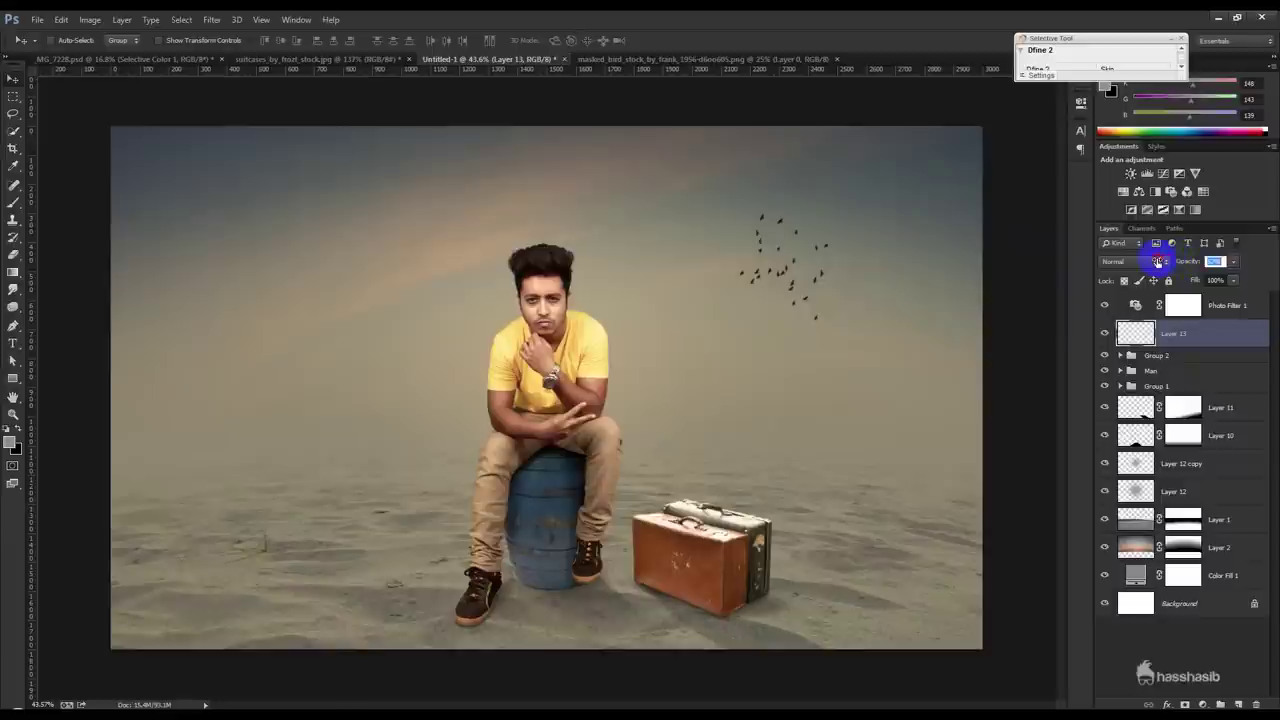